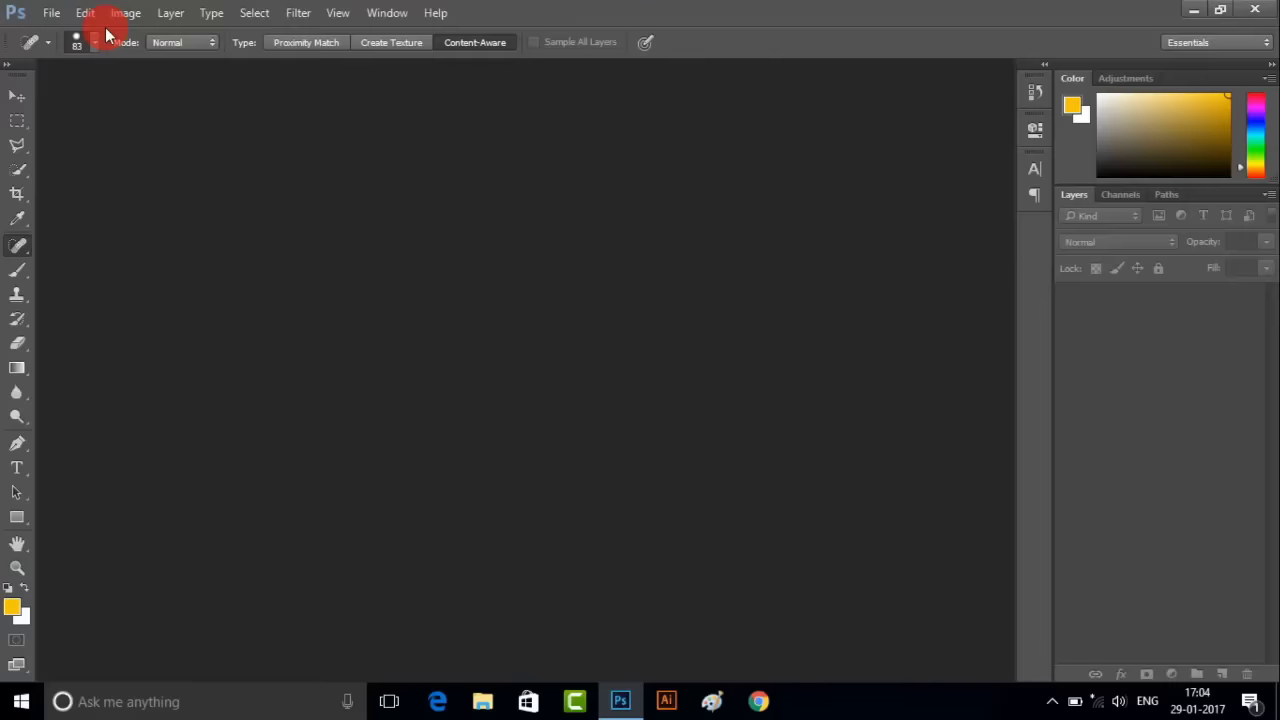
- Open the photo x.jpg from the EDITING folder
click(61, 20)
click(82, 14)
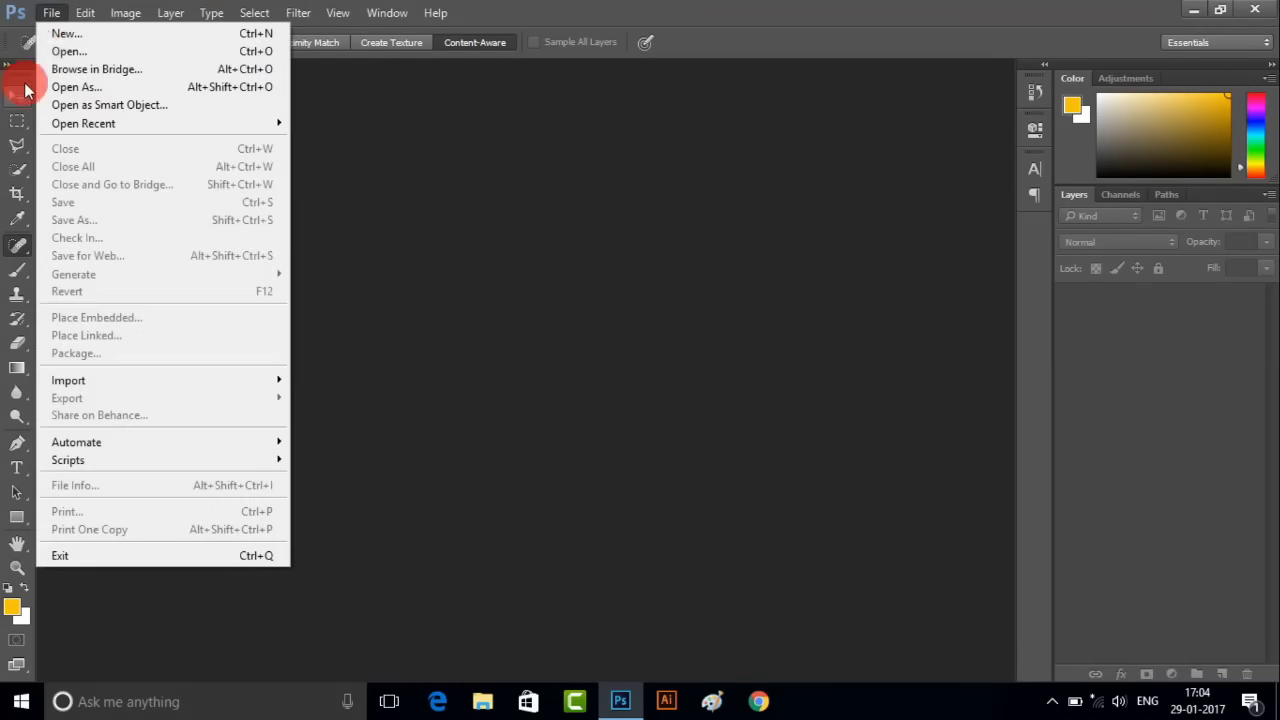
click(60, 51)
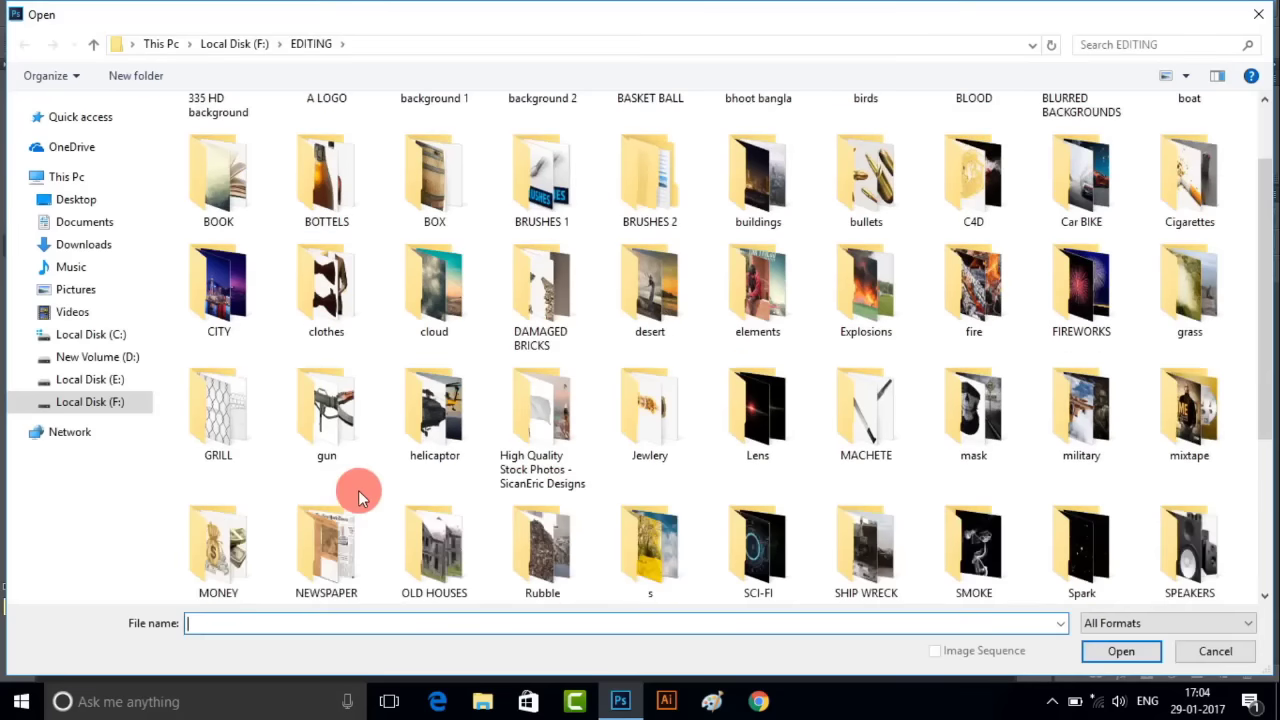
scroll(330, 520, down, 3)
click(215, 545)
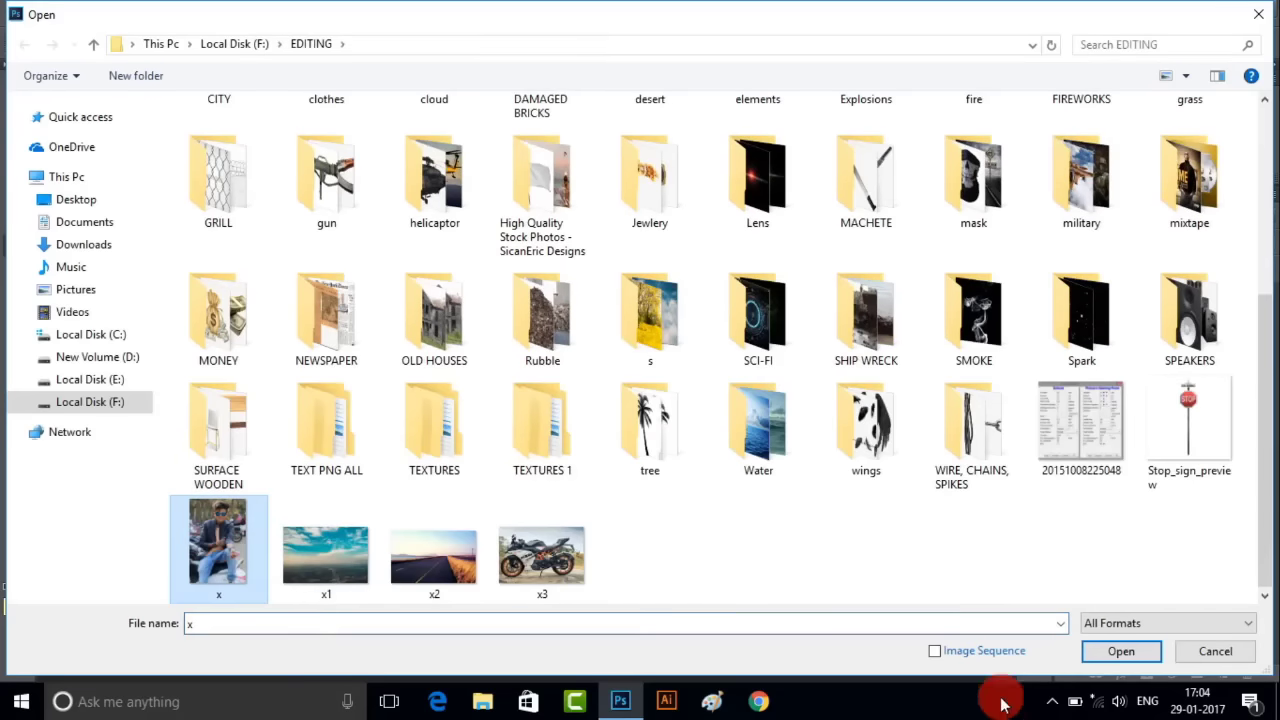
click(1116, 655)
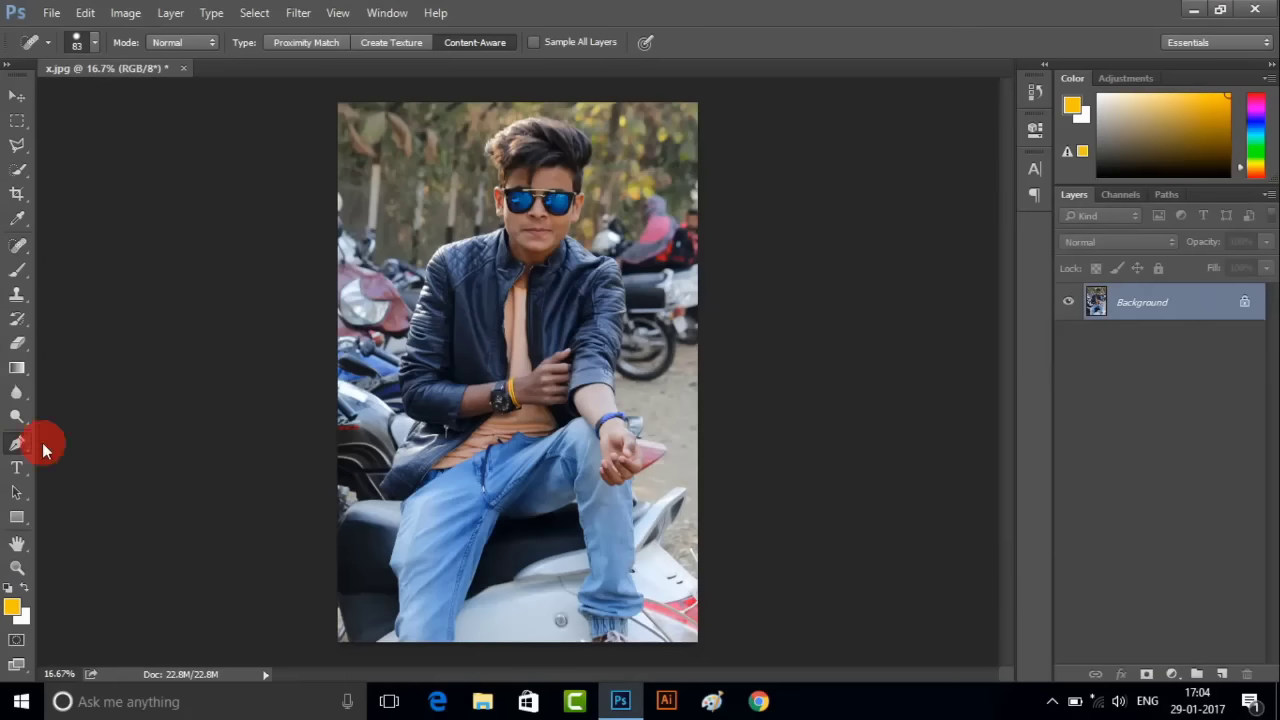
- With the Pen tool in Path mode, unlock the Background as Layer 0 and anchor the jeans' bottom edge
click(40, 445)
click(1243, 308)
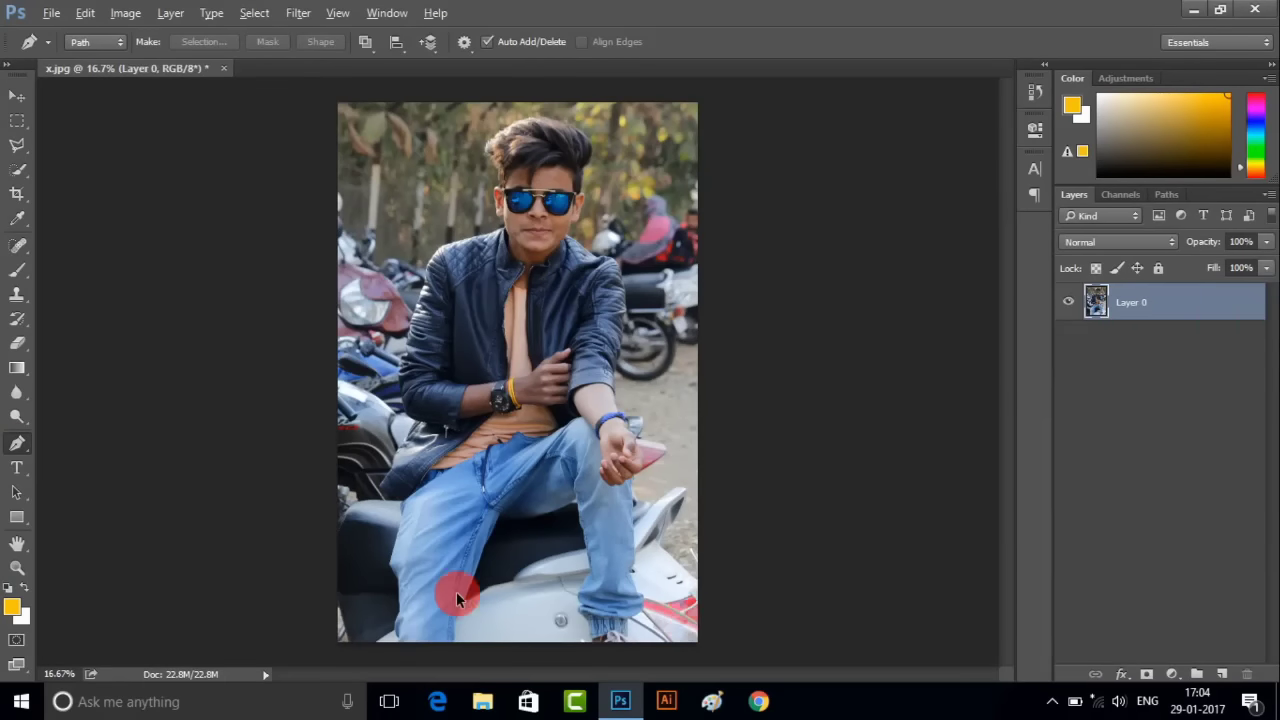
scroll(457, 591, up, 3)
scroll(457, 591, down, 2)
scroll(398, 557, up, 3)
scroll(314, 557, up, 3)
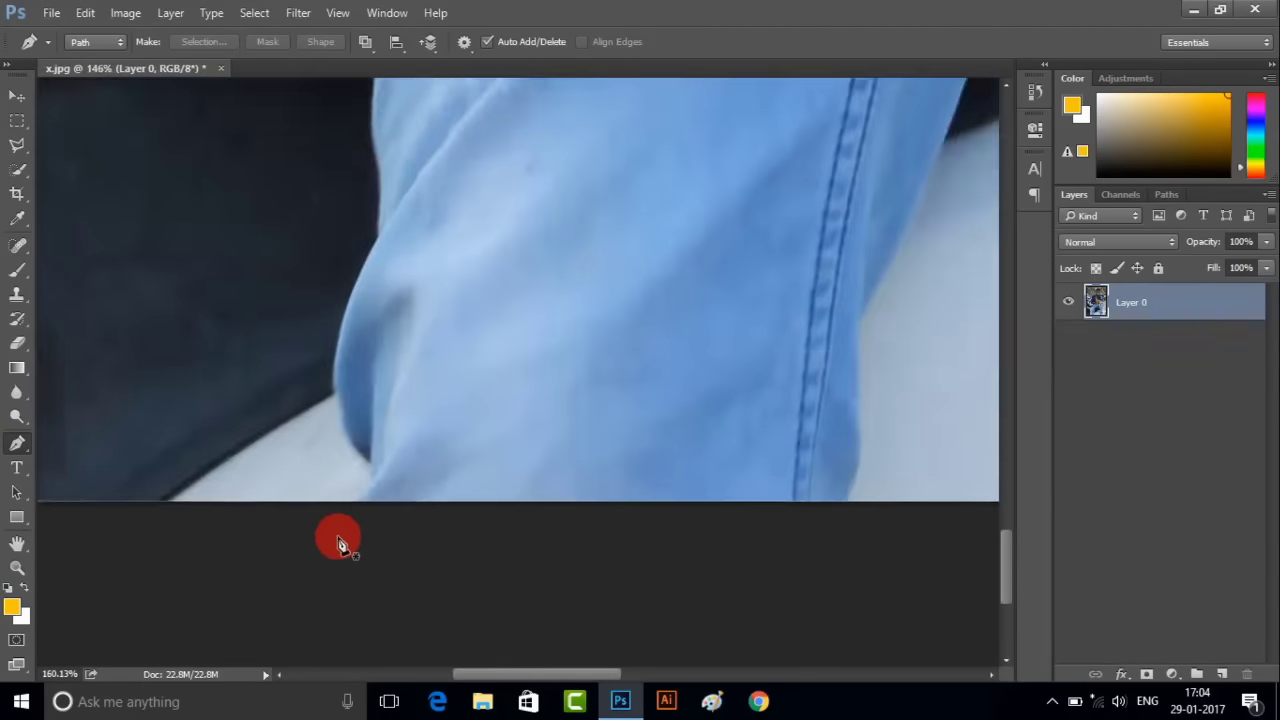
click(359, 553)
drag(374, 468, 381, 447)
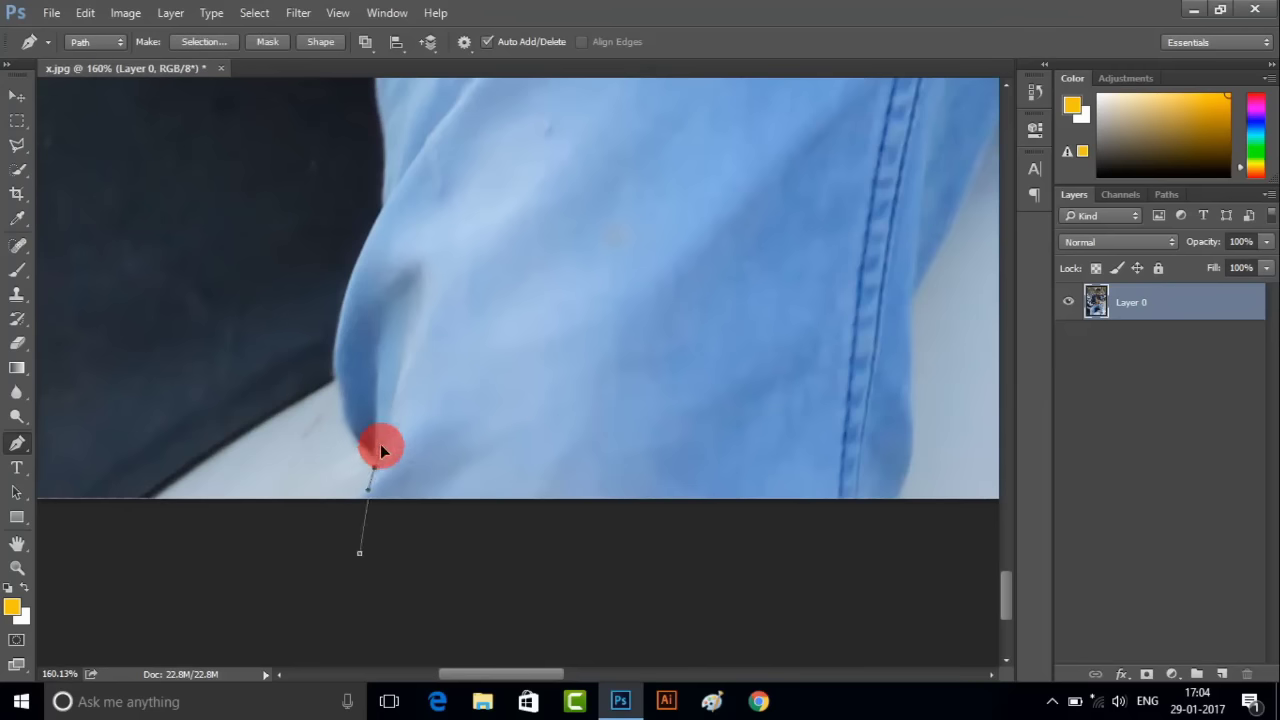
- Continue the path with anchors and a curve up the jeans edge to the shirt
scroll(369, 442, up, 3)
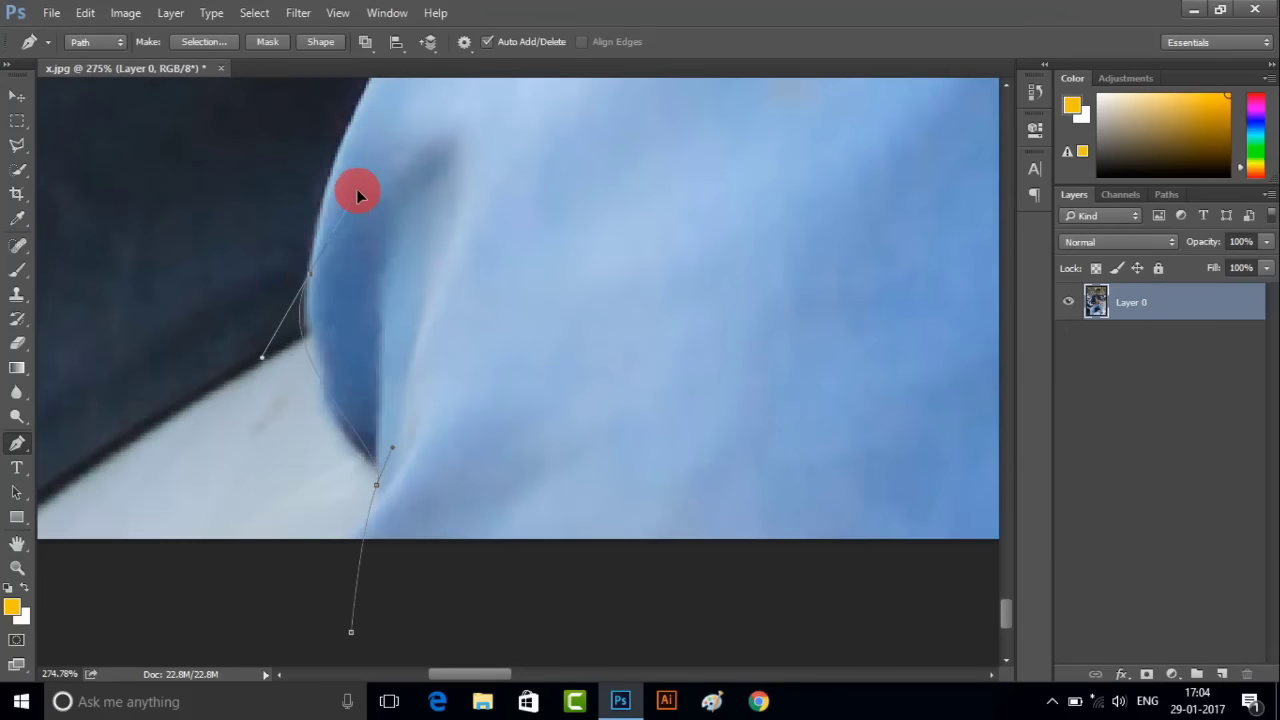
scroll(366, 120, up, 2)
scroll(383, 255, up, 4)
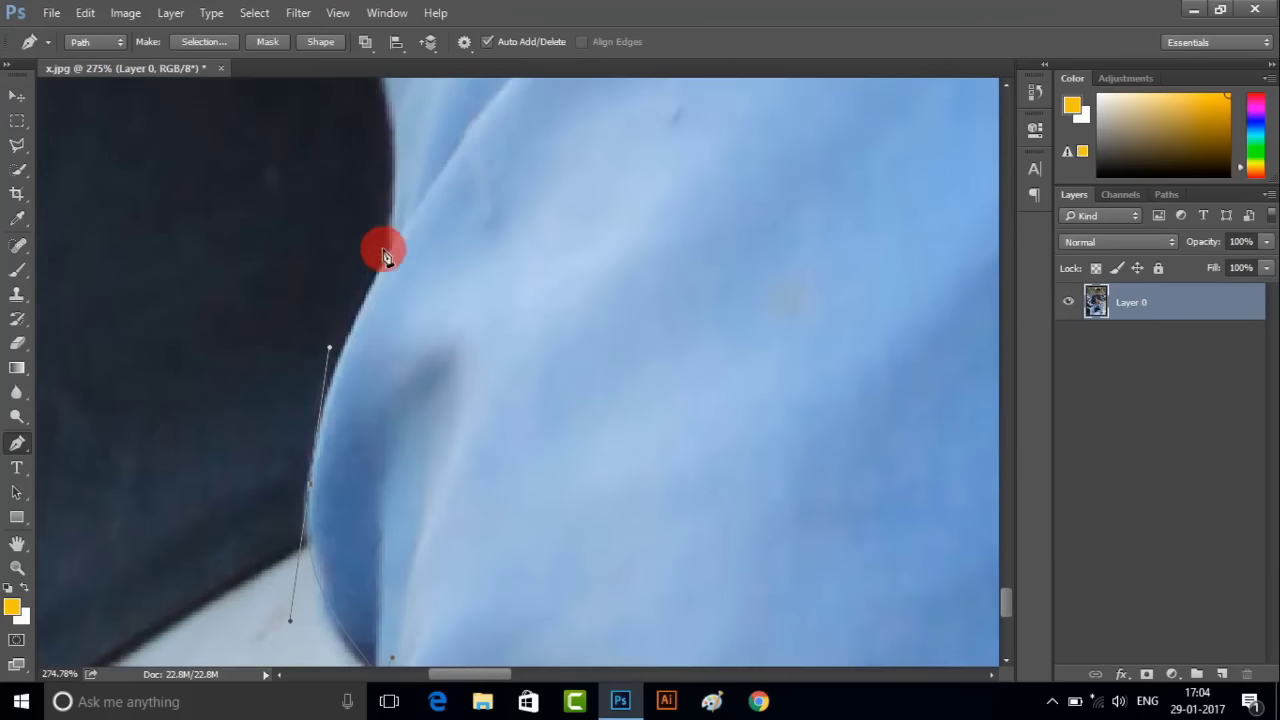
click(395, 248)
scroll(394, 290, up, 5)
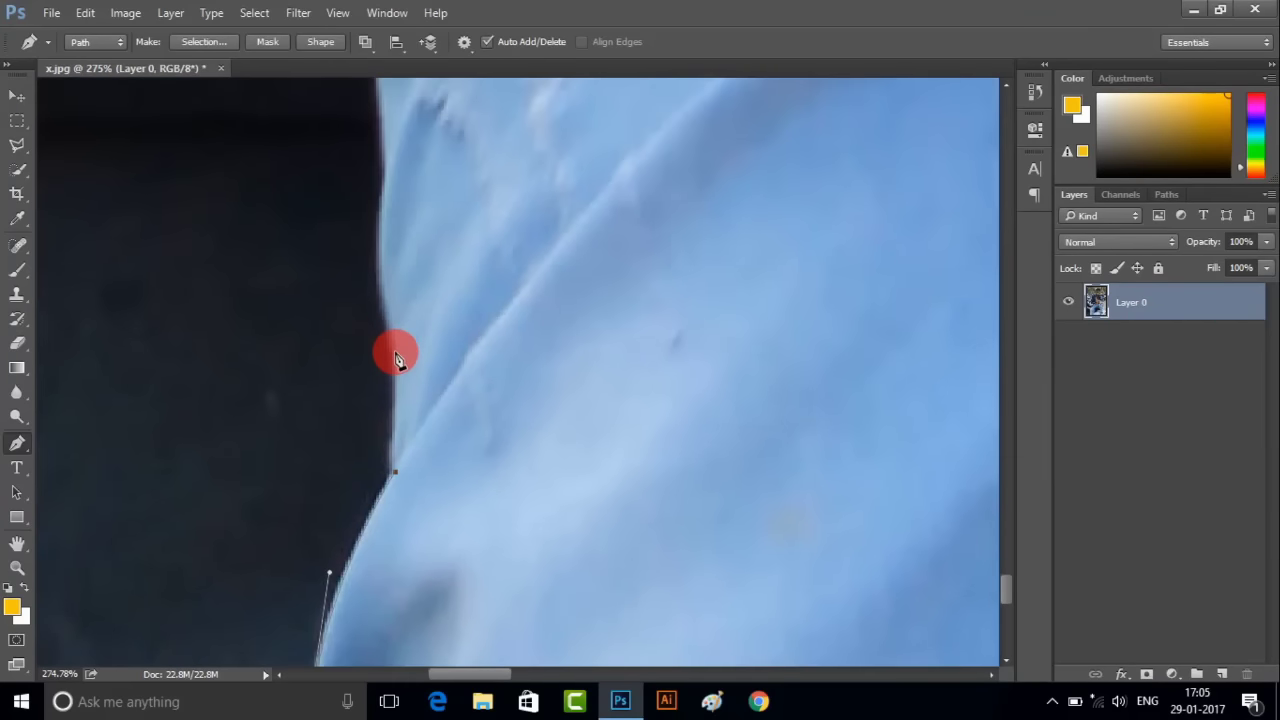
scroll(385, 370, up, 2)
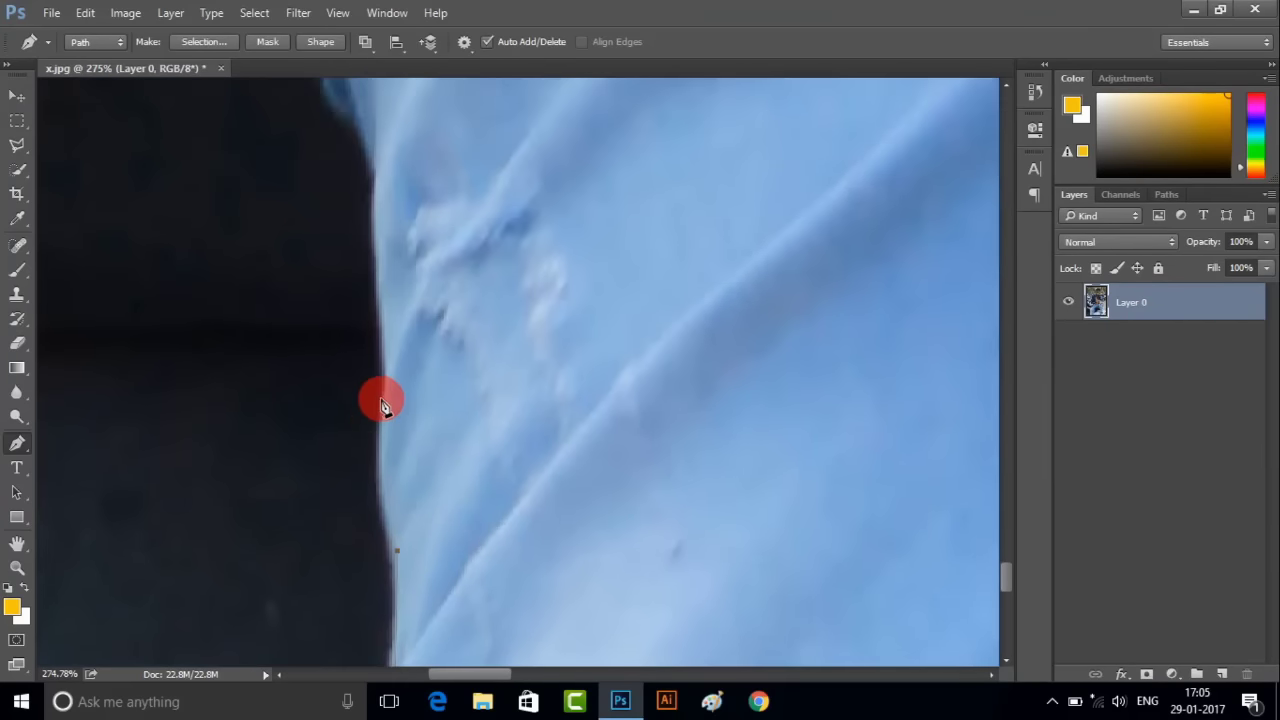
scroll(401, 347, up, 2)
scroll(349, 252, up, 1)
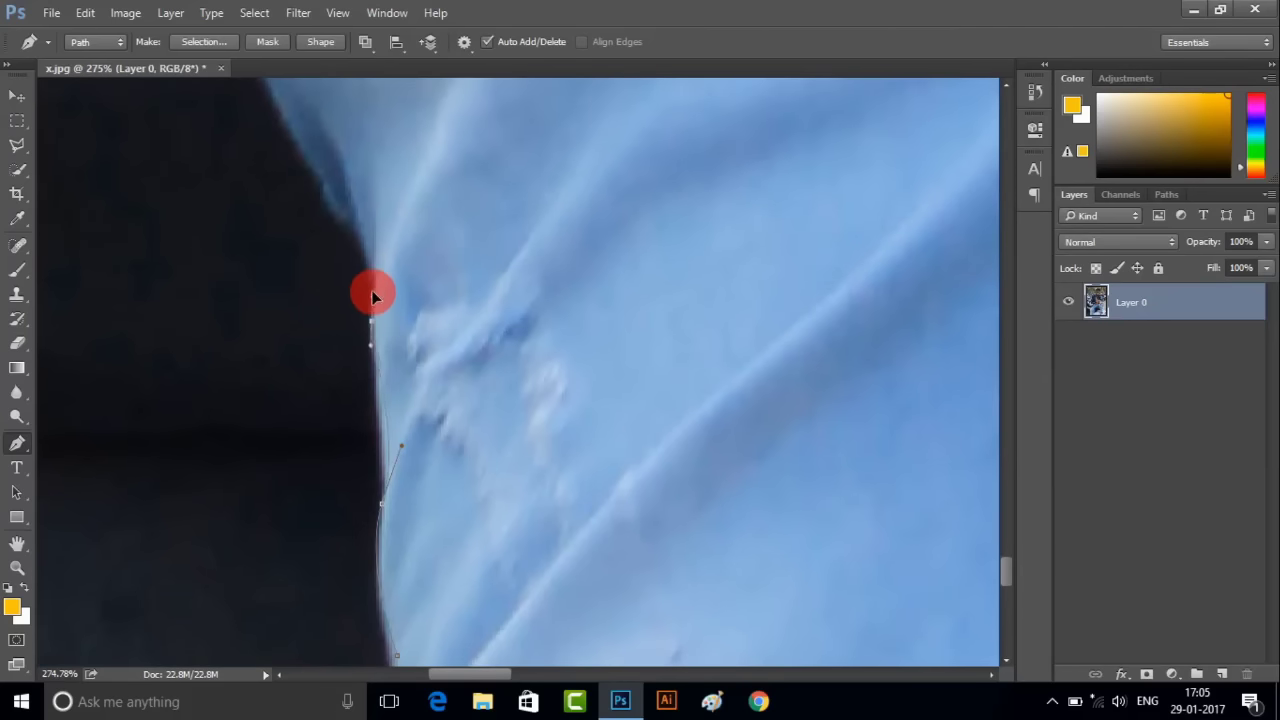
click(375, 274)
scroll(330, 290, up, 4)
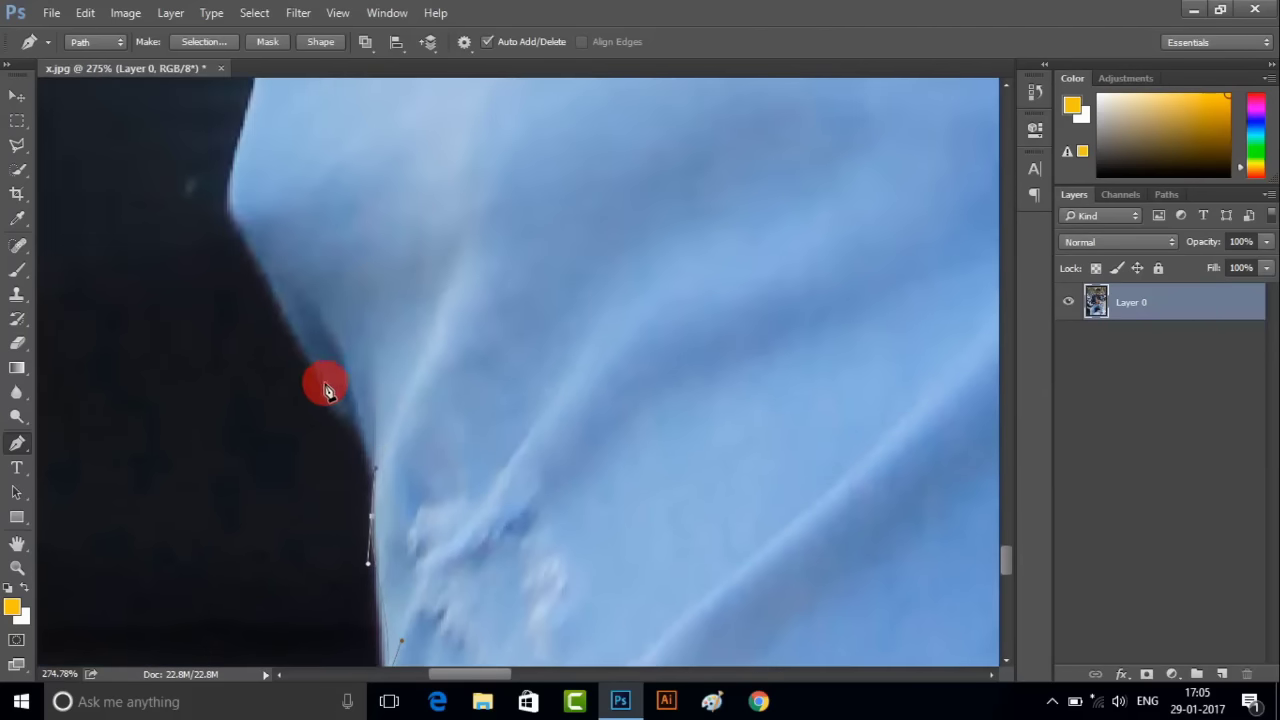
click(306, 348)
click(228, 178)
scroll(232, 175, up, 1)
scroll(289, 392, up, 2)
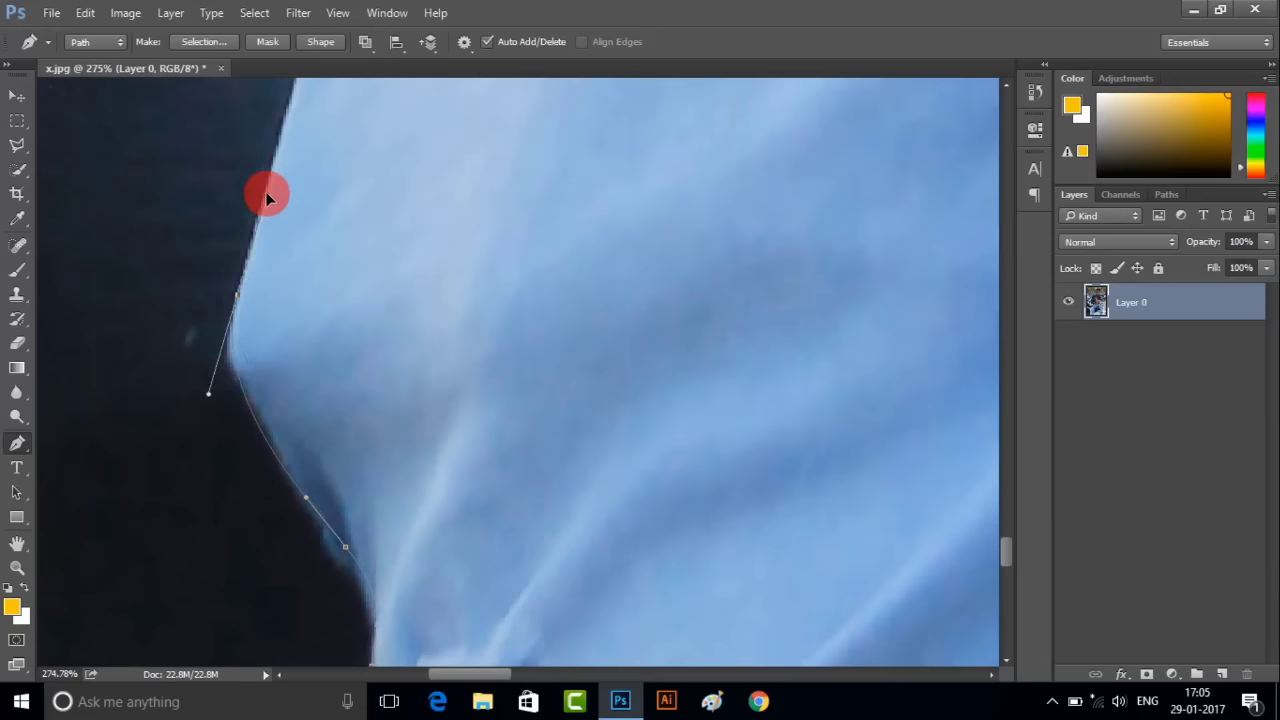
drag(265, 191, 261, 213)
scroll(261, 213, down, 3)
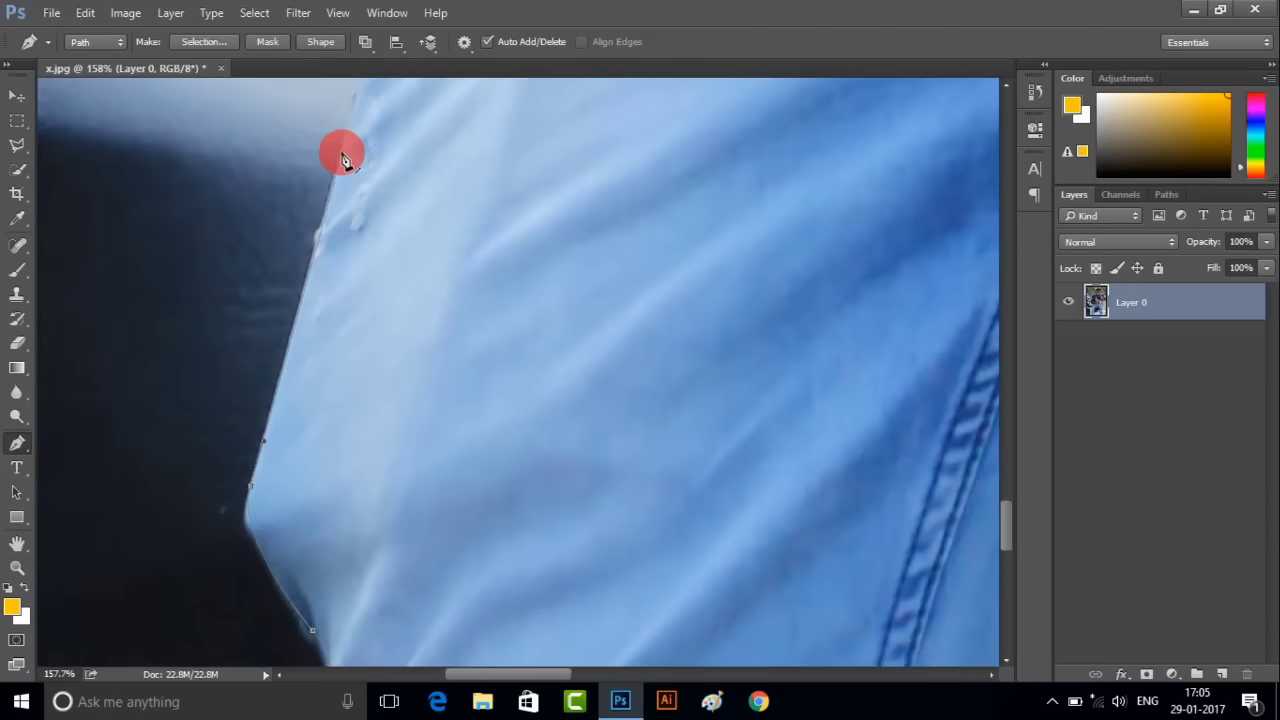
scroll(343, 158, up, 2)
scroll(337, 329, up, 3)
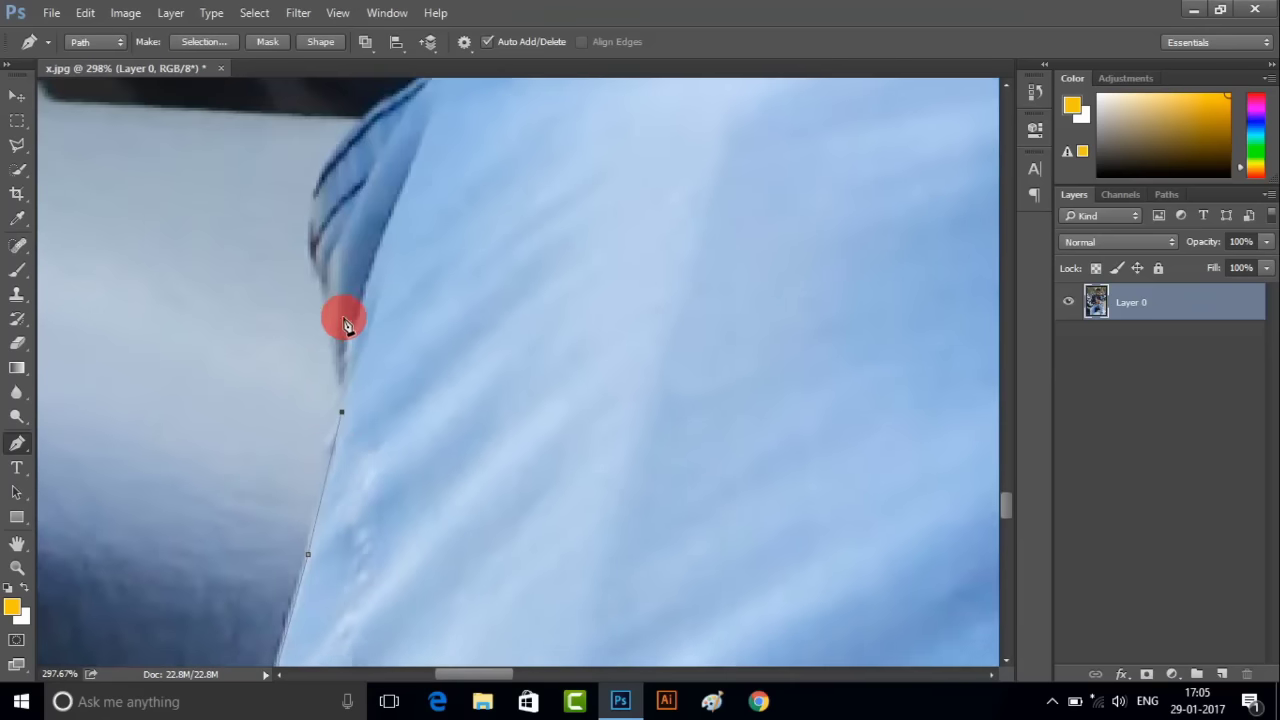
scroll(347, 400, up, 3)
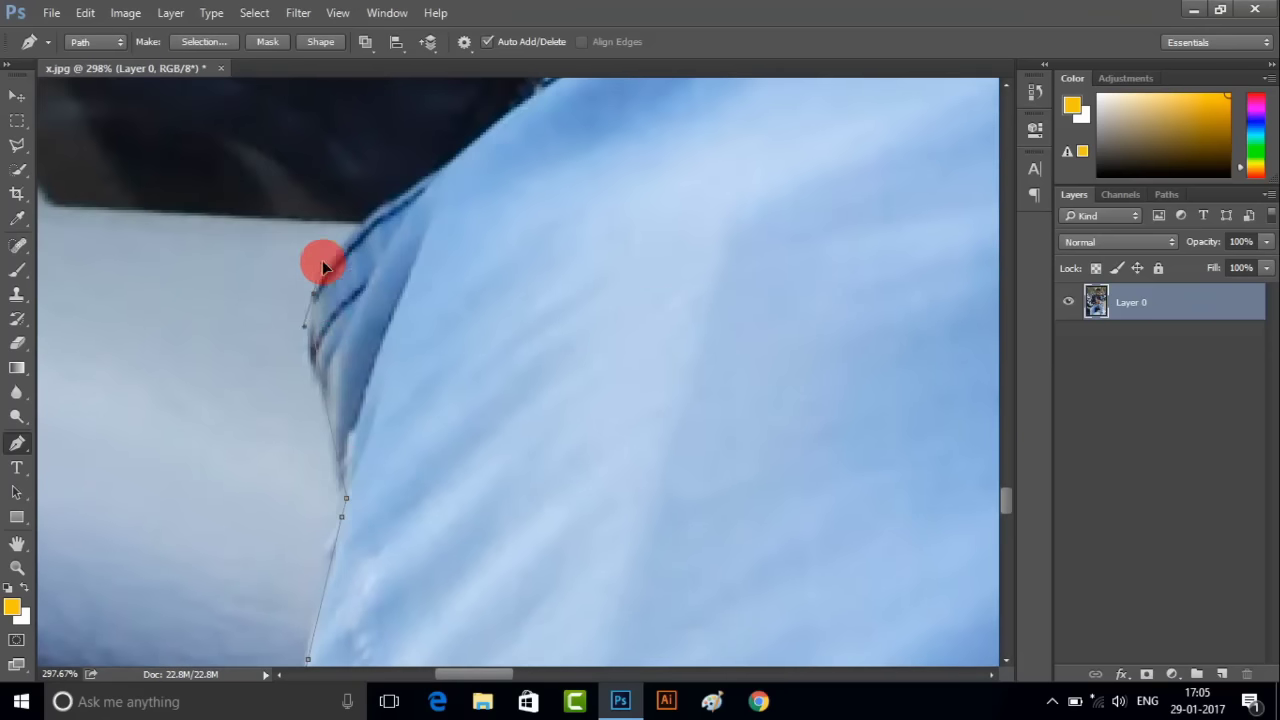
scroll(414, 543, up, 5)
scroll(443, 591, up, 3)
scroll(214, 300, up, 2)
- Add path anchors past the hair and ear and down the jacket's outer edge
scroll(250, 416, up, 3)
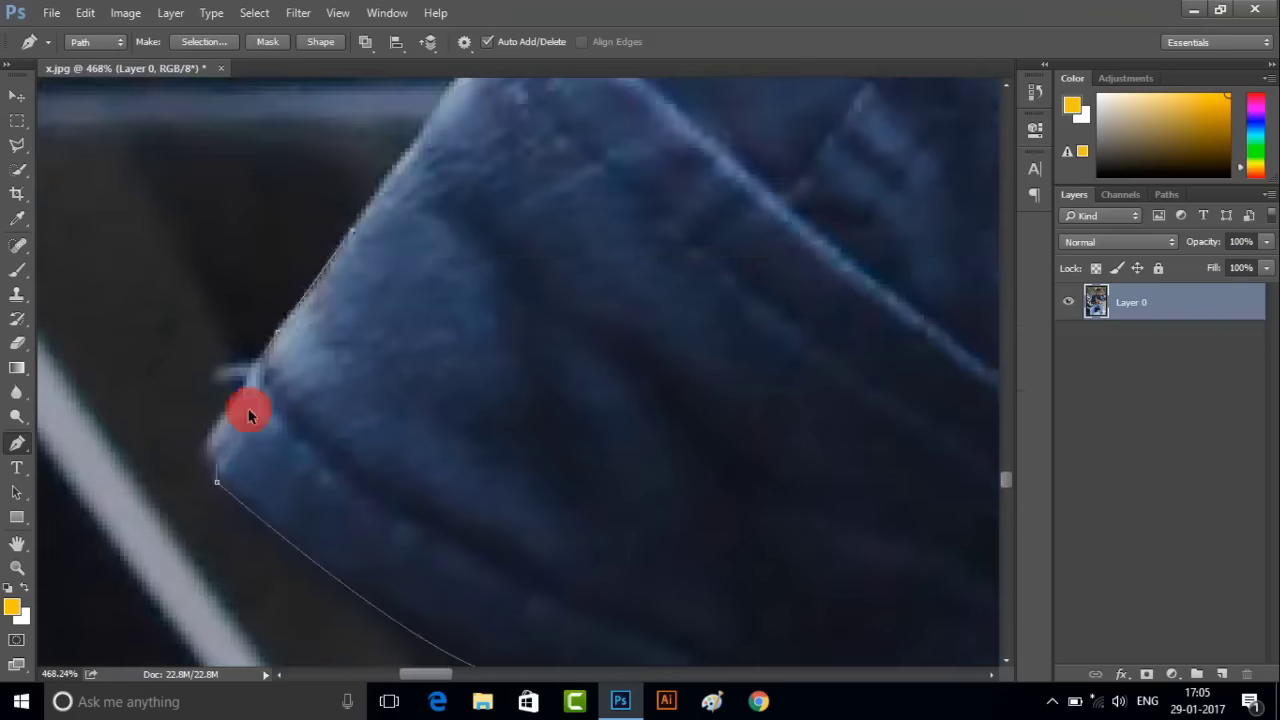
scroll(257, 400, up, 3)
scroll(263, 386, up, 3)
scroll(414, 289, up, 3)
scroll(557, 280, up, 3)
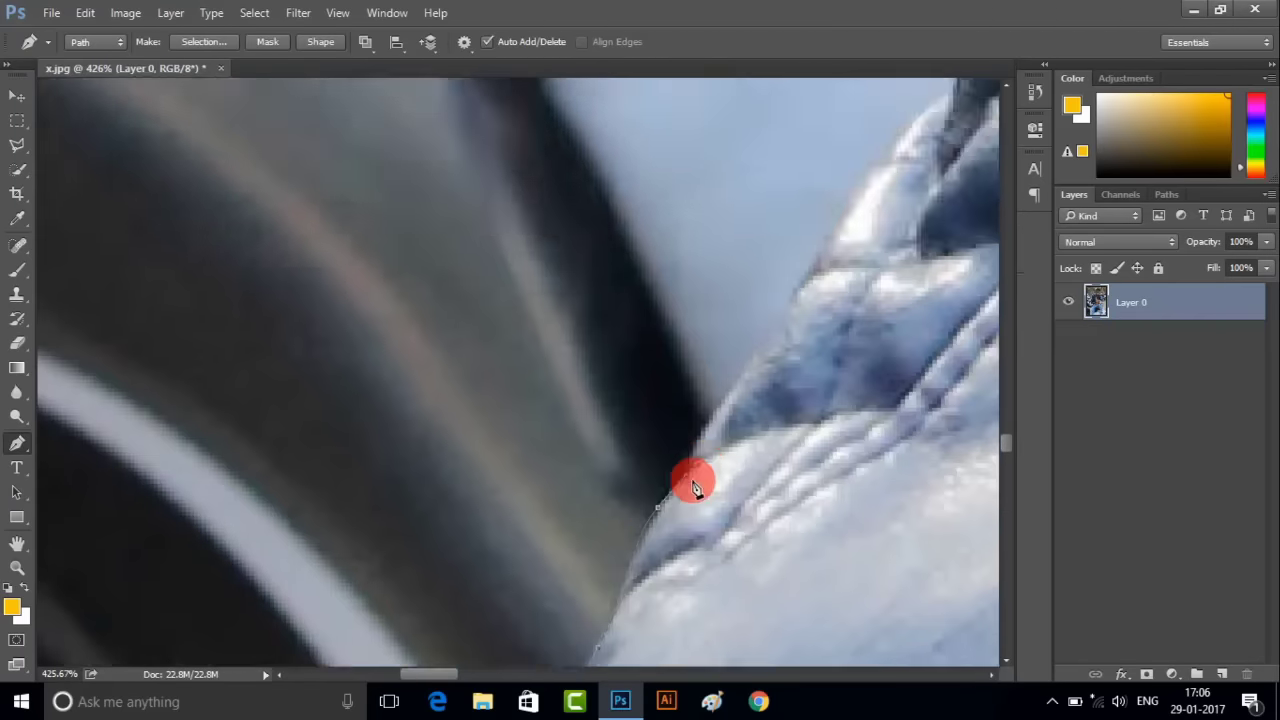
scroll(695, 487, up, 3)
scroll(737, 357, up, 3)
scroll(851, 314, up, 3)
scroll(634, 209, up, 3)
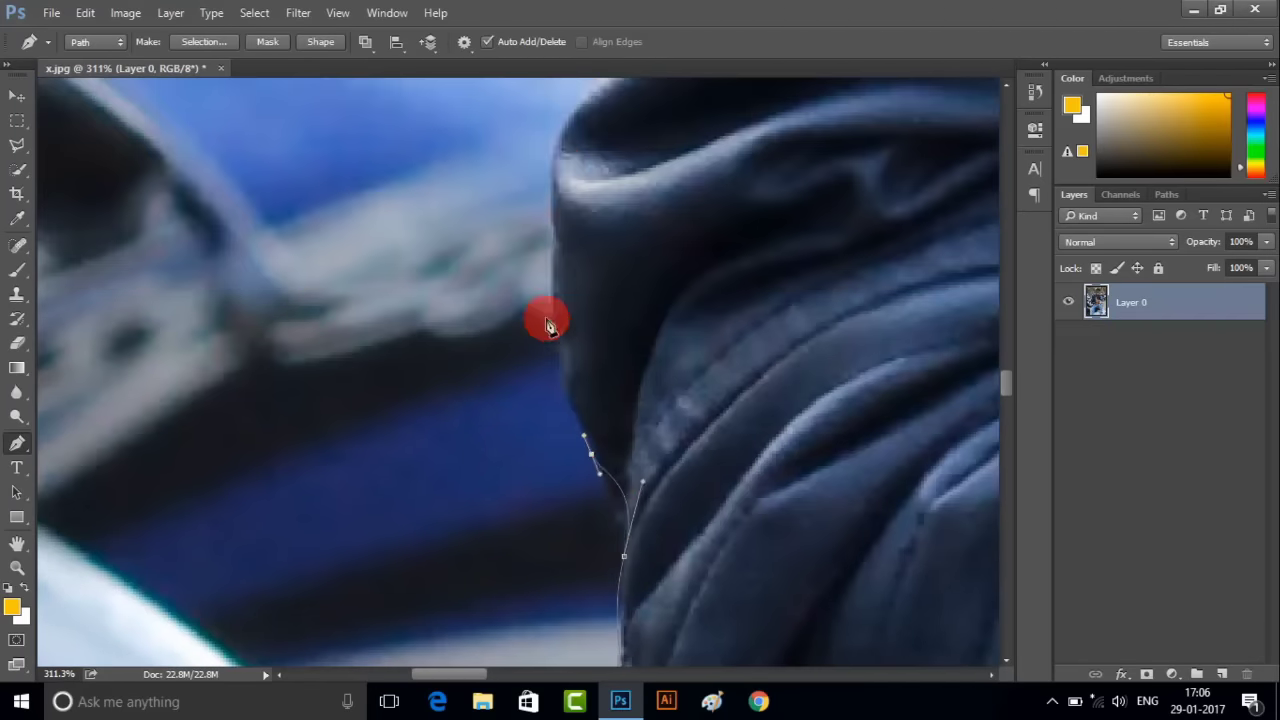
scroll(548, 325, up, 3)
scroll(669, 209, up, 3)
scroll(609, 466, up, 3)
scroll(729, 363, up, 3)
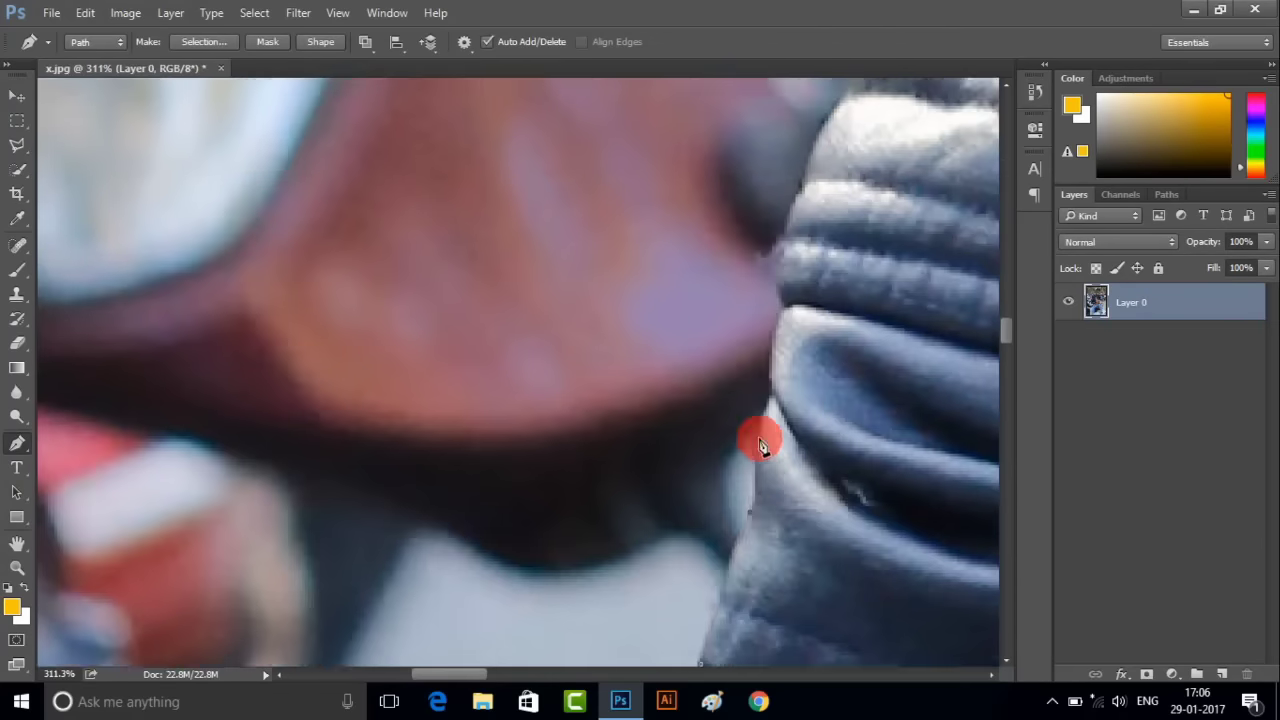
scroll(785, 468, up, 3)
scroll(833, 538, up, 3)
scroll(794, 496, up, 3)
scroll(718, 468, up, 3)
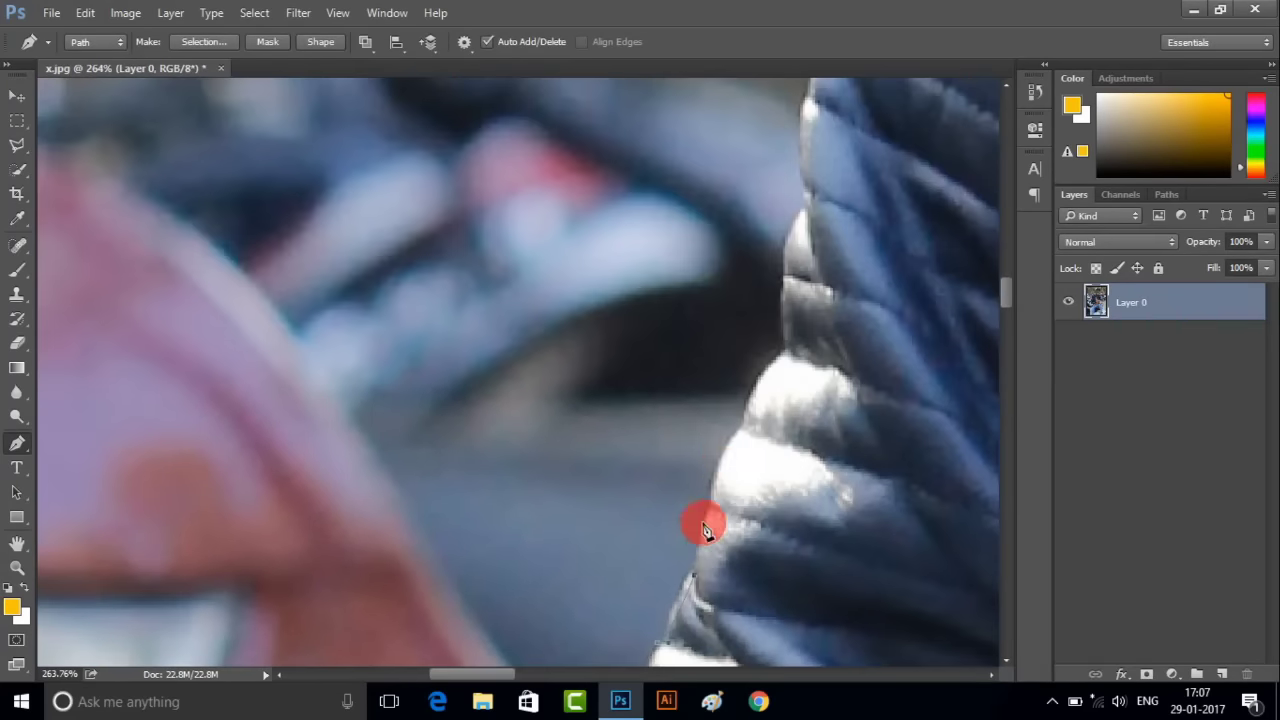
scroll(705, 530, up, 3)
scroll(794, 443, up, 3)
scroll(868, 315, up, 3)
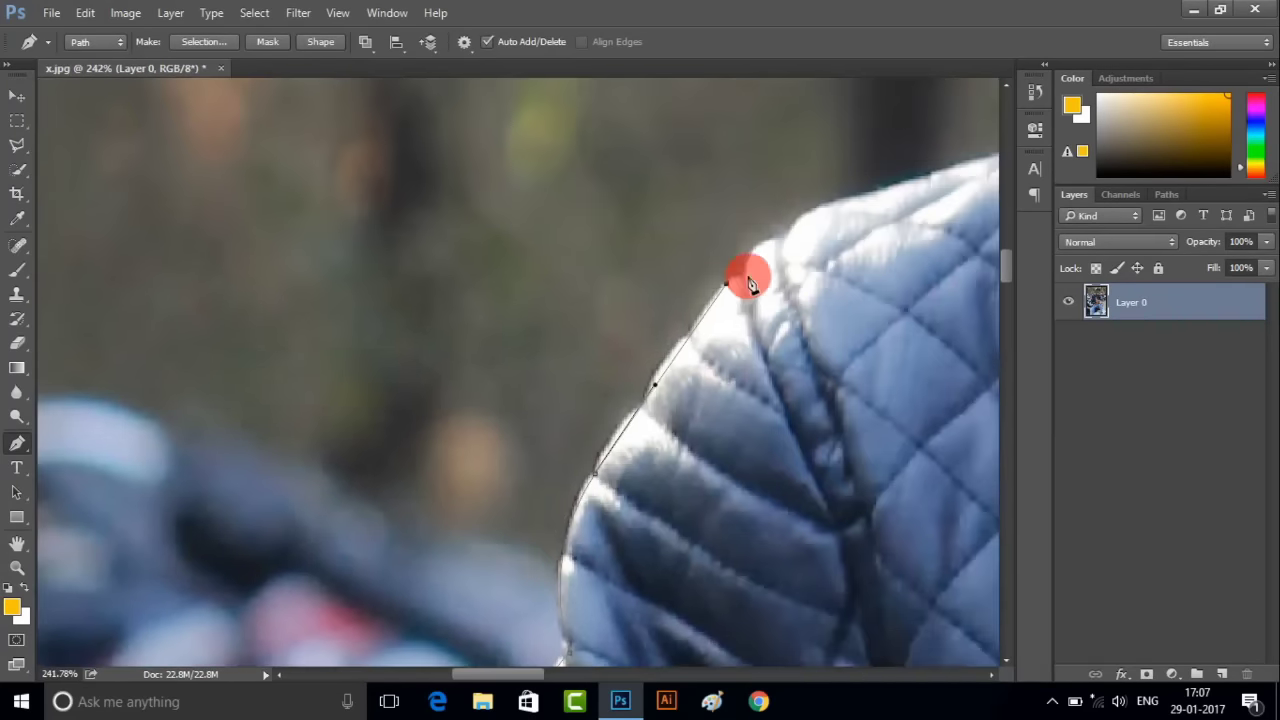
scroll(748, 274, up, 3)
scroll(854, 177, up, 3)
scroll(820, 251, up, 3)
scroll(699, 238, up, 3)
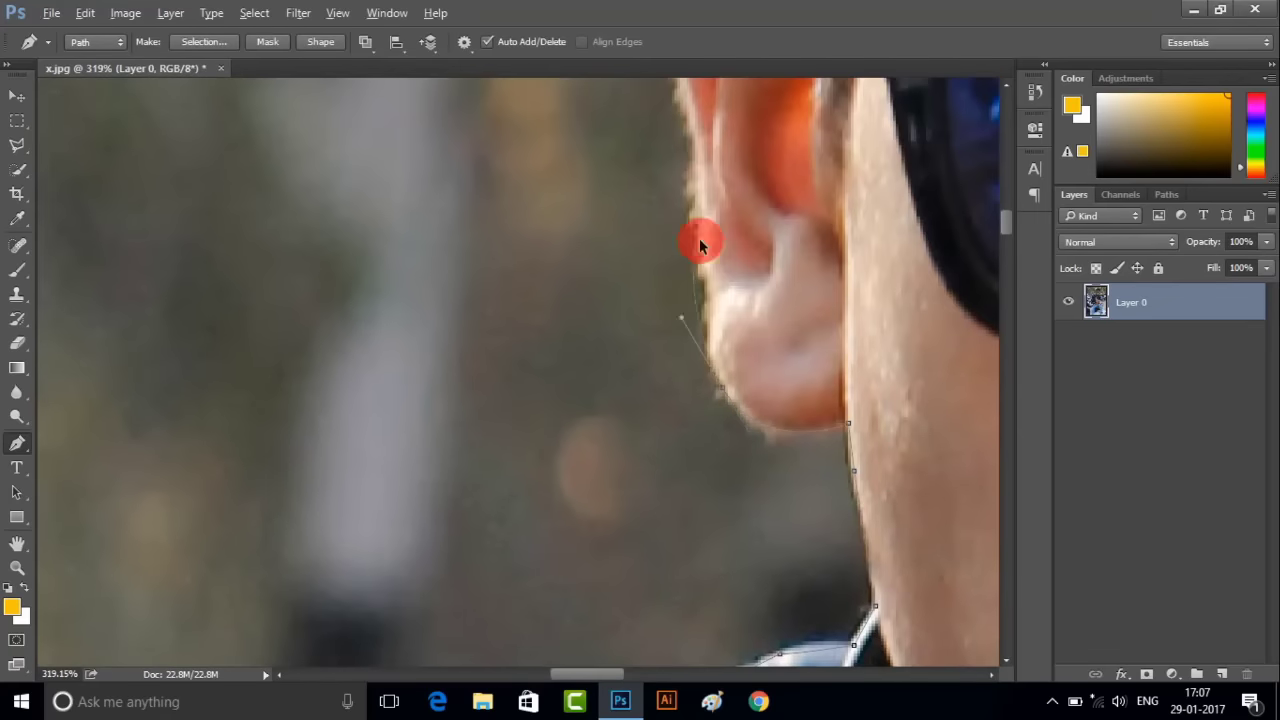
scroll(686, 363, up, 3)
scroll(760, 237, up, 3)
scroll(692, 300, up, 3)
scroll(854, 120, up, 3)
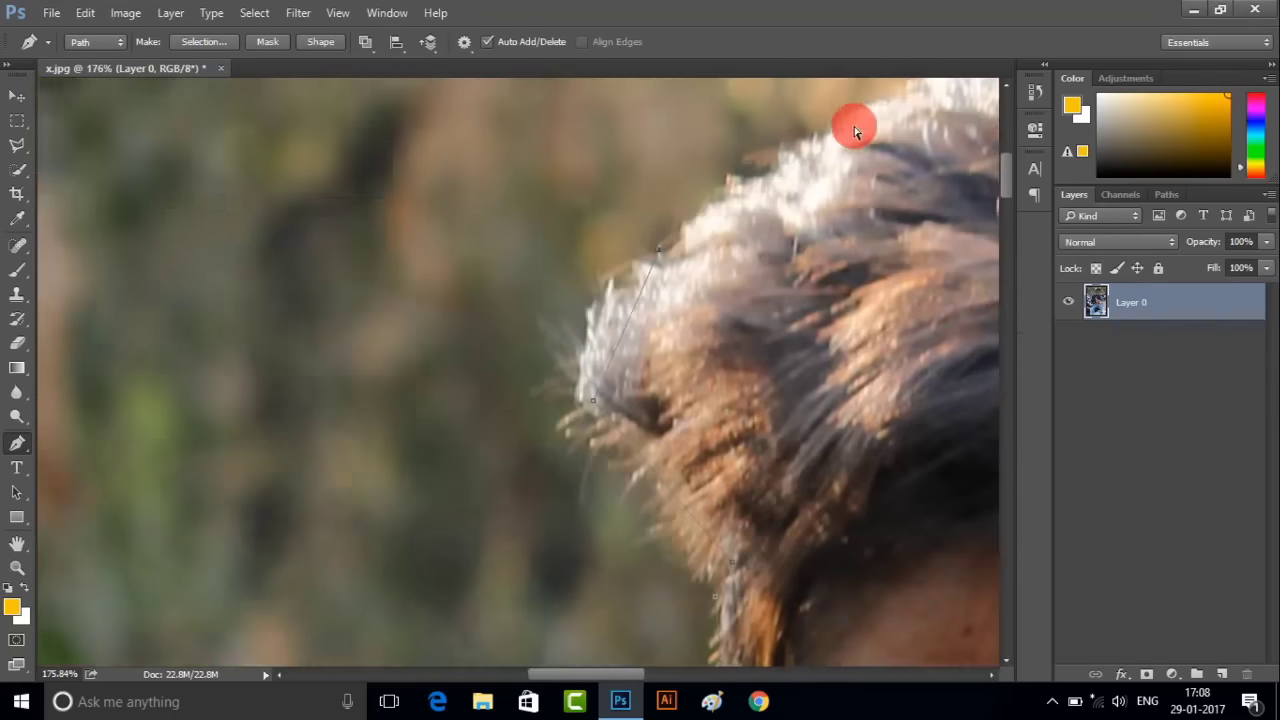
scroll(729, 400, down, 3)
scroll(671, 486, down, 3)
scroll(700, 427, down, 3)
scroll(680, 440, down, 3)
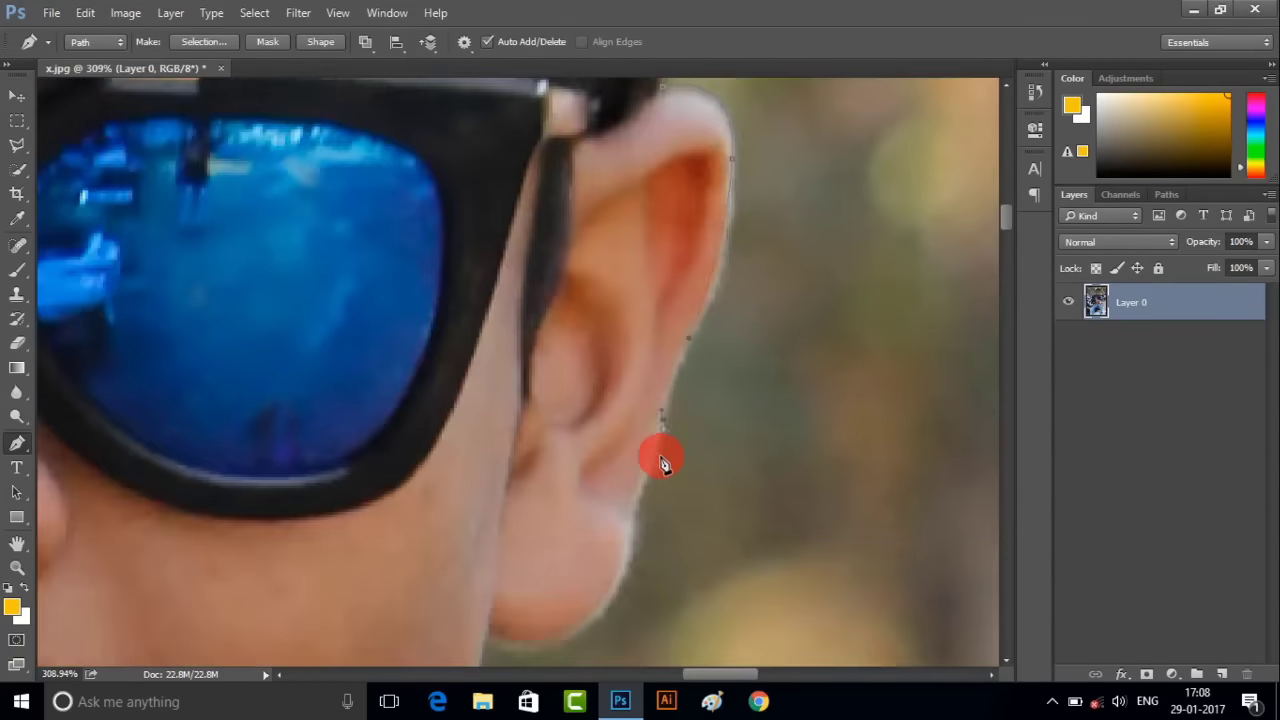
scroll(640, 452, down, 3)
scroll(595, 390, up, 3)
scroll(590, 418, down, 3)
scroll(620, 395, down, 3)
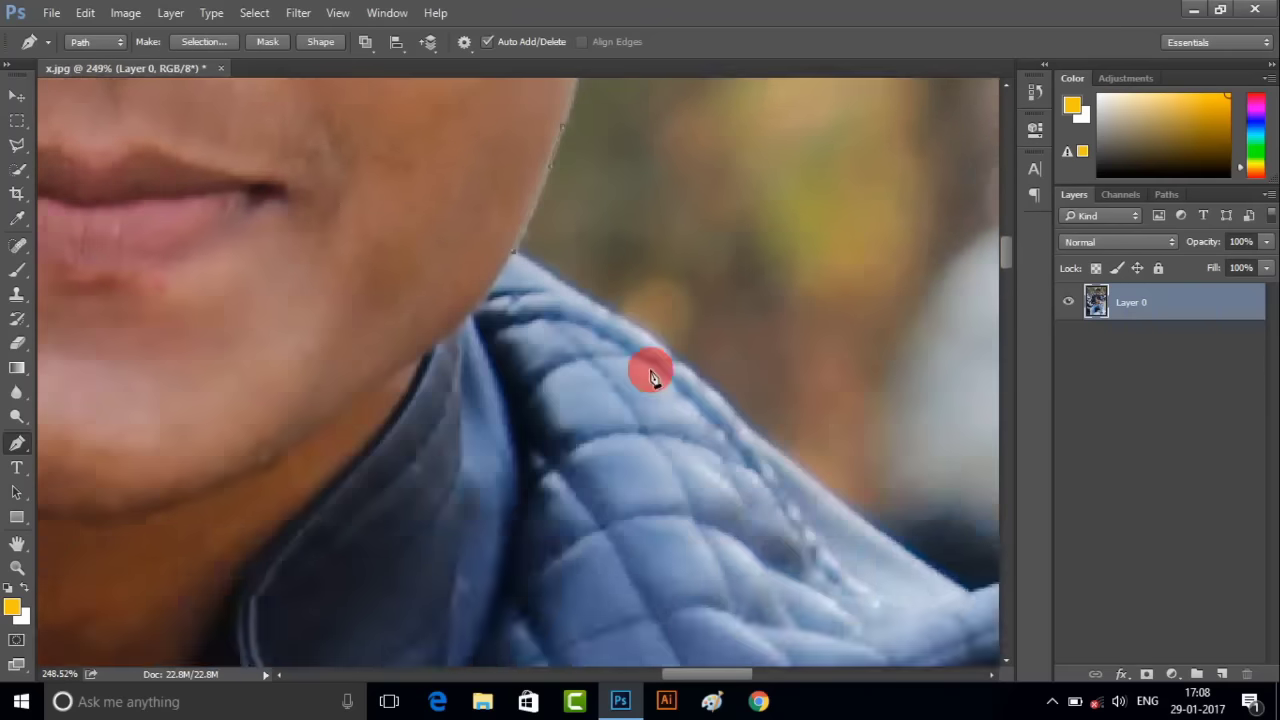
scroll(806, 509, down, 3)
scroll(723, 494, down, 3)
scroll(755, 415, up, 3)
scroll(755, 413, down, 5)
click(857, 609)
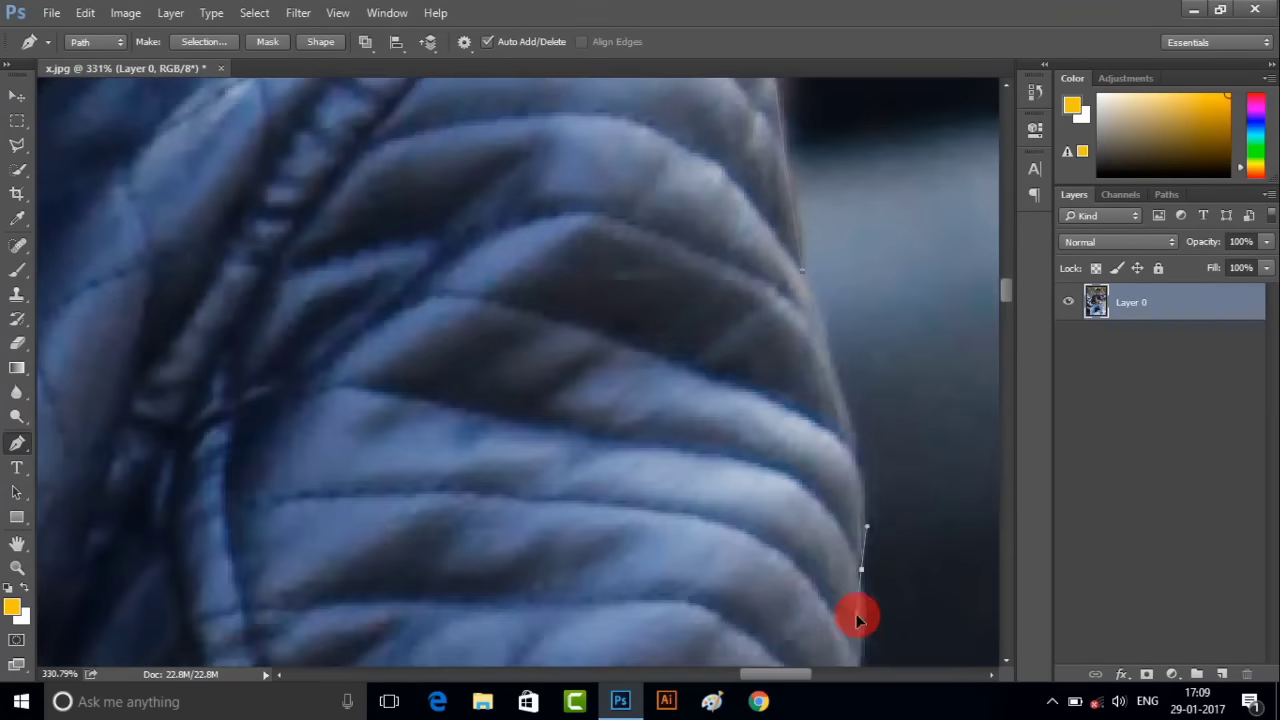
scroll(857, 609, down, 5)
click(900, 491)
scroll(826, 580, down, 5)
click(697, 381)
scroll(668, 445, down, 5)
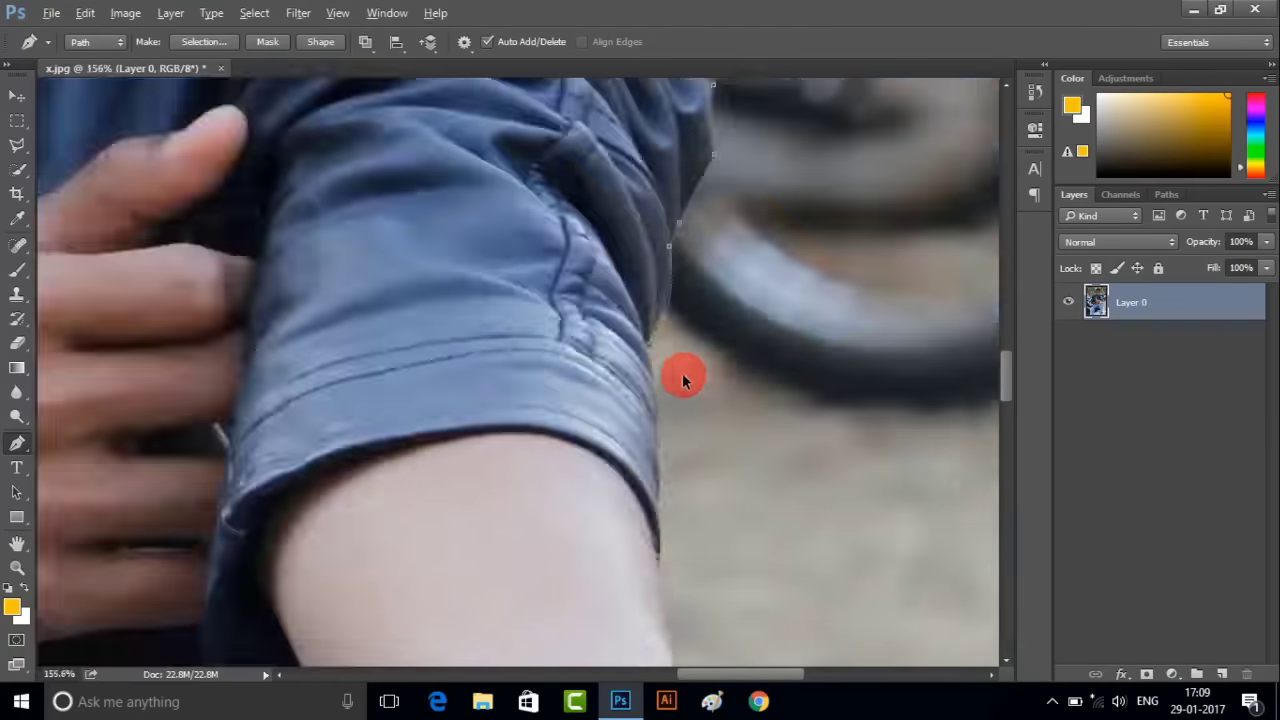
- Trace the path along the arm, around the wristband, and along the hand's edge
click(663, 489)
scroll(663, 489, down, 5)
click(714, 300)
scroll(751, 309, down, 3)
click(843, 265)
scroll(866, 500, down, 5)
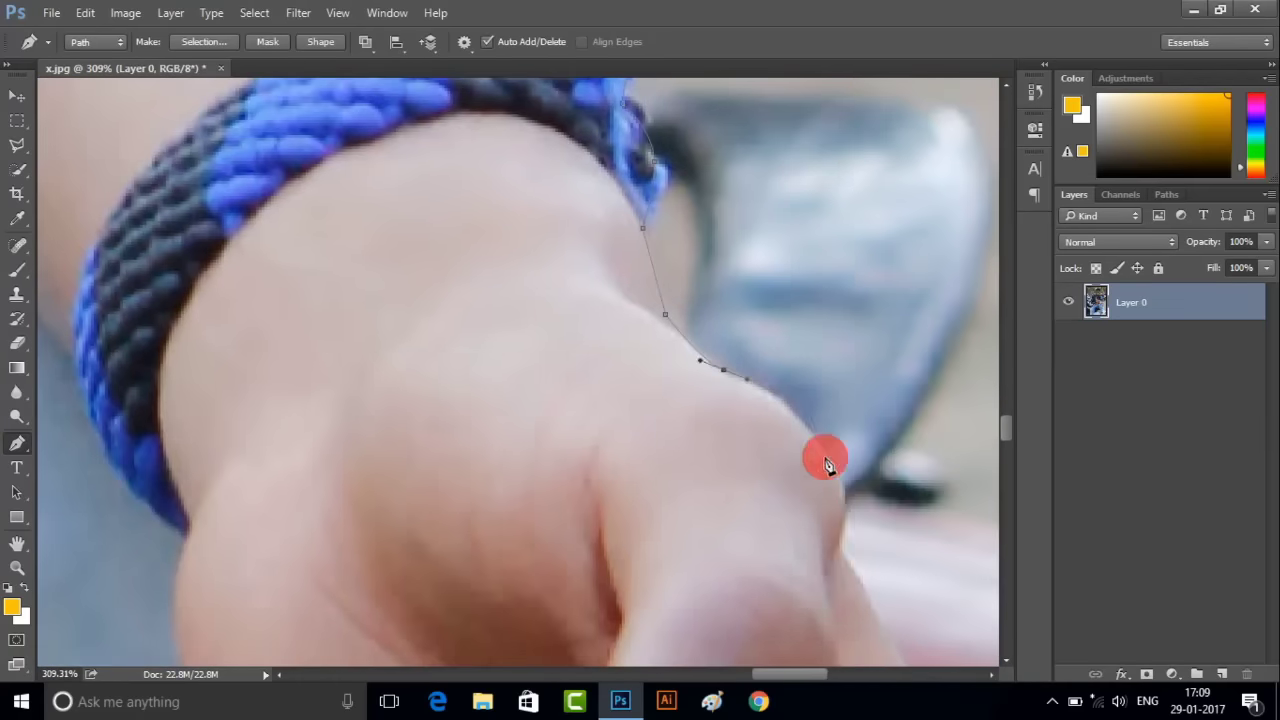
scroll(823, 451, up, 3)
click(800, 323)
scroll(800, 323, down, 3)
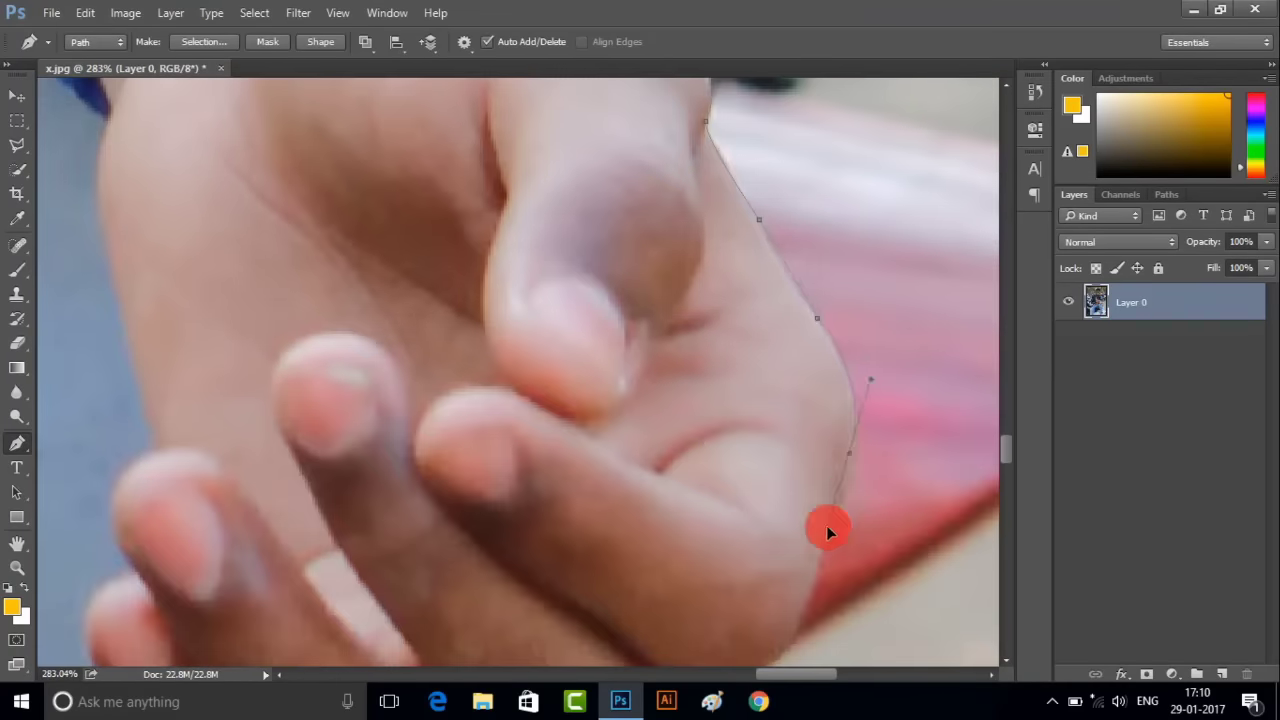
- Add anchors along the jacket edge and continue the path down the jeans
scroll(826, 525, down, 5)
scroll(686, 543, down, 5)
click(794, 514)
scroll(794, 514, down, 5)
scroll(754, 417, down, 3)
drag(798, 481, 752, 517)
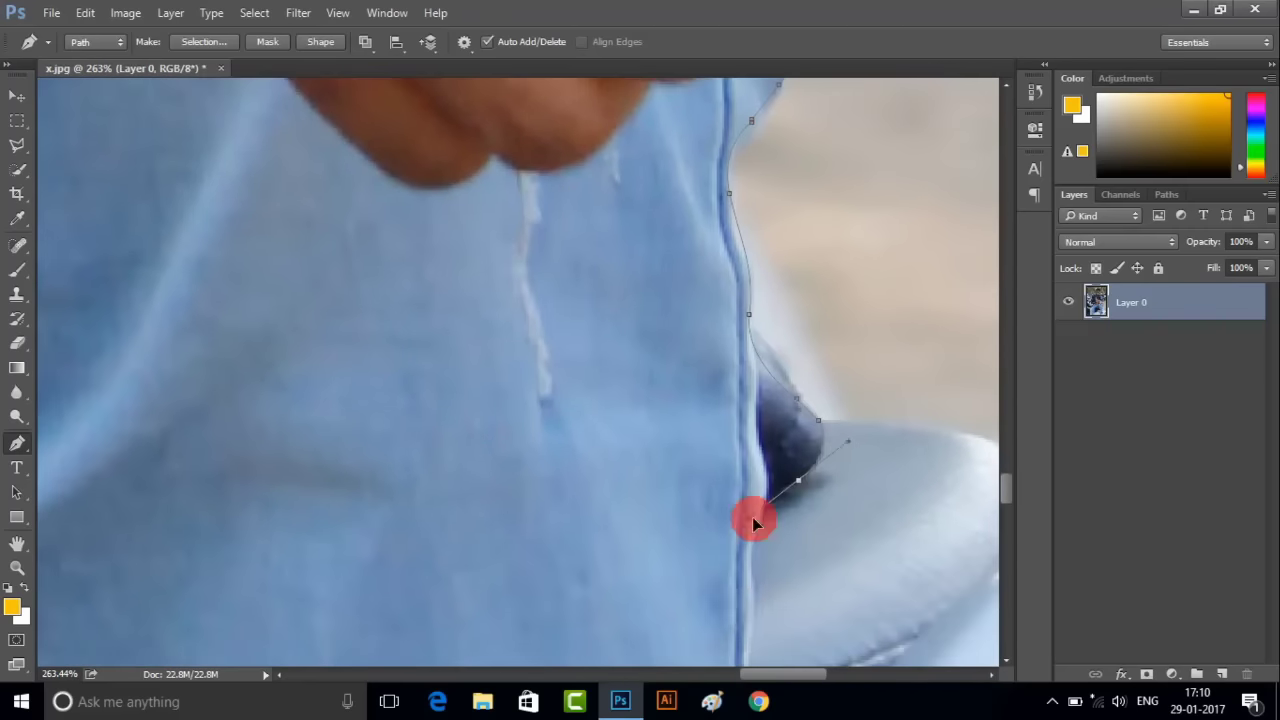
scroll(752, 517, down, 5)
scroll(740, 357, down, 5)
scroll(771, 486, down, 3)
click(721, 360)
drag(755, 461, 770, 531)
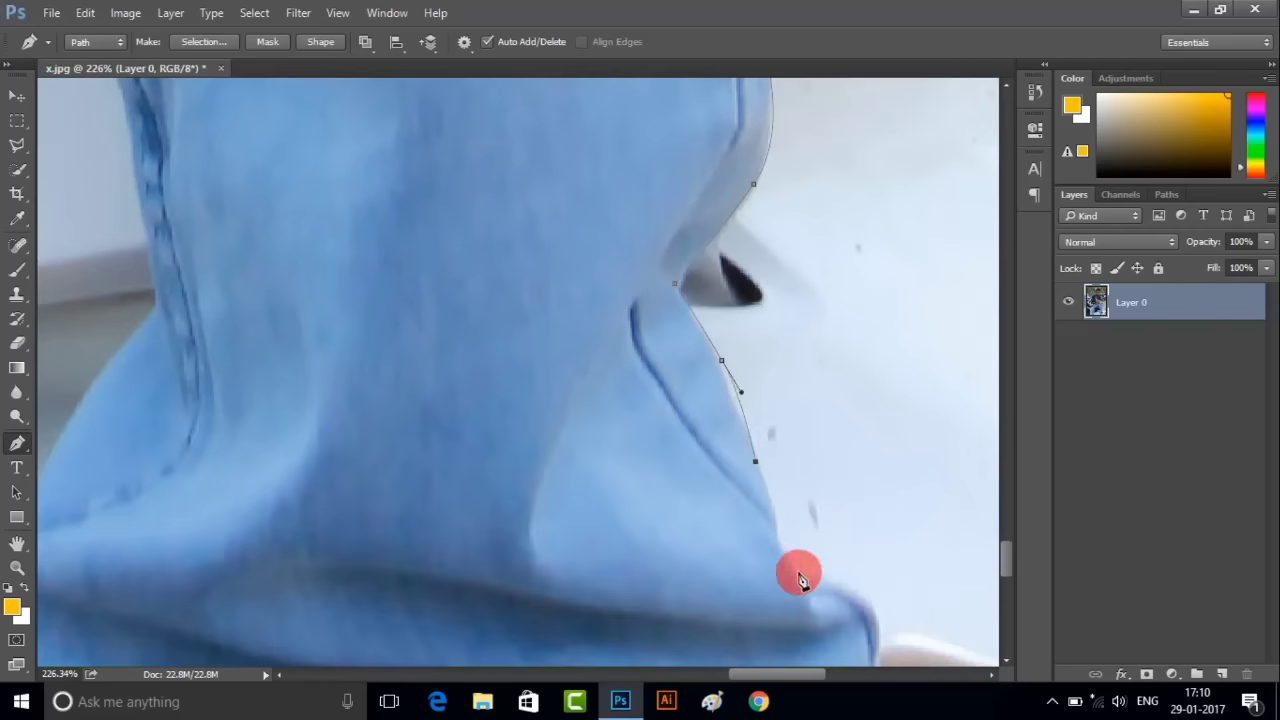
click(800, 577)
scroll(897, 645, down, 5)
scroll(671, 620, down, 5)
scroll(706, 523, down, 3)
- Pan around the image to check the path enclosing the figure down to the bottom edge
scroll(370, 597, up, 2)
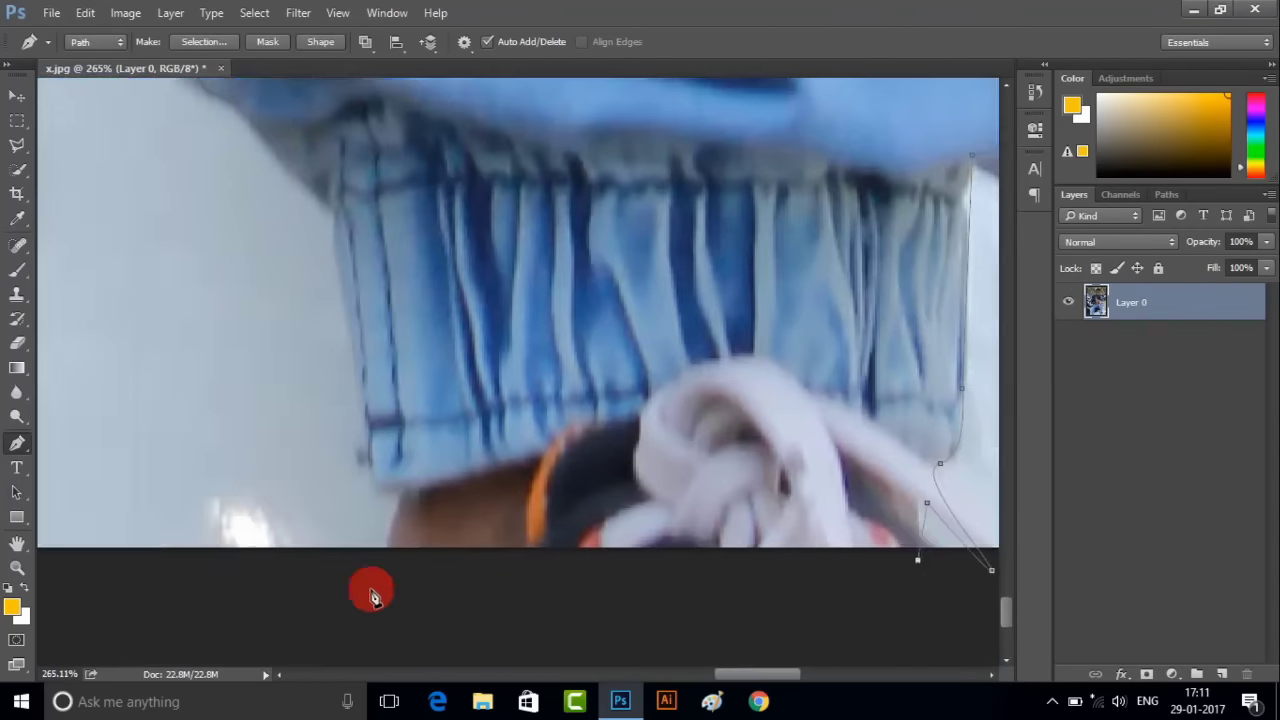
scroll(370, 597, up, 3)
scroll(463, 437, up, 3)
scroll(434, 414, up, 3)
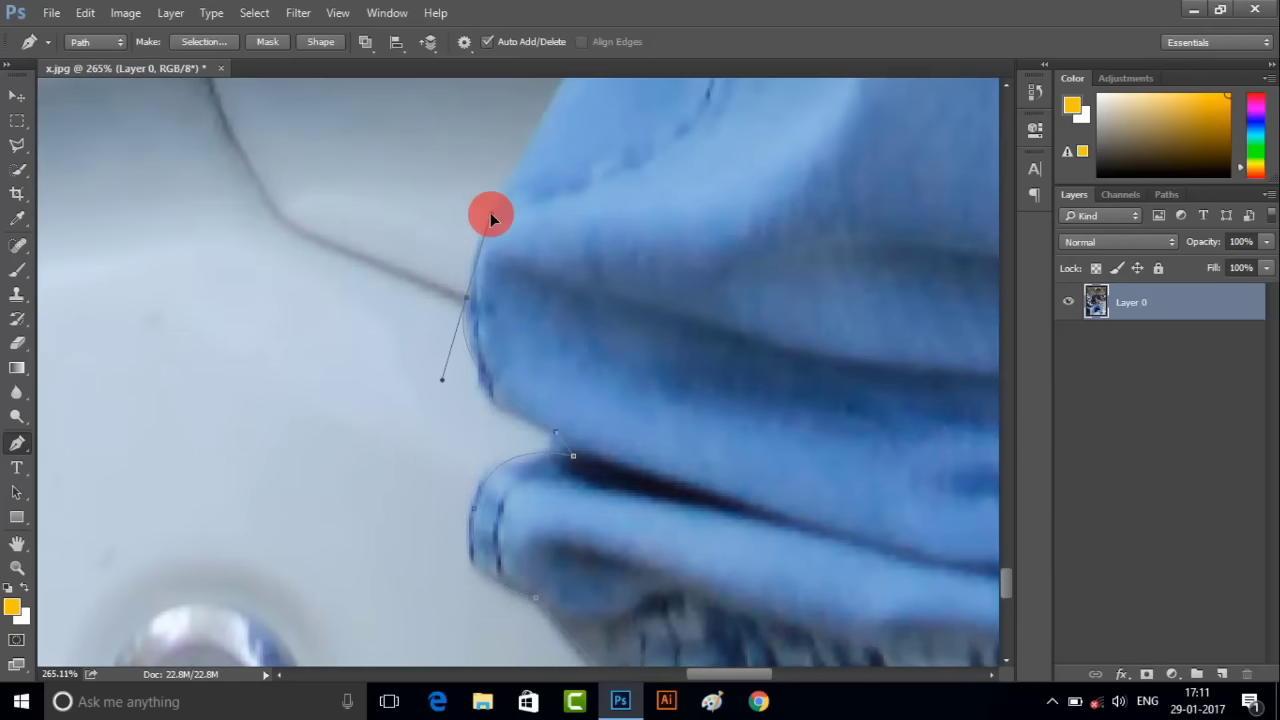
scroll(490, 218, up, 3)
scroll(560, 229, up, 3)
scroll(517, 517, up, 2)
scroll(480, 391, up, 2)
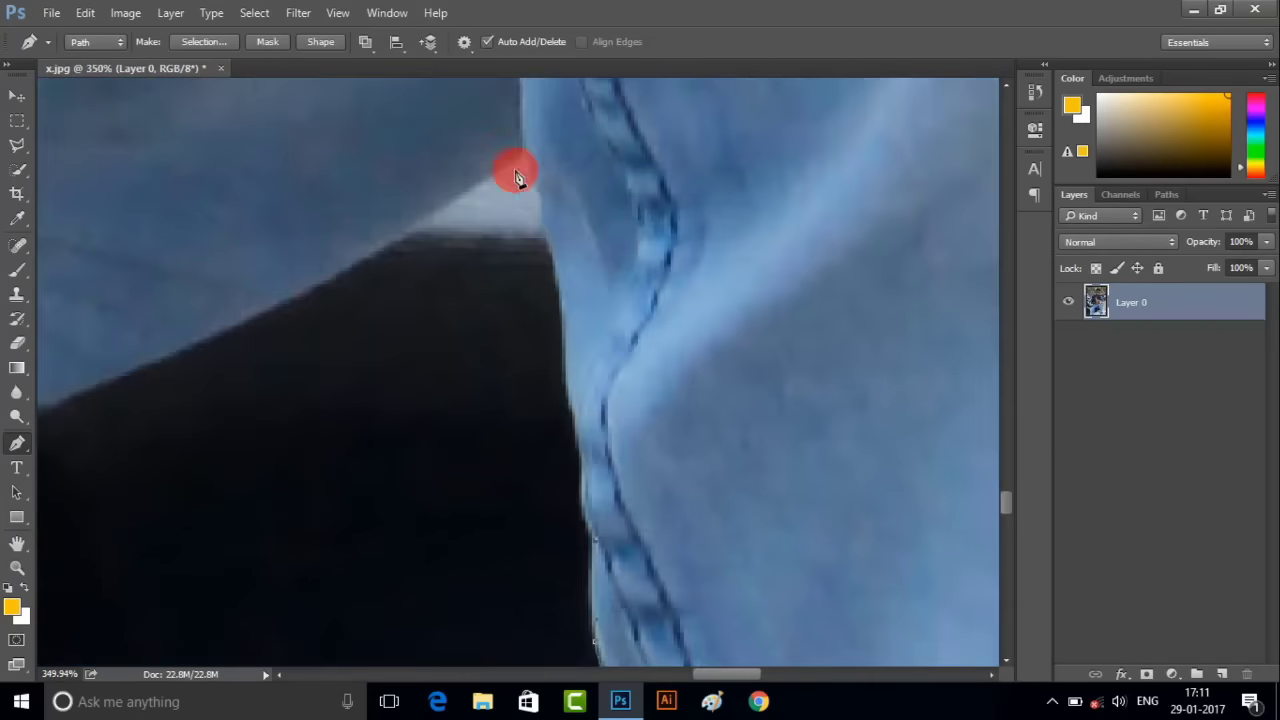
scroll(517, 177, left, 3)
scroll(269, 404, left, 2)
scroll(320, 500, left, 3)
scroll(291, 603, left, 2)
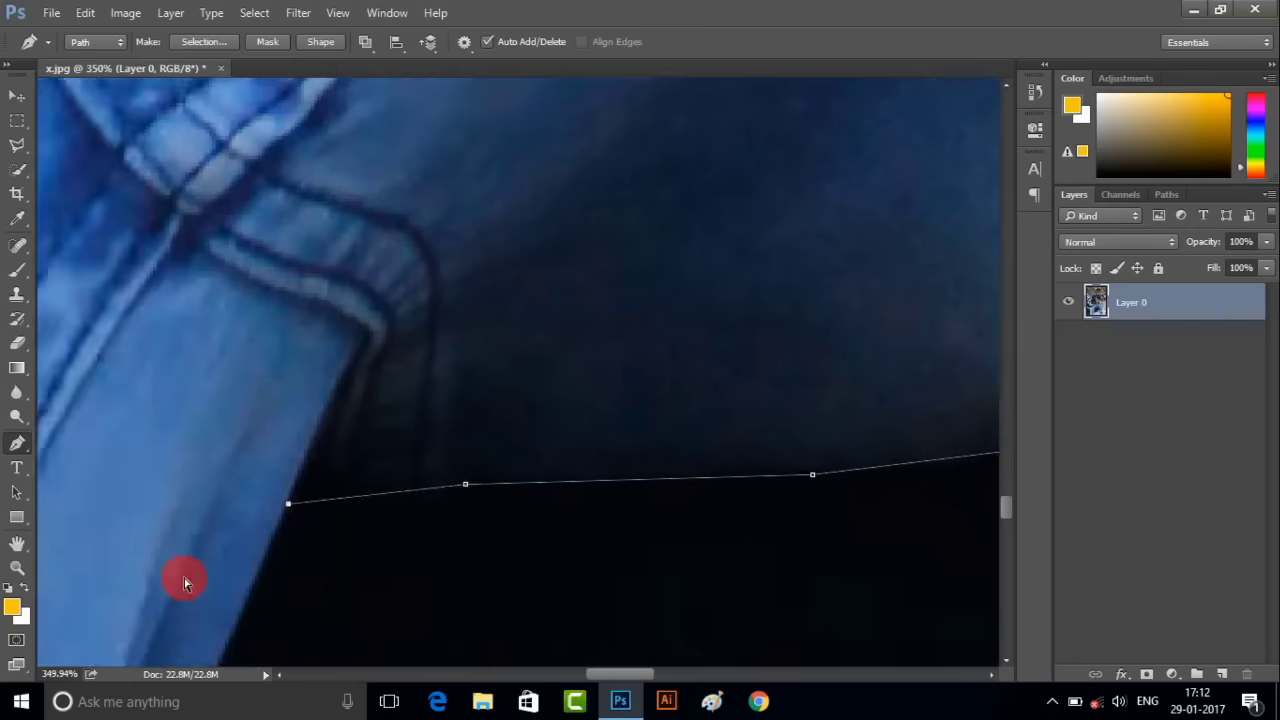
scroll(184, 583, down, 3)
scroll(522, 477, left, 3)
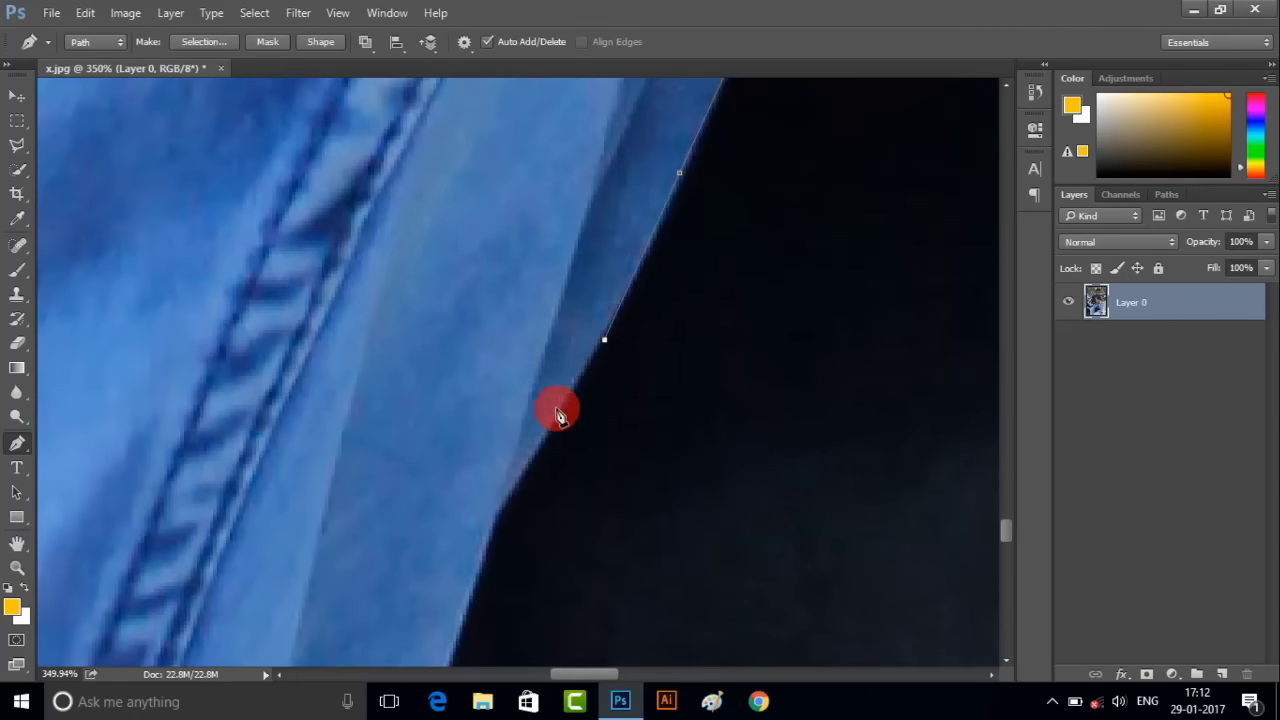
scroll(500, 515, down, 2)
scroll(475, 465, right, 2)
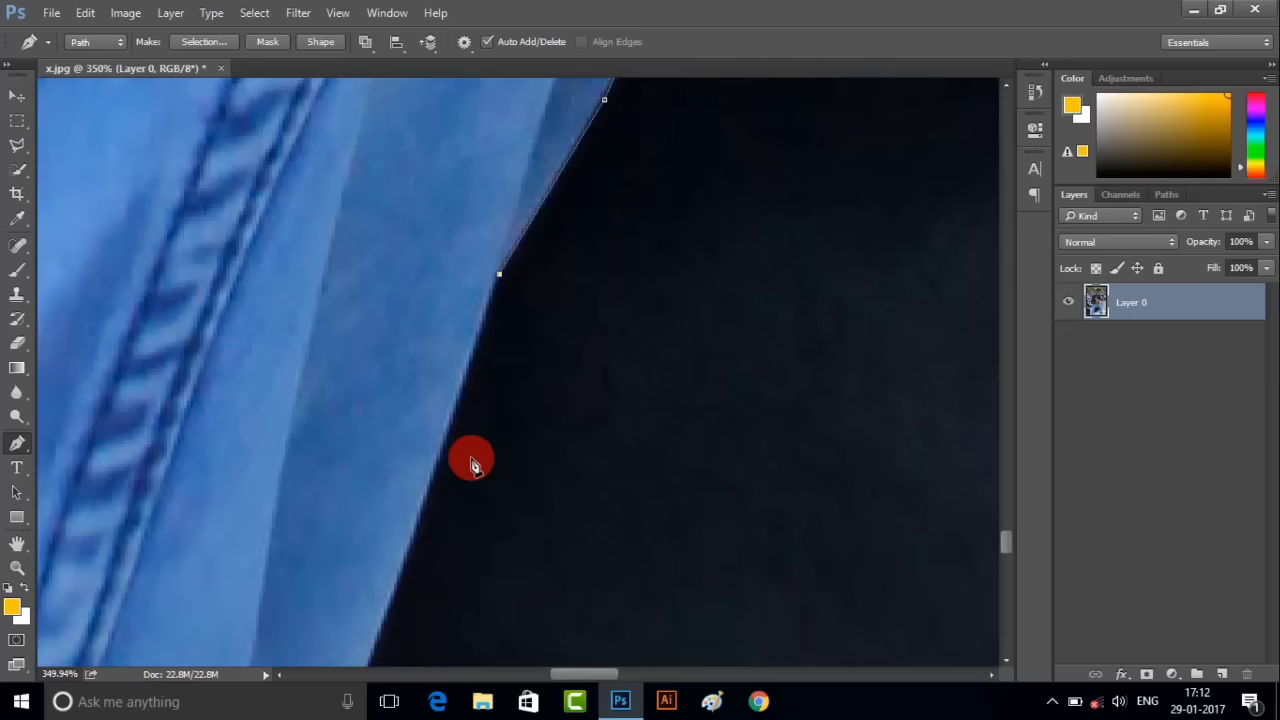
scroll(390, 617, down, 3)
scroll(380, 603, up, 1)
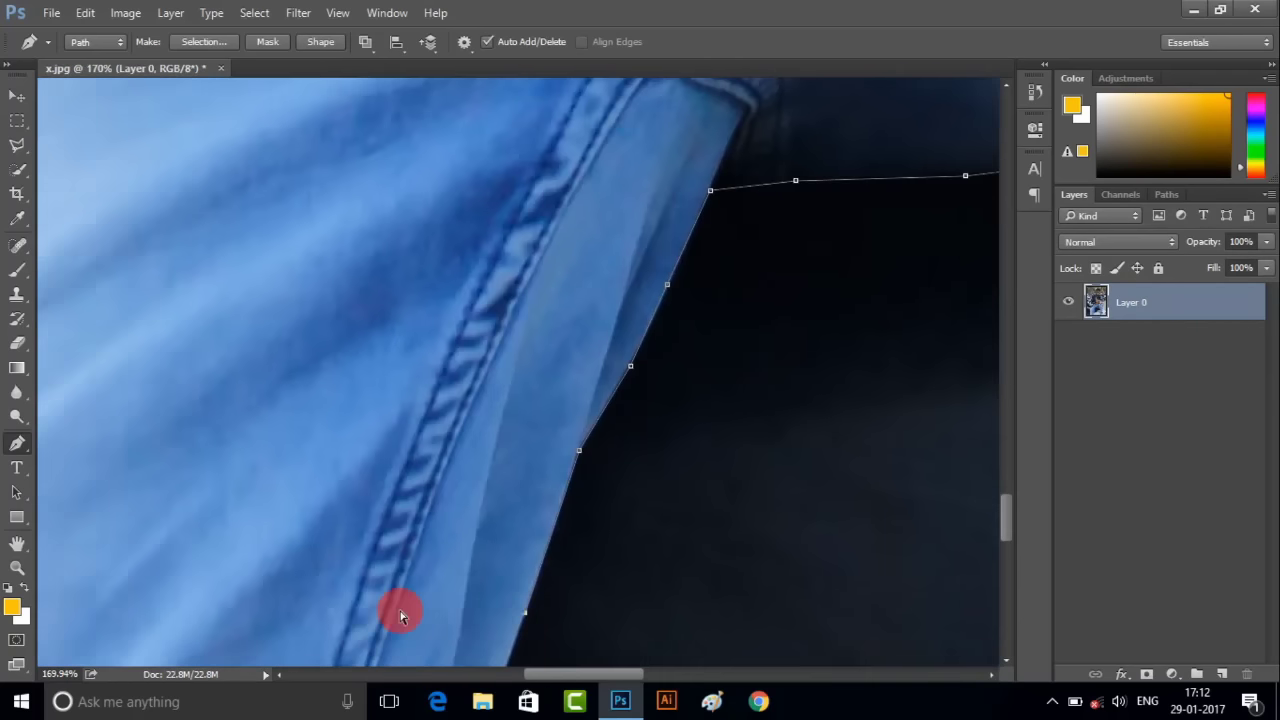
scroll(400, 608, up, 1)
scroll(420, 563, up, 1)
scroll(477, 565, down, 1)
scroll(563, 591, down, 1)
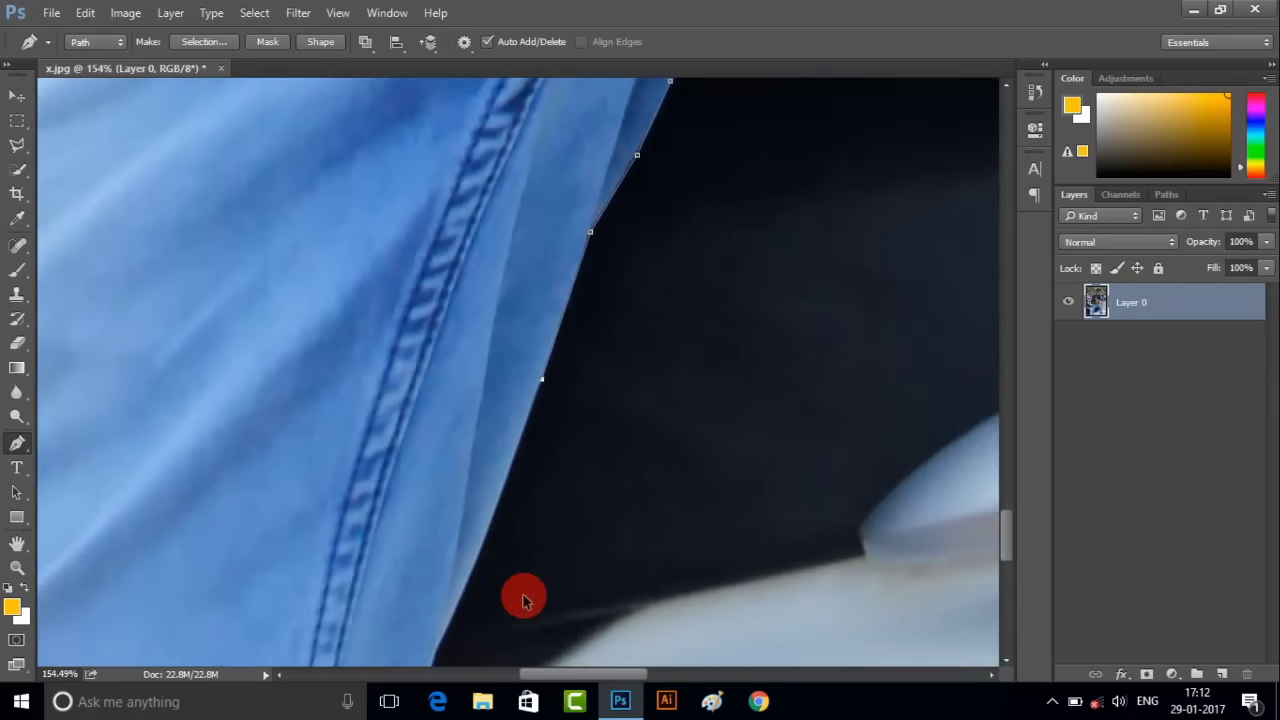
scroll(523, 597, down, 1)
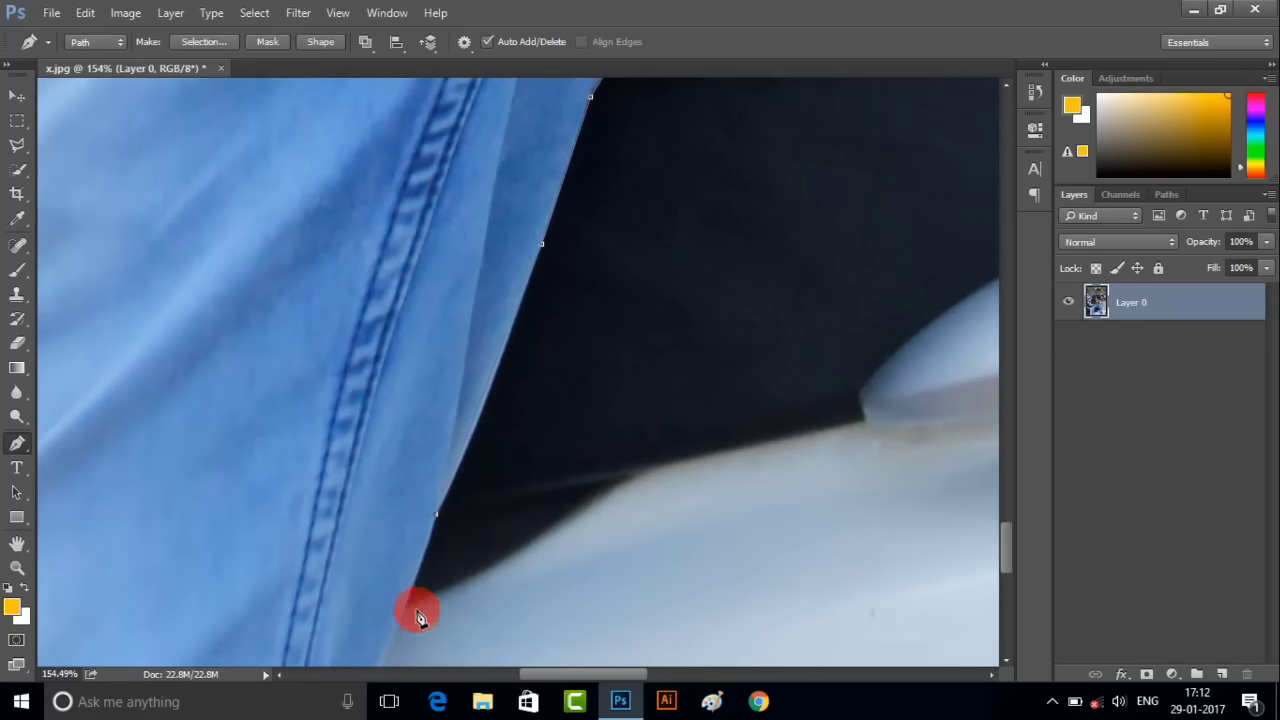
scroll(400, 618, left, 1)
scroll(430, 590, down, 2)
scroll(450, 560, down, 1)
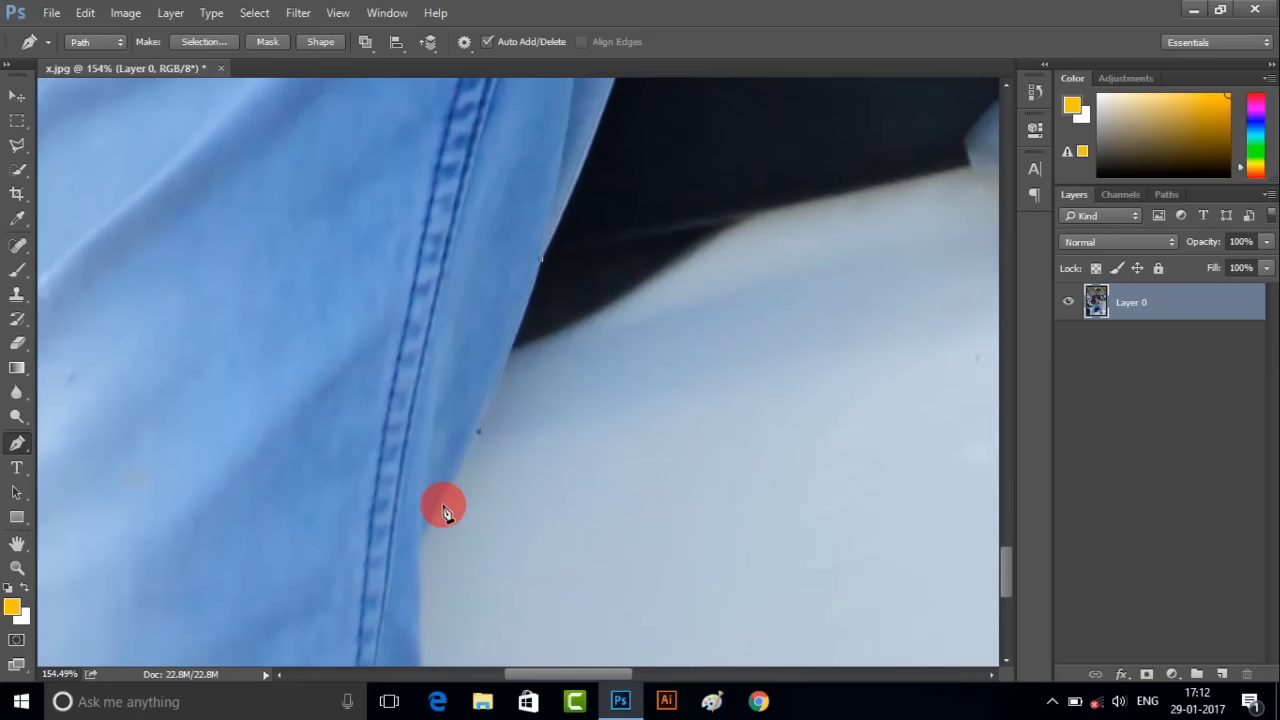
scroll(420, 550, down, 2)
scroll(412, 500, down, 2)
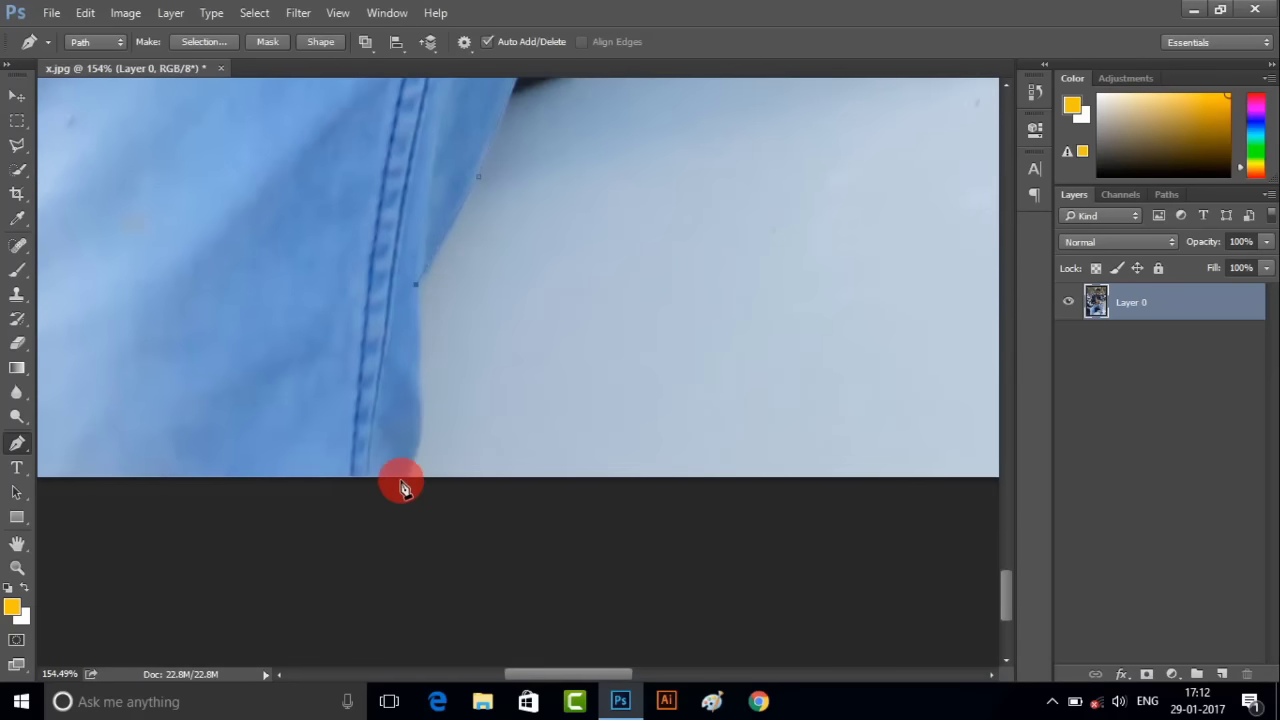
scroll(358, 545, left, 2)
scroll(300, 552, left, 1)
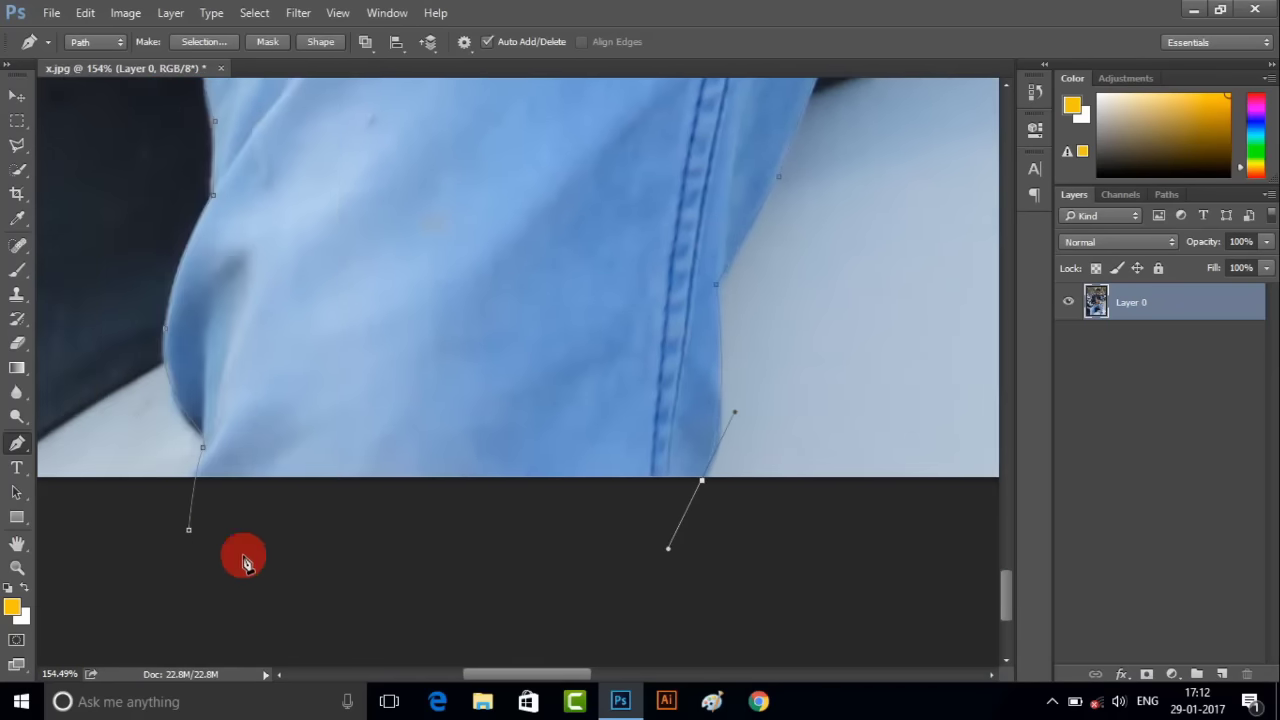
scroll(634, 171, down, 3)
scroll(646, 154, down, 2)
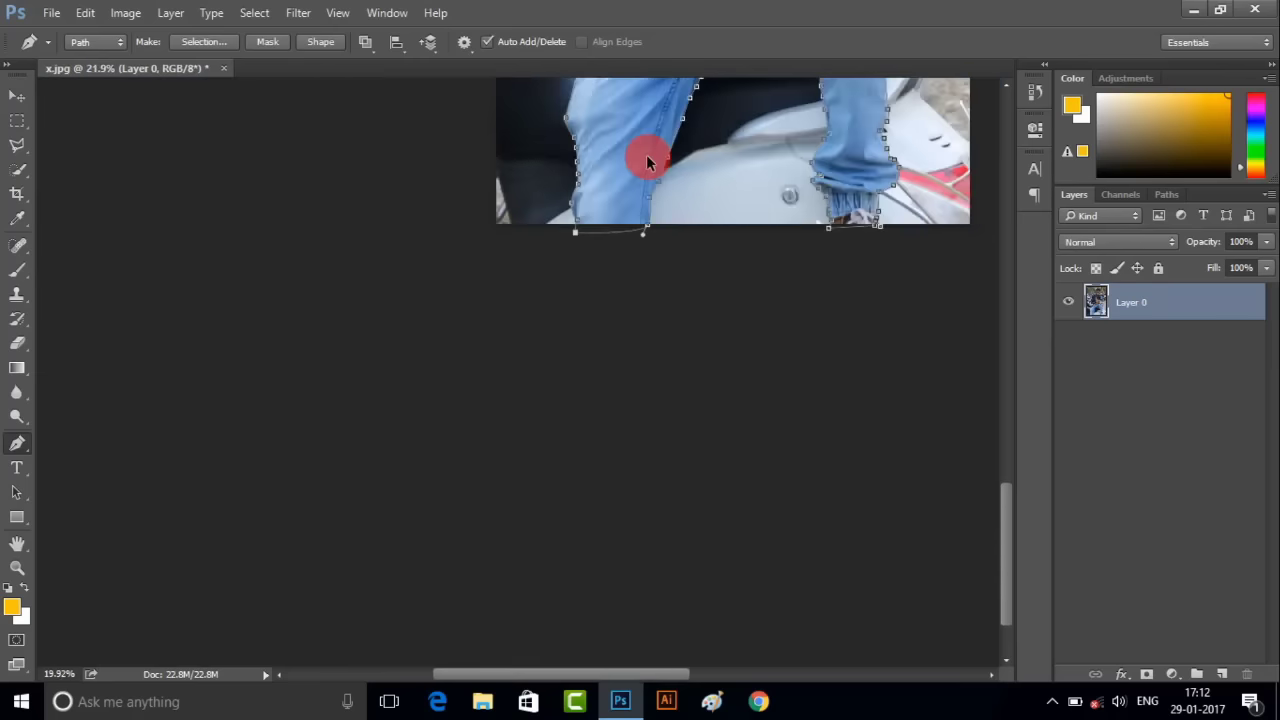
scroll(653, 205, down, 1)
- Turn the traced path into a selection and copy the man onto a new Layer 1
right_click(668, 242)
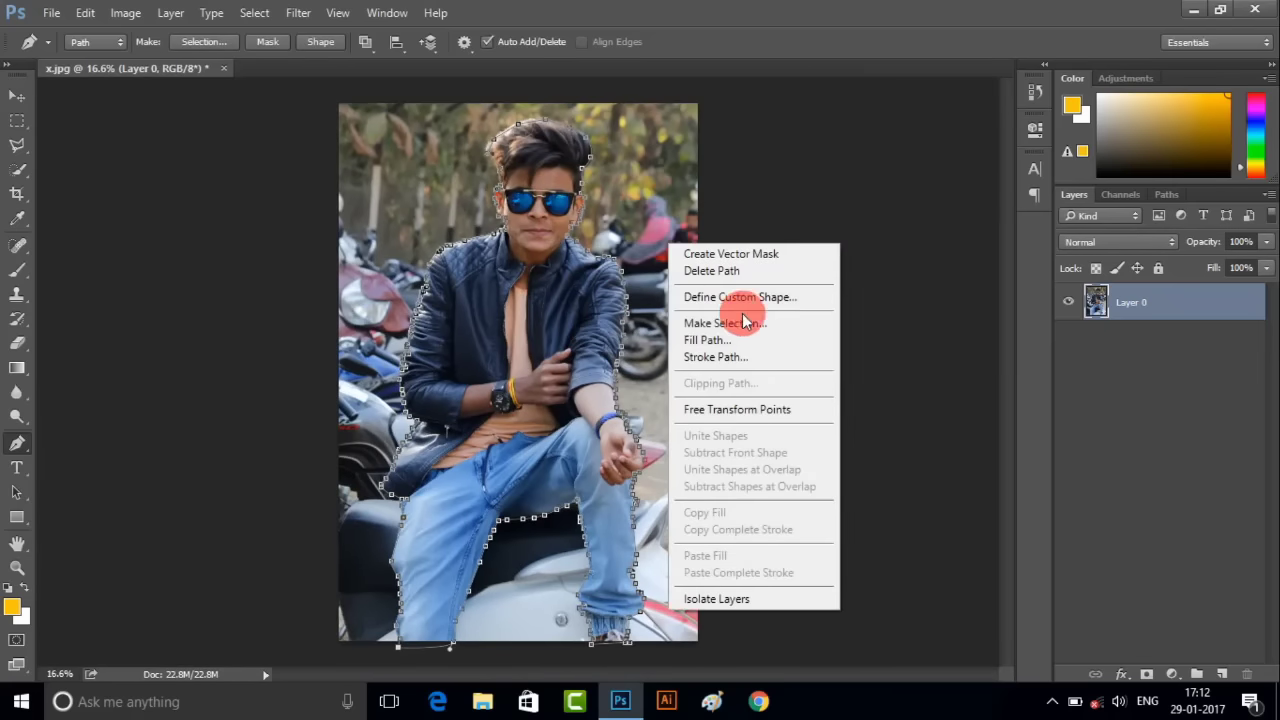
click(748, 318)
click(734, 193)
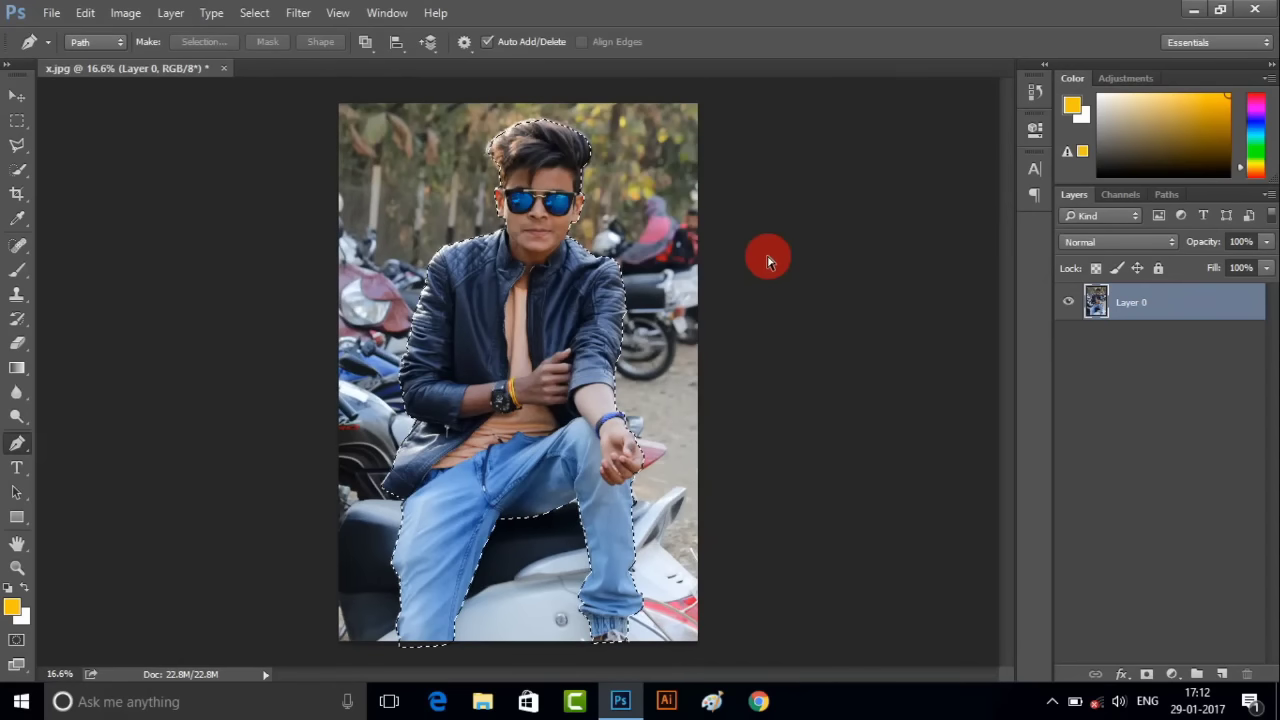
key(ctrl+j)
- Hide the original photo Layer 0 so the cut-out man sits on transparency
click(1100, 341)
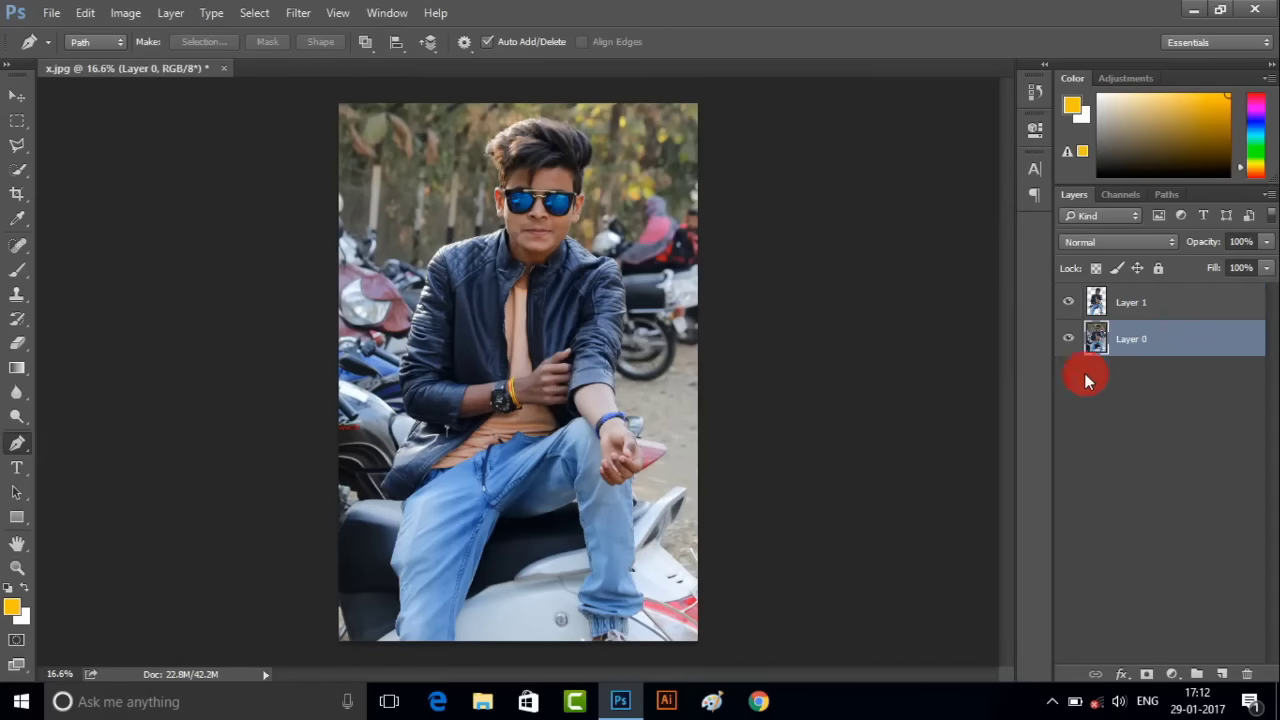
click(1069, 339)
click(1069, 339)
click(1070, 340)
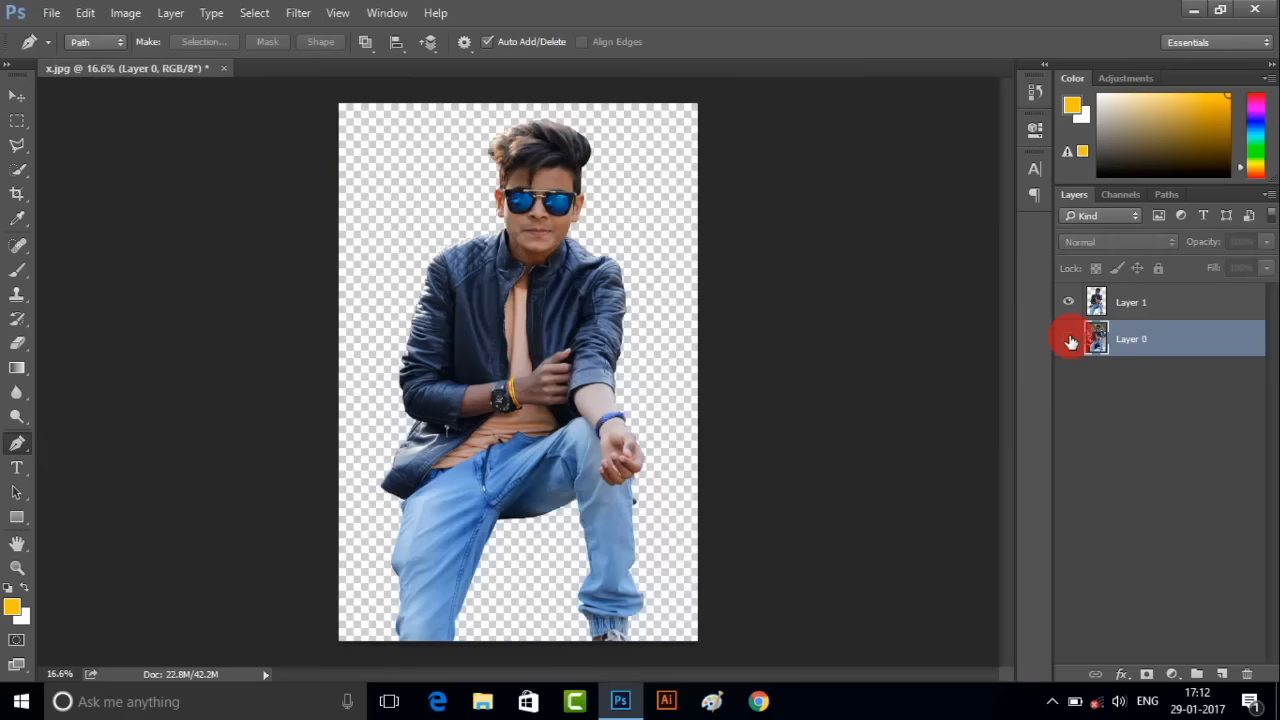
click(1069, 339)
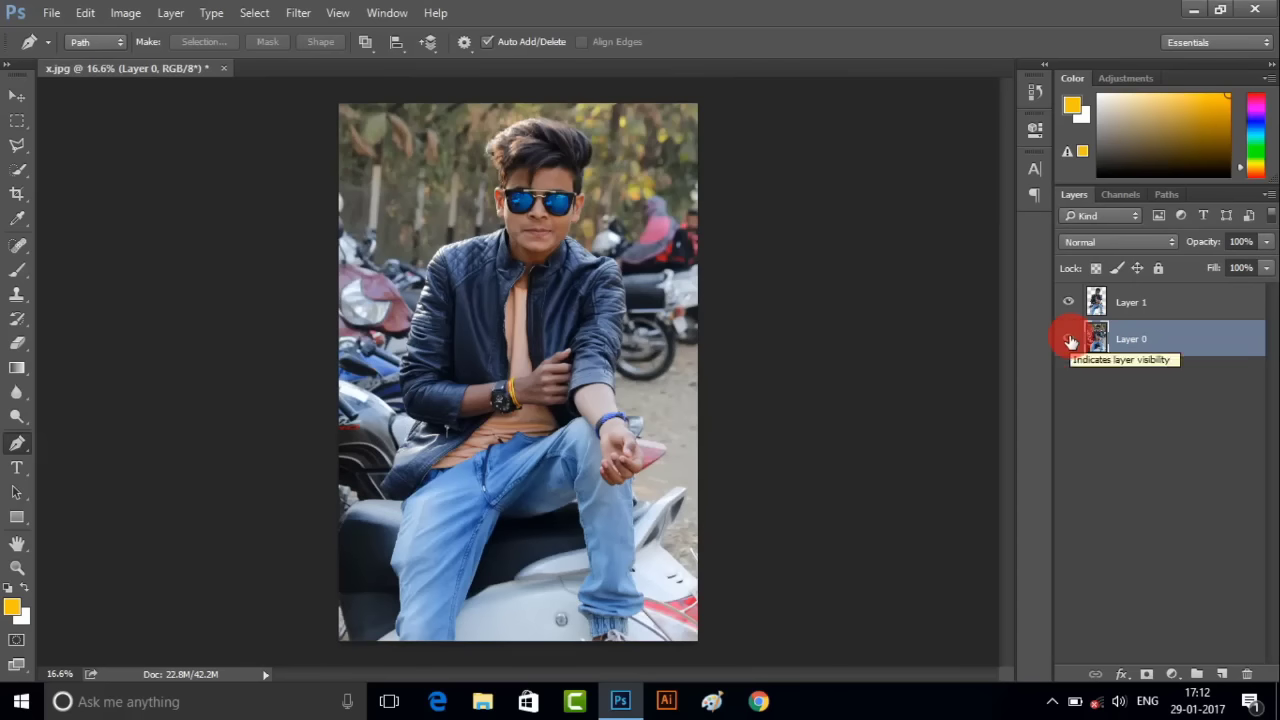
click(1069, 340)
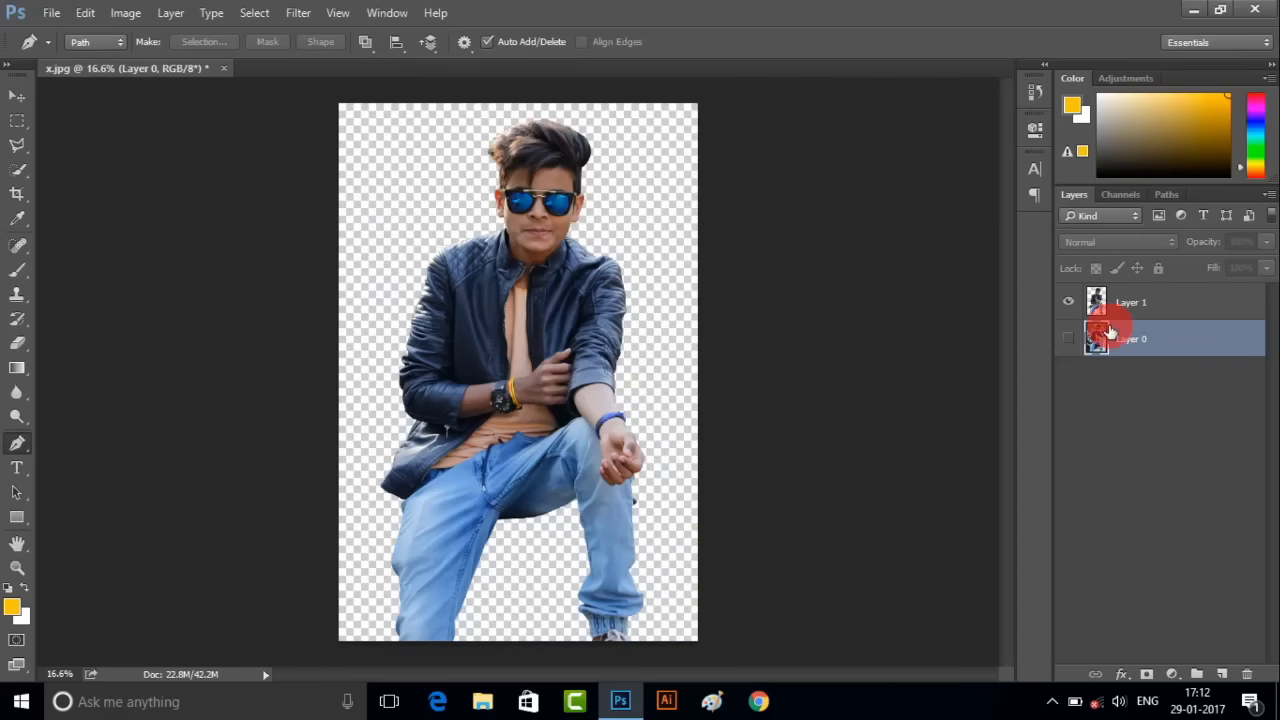
scroll(669, 387, down, 2)
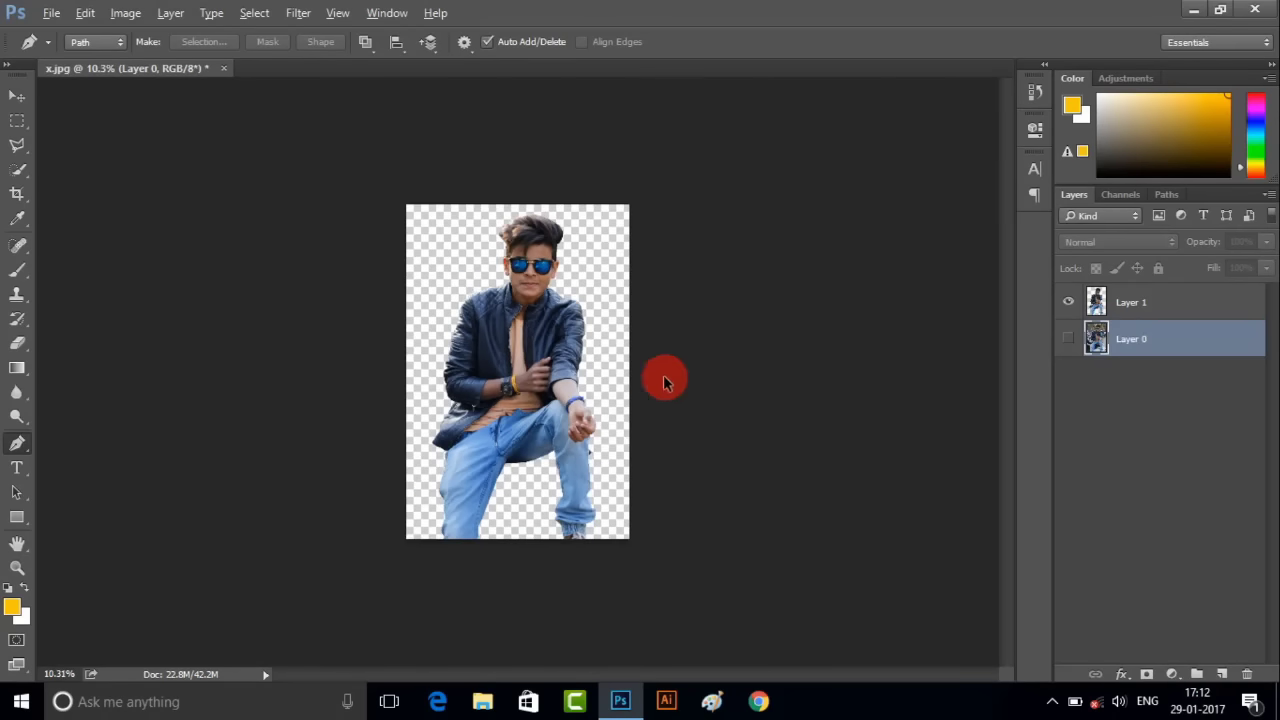
- Drag the crop box outward on the left, right and top to add space
click(16, 196)
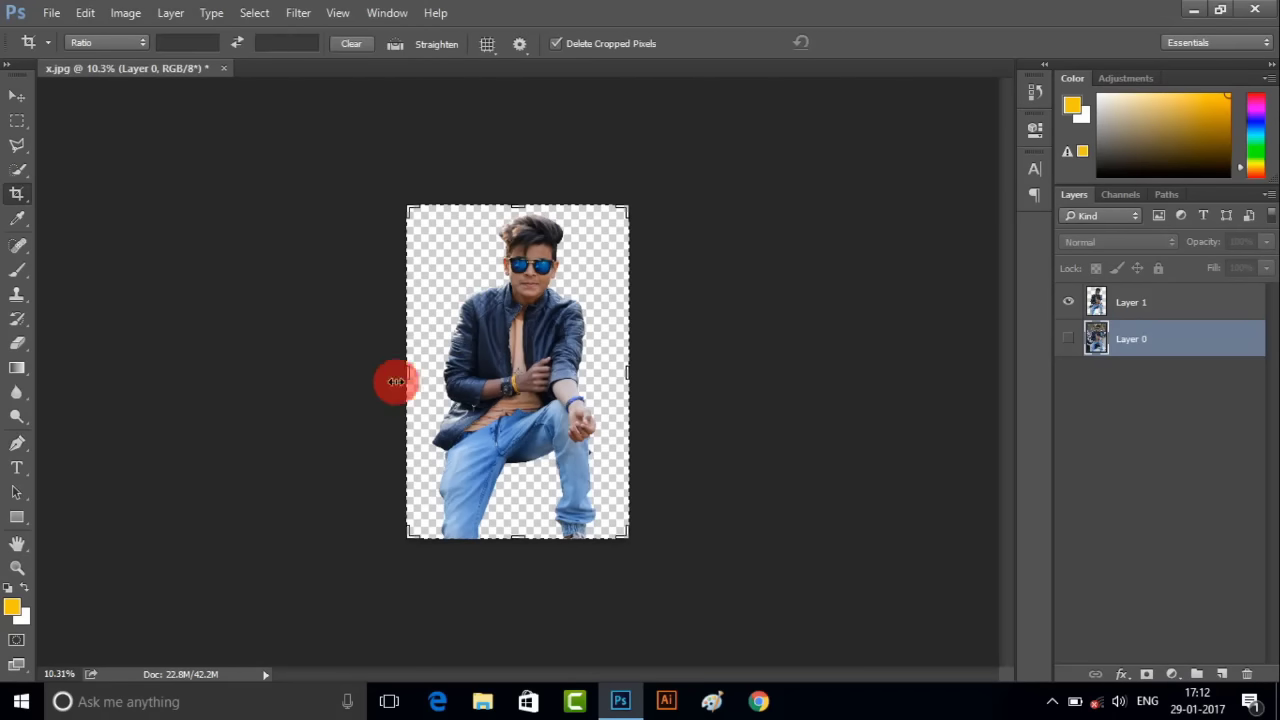
drag(408, 371, 361, 370)
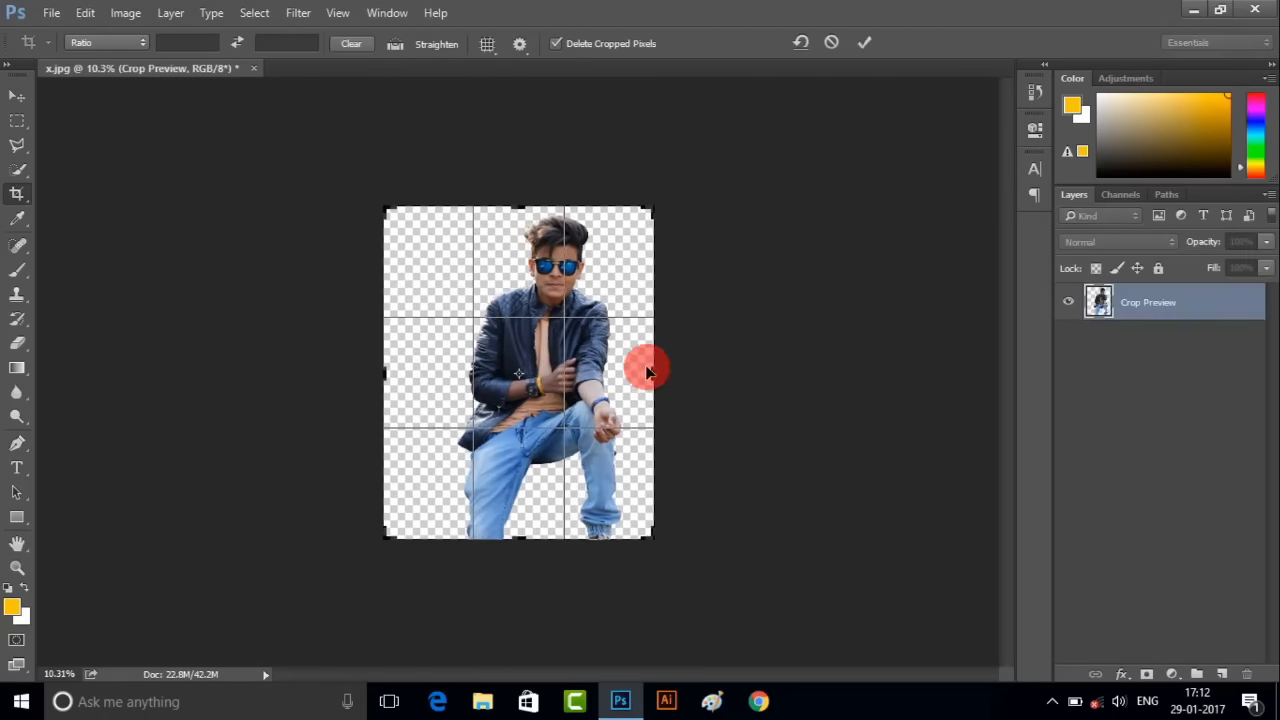
drag(654, 370, 677, 367)
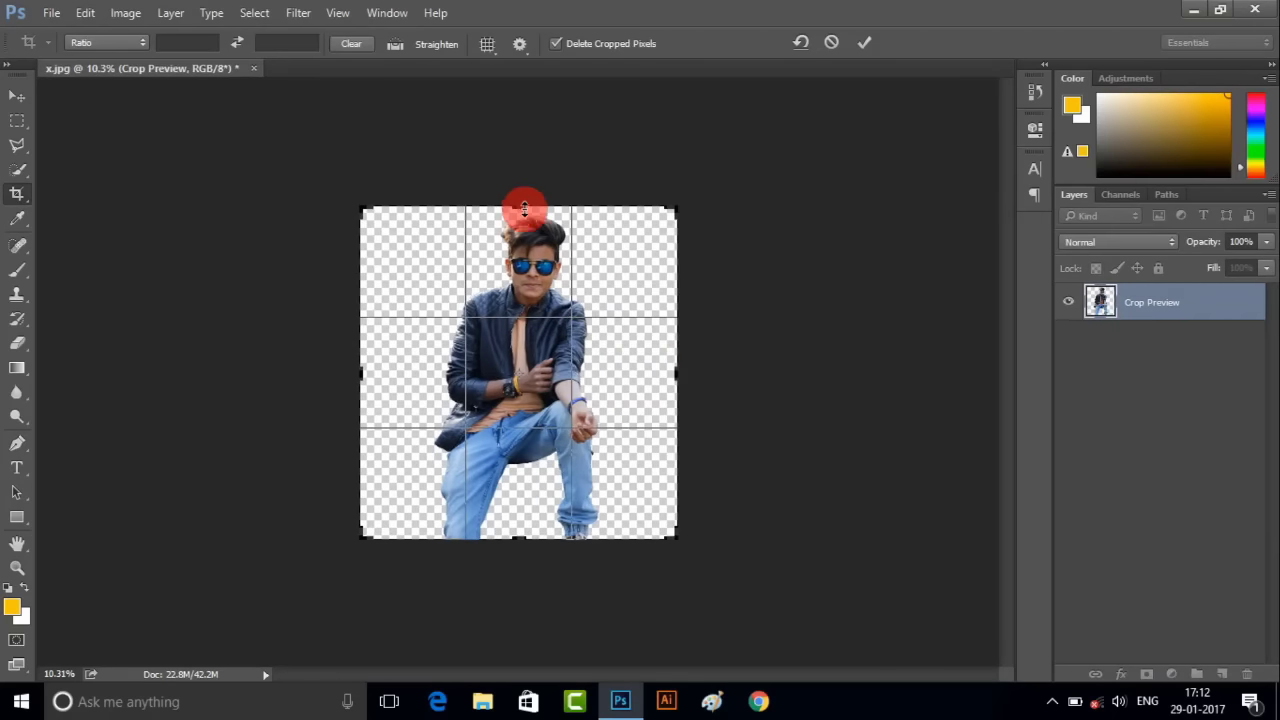
drag(522, 208, 519, 183)
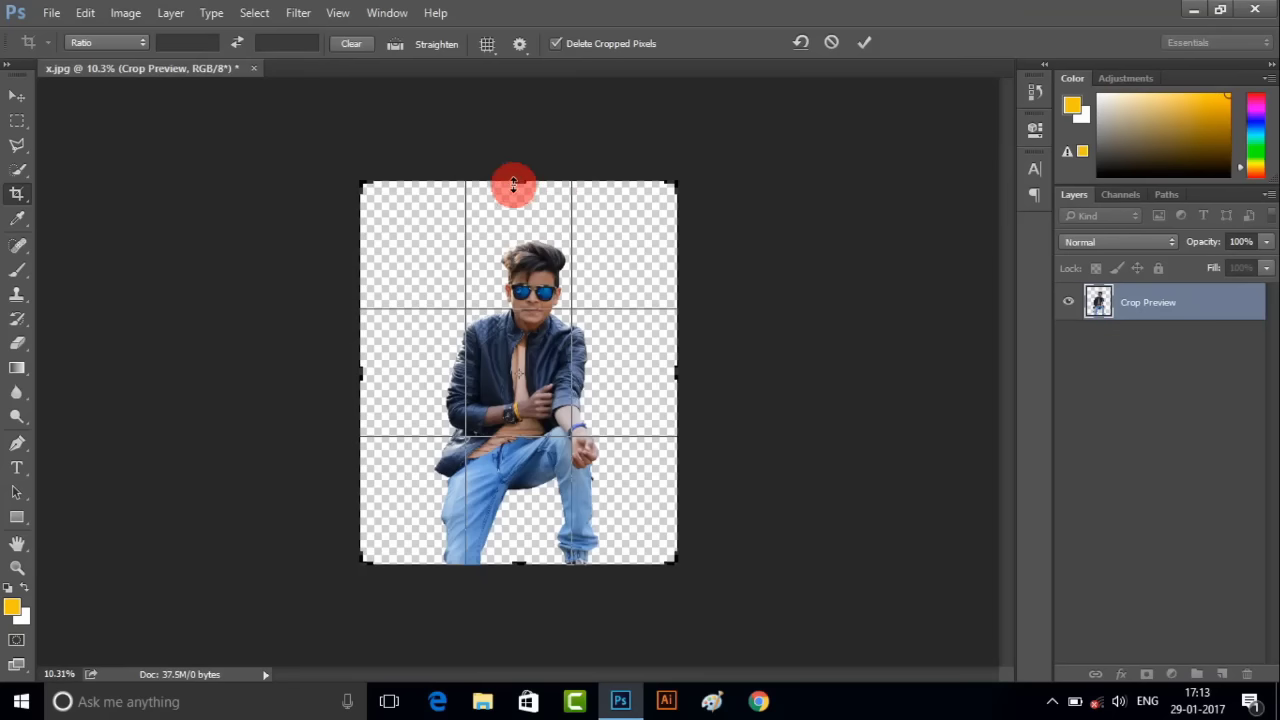
drag(513, 183, 520, 152)
drag(677, 366, 714, 366)
- Widen the crop further on all sides, commit the larger canvas, and bring up File > Open
drag(374, 389, 300, 371)
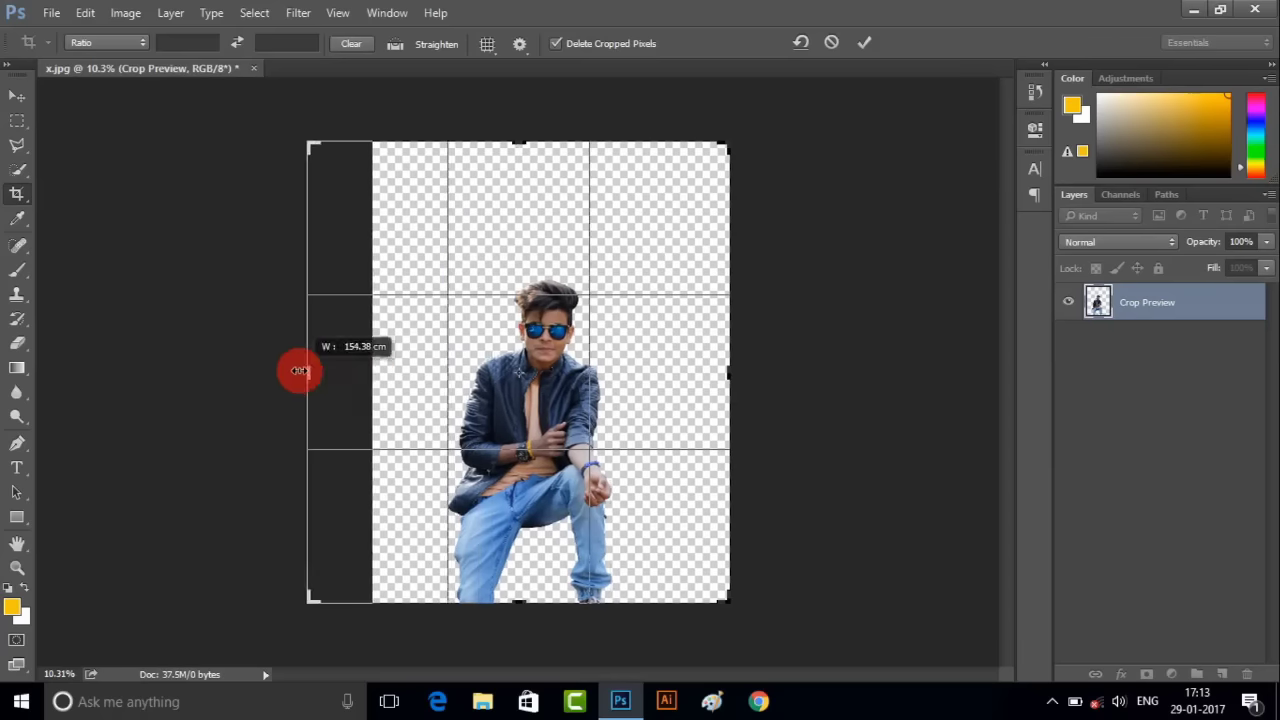
drag(728, 387, 742, 370)
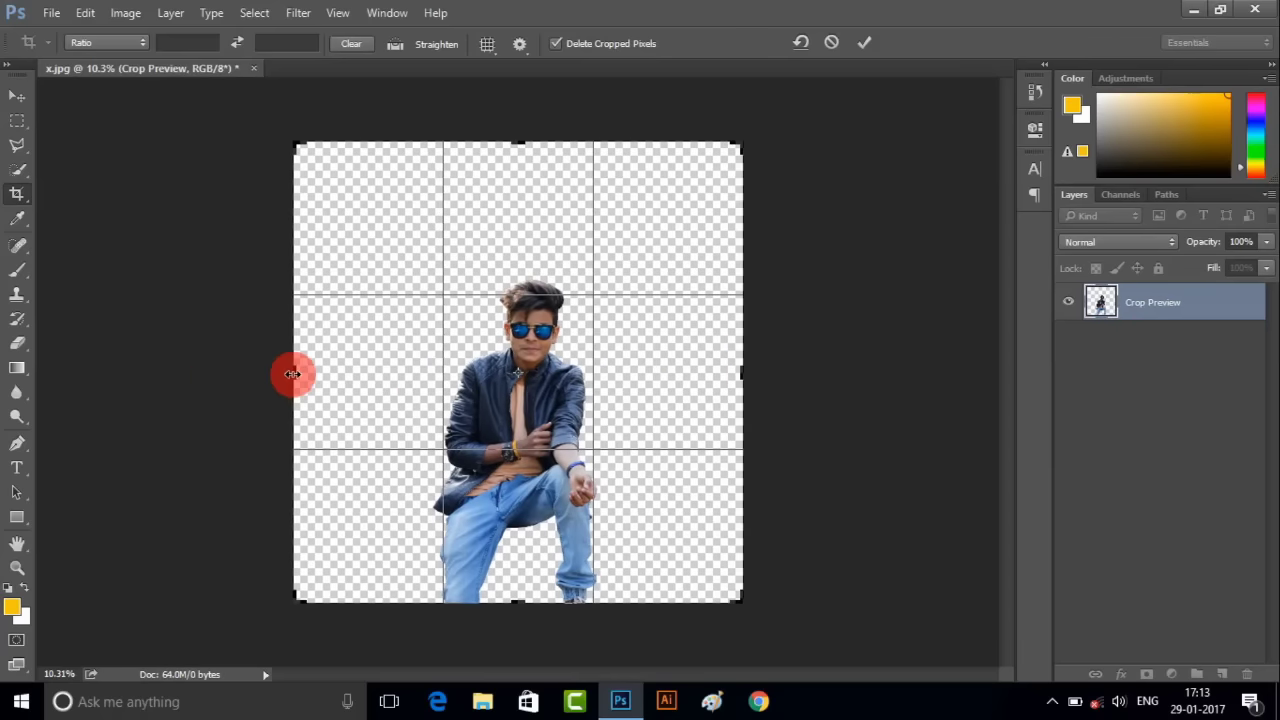
drag(292, 374, 272, 374)
drag(763, 374, 776, 386)
drag(514, 140, 514, 132)
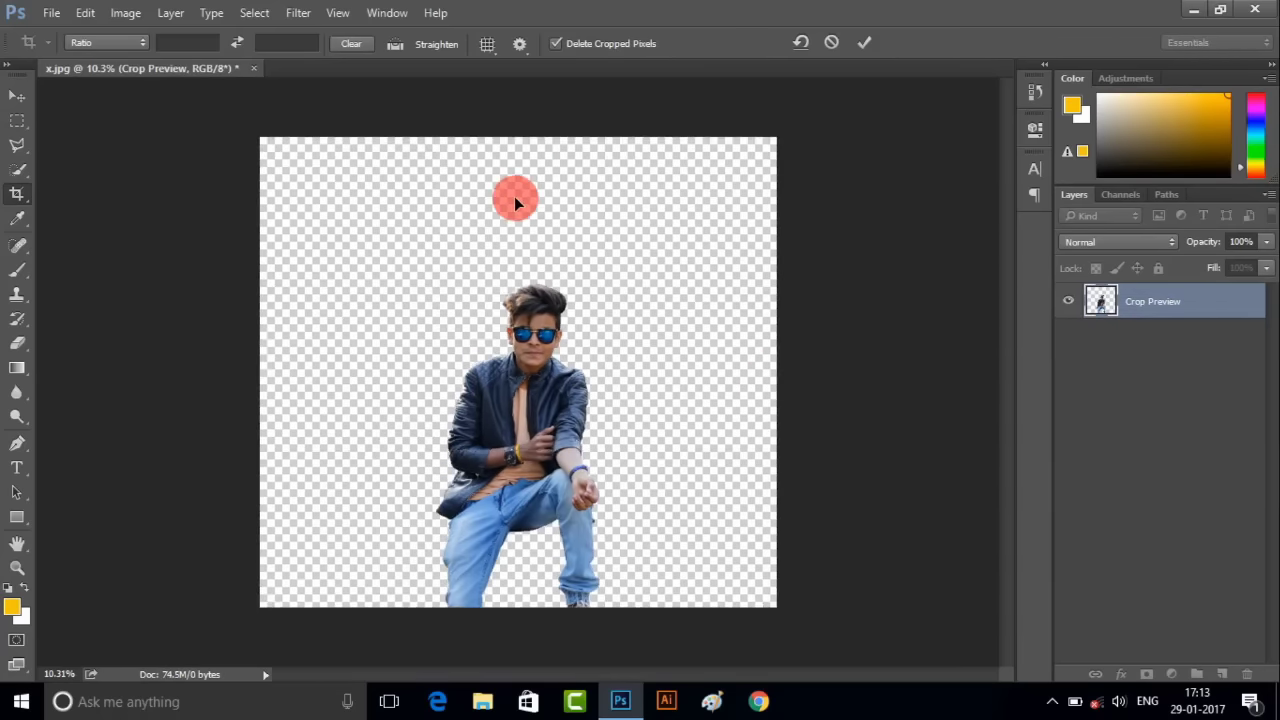
double_click(514, 200)
click(51, 12)
click(69, 86)
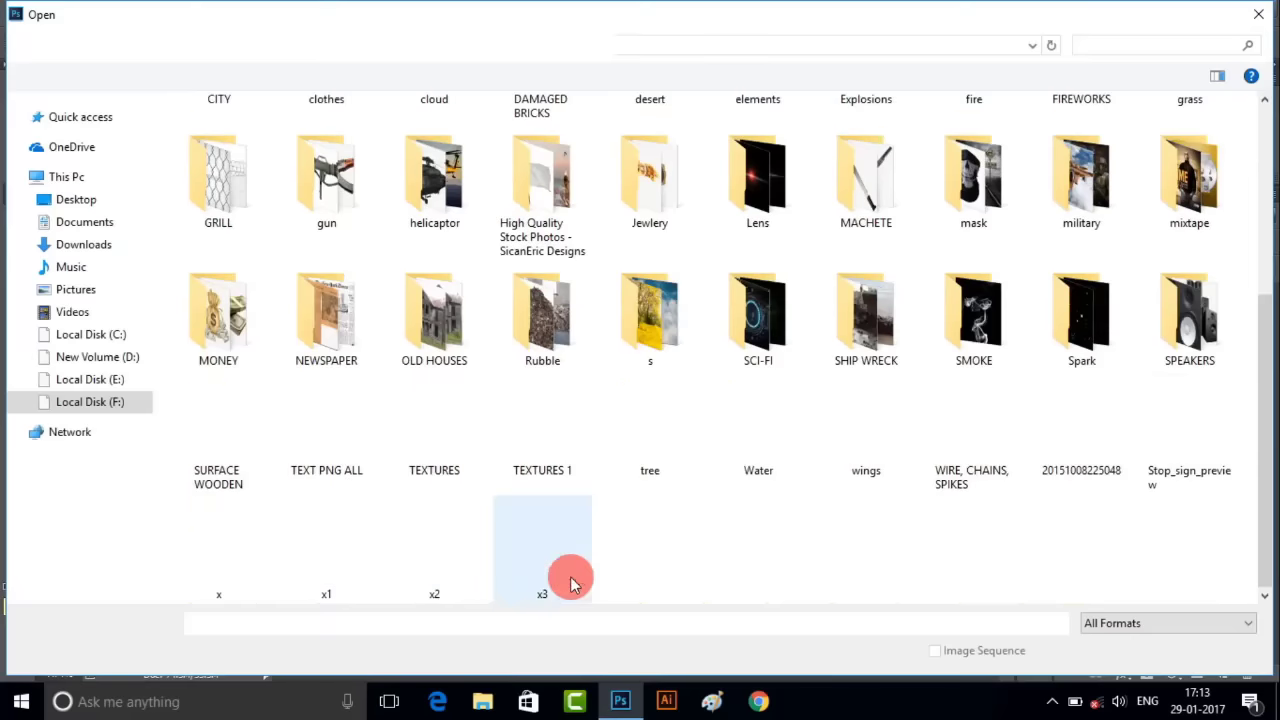
- Open x3.jpg, unlock its layer and drag the motorbike photo into x.jpg beneath the man
click(578, 556)
click(1115, 652)
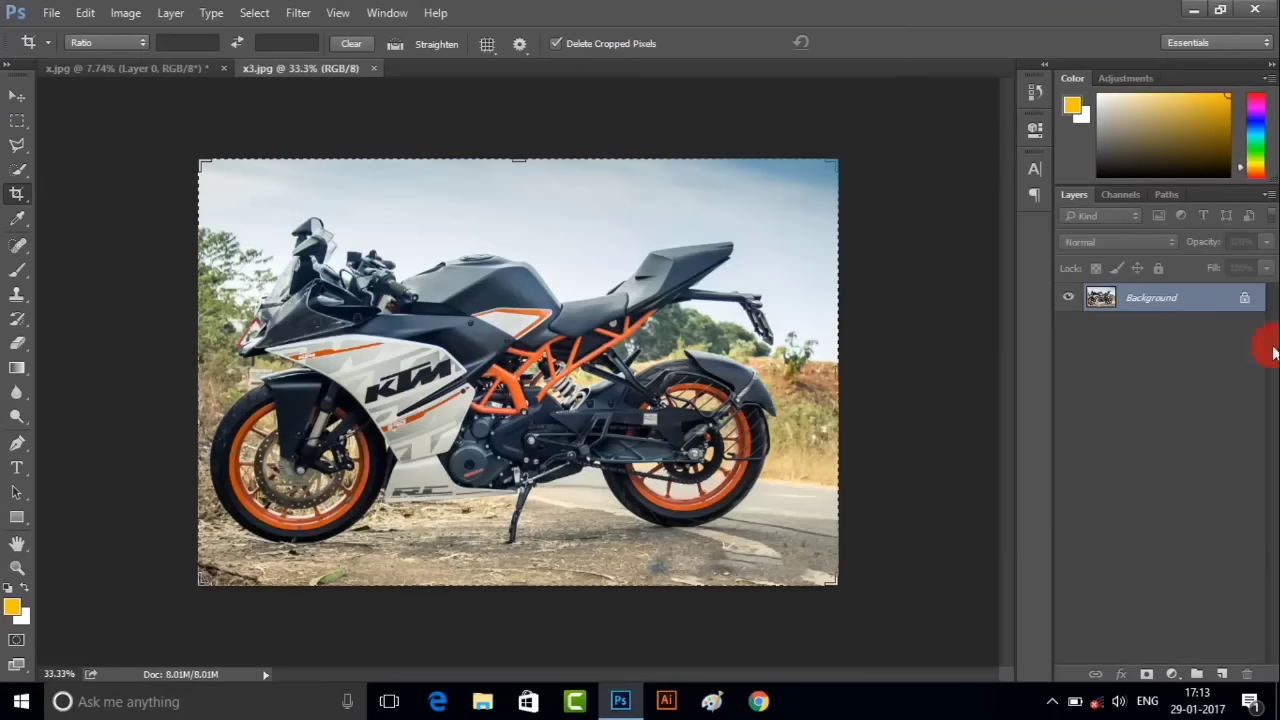
click(1244, 297)
click(17, 95)
mouse_move(487, 319)
mouse_down()
mouse_move(193, 73)
mouse_move(626, 403)
mouse_up()
drag(680, 440, 520, 504)
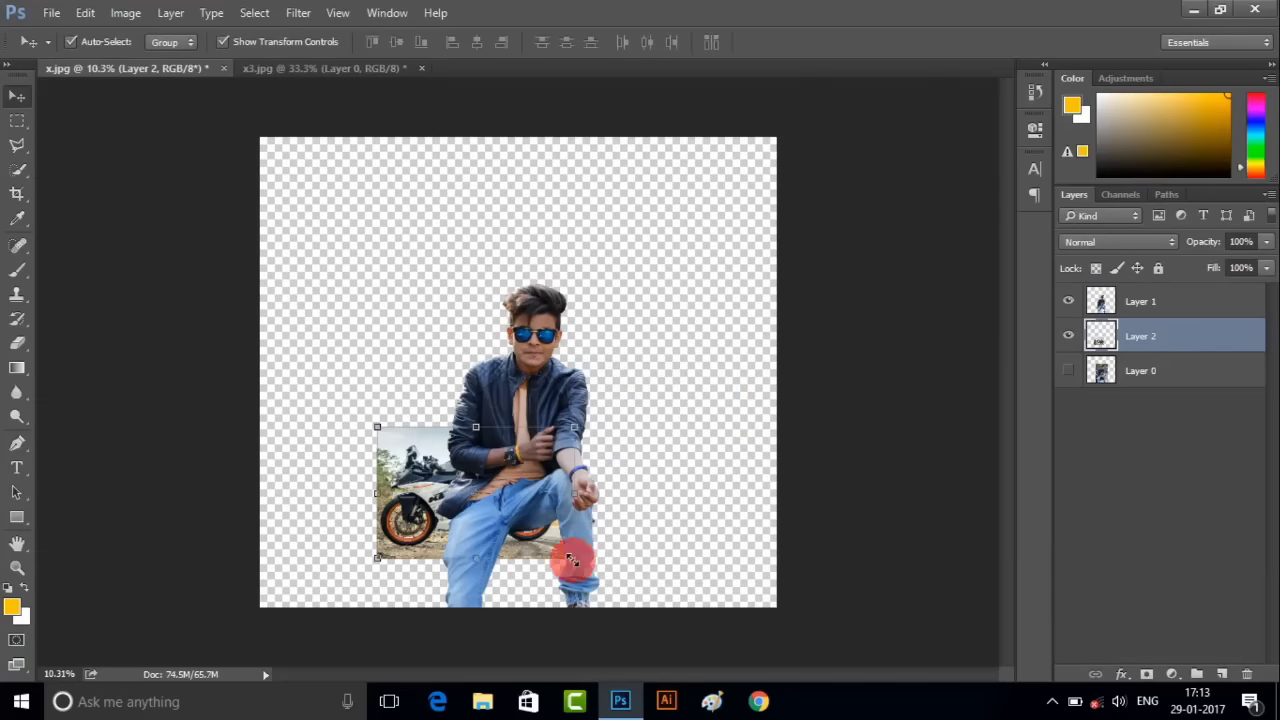
- Enlarge and reposition the motorbike photo to fill the area behind the man
mouse_move(572, 558)
mouse_down()
mouse_move(586, 511)
mouse_move(556, 468)
mouse_move(660, 536)
mouse_up()
scroll(586, 511, down, 3)
drag(625, 493, 592, 491)
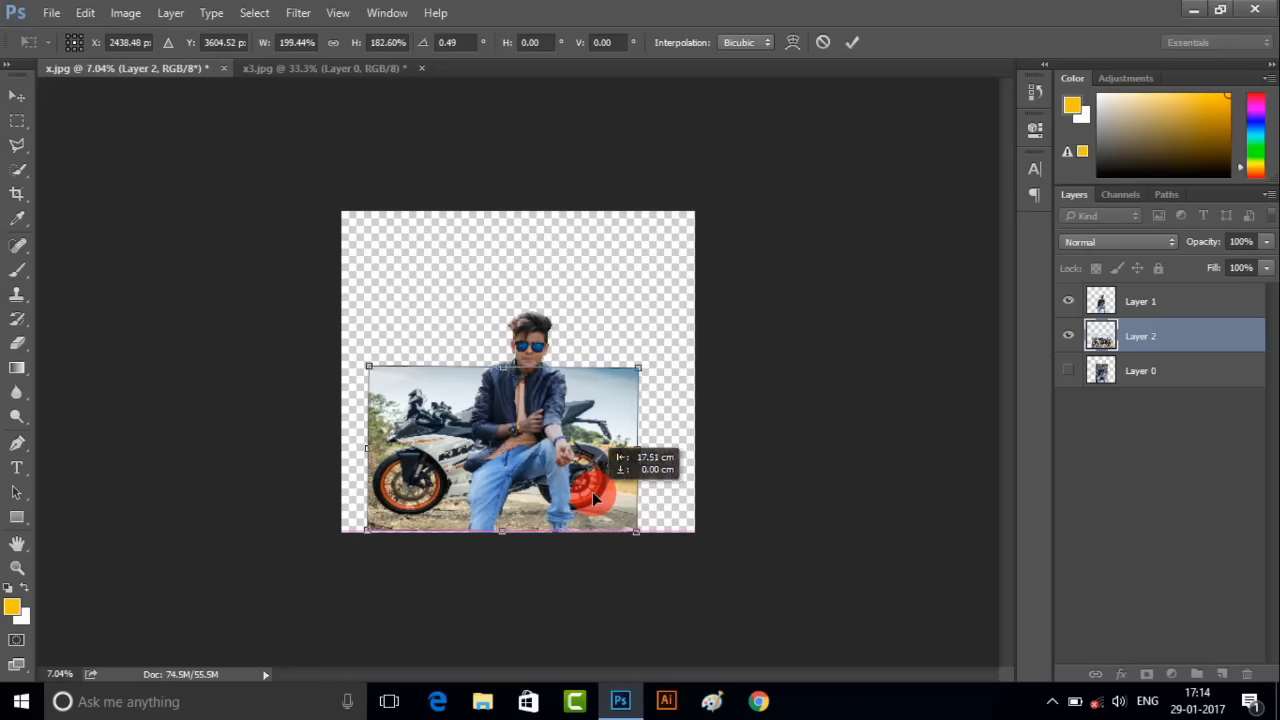
drag(636, 368, 646, 357)
mouse_move(615, 425)
mouse_down()
mouse_move(612, 497)
mouse_move(663, 334)
mouse_up()
scroll(609, 487, up, 2)
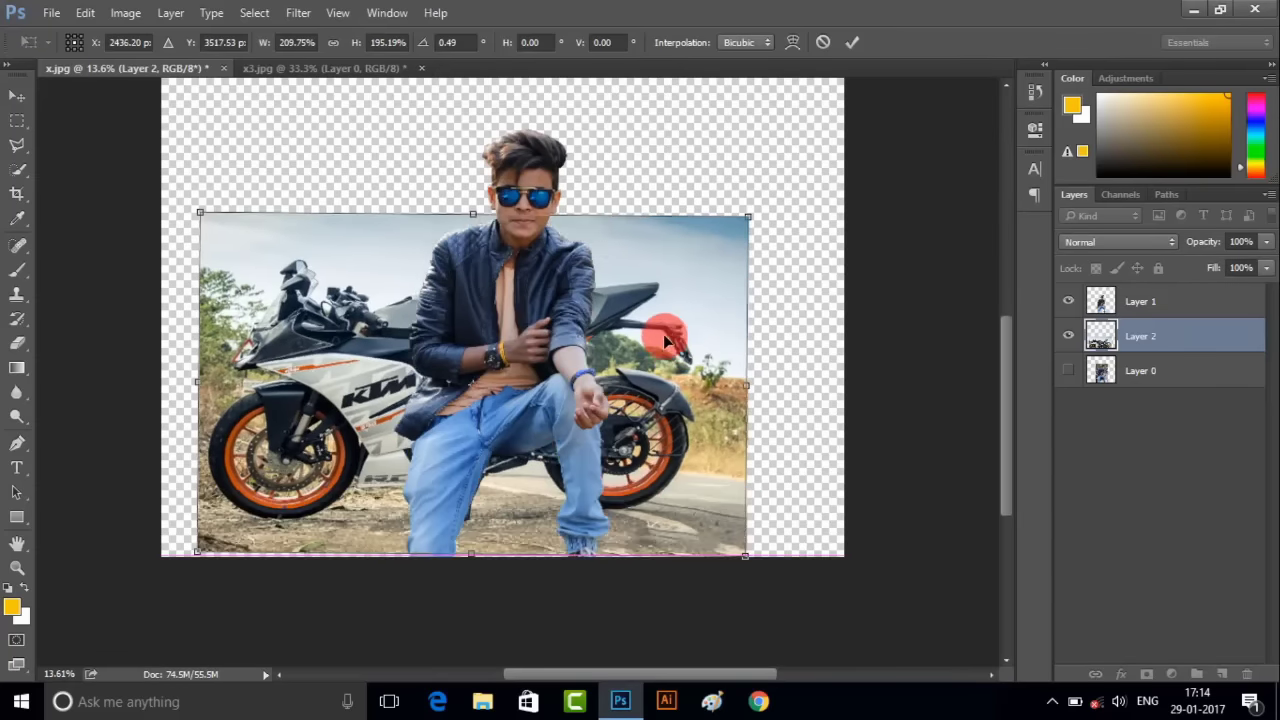
drag(470, 172, 470, 145)
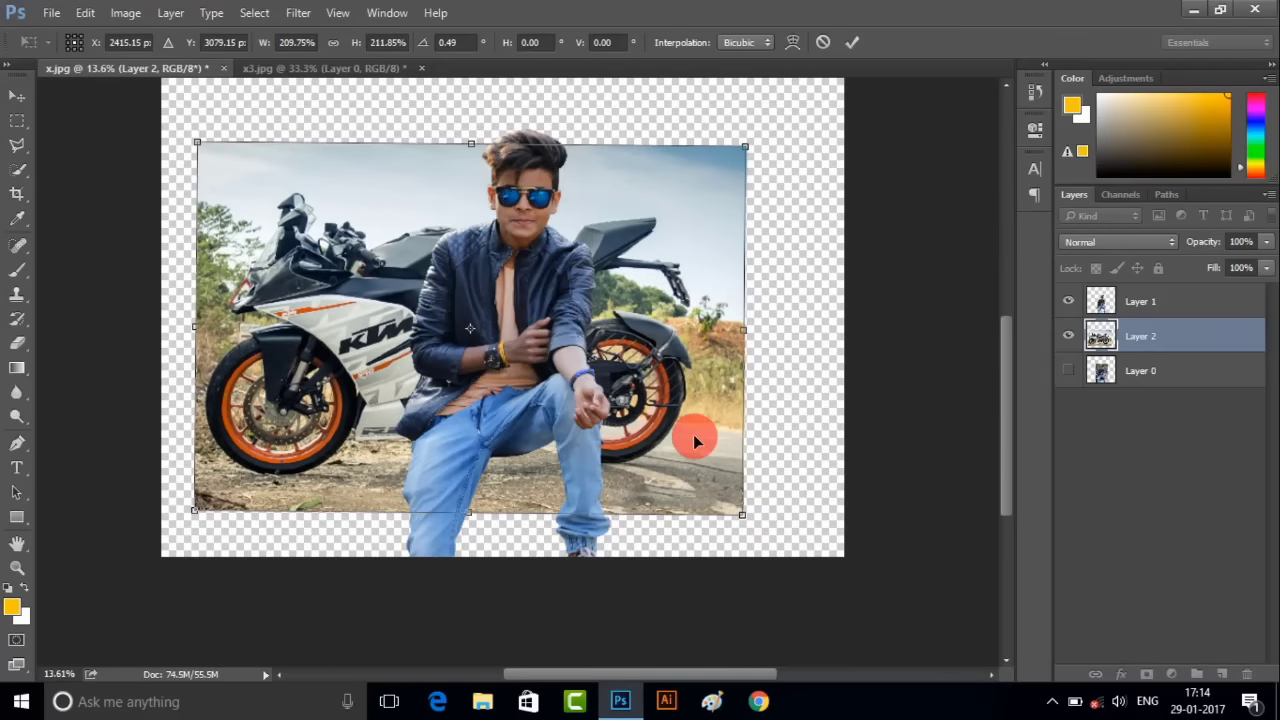
scroll(647, 377, down, 2)
drag(666, 551, 598, 527)
scroll(598, 527, up, 2)
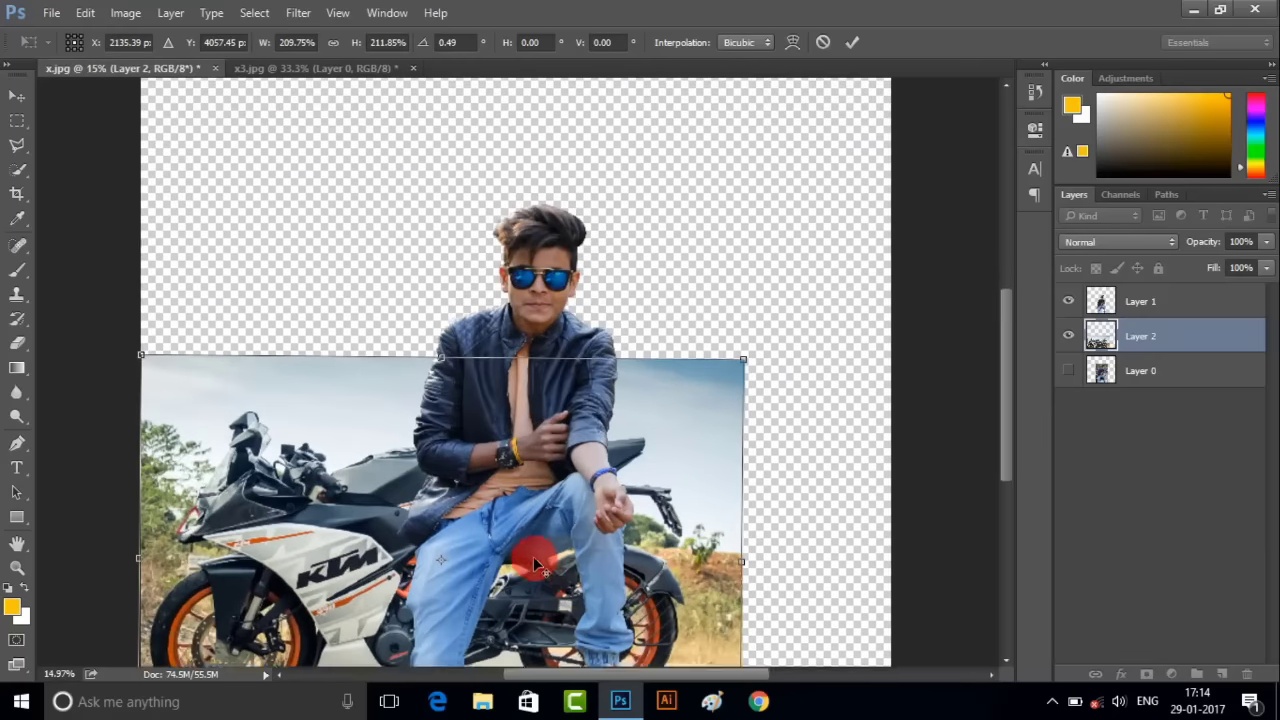
scroll(956, 403, down, 3)
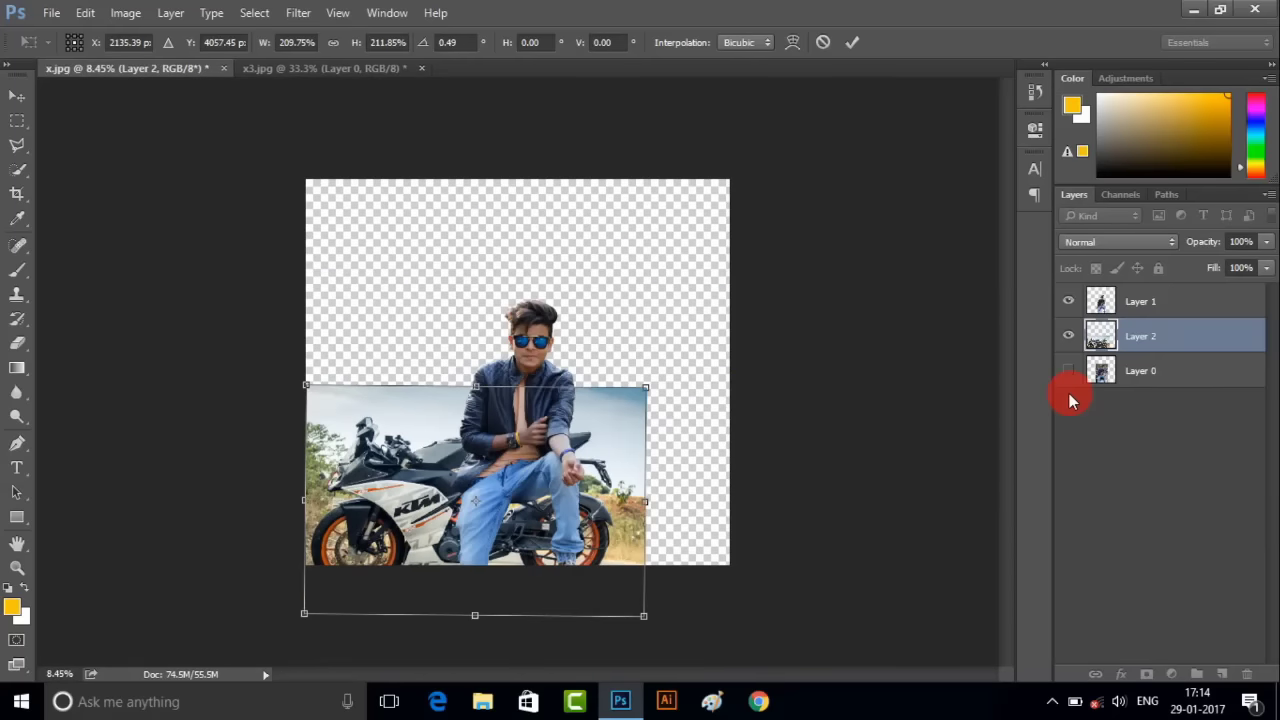
- Crop the canvas, raising its bottom edge to the motorbike photo's lower edge
click(17, 194)
drag(449, 614, 449, 597)
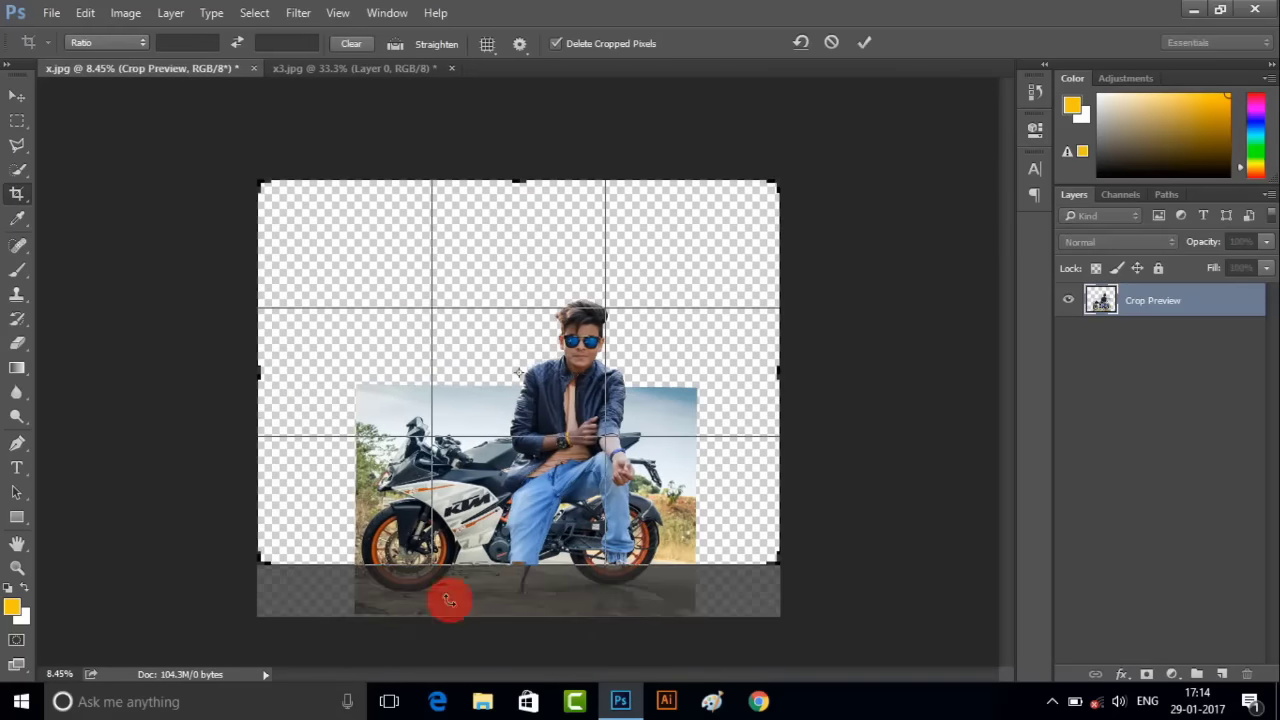
drag(783, 371, 812, 371)
drag(506, 180, 506, 143)
key(Return)
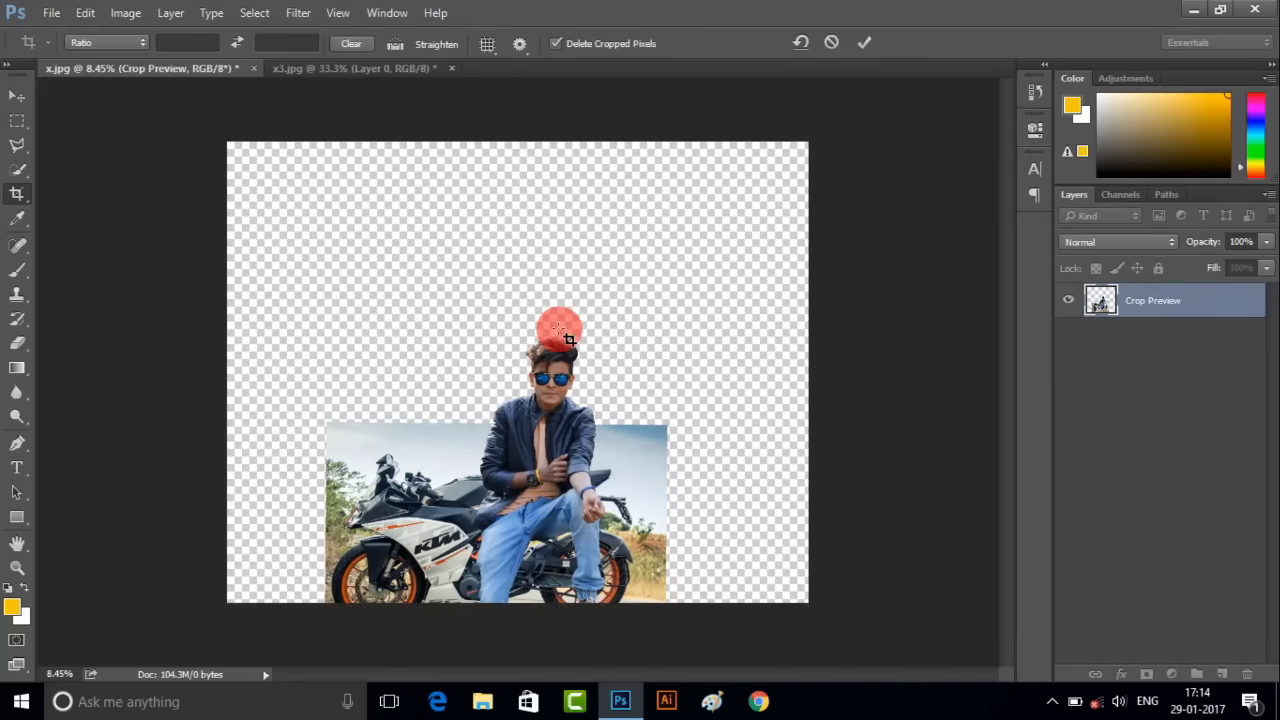
scroll(551, 456, up, 2)
scroll(404, 517, down, 1)
- Scale up the motorbike photo from its corner and adjust its vertical position
click(18, 98)
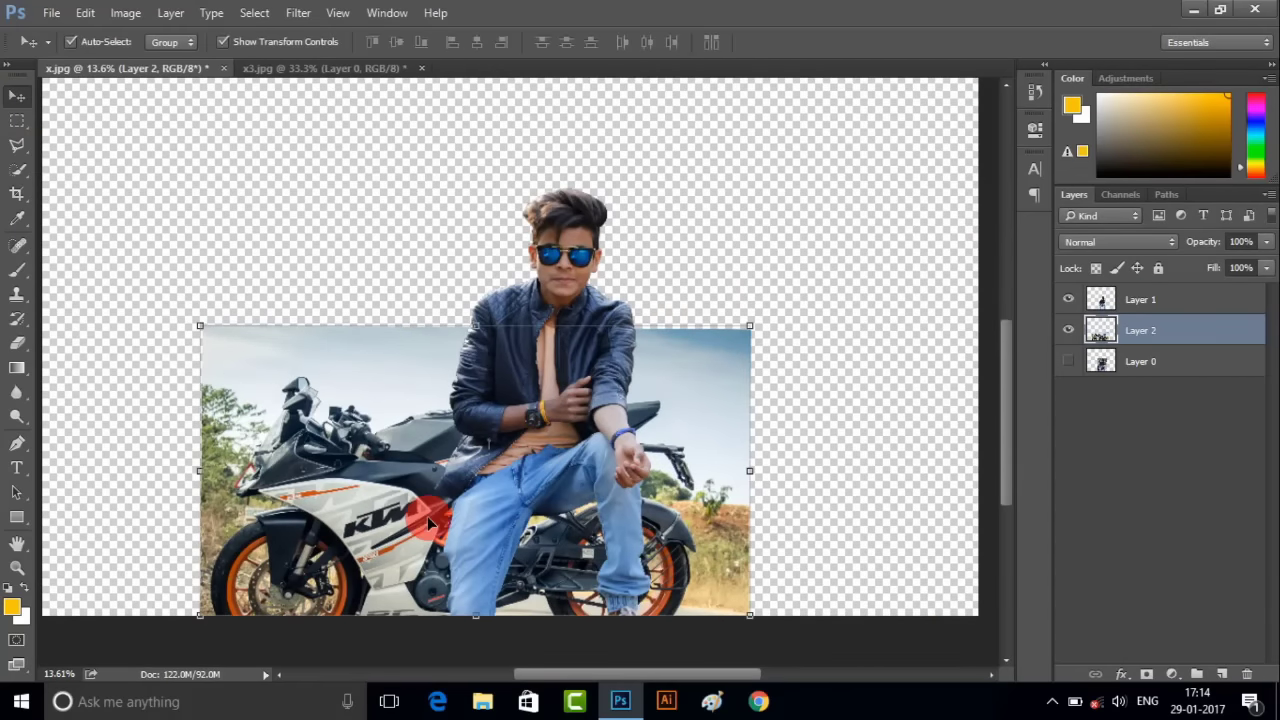
scroll(214, 400, up, 1)
mouse_move(177, 307)
mouse_down()
mouse_move(136, 268)
mouse_move(213, 304)
mouse_up()
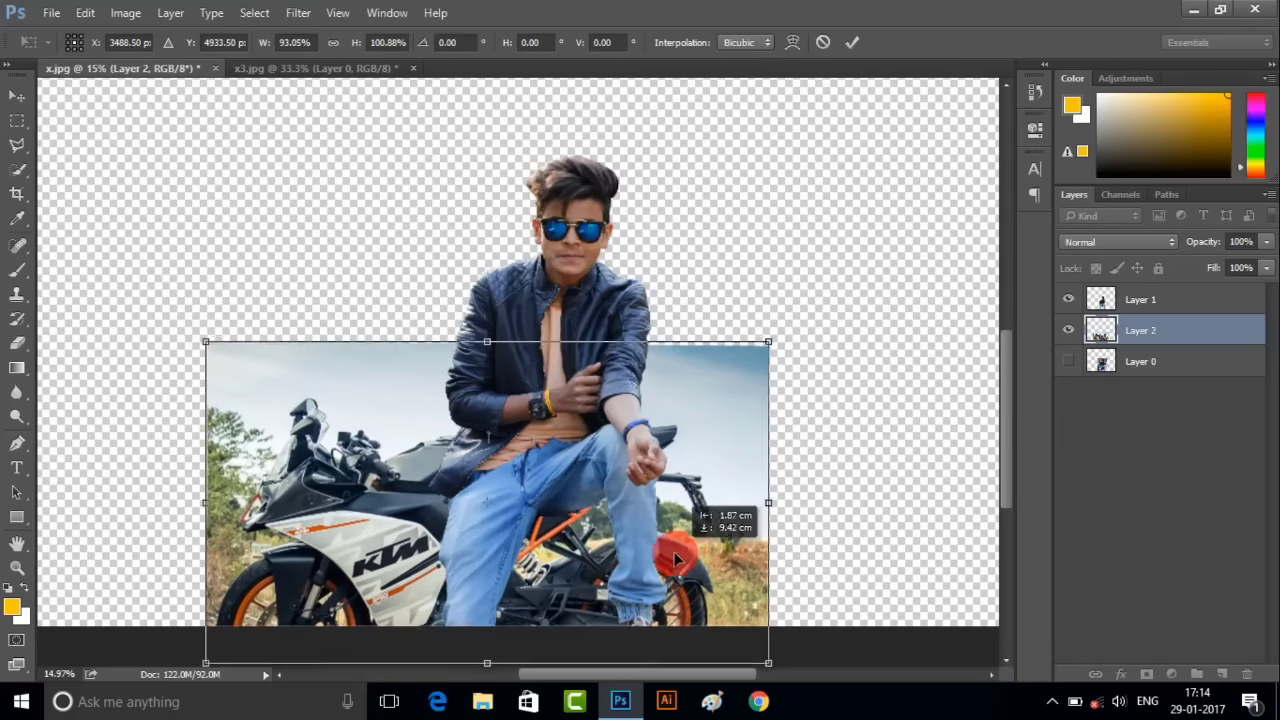
drag(692, 505, 671, 580)
scroll(676, 529, down, 3)
scroll(676, 529, down, 1)
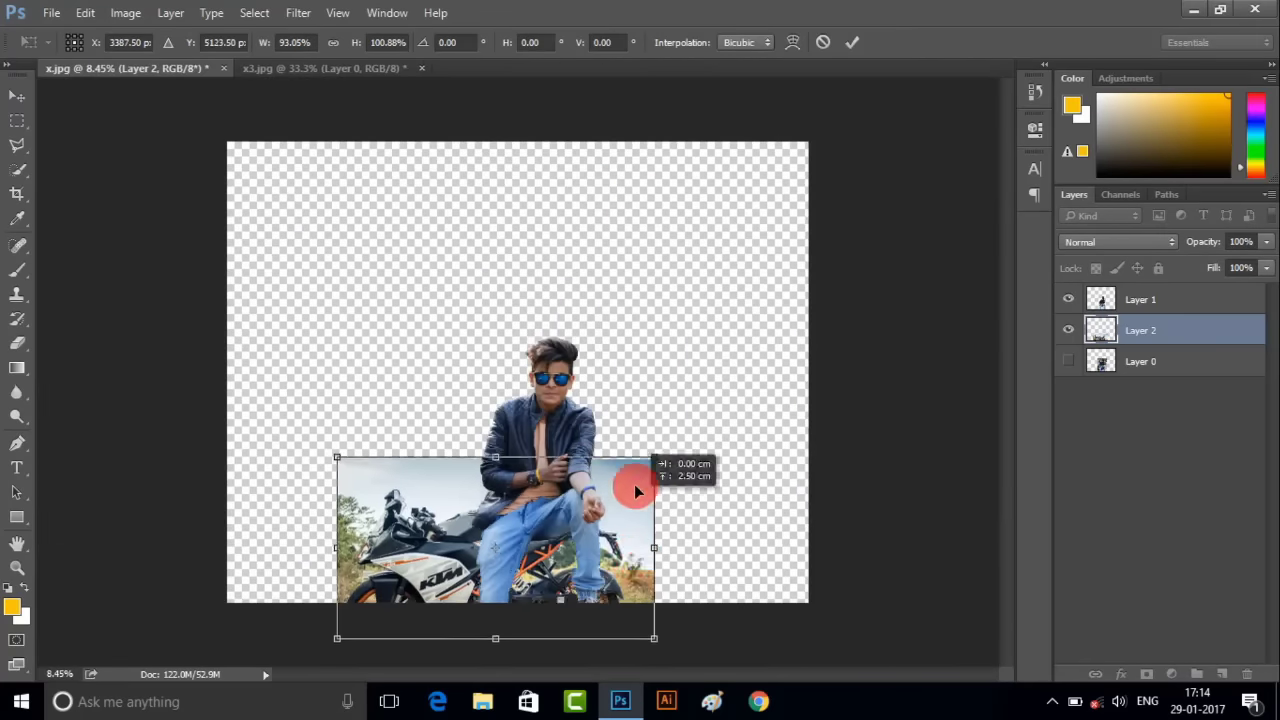
drag(676, 529, 635, 478)
- Further resize the motorbike photo, shift it about 75 px up, and commit the transform
mouse_move(660, 549)
mouse_down()
mouse_move(706, 594)
mouse_move(720, 586)
mouse_move(734, 601)
mouse_up()
drag(737, 491, 757, 471)
drag(692, 498, 630, 577)
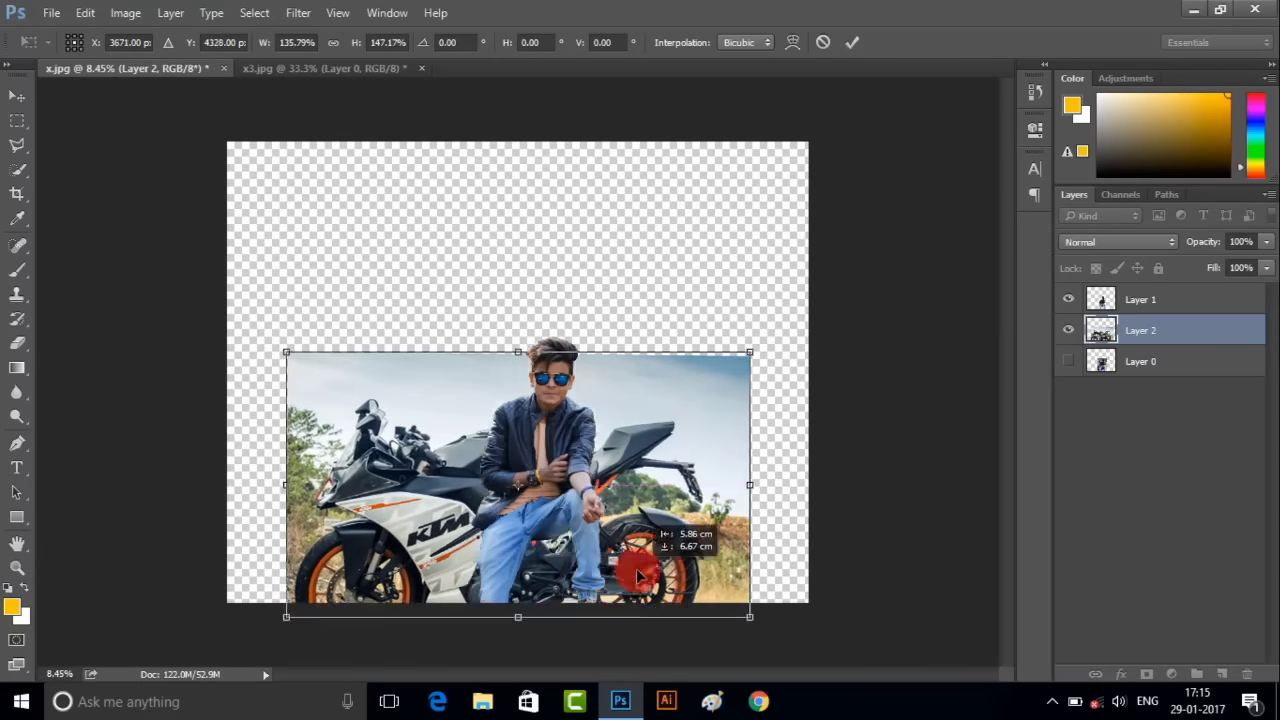
scroll(630, 577, up, 2)
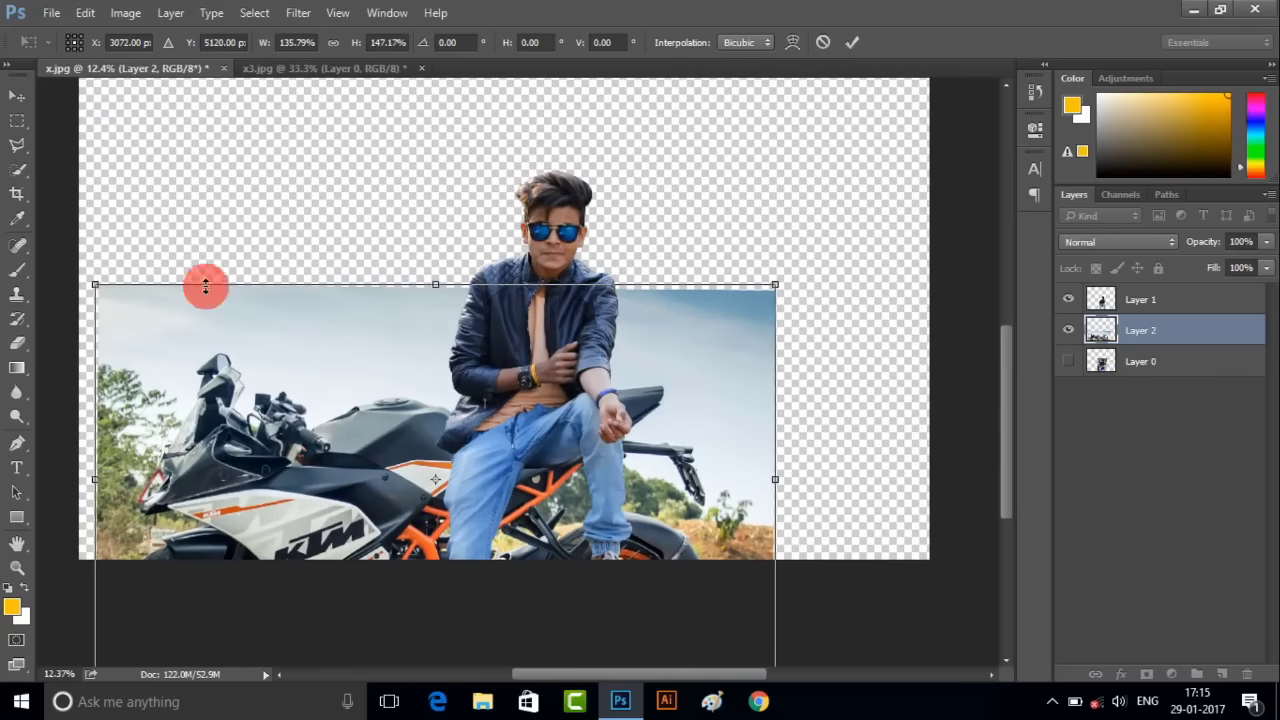
drag(104, 293, 114, 306)
drag(300, 480, 300, 443)
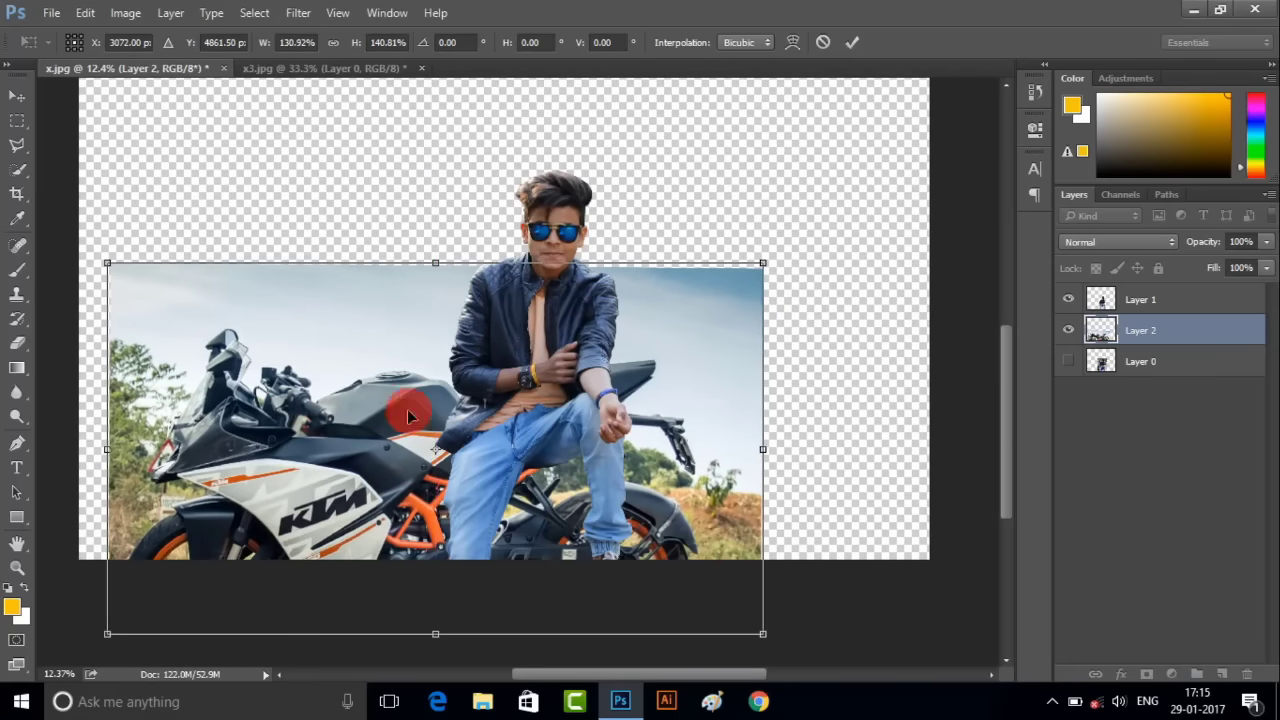
drag(407, 409, 407, 335)
double_click(381, 415)
- Move the boy cutout up onto the bike and stretch the motorbike photo wider
click(1137, 304)
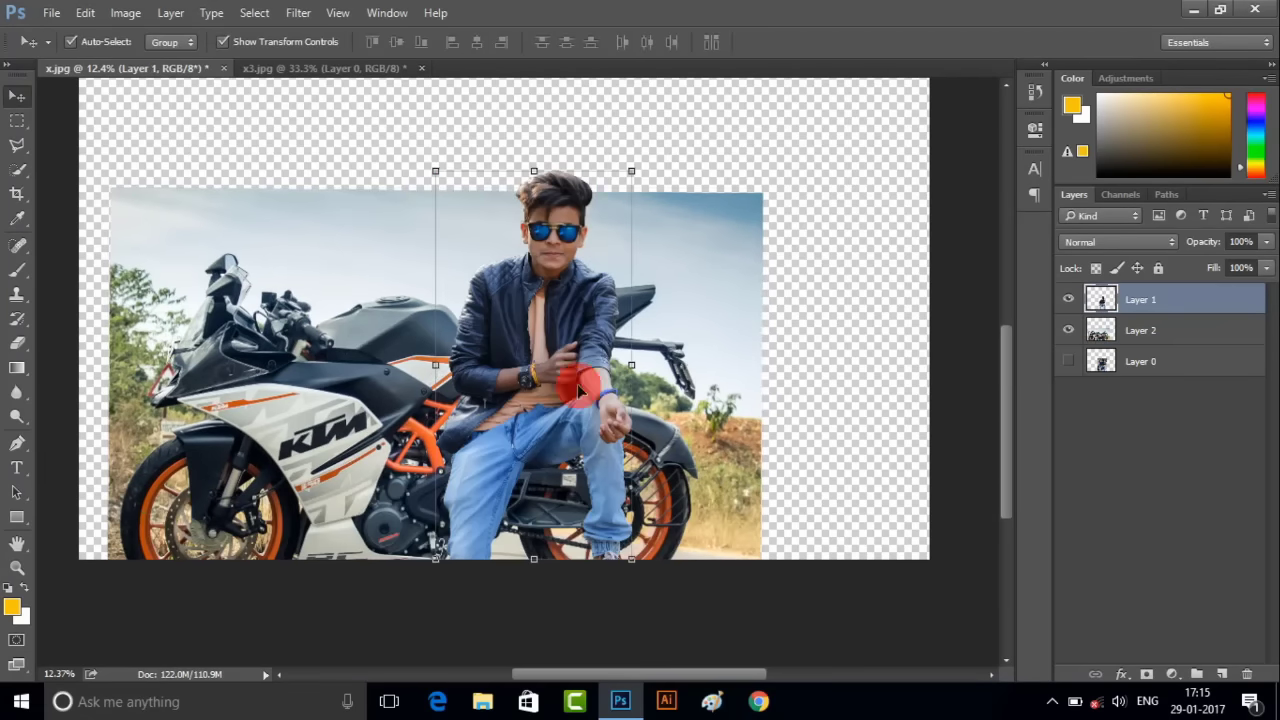
drag(577, 384, 578, 265)
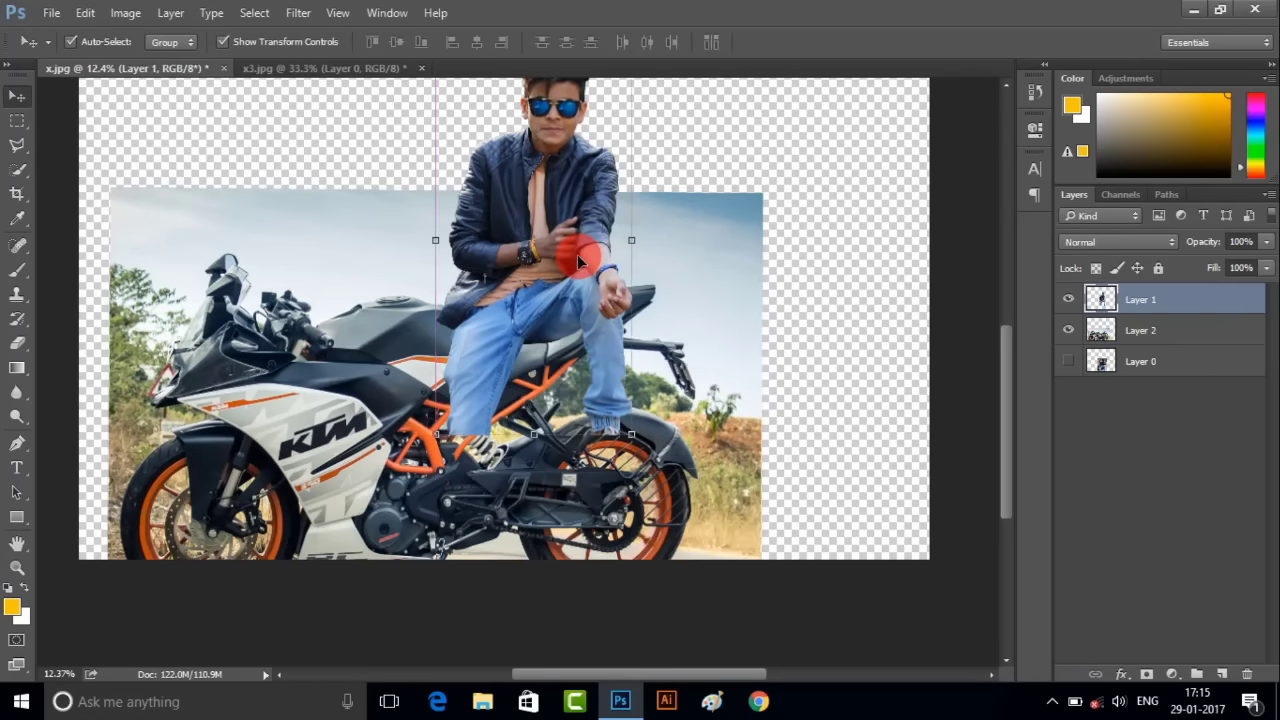
click(700, 420)
key(ctrl+t)
drag(785, 377, 791, 374)
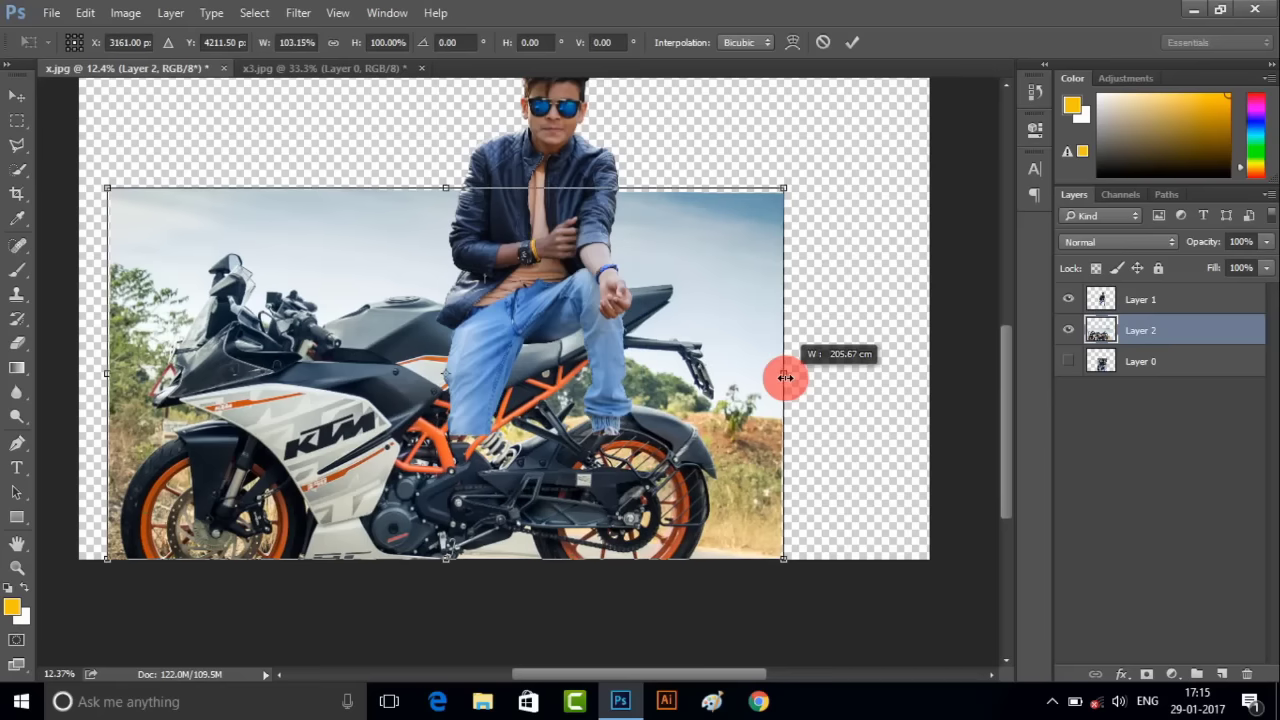
scroll(718, 352, down, 1)
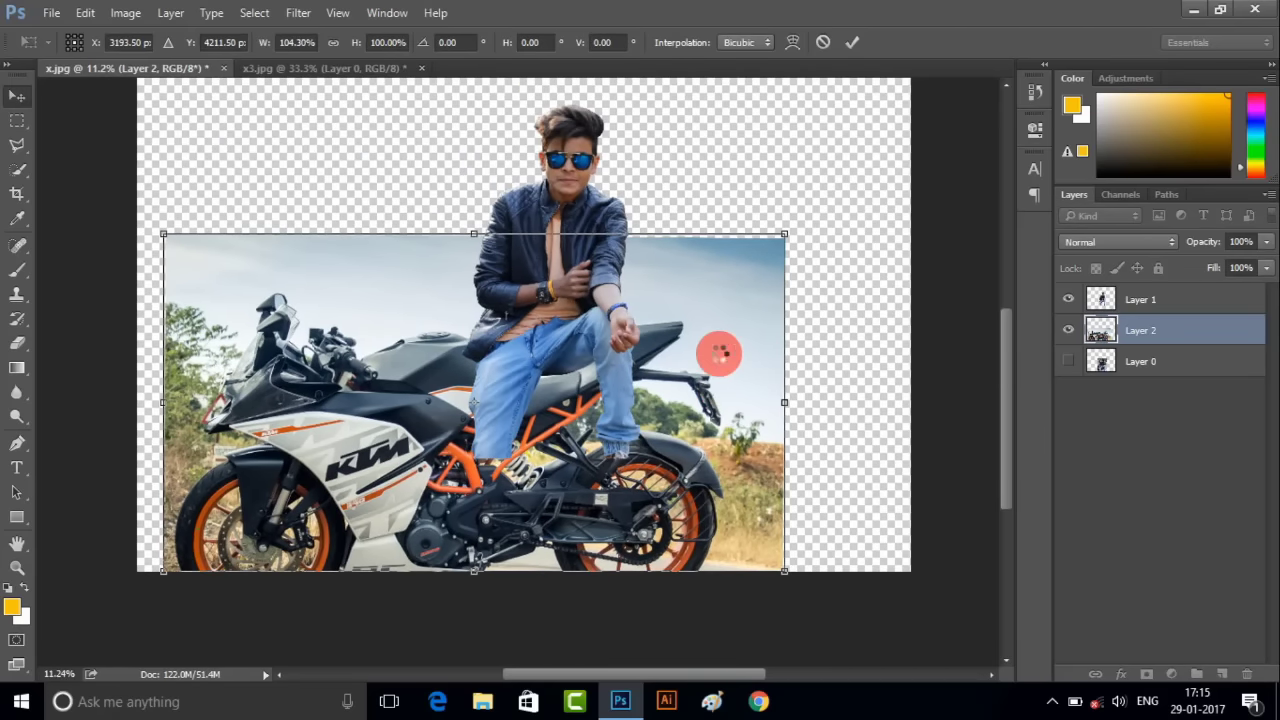
double_click(718, 352)
- Move the boy and motorbike photo down together, then rescale the motorbike photo
shift+click(1163, 302)
drag(694, 398, 697, 497)
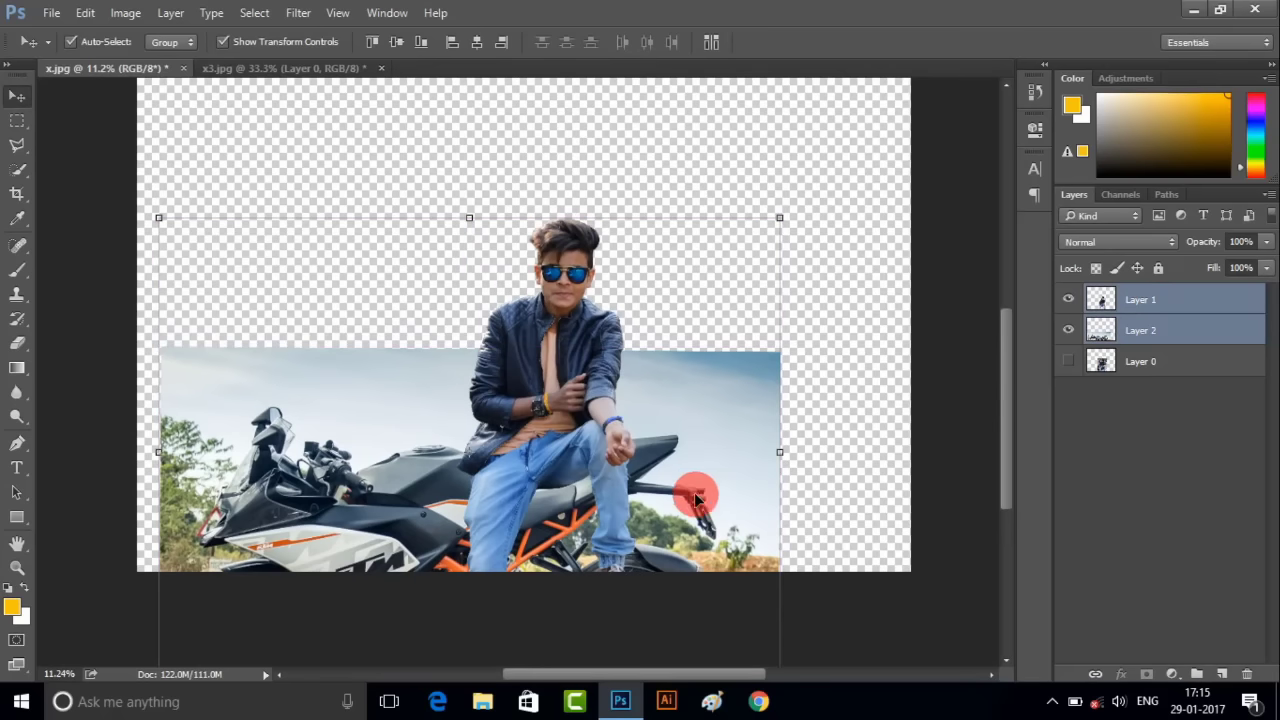
click(1150, 355)
click(1165, 333)
scroll(160, 549, down, 3)
scroll(157, 520, down, 2)
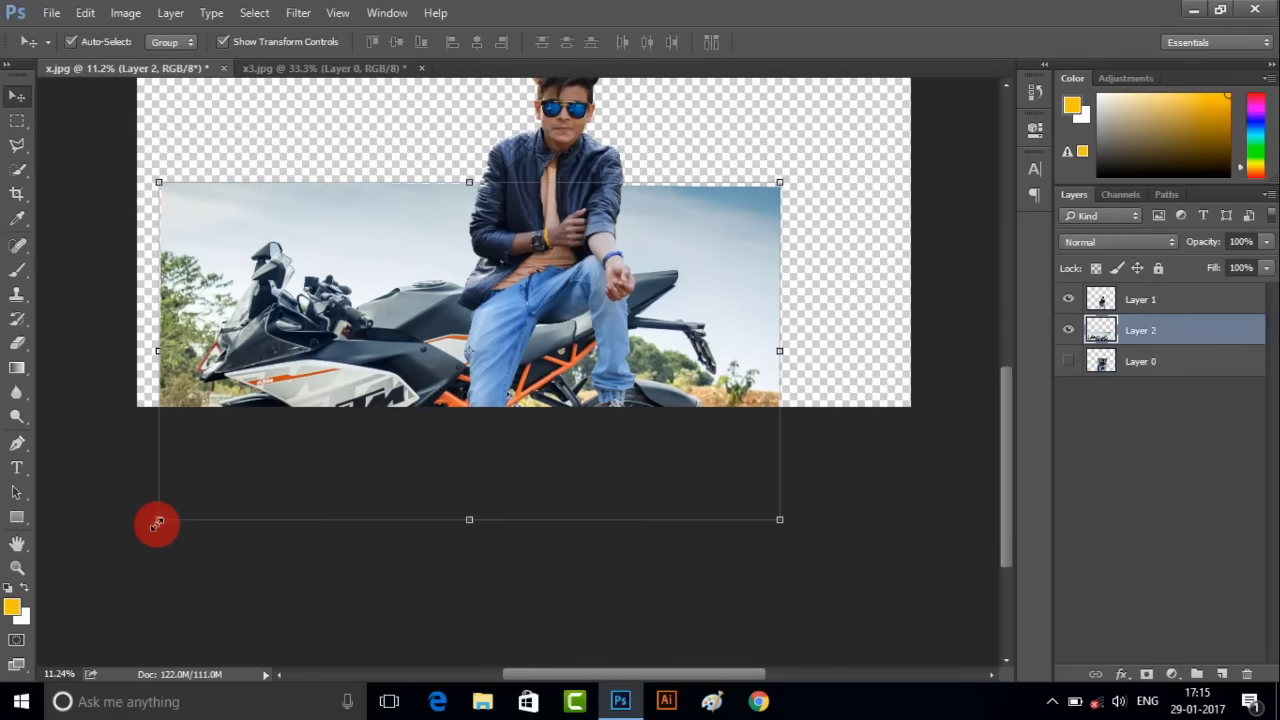
mouse_move(157, 520)
mouse_down()
mouse_move(180, 486)
mouse_move(214, 494)
mouse_up()
scroll(595, 351, up, 3)
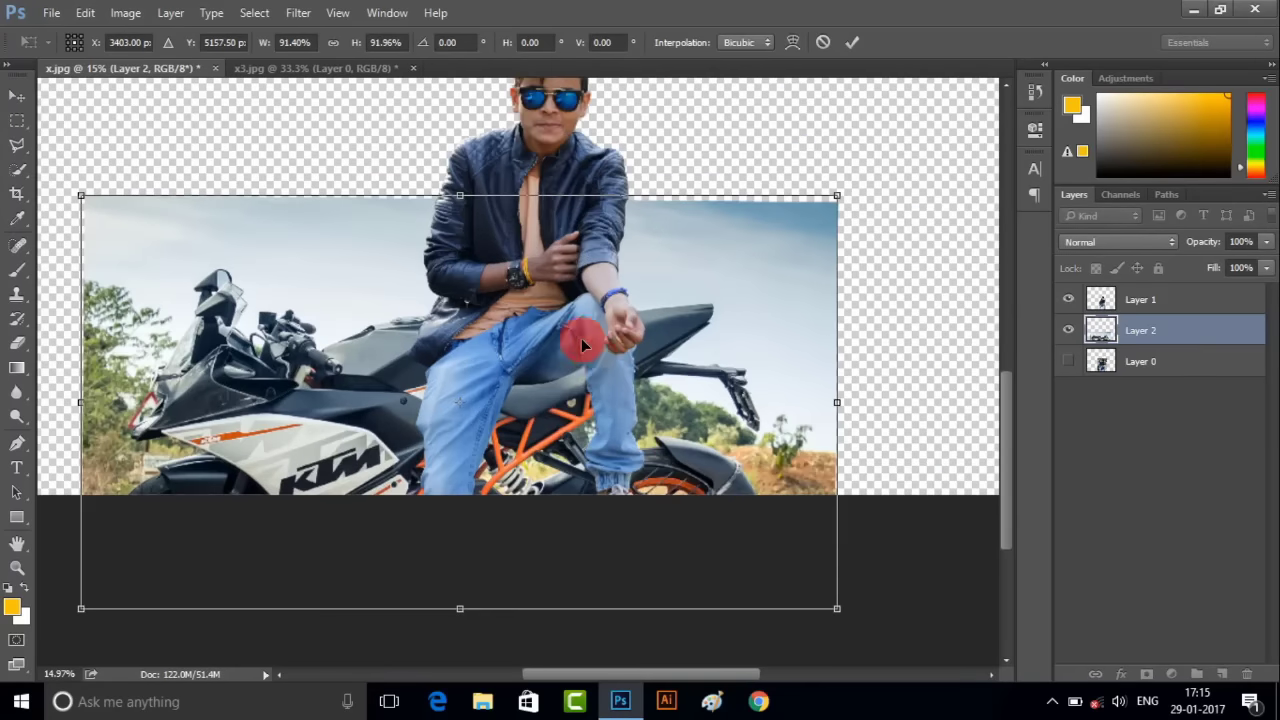
double_click(575, 340)
- Nudge the boy slightly right and stretch the motorbike photo slightly upward
click(545, 343)
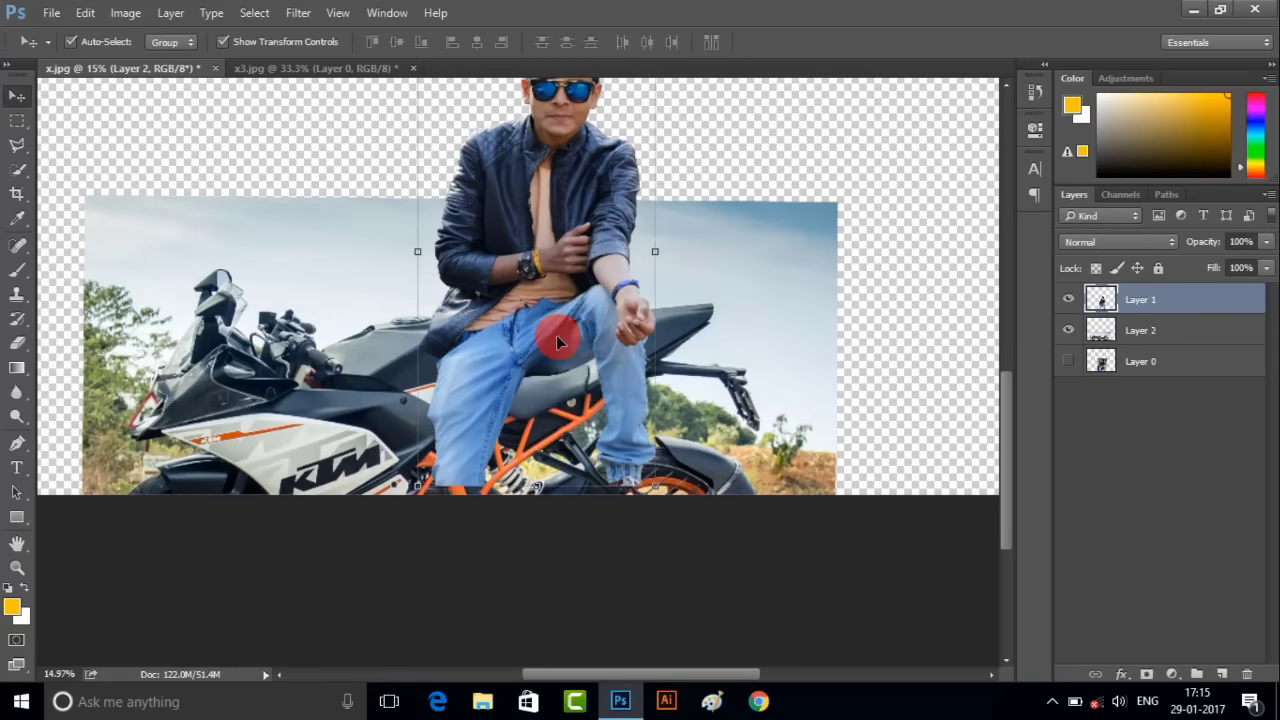
drag(556, 335, 566, 342)
click(740, 354)
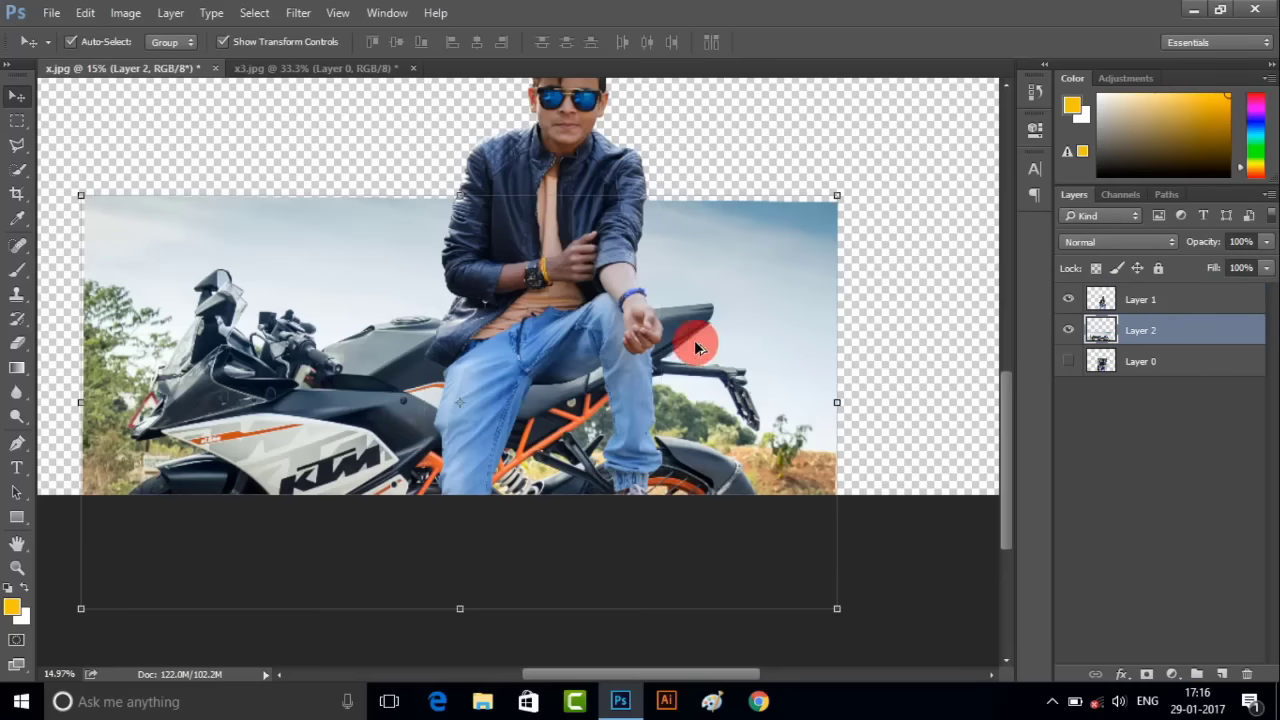
scroll(694, 337, down, 1)
scroll(630, 462, down, 2)
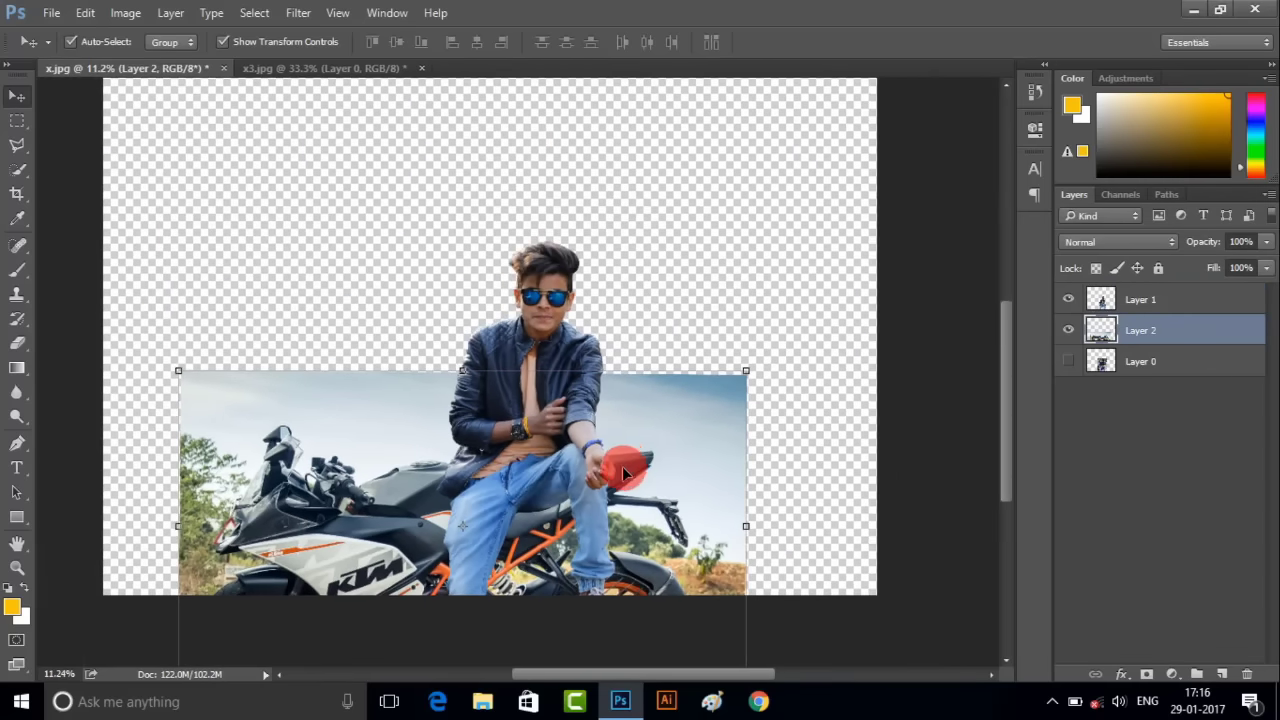
drag(176, 368, 175, 365)
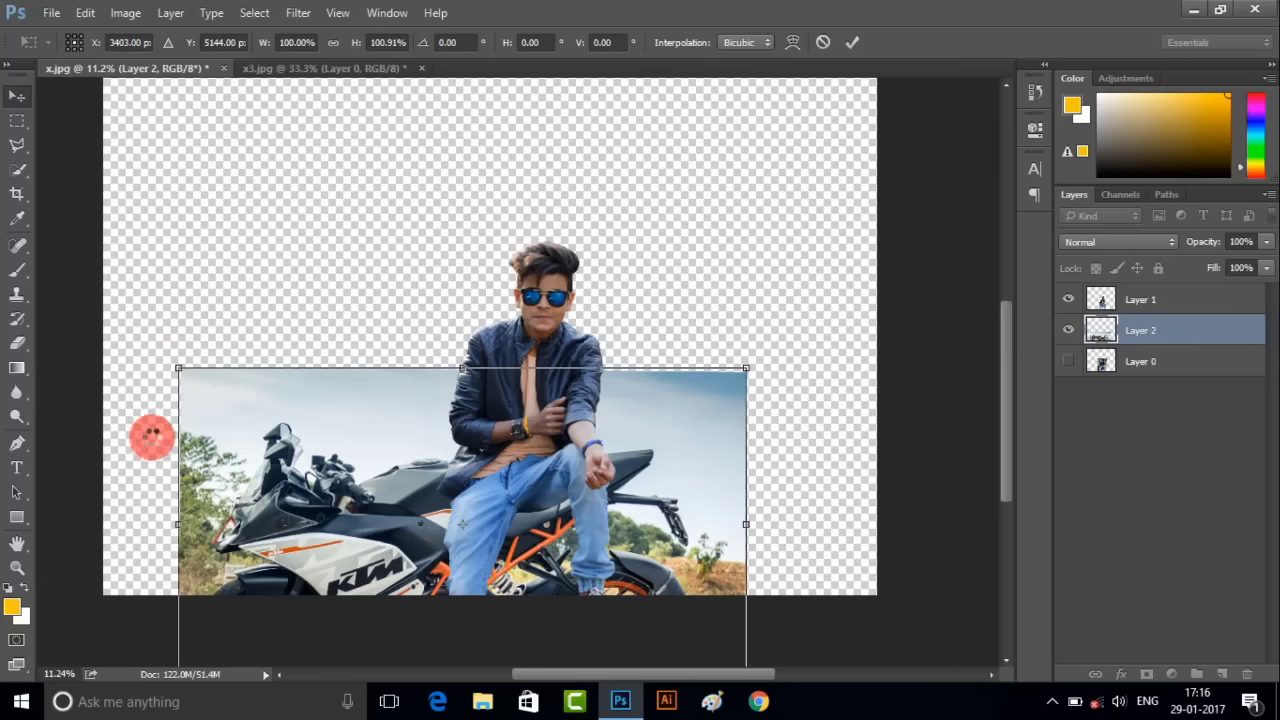
double_click(570, 518)
scroll(735, 496, down, 1)
click(759, 476)
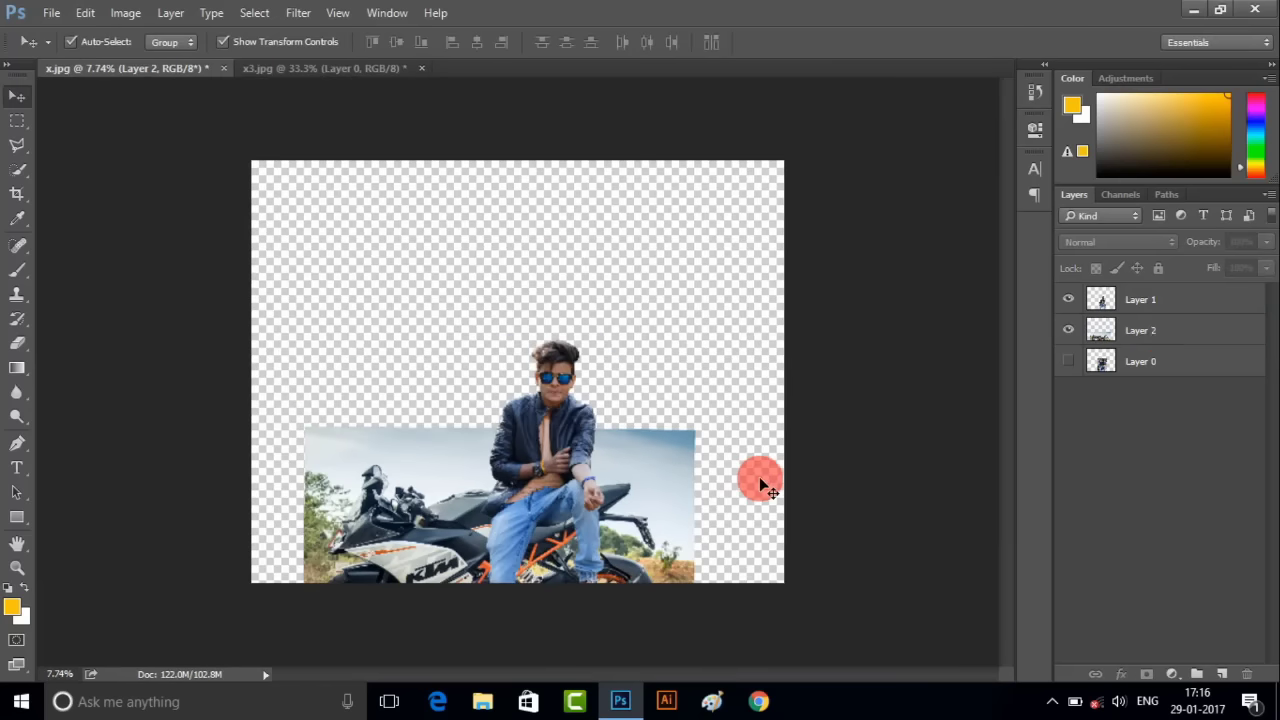
click(1165, 352)
- Crop the canvas's left and right sides inward to the motorbike photo's edges
click(17, 194)
click(457, 371)
drag(251, 374, 279, 372)
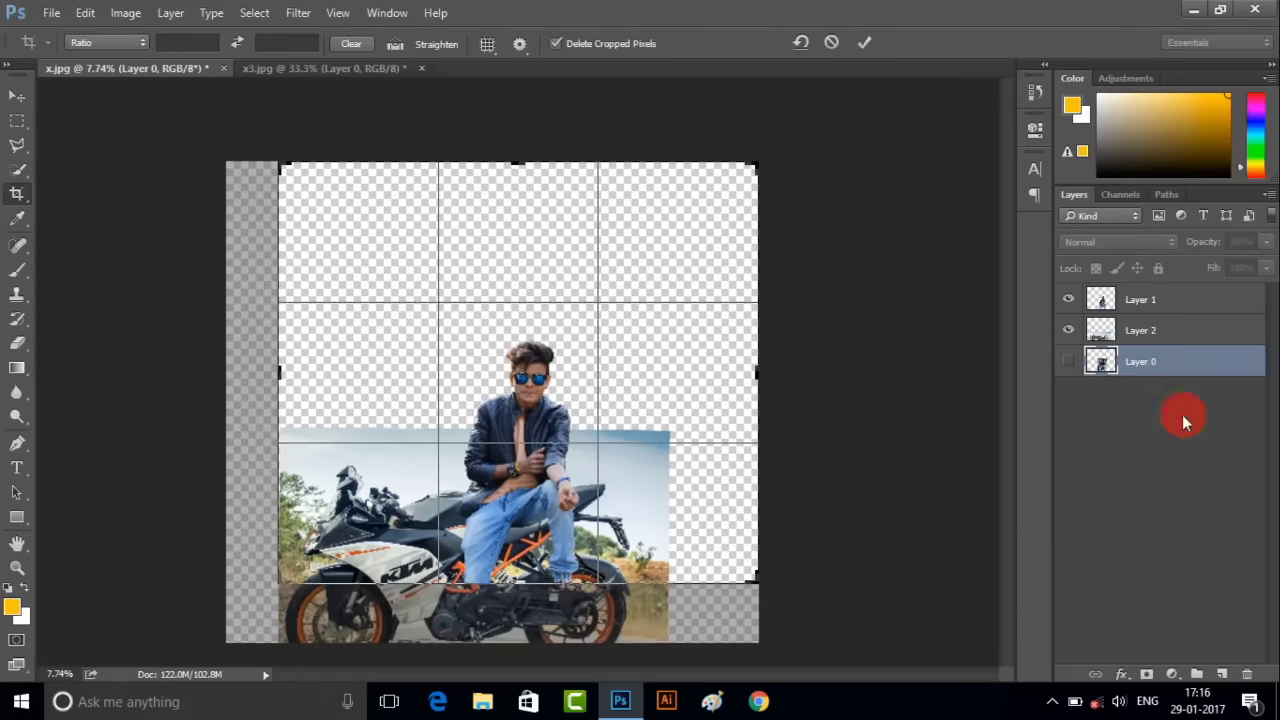
drag(757, 372, 718, 373)
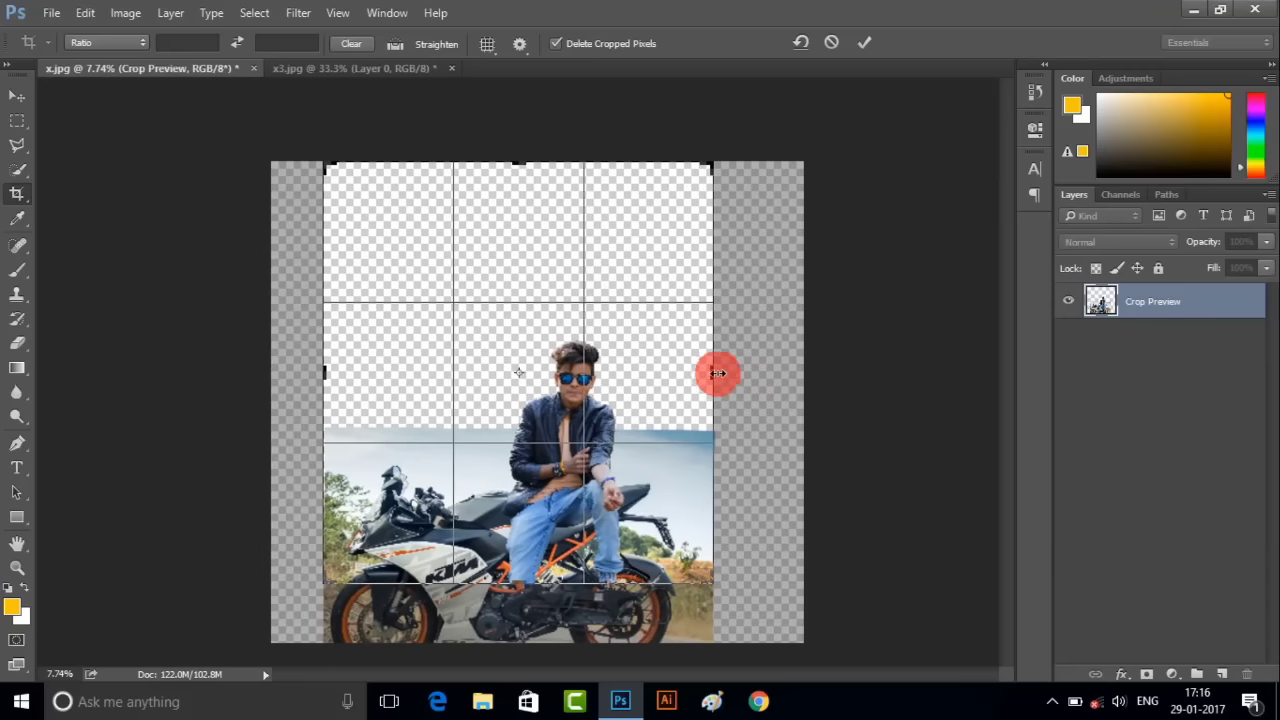
click(851, 426)
scroll(214, 611, up, 3)
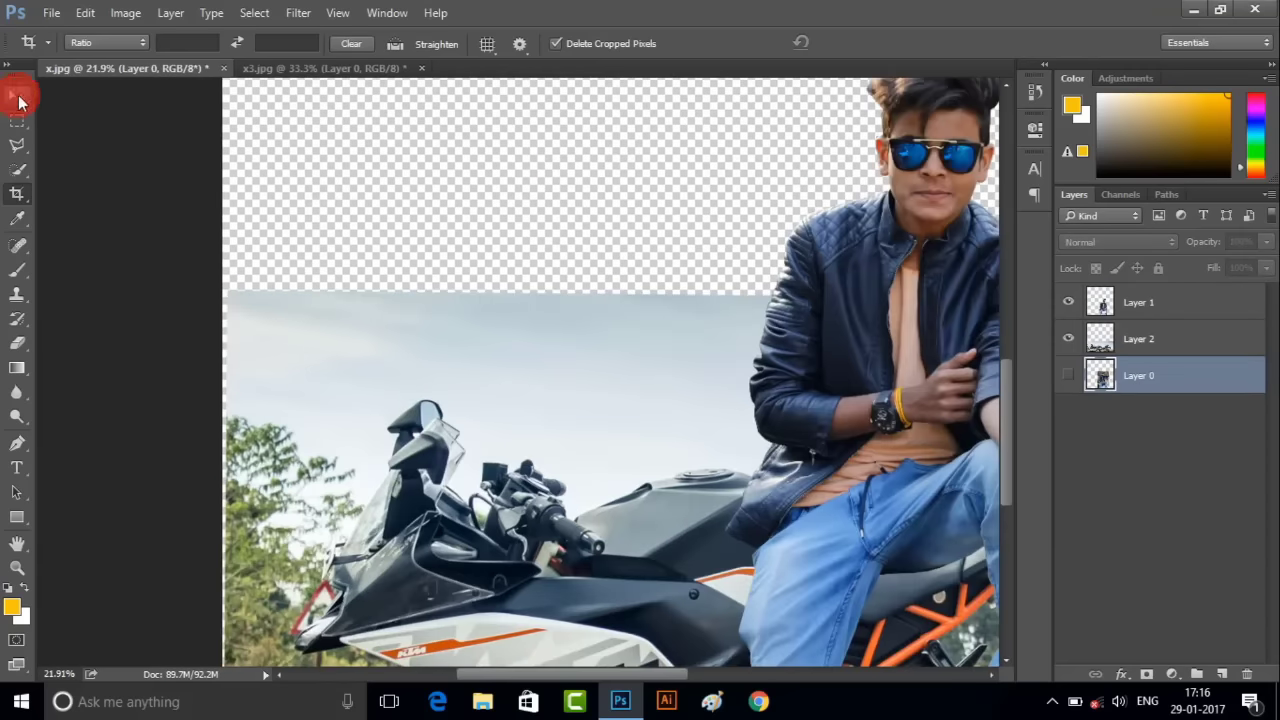
- Stretch the motorbike photo's left edge out to meet the canvas edge
click(19, 99)
key(ctrl+t)
drag(226, 512, 218, 511)
key(Return)
scroll(537, 449, down, 2)
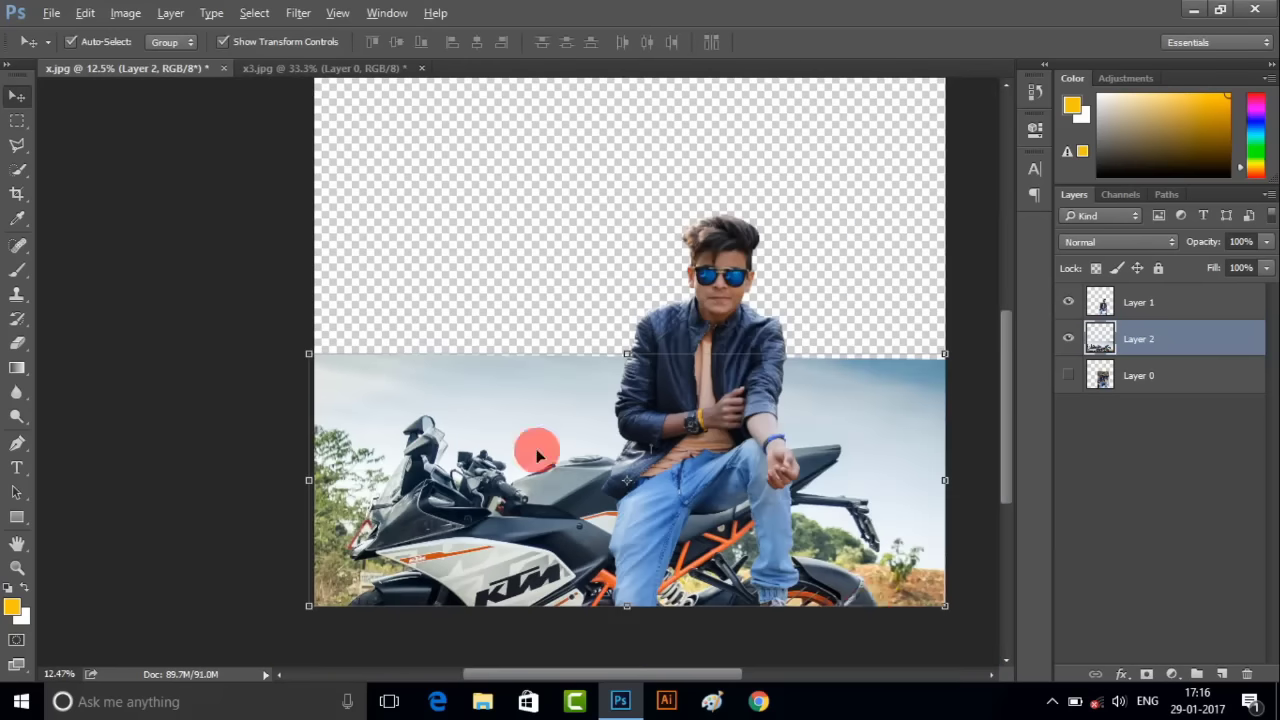
scroll(865, 596, up, 1)
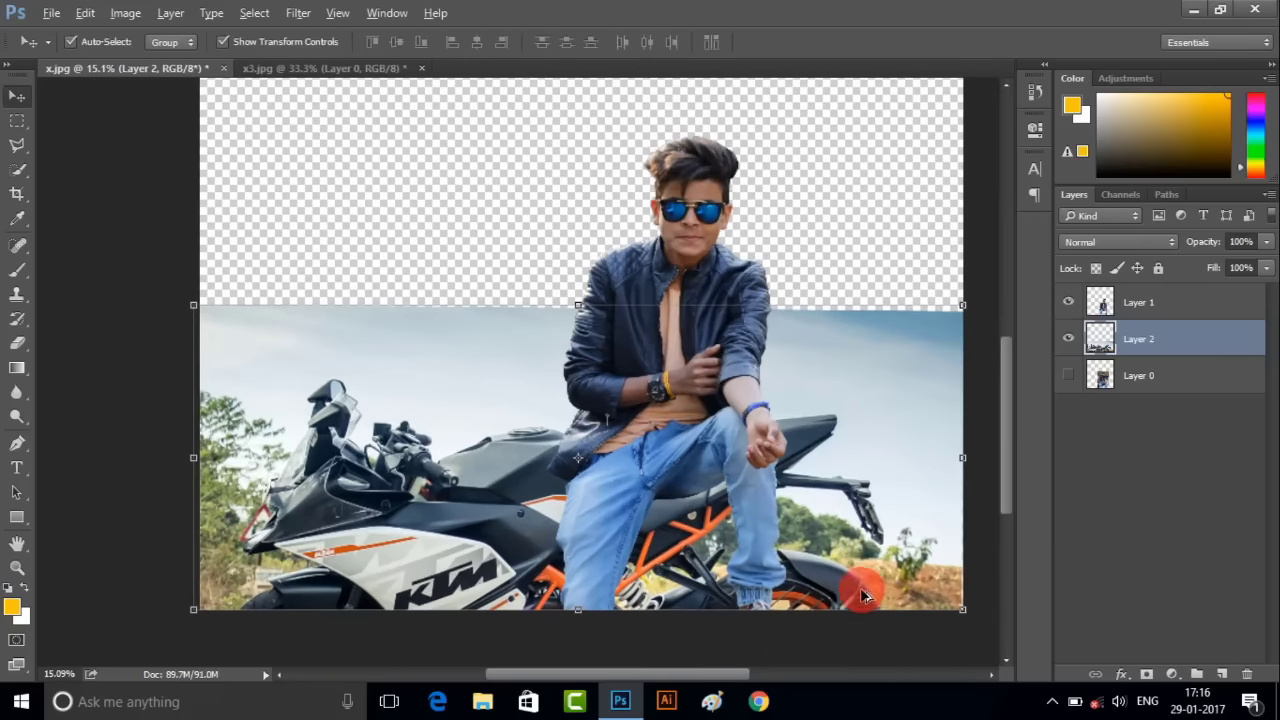
- Hide the boy's Layer 1 and select the motorbike Layer 2
click(1100, 301)
click(1069, 302)
click(1069, 302)
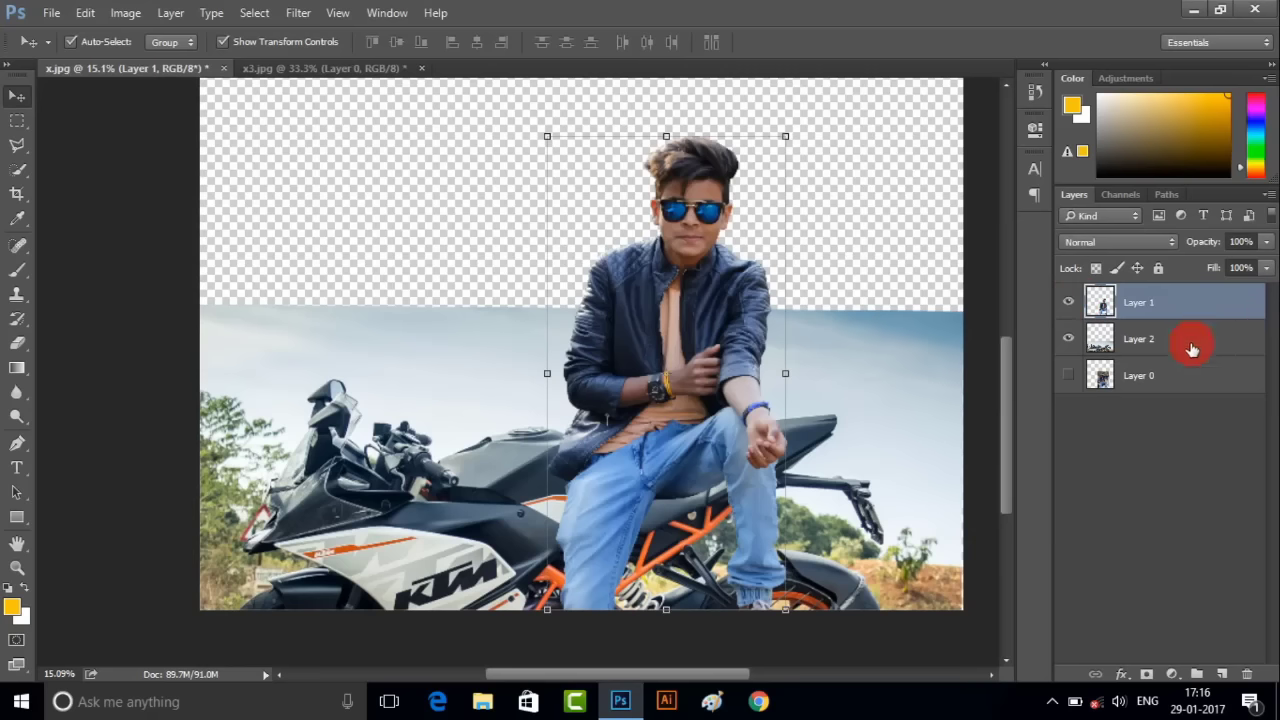
click(1192, 345)
click(1069, 302)
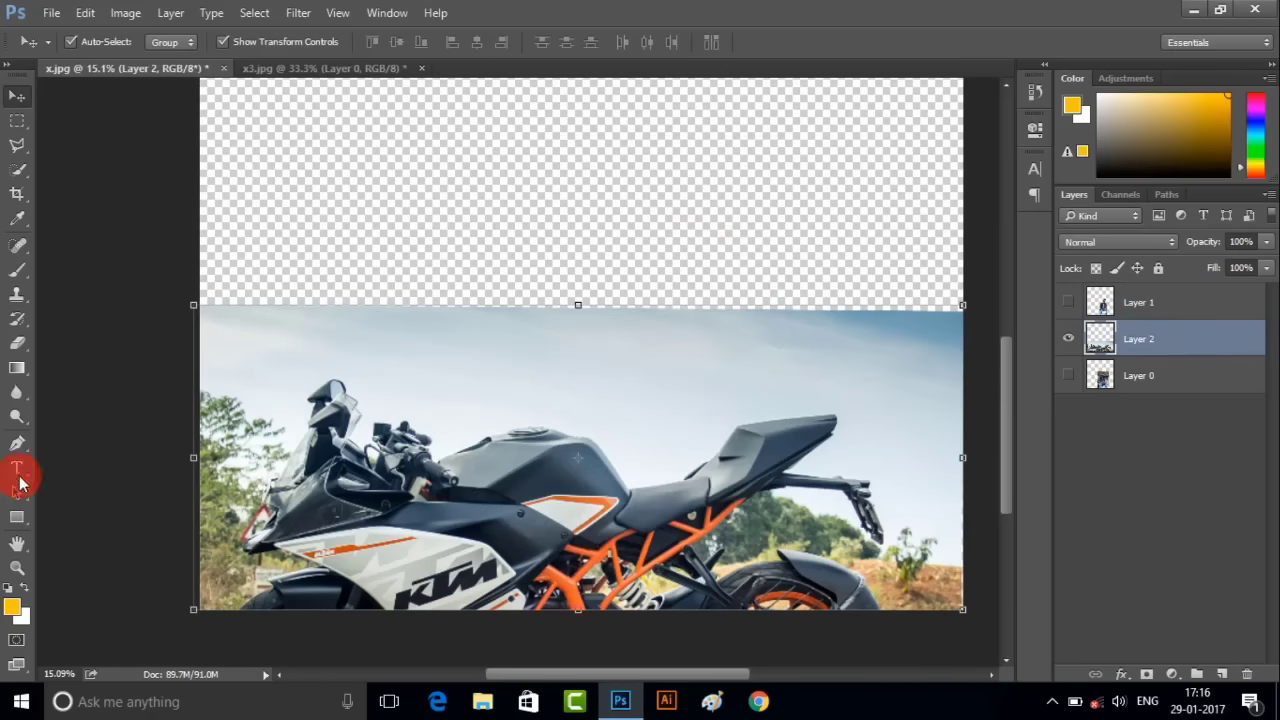
click(17, 443)
- Start the pen path with points along the front tire's edge and up the front fender
scroll(296, 605, up, 2)
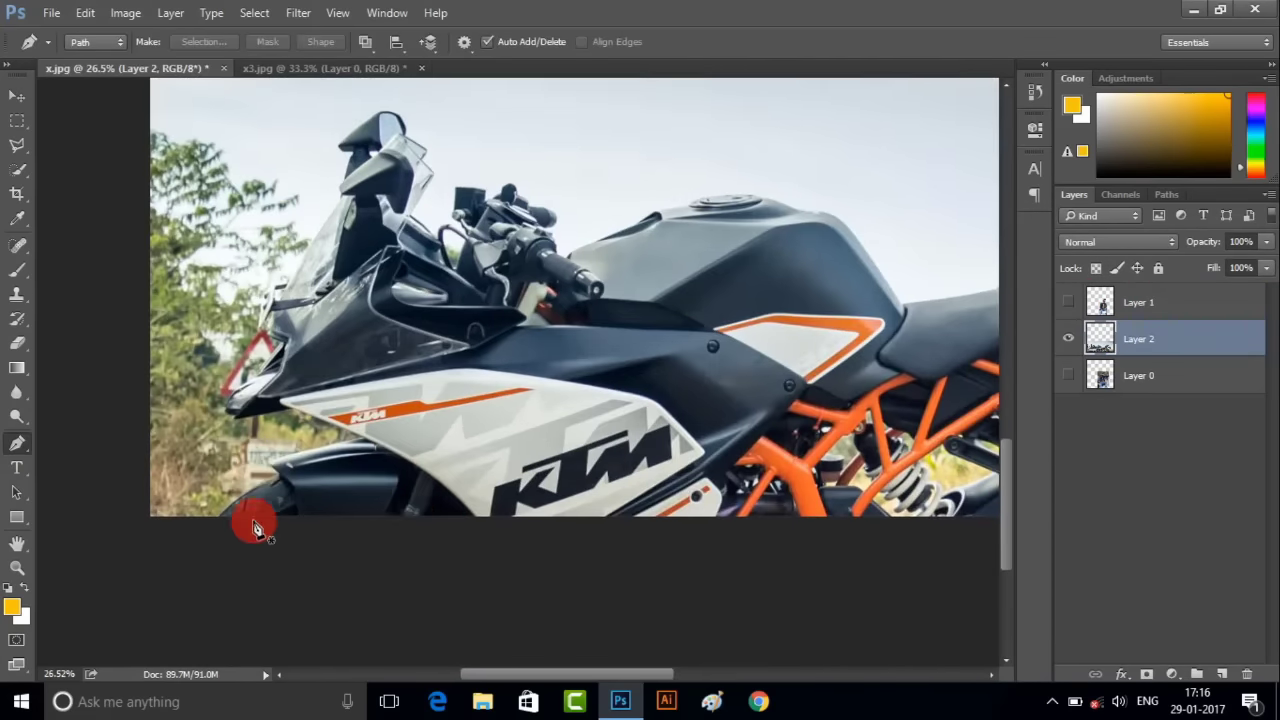
scroll(240, 545, up, 3)
scroll(251, 557, up, 2)
click(306, 463)
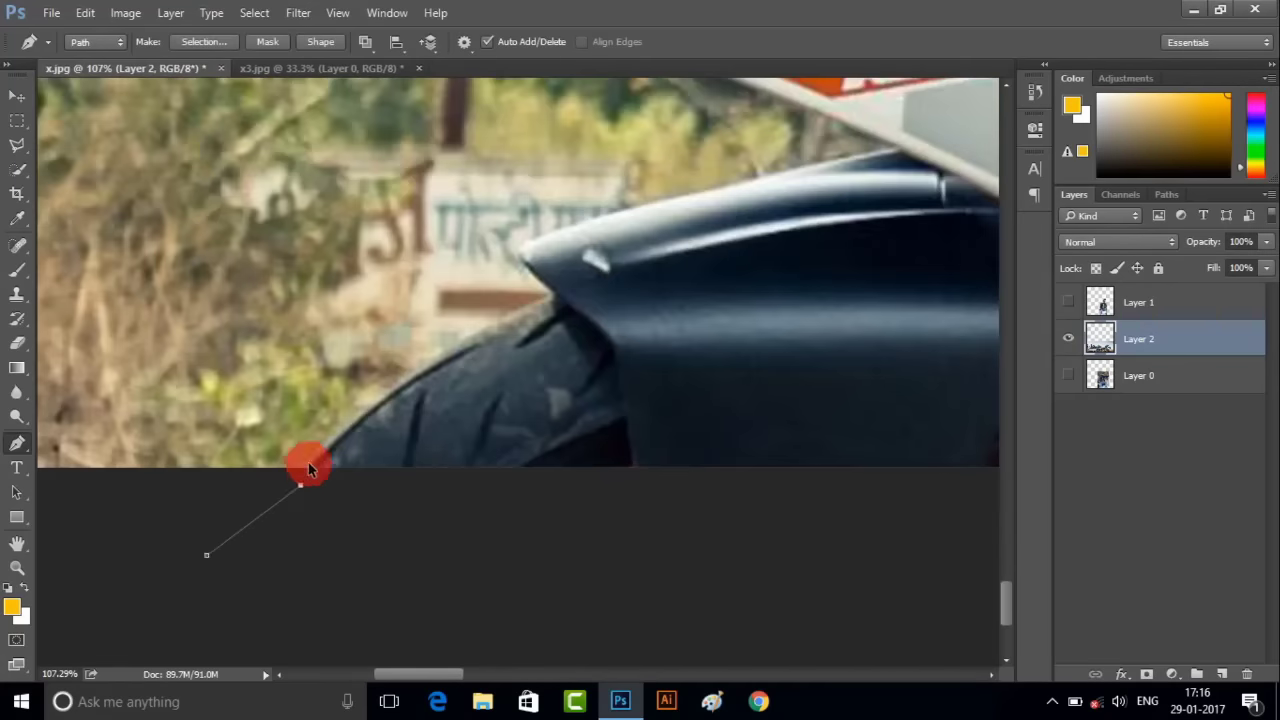
scroll(306, 463, up, 2)
click(417, 358)
scroll(690, 300, up, 3)
click(677, 380)
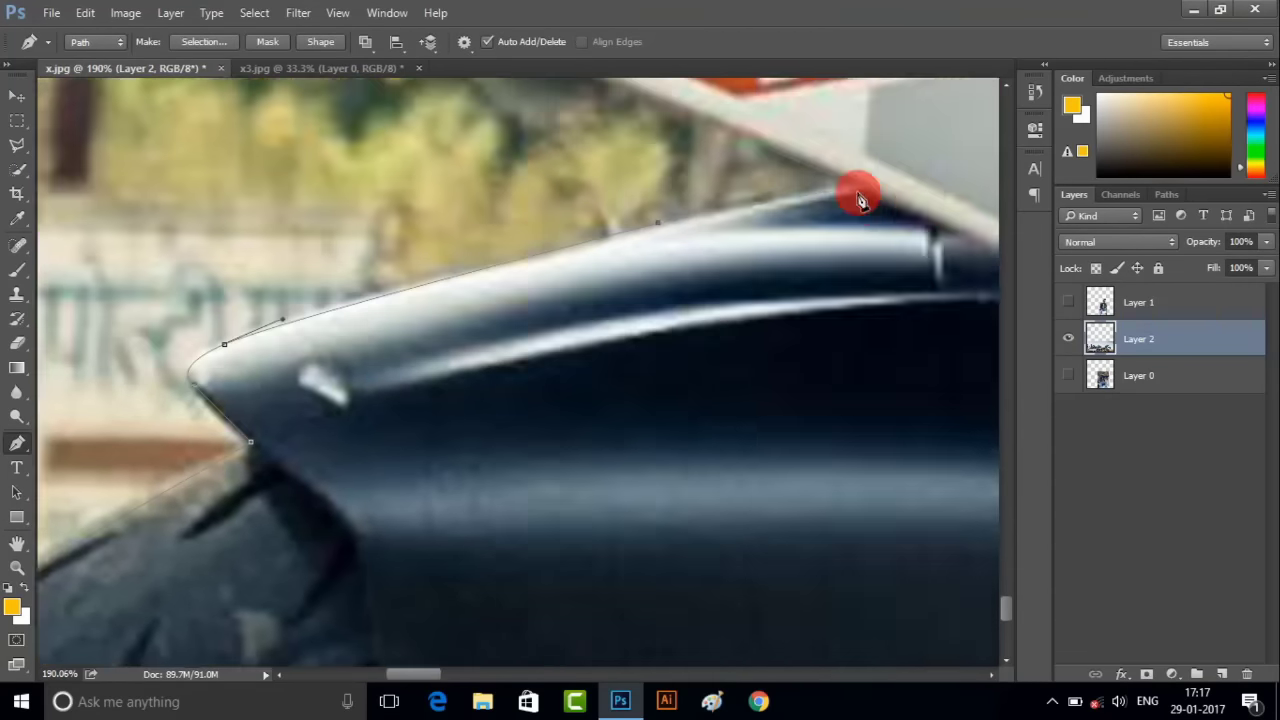
scroll(600, 300, right, 5)
click(270, 438)
- Continue the path around the fairing edge, the mirror and along the bike's top
scroll(414, 463, up, 3)
scroll(706, 266, up, 2)
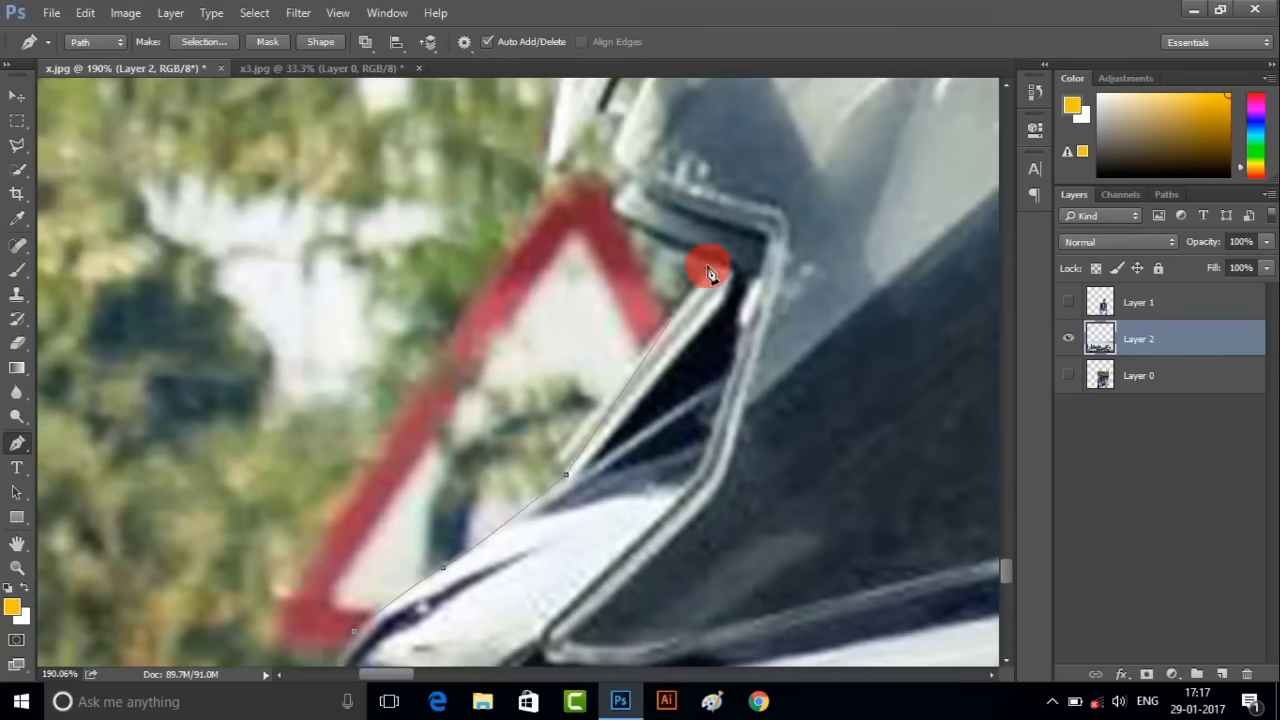
scroll(706, 266, up, 2)
drag(627, 314, 648, 291)
scroll(620, 270, up, 3)
scroll(771, 294, up, 2)
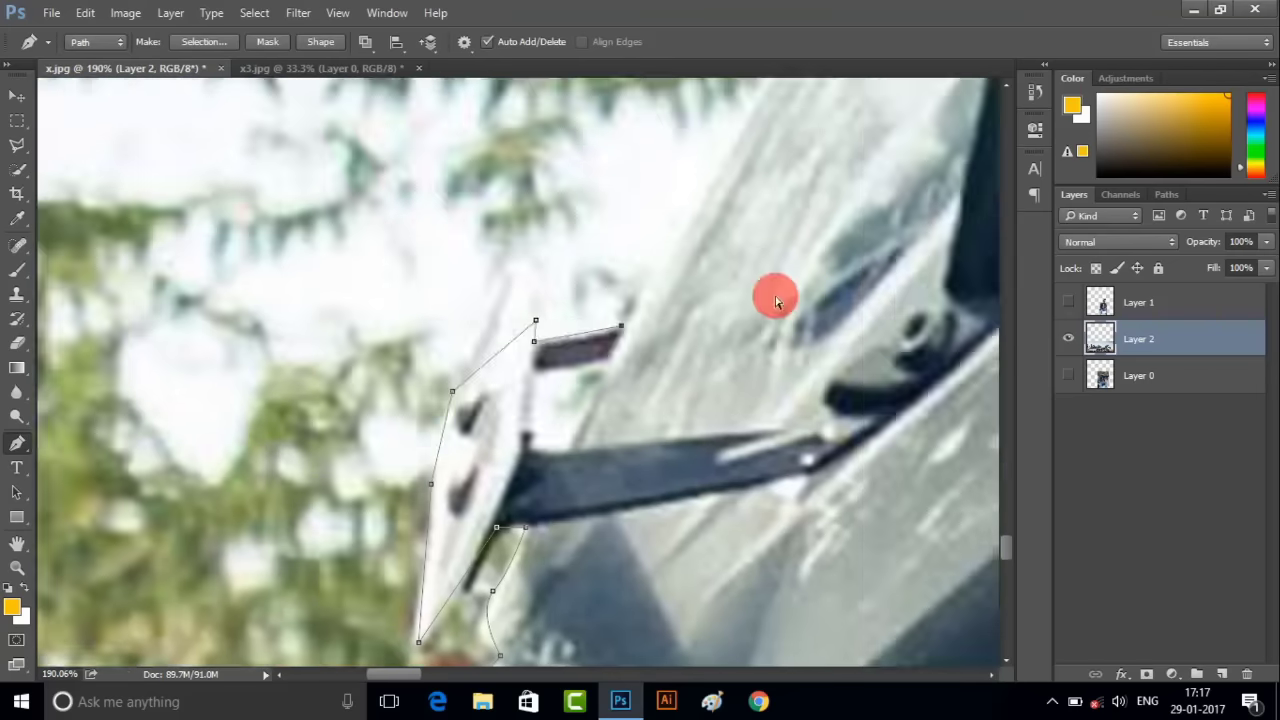
click(809, 217)
scroll(860, 230, up, 2)
scroll(810, 258, up, 3)
click(745, 377)
click(765, 336)
click(692, 338)
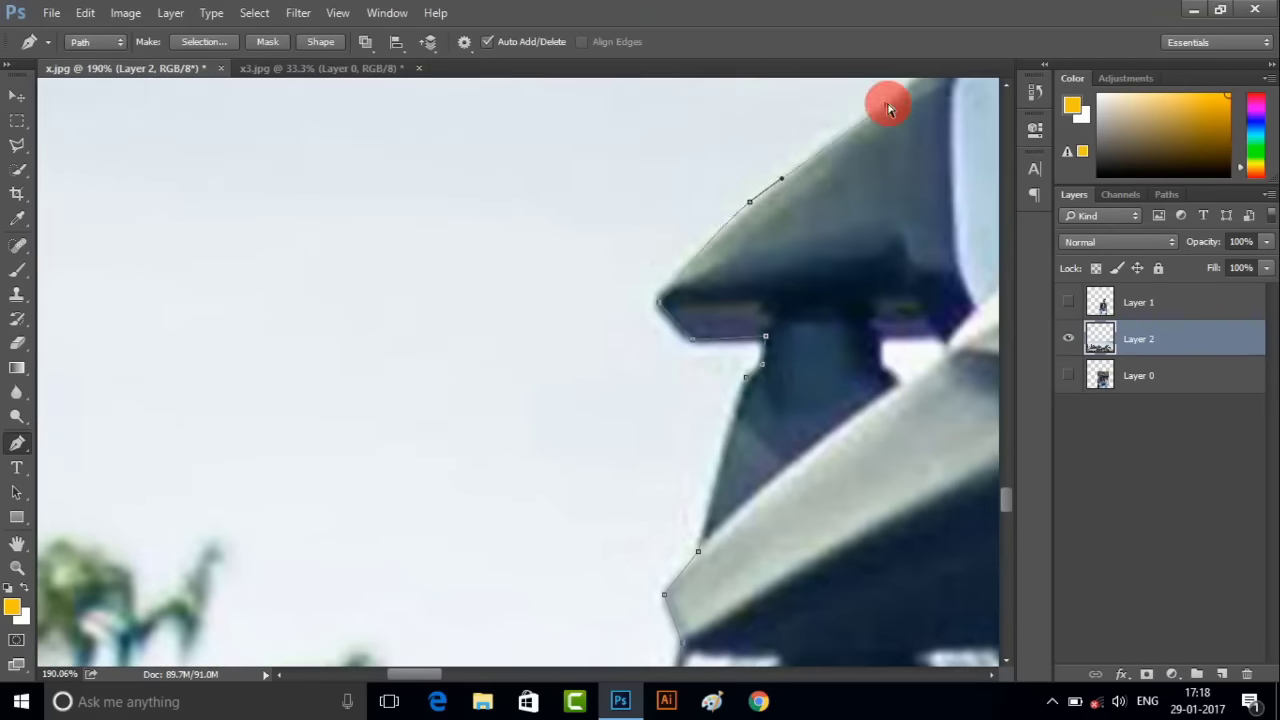
- Curve the path along the windshield edge and around the handlebar down below the grip
scroll(890, 108, up, 3)
scroll(951, 466, down, 3)
scroll(877, 546, left, 3)
scroll(963, 563, left, 3)
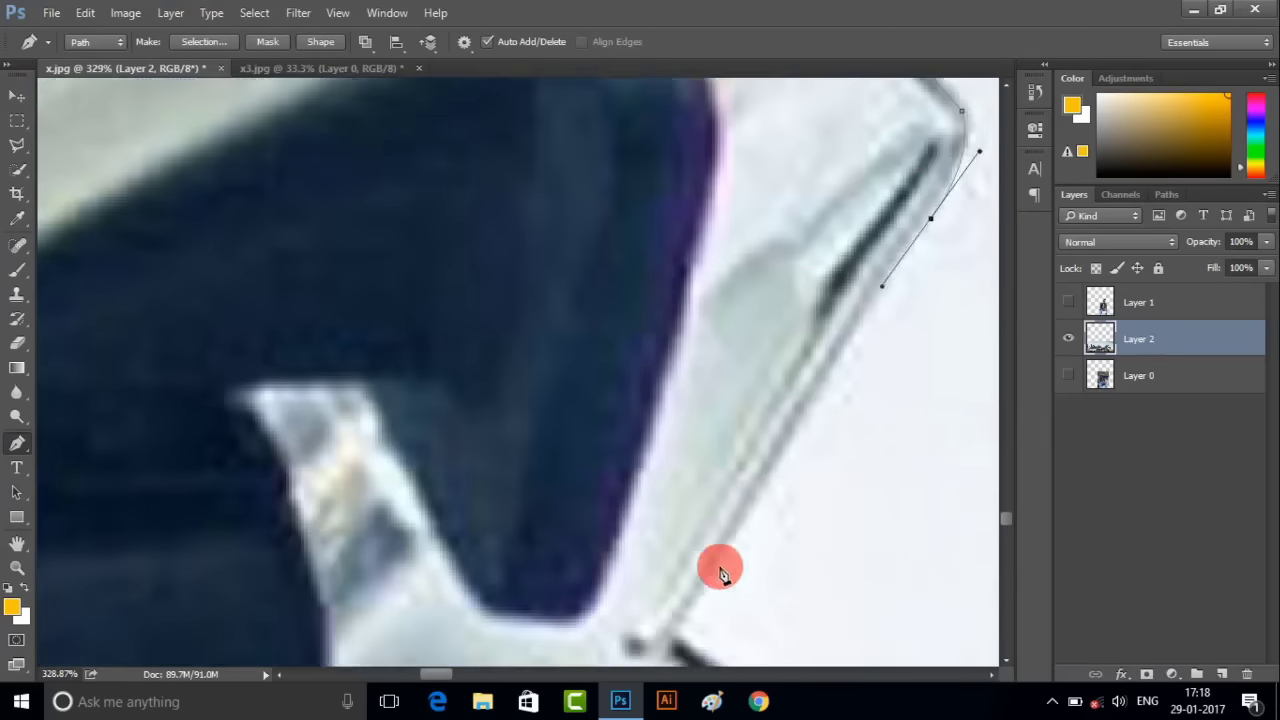
scroll(740, 520, up, 3)
drag(734, 343, 814, 366)
scroll(900, 420, right, 2)
scroll(780, 230, up, 3)
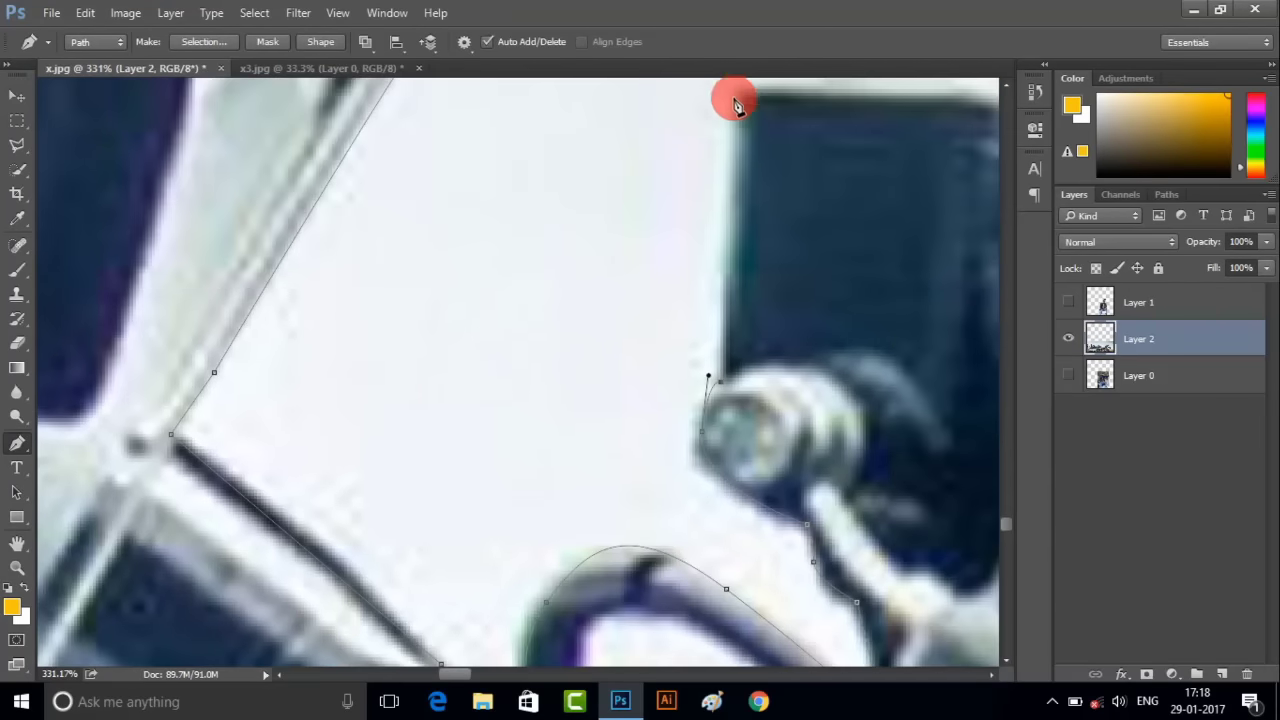
click(737, 99)
scroll(800, 250, right, 3)
click(757, 171)
scroll(700, 200, right, 5)
scroll(600, 200, up, 1)
click(440, 298)
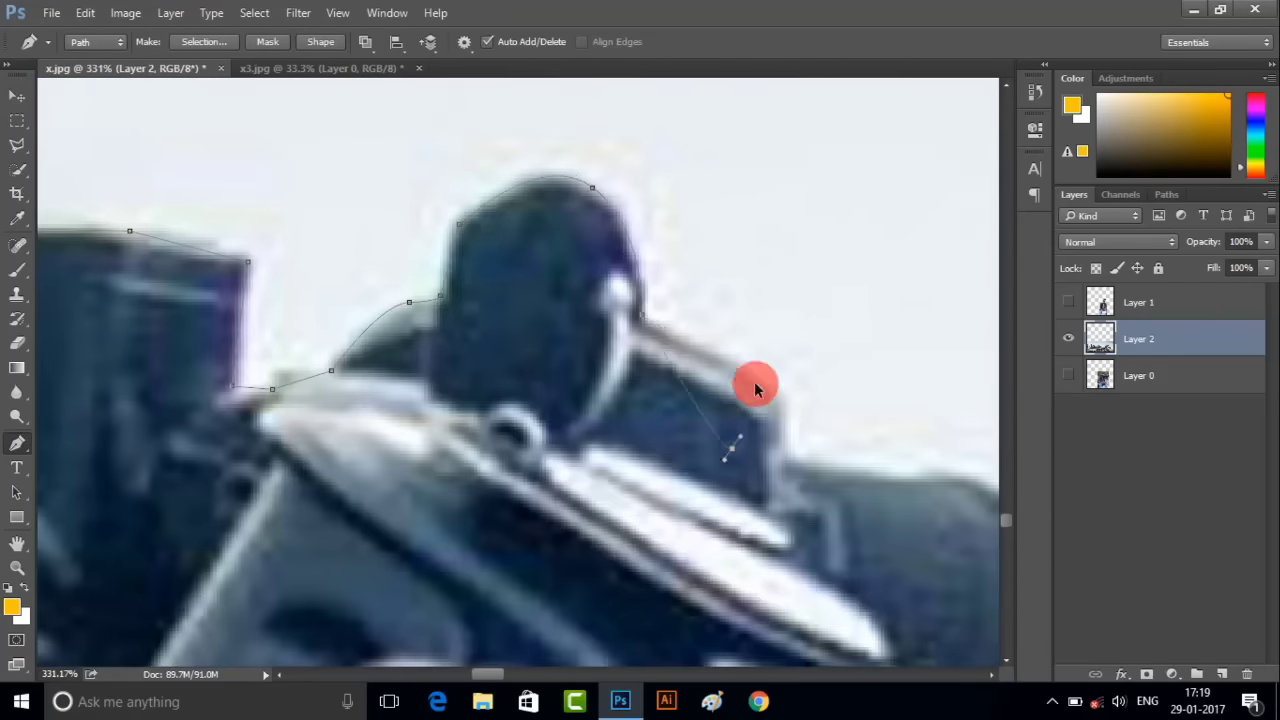
scroll(754, 381, right, 3)
click(731, 523)
scroll(811, 574, down, 3)
click(694, 494)
- Trace the path over the fuel tank, down to the seat and along the tail to its tip
scroll(913, 667, down, 2)
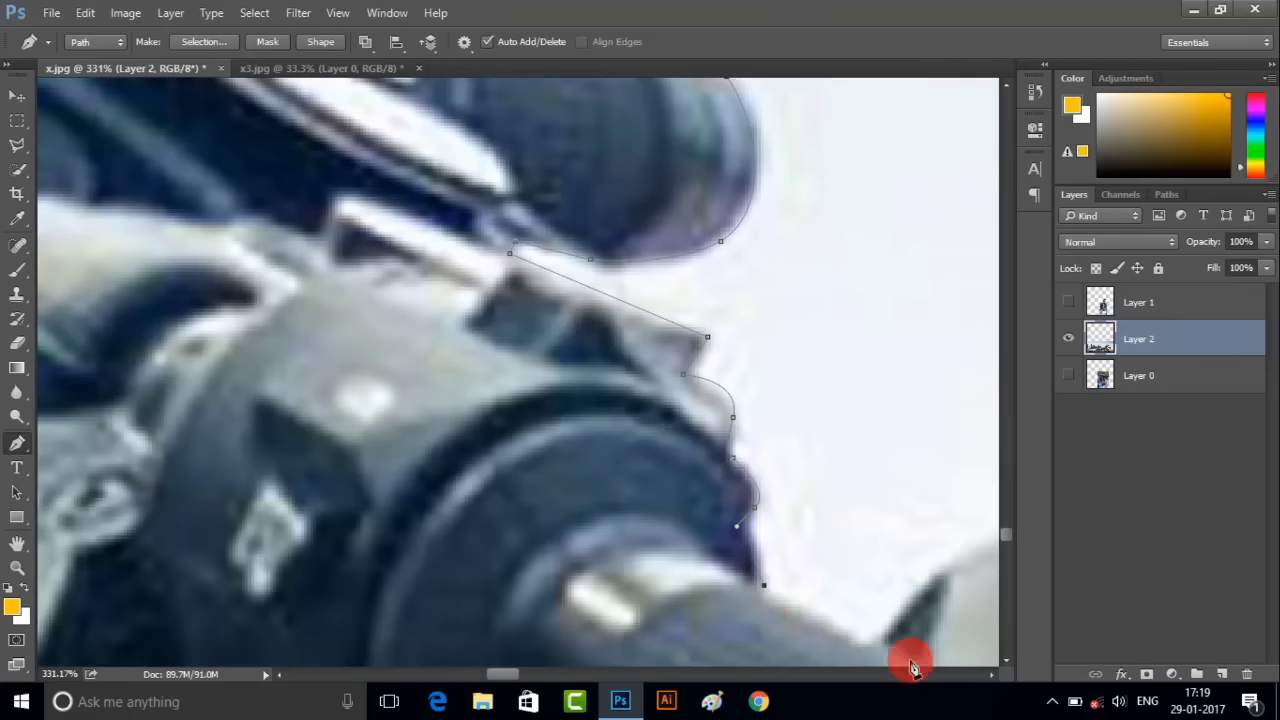
scroll(913, 667, down, 3)
scroll(907, 434, right, 3)
scroll(906, 226, right, 2)
drag(831, 139, 906, 137)
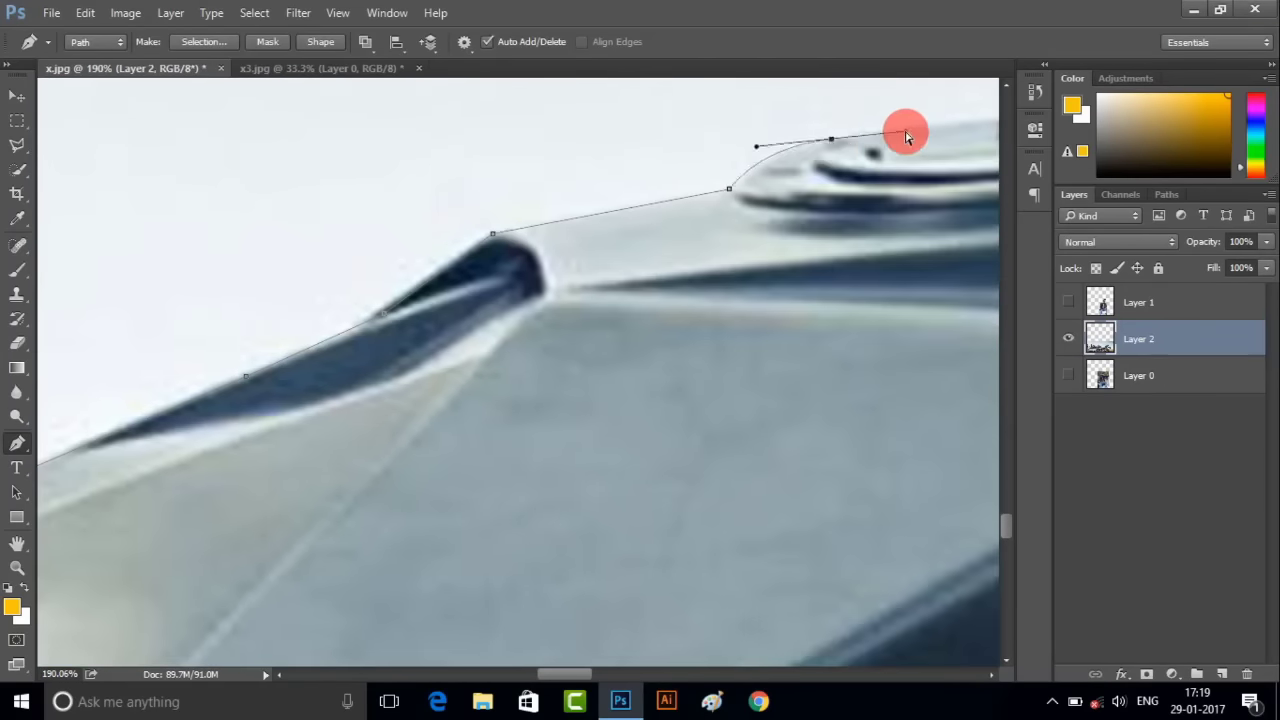
scroll(906, 137, right, 5)
click(663, 197)
click(666, 306)
scroll(737, 400, right, 3)
click(531, 631)
scroll(537, 617, right, 2)
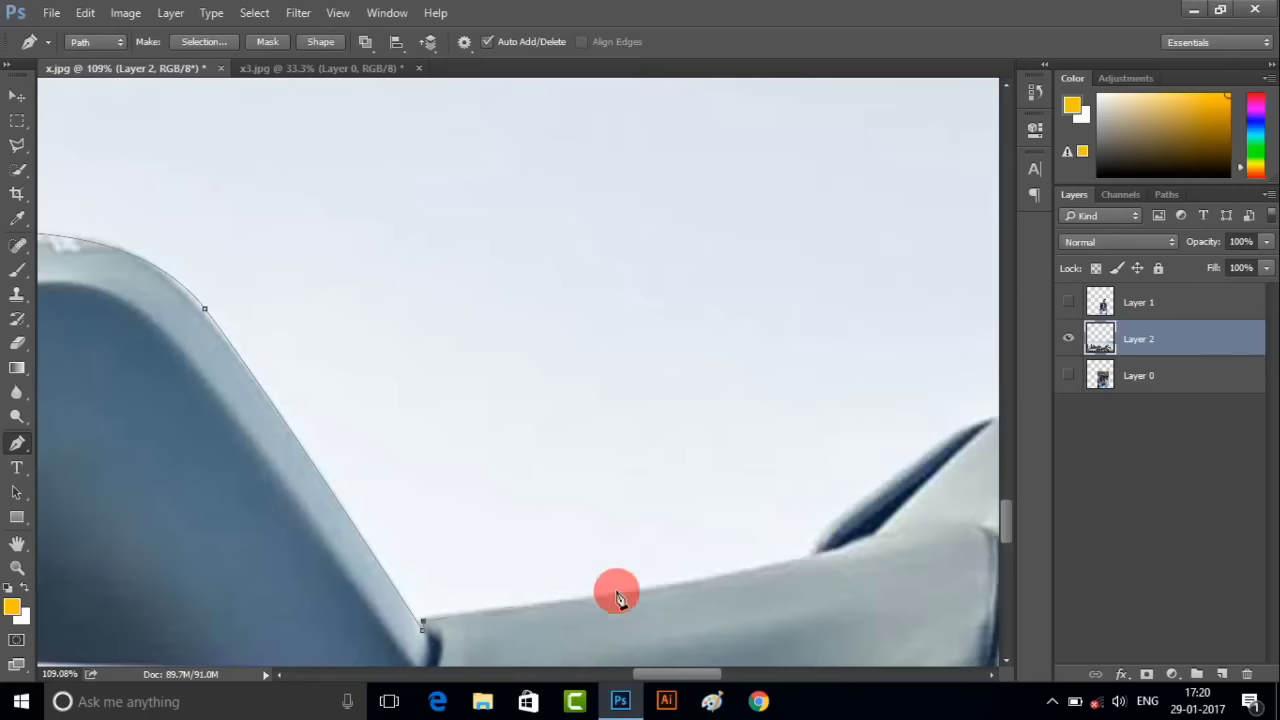
scroll(617, 597, right, 3)
click(806, 423)
scroll(806, 423, down, 3)
click(971, 229)
- Curve the path around the rear rack and review the traced outline
scroll(971, 229, right, 3)
scroll(940, 246, right, 3)
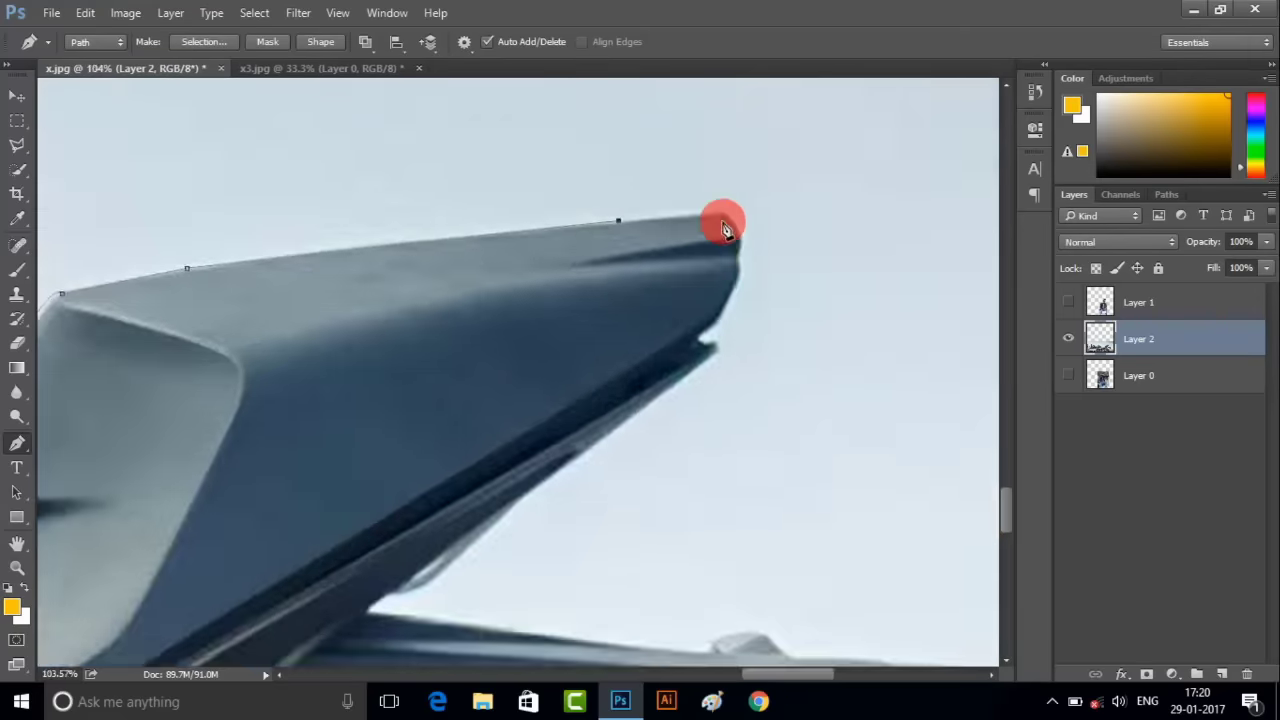
scroll(725, 228, down, 3)
scroll(686, 386, down, 2)
scroll(337, 551, up, 3)
drag(433, 453, 530, 515)
scroll(820, 451, down, 3)
scroll(749, 463, down, 3)
scroll(866, 600, down, 3)
scroll(866, 636, up, 2)
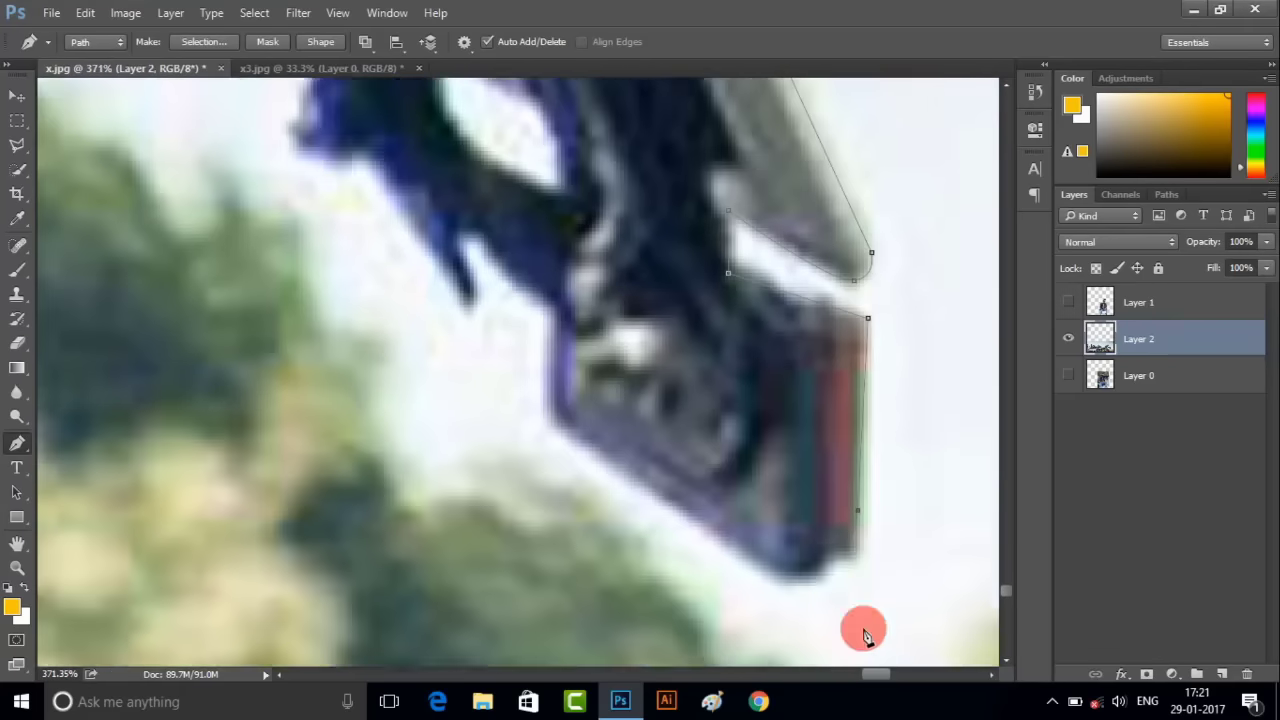
scroll(526, 249, down, 2)
scroll(354, 360, up, 3)
scroll(289, 260, up, 3)
scroll(278, 120, up, 3)
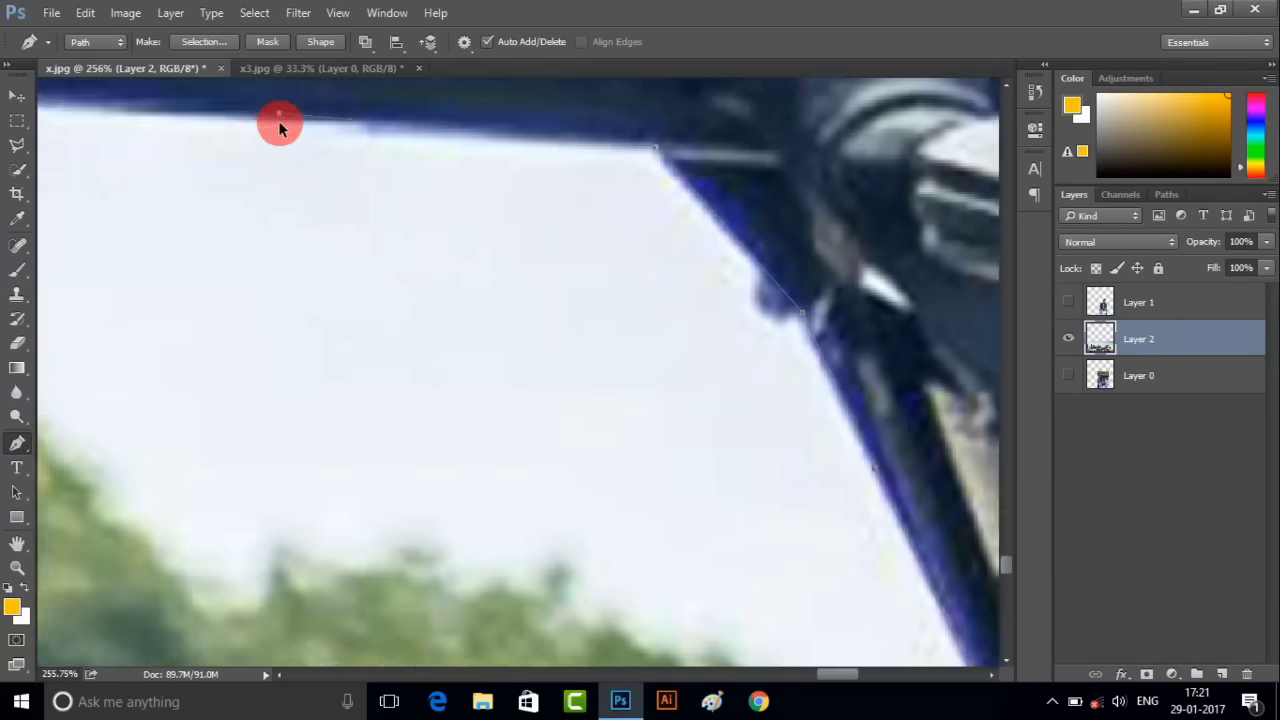
scroll(250, 160, down, 3)
scroll(223, 586, down, 2)
scroll(755, 335, up, 2)
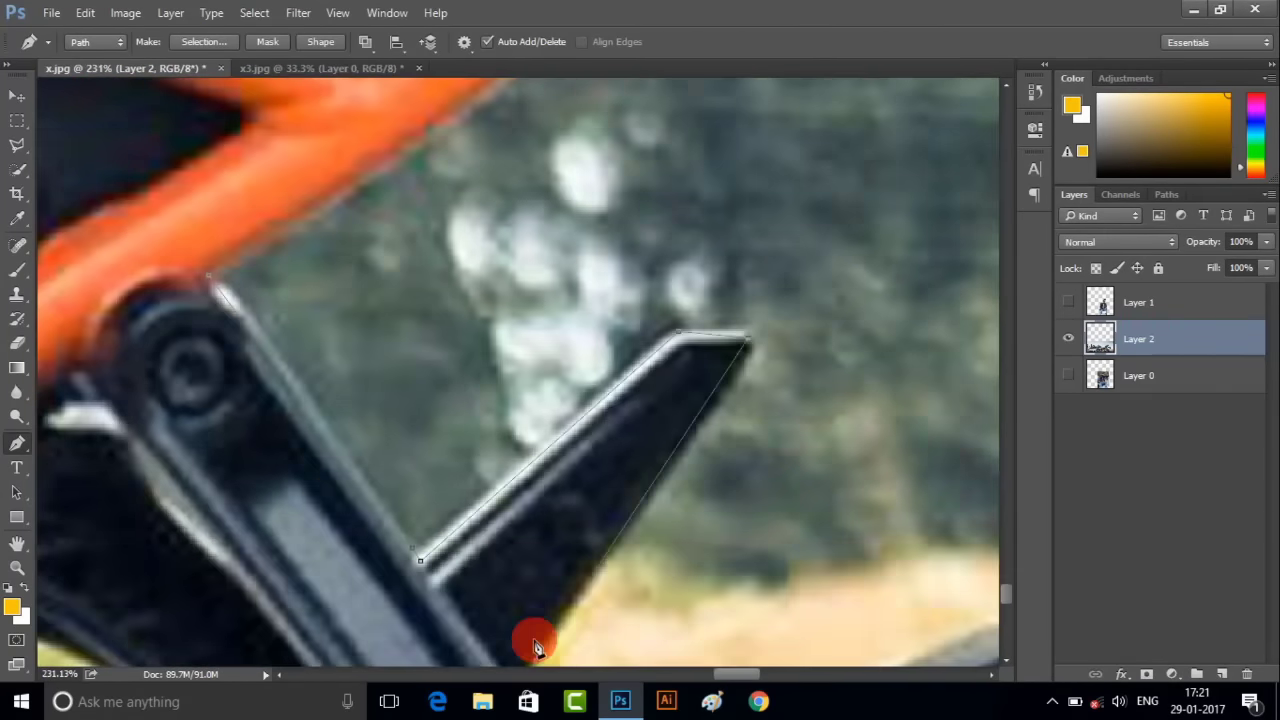
scroll(535, 645, down, 3)
scroll(997, 374, down, 2)
scroll(877, 309, down, 2)
scroll(950, 256, down, 2)
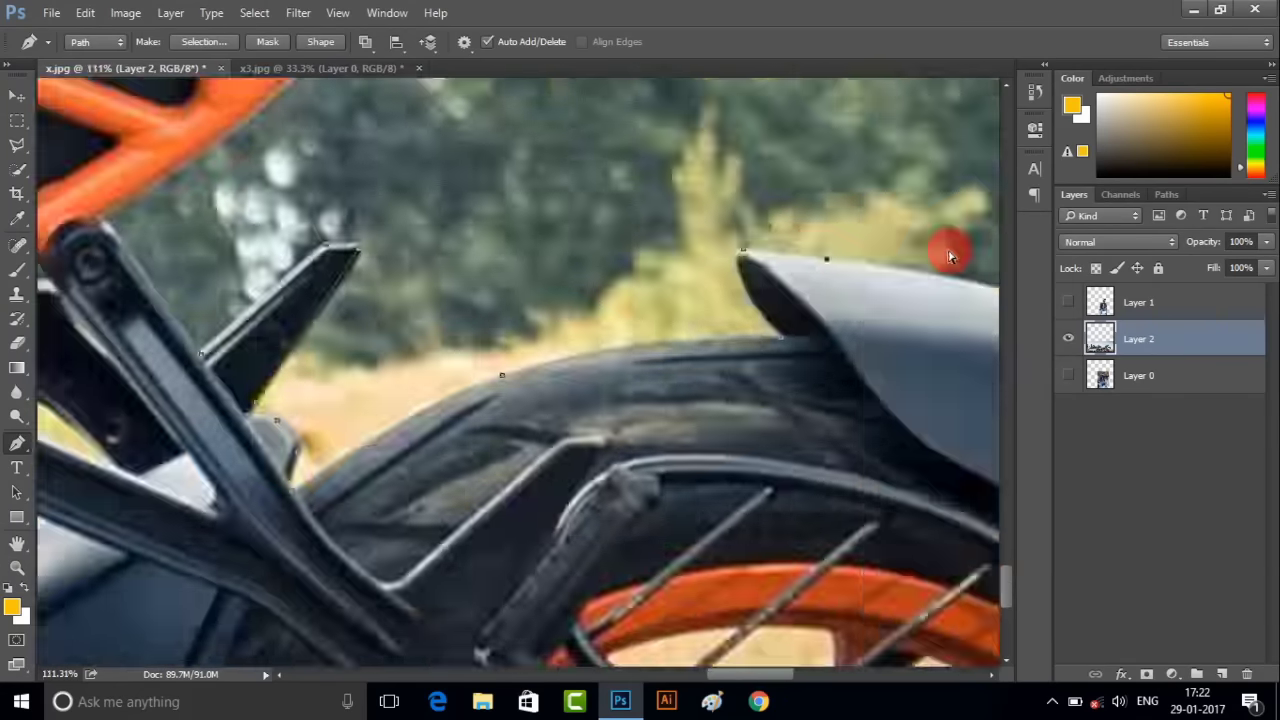
scroll(700, 268, down, 2)
scroll(695, 260, up, 2)
scroll(695, 257, up, 2)
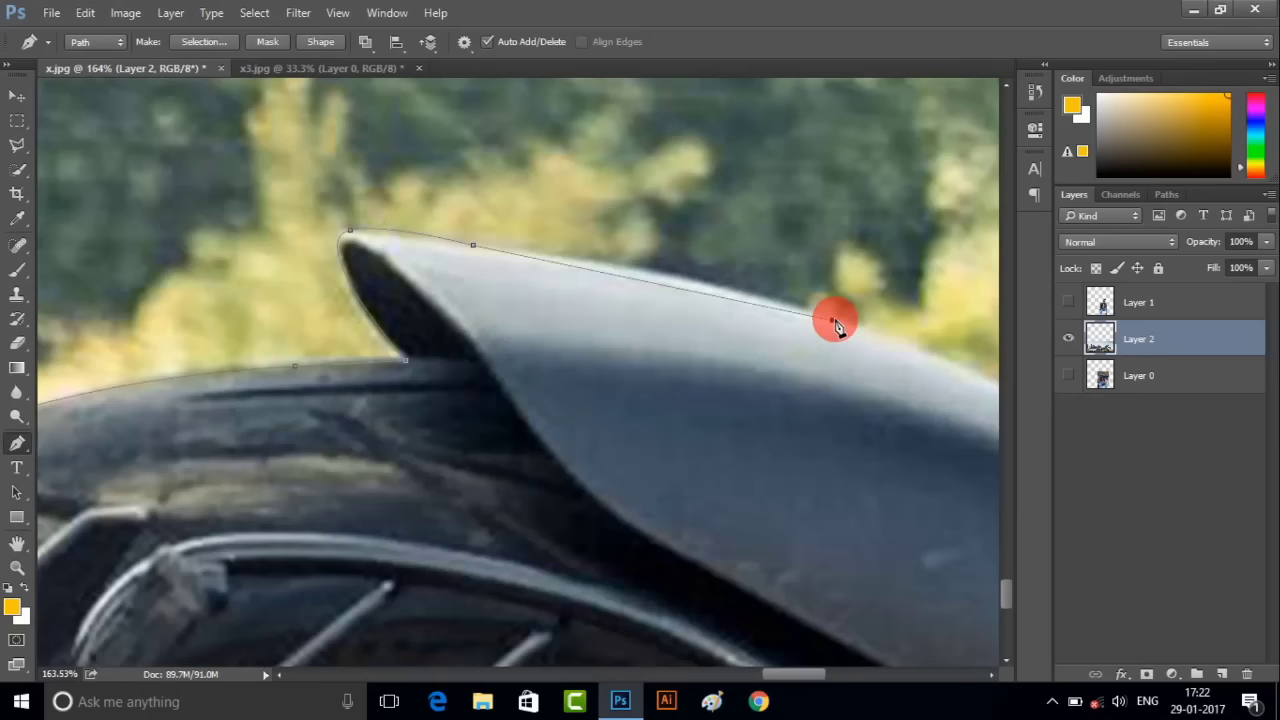
scroll(838, 330, right, 3)
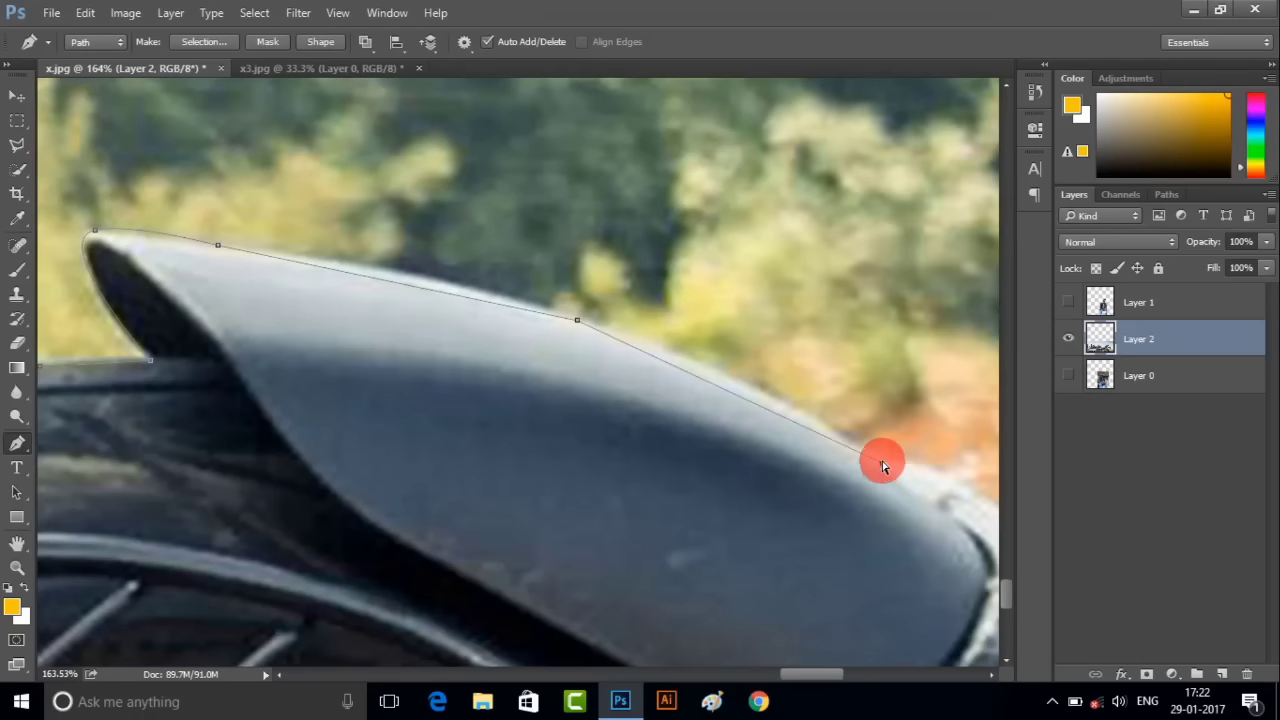
scroll(882, 466, right, 2)
- Undo the misplaced path points and re-trace the rear fender down to its end
key(ctrl+alt+z)
key(ctrl+alt+z)
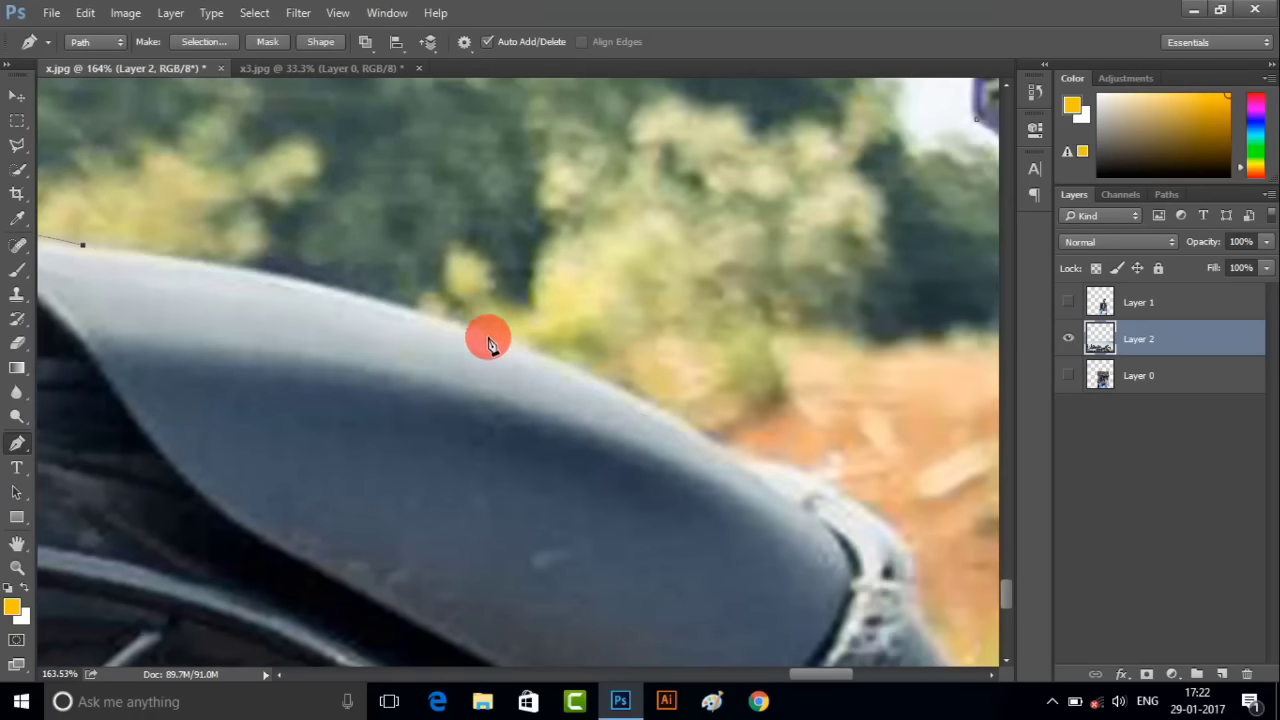
click(643, 394)
click(756, 468)
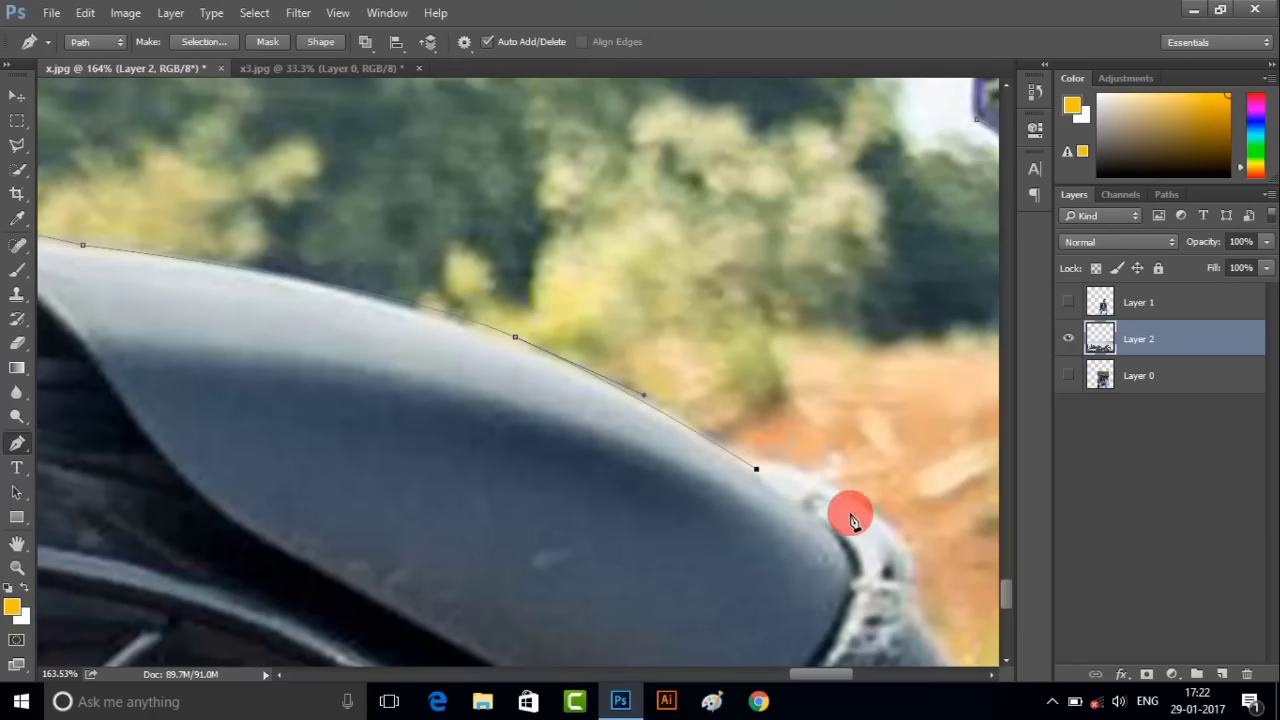
drag(885, 514, 920, 557)
click(897, 593)
scroll(920, 606, down, 2)
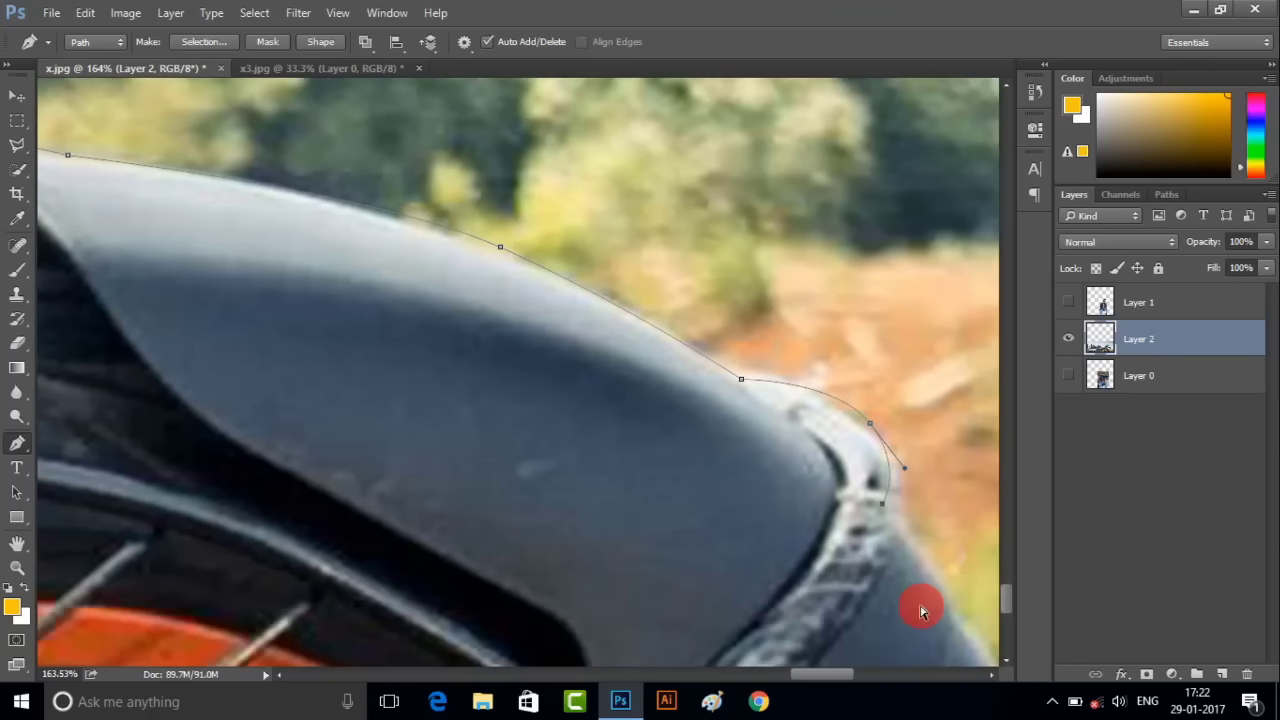
scroll(930, 590, right, 2)
scroll(936, 580, down, 3)
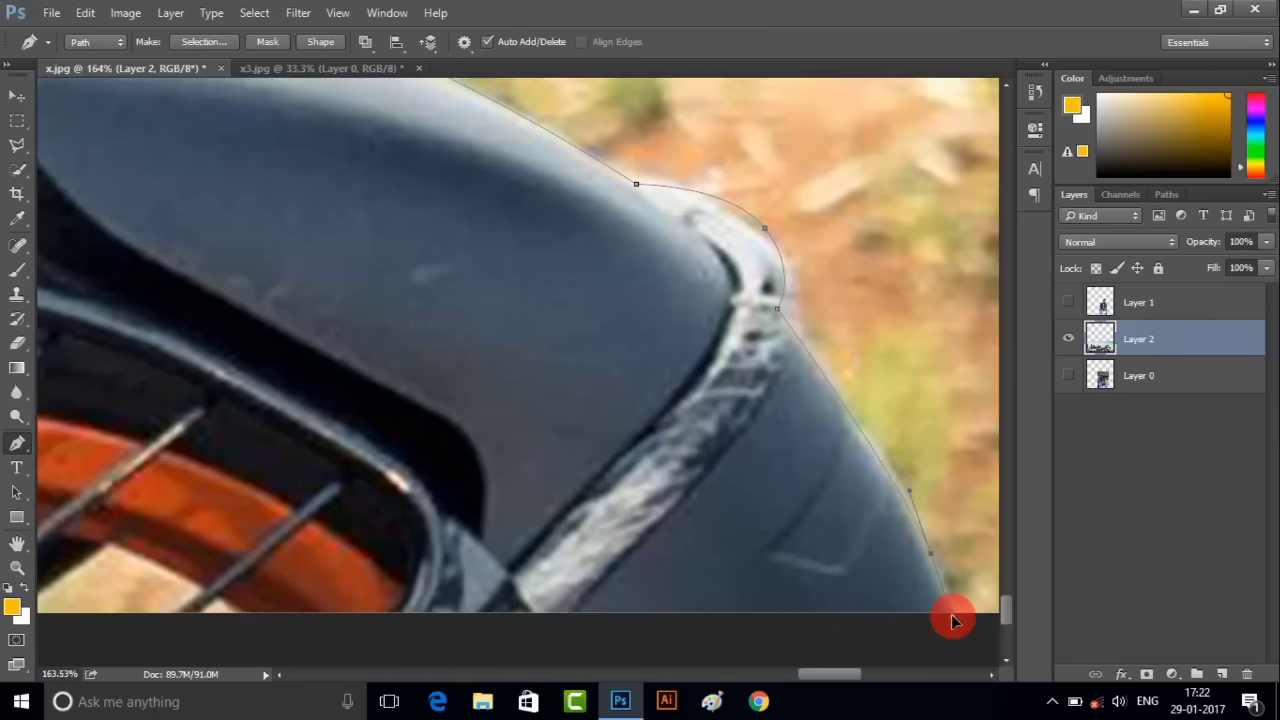
scroll(945, 657, down, 3)
scroll(857, 640, down, 3)
scroll(777, 560, down, 3)
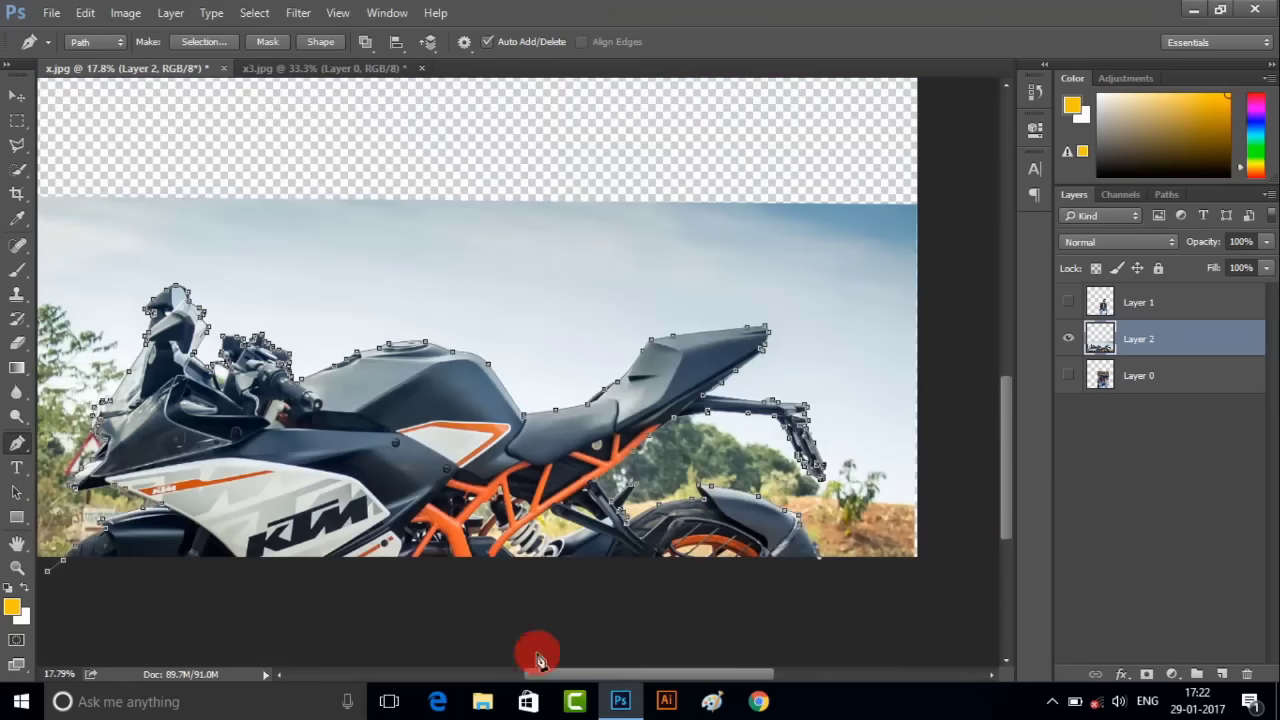
scroll(292, 612, left, 3)
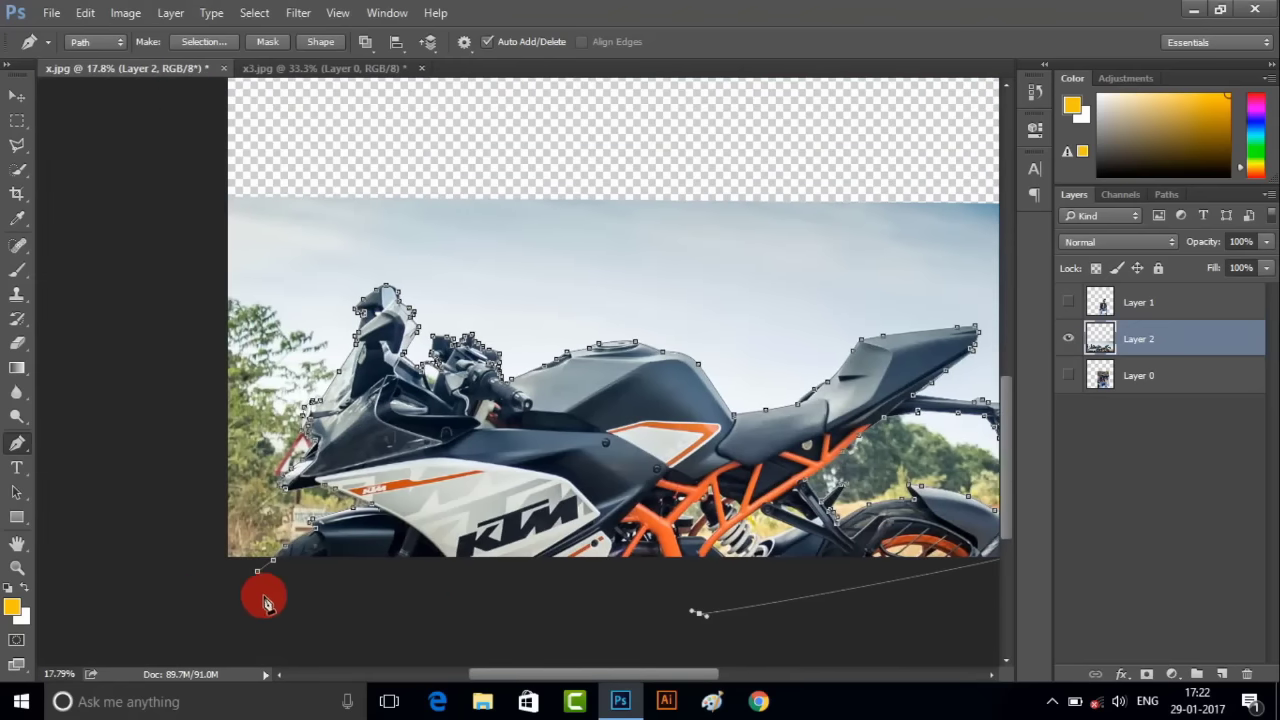
- Turn the bike path into a selection, copy the bike to its own layer, and delete the sky layer
right_click(460, 545)
click(534, 251)
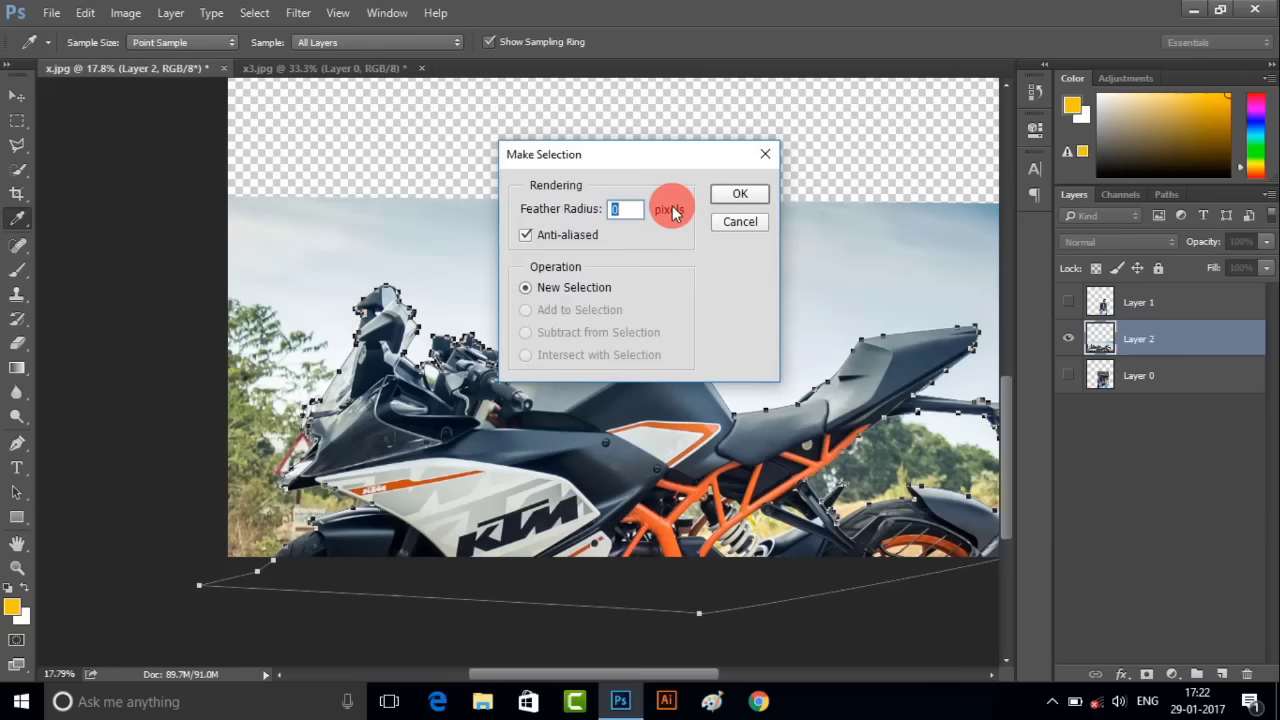
click(738, 194)
key(Delete)
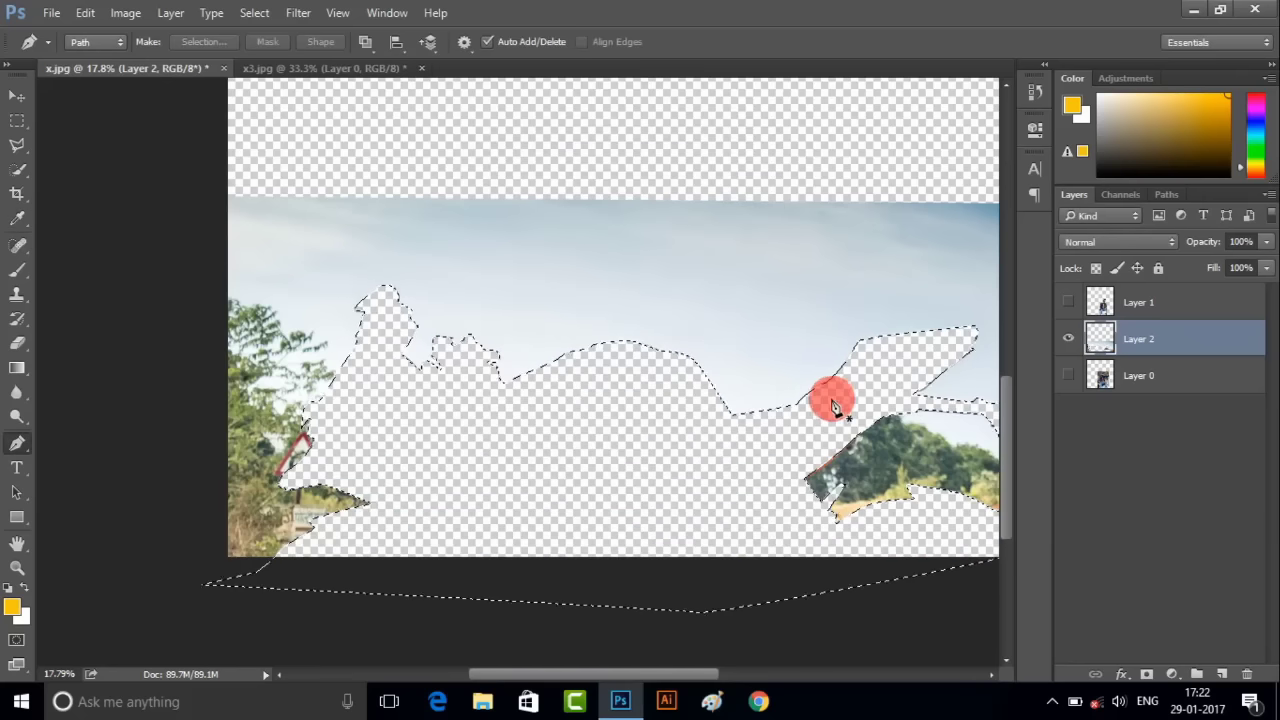
key(ctrl+z)
key(ctrl+j)
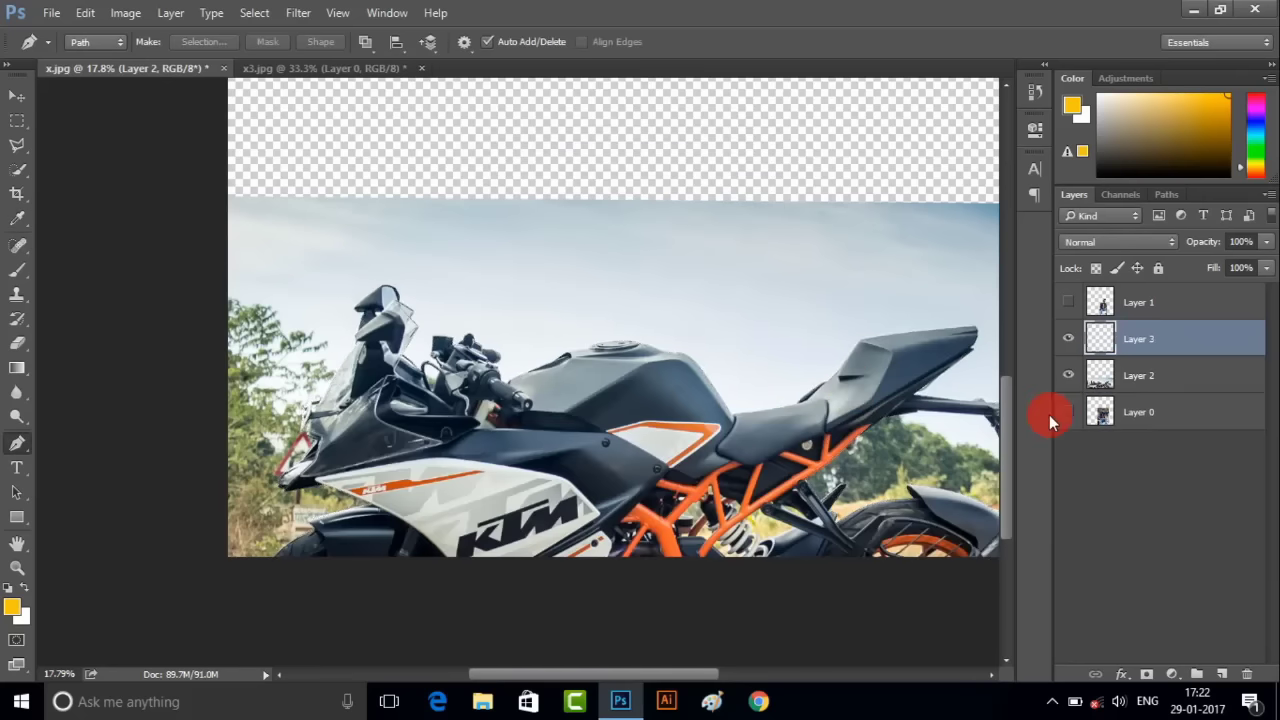
click(1140, 388)
click(1241, 678)
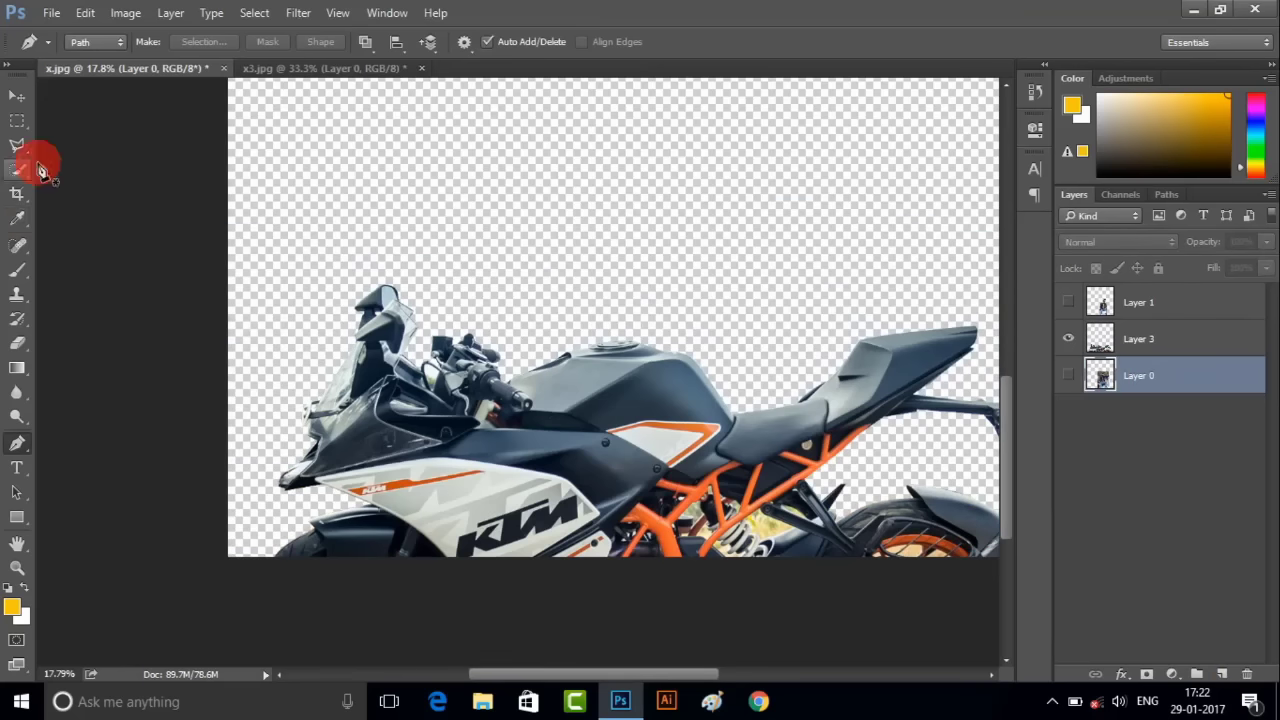
- Outline the gap inside the mirror and delete its background
scroll(500, 486, up, 3)
scroll(471, 286, up, 2)
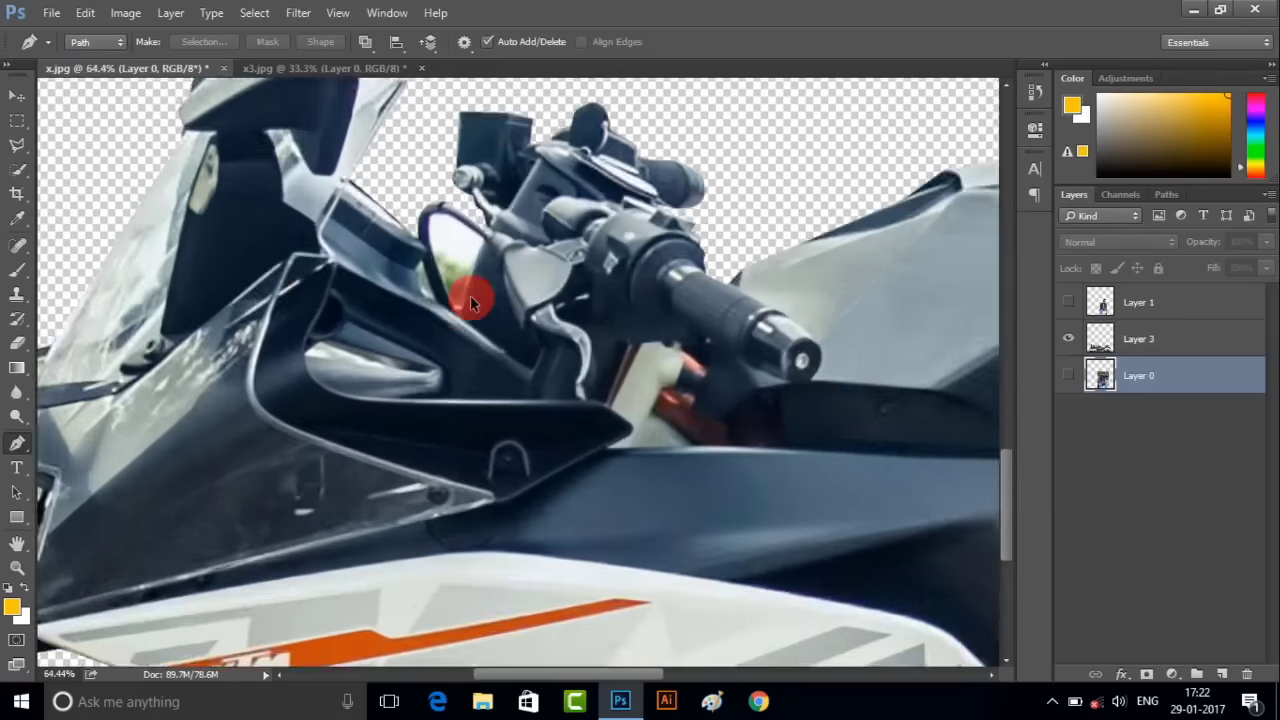
scroll(449, 354, up, 2)
scroll(423, 434, up, 5)
scroll(537, 510, up, 1)
key(alt+])
click(446, 257)
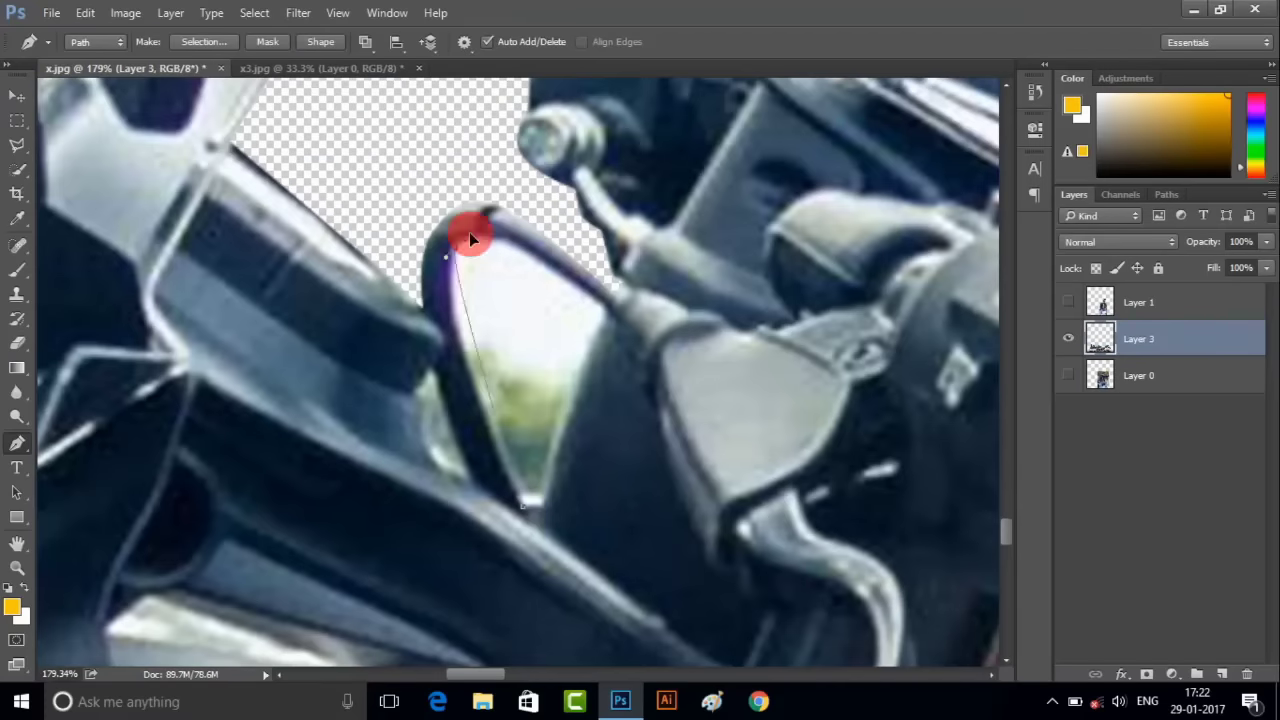
right_click(530, 412)
click(580, 117)
key(Return)
key(Delete)
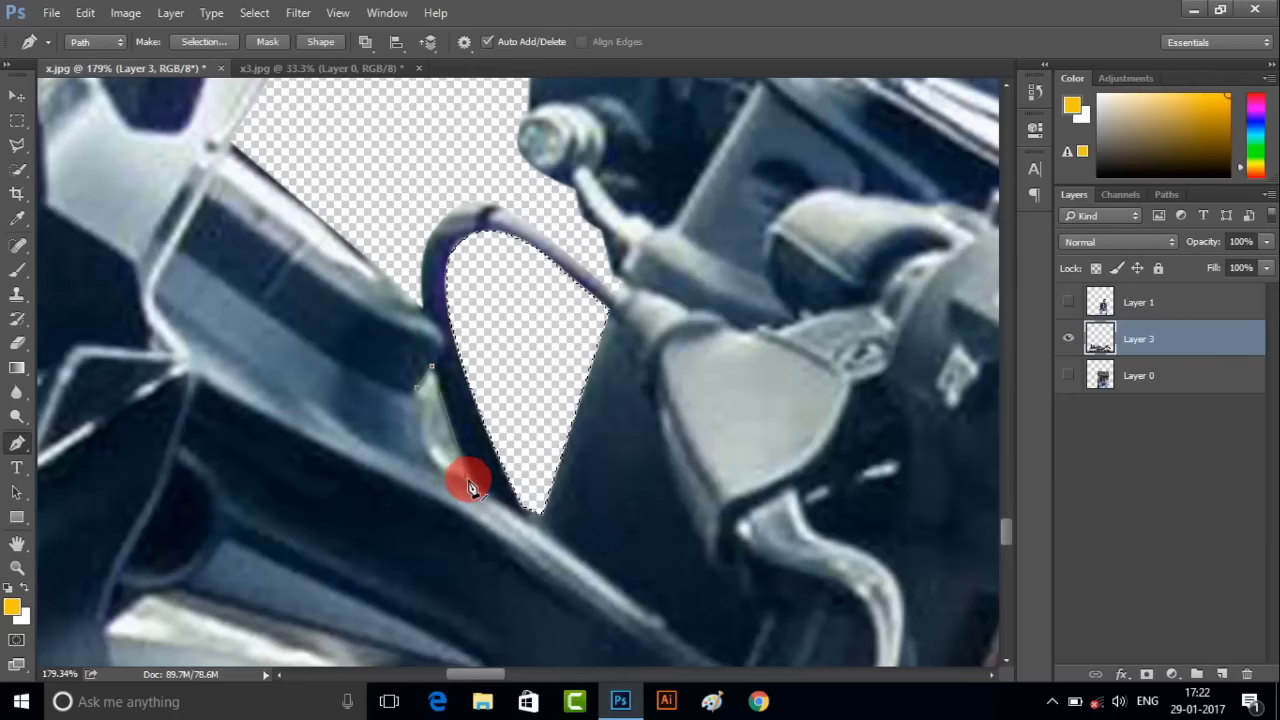
- Trace the gap along the frame tube edge and delete it to transparency
right_click(428, 290)
key(Escape)
scroll(586, 343, down, 5)
scroll(800, 434, up, 3)
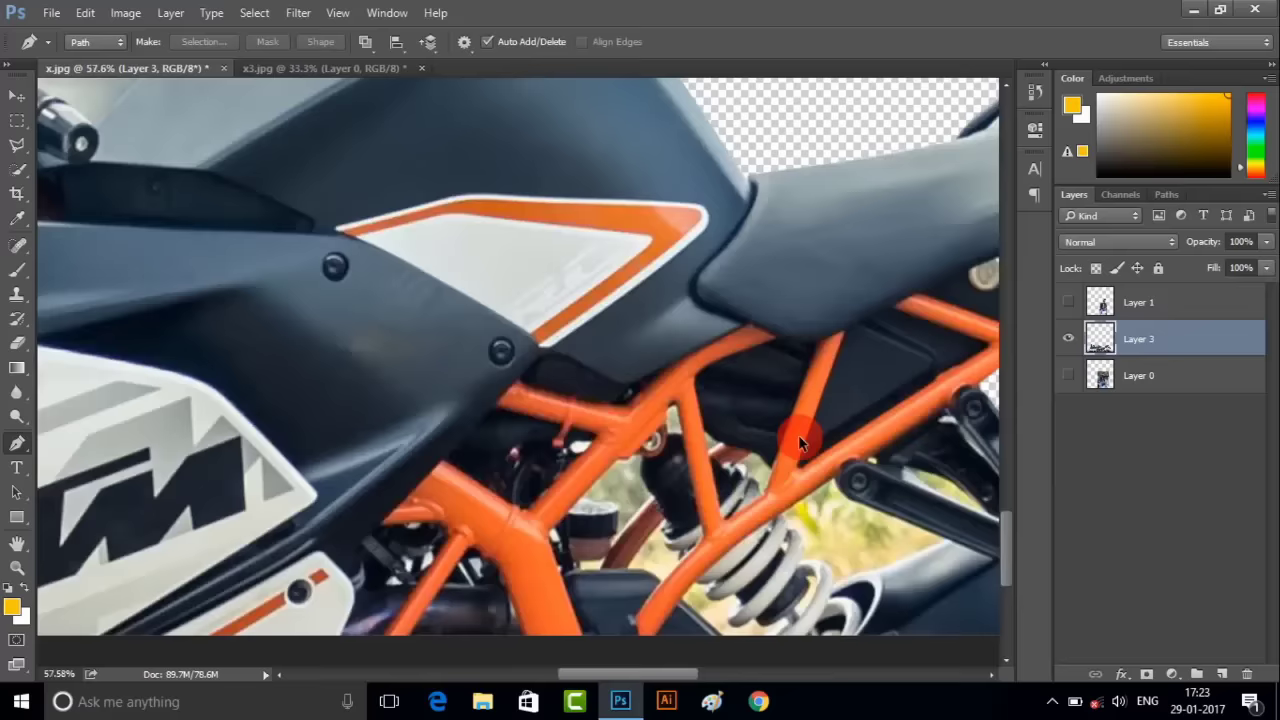
scroll(565, 447, up, 3)
click(542, 495)
scroll(713, 345, up, 3)
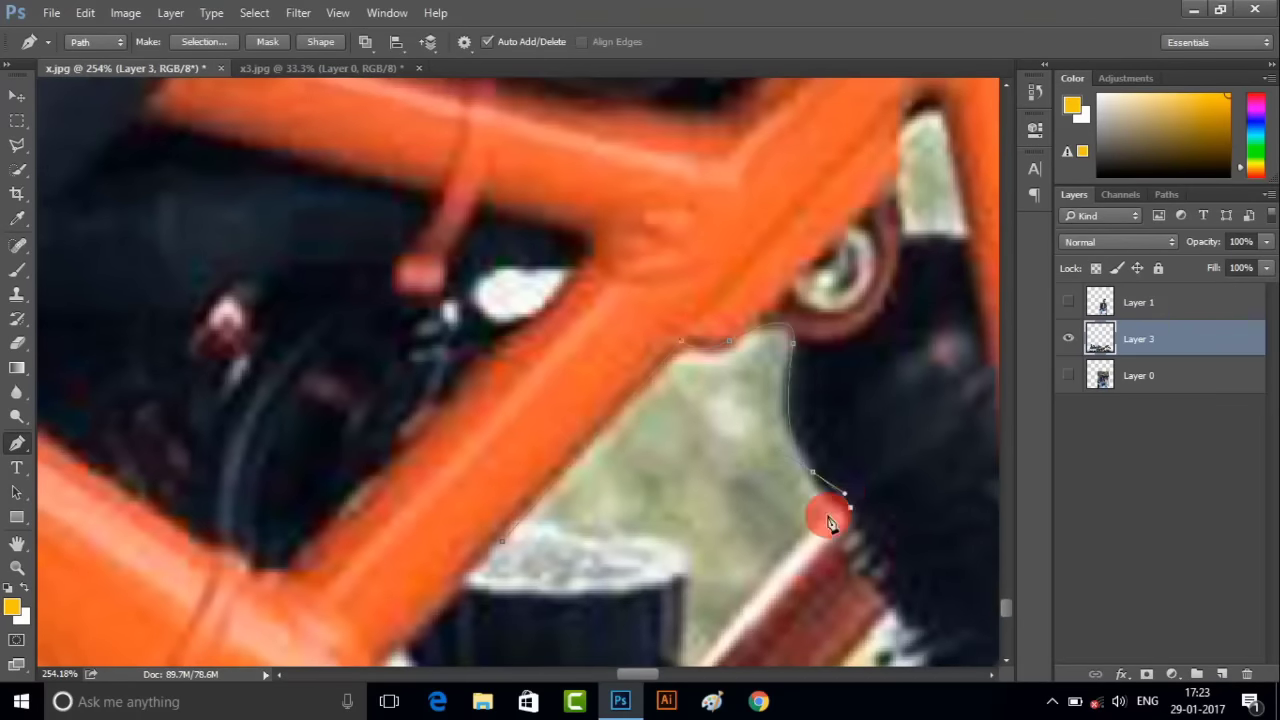
scroll(830, 522, down, 2)
click(681, 570)
right_click(506, 449)
click(560, 380)
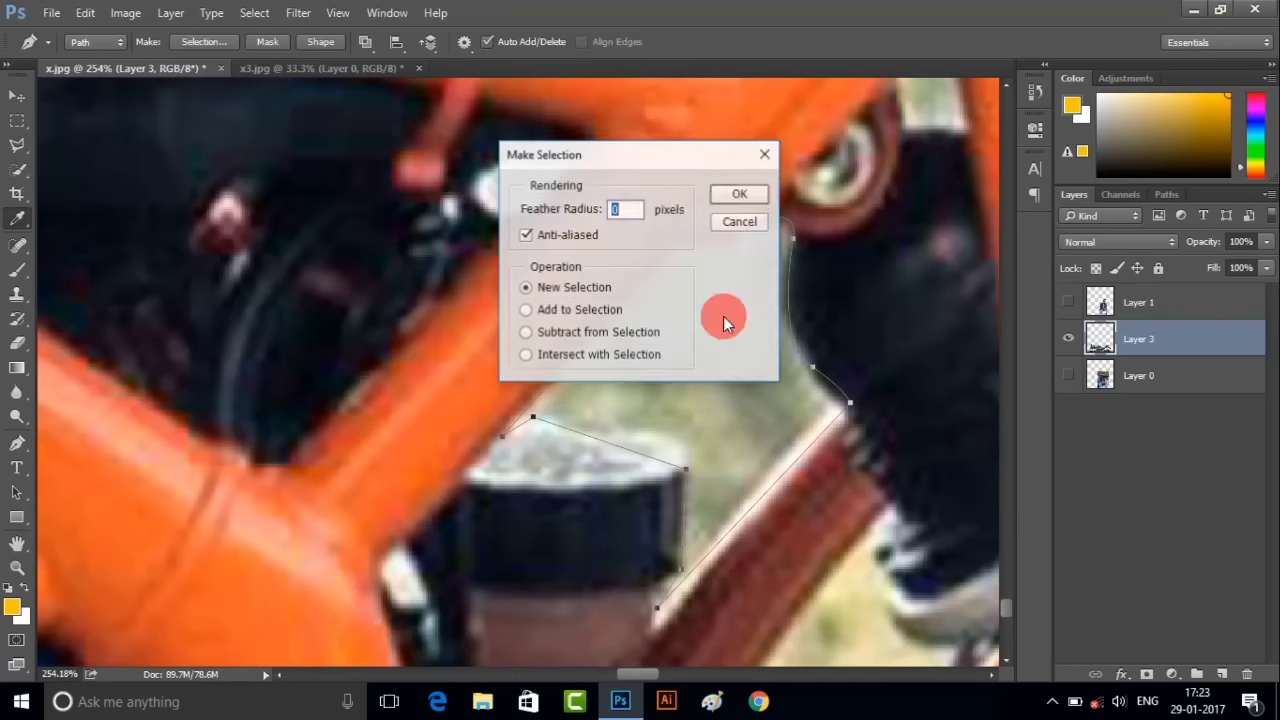
key(Return)
key(Delete)
- Clear the next frame gaps, including the one beside the rear shock
scroll(720, 320, down, 3)
scroll(636, 358, up, 3)
right_click(525, 425)
click(580, 500)
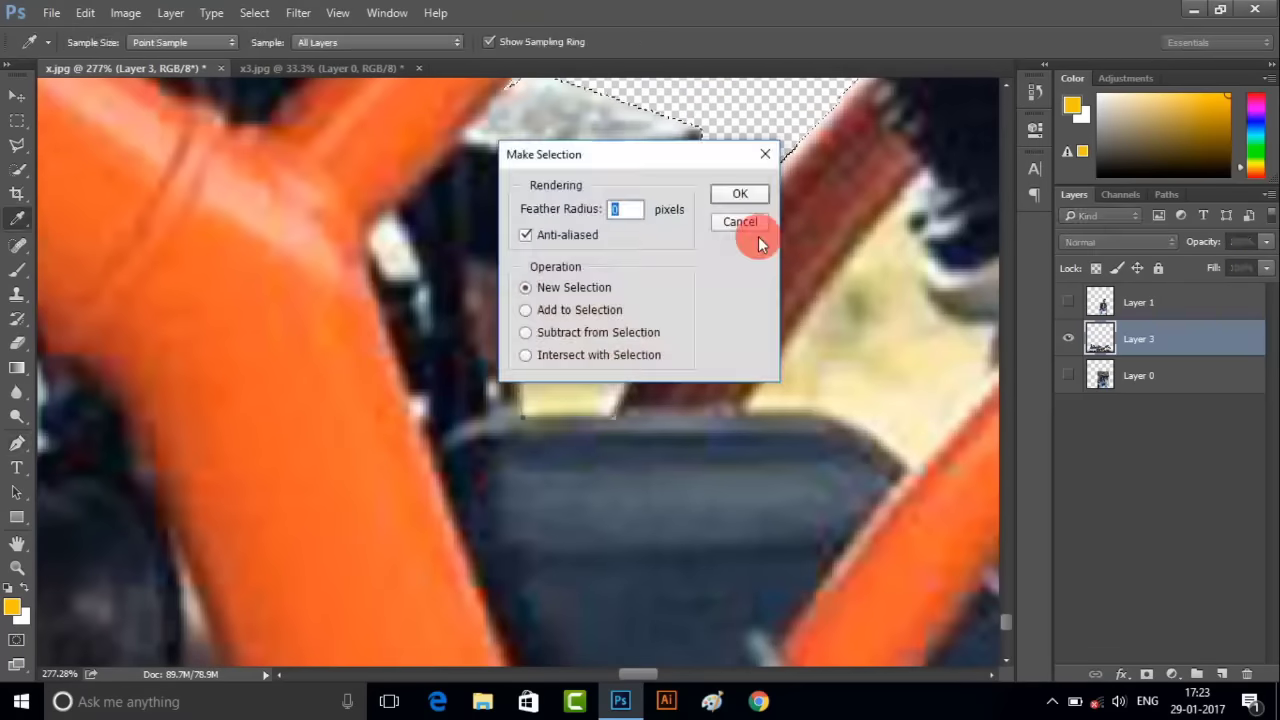
key(Return)
key(Delete)
scroll(571, 400, right, 3)
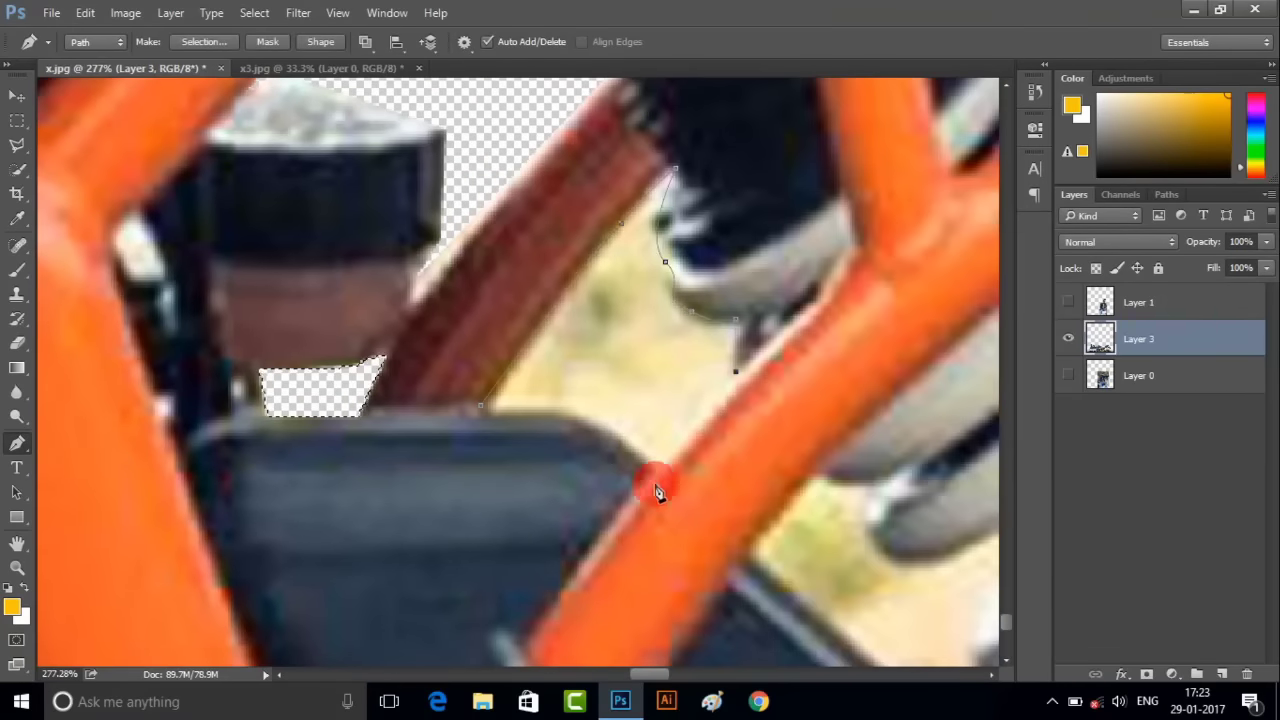
right_click(520, 312)
click(580, 400)
click(737, 194)
key(Delete)
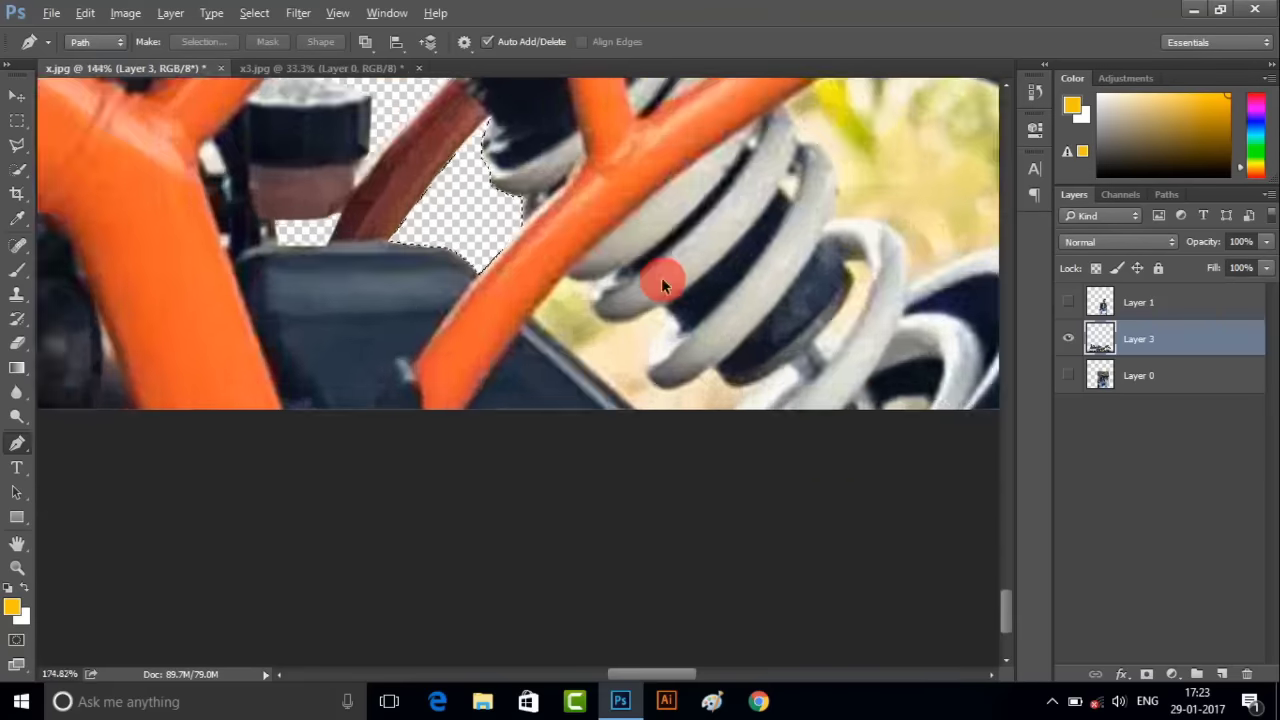
- Quick-select the yellow background behind the swingarm at brush size 25 and delete it
scroll(661, 277, up, 3)
right_click(326, 245)
click(441, 256)
key(bracketleft)
key(bracketleft)
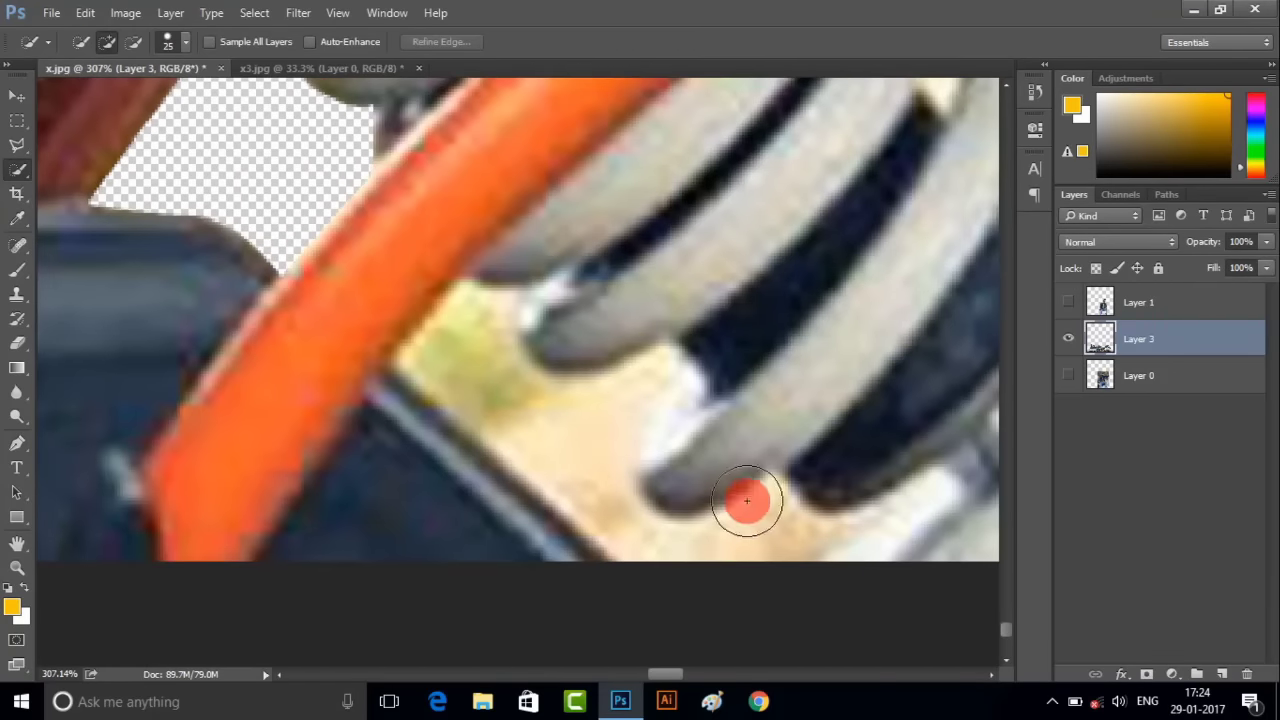
scroll(626, 474, down, 5)
scroll(682, 348, up, 3)
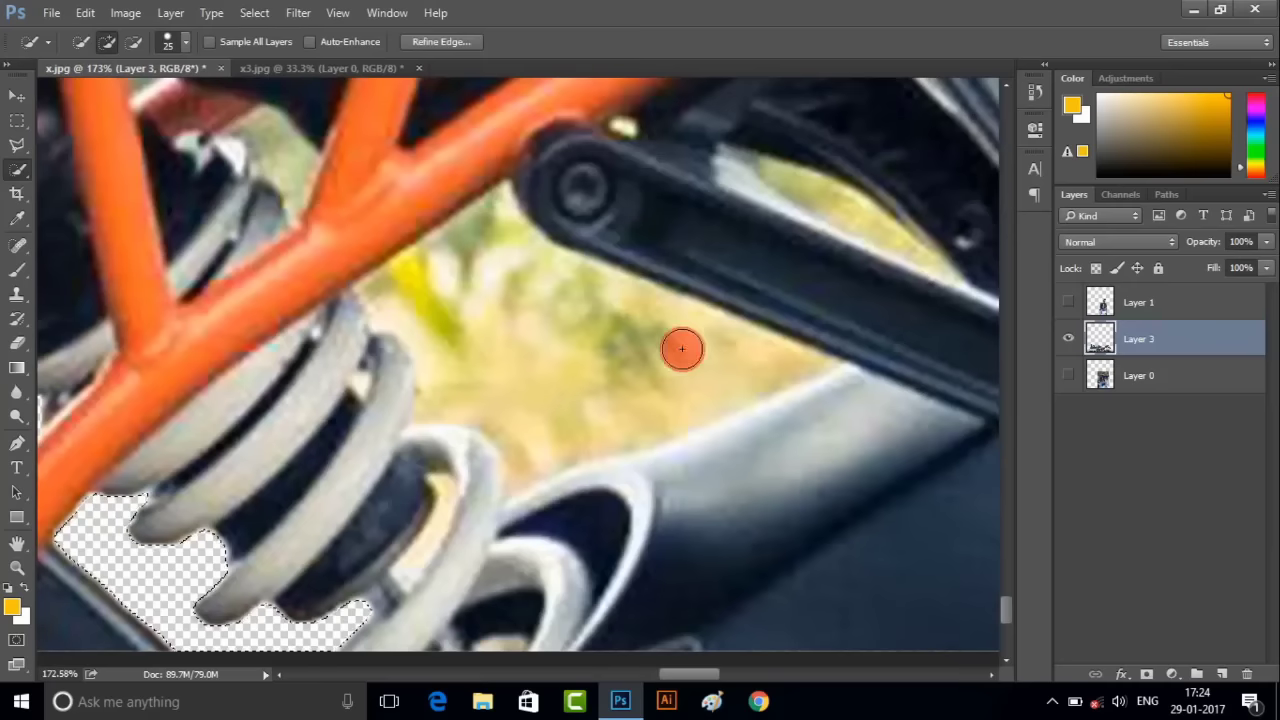
click(540, 314)
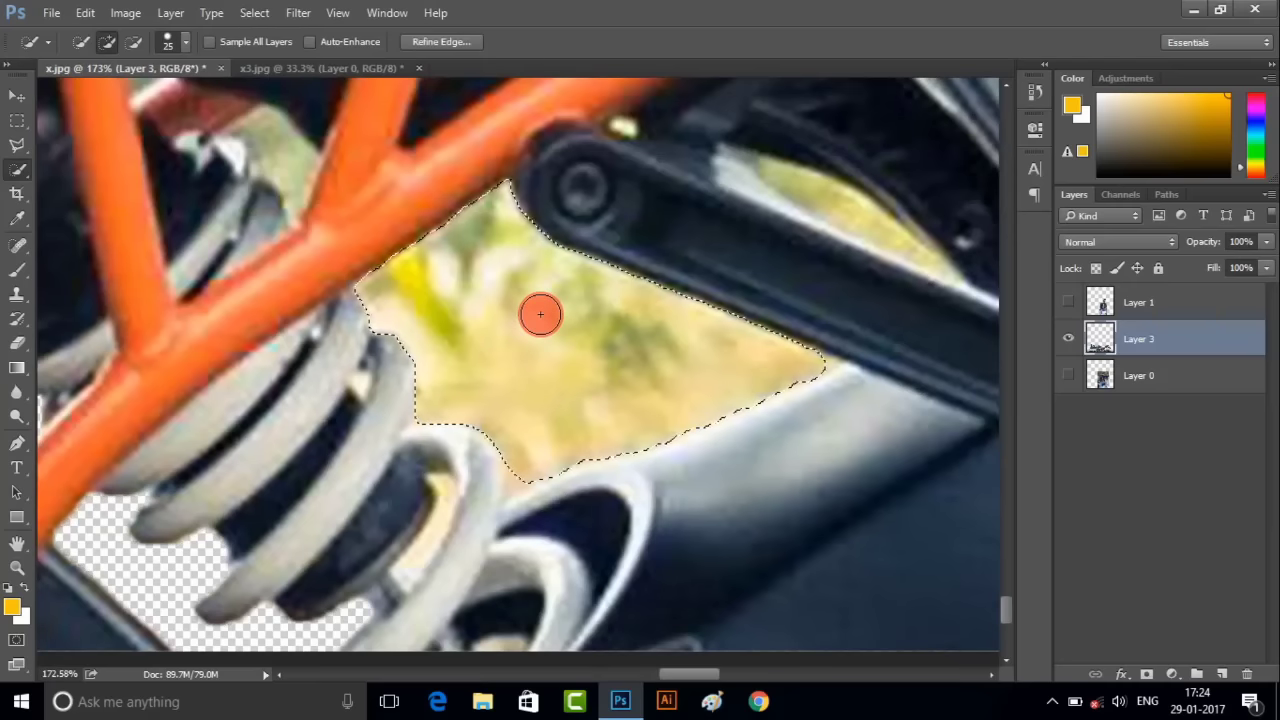
key(Delete)
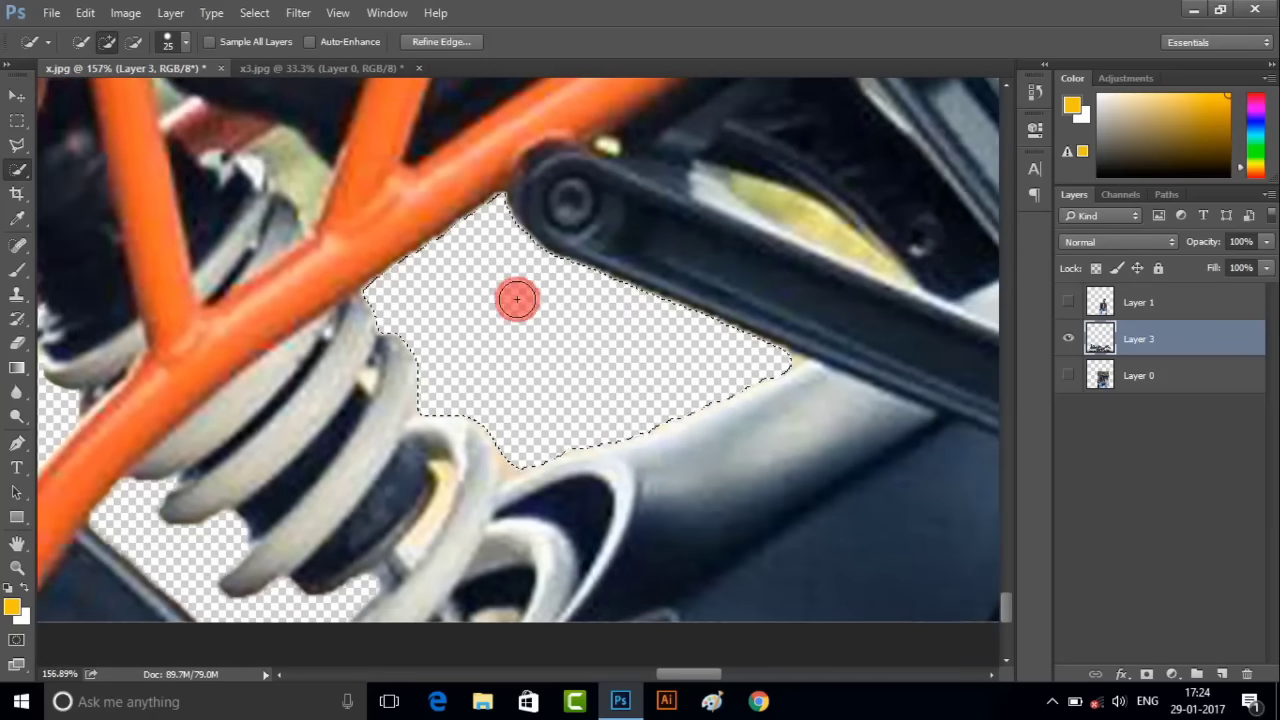
scroll(677, 249, right, 3)
scroll(600, 329, up, 2)
- Outline the remaining yellow patch with the Pen and delete it to transparency
right_click(597, 337)
key(Escape)
key(ctrl+plus)
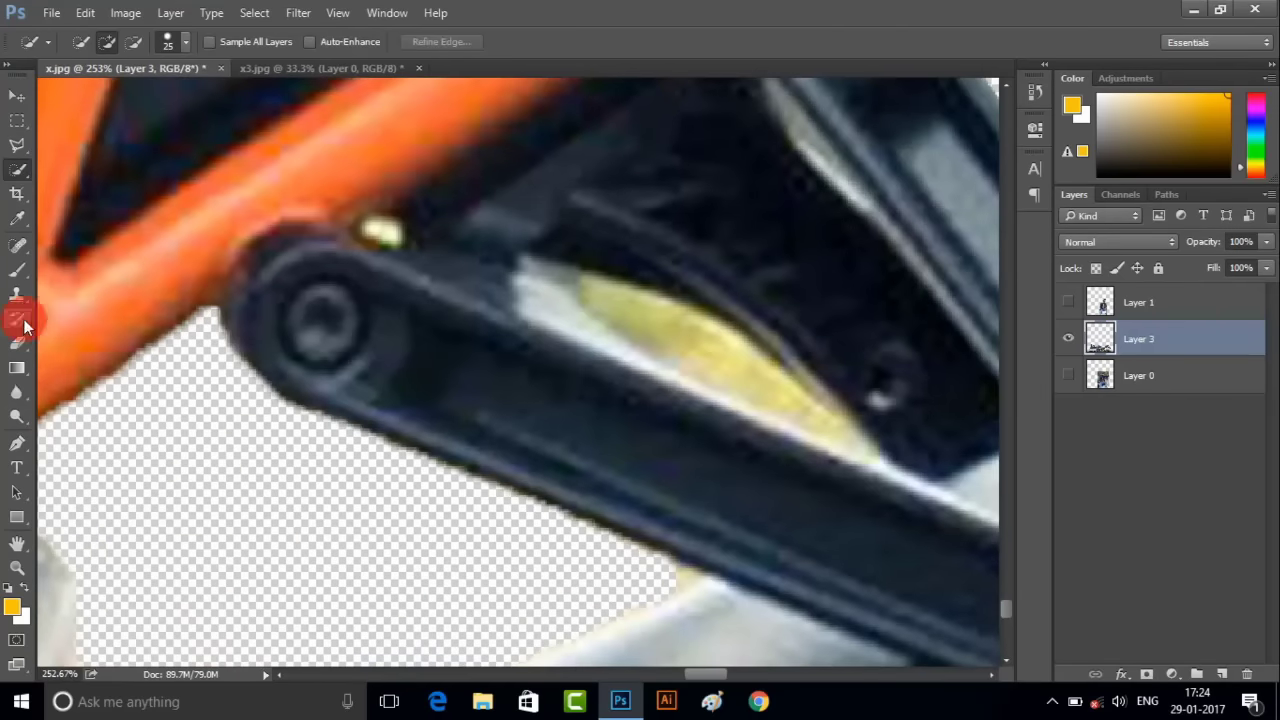
key(p)
scroll(507, 220, up, 3)
click(975, 508)
scroll(975, 508, right, 2)
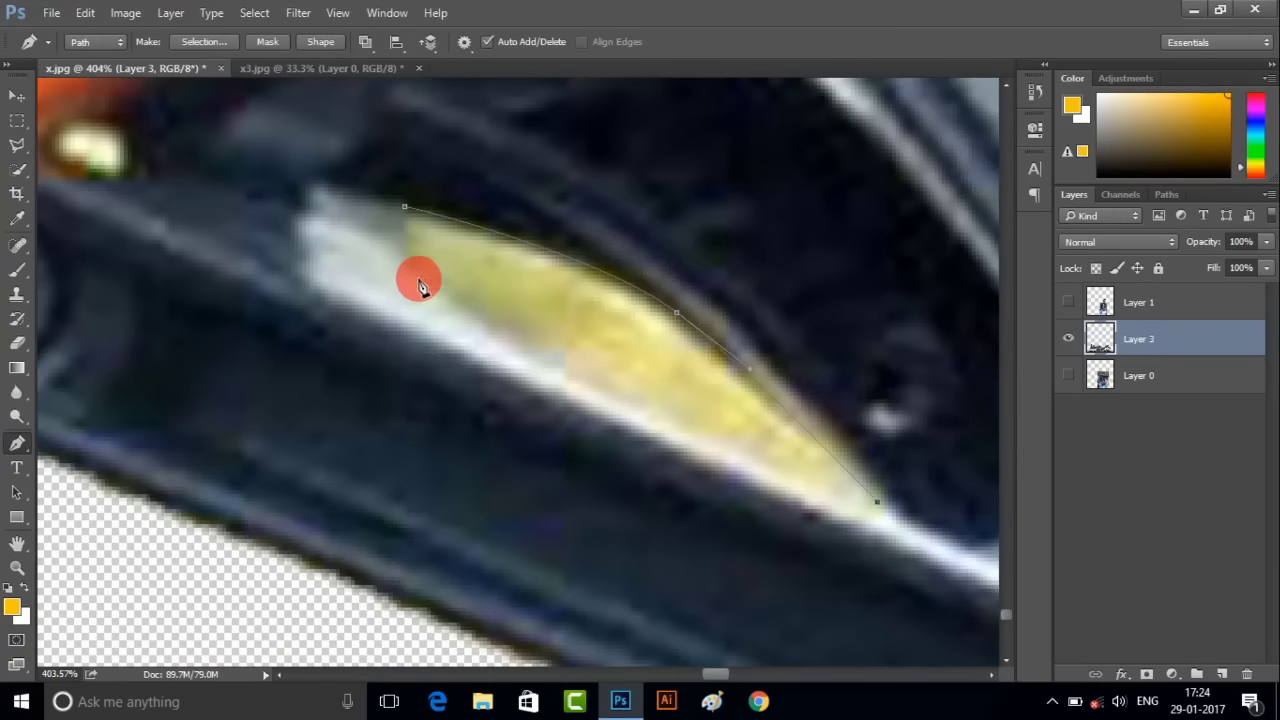
click(405, 212)
key(ctrl+Return)
key(Delete)
key(l)
key(ctrl+minus)
key(ctrl+minus)
key(ctrl+minus)
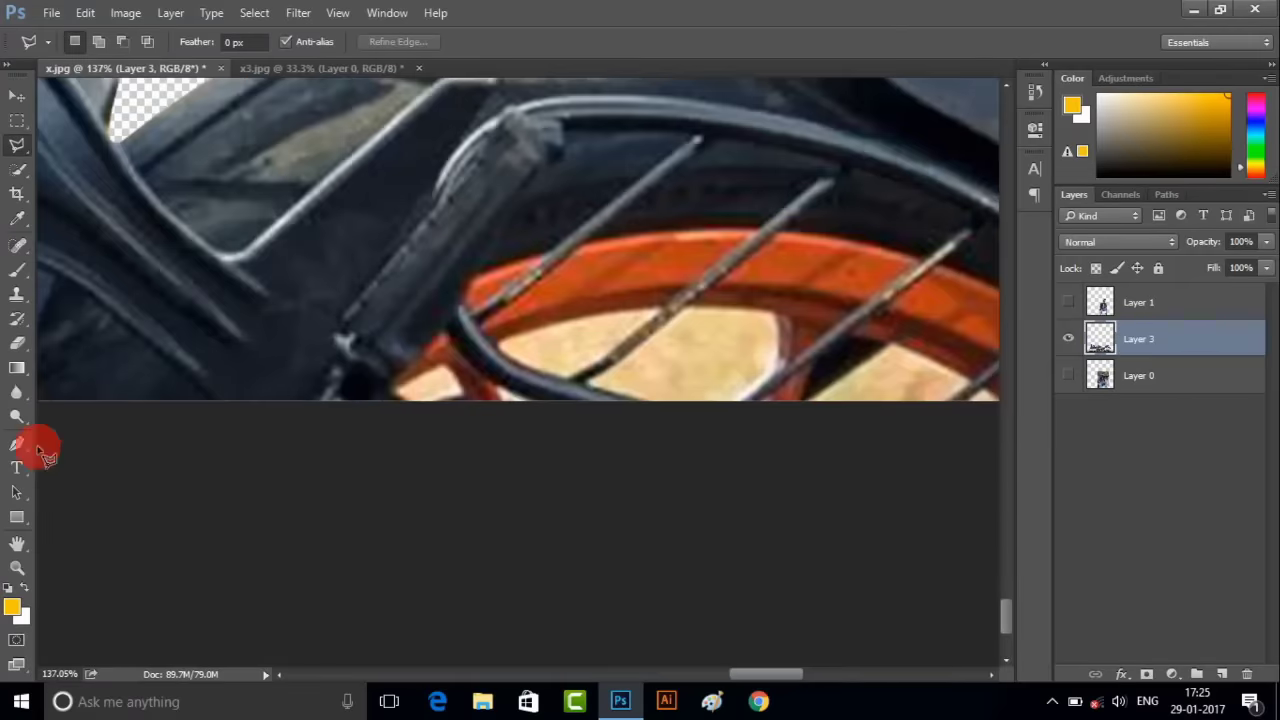
- Trace the gap below the rear rim and delete its background
key(p)
scroll(305, 398, up, 2)
click(244, 412)
right_click(330, 420)
click(423, 337)
key(Return)
key(Delete)
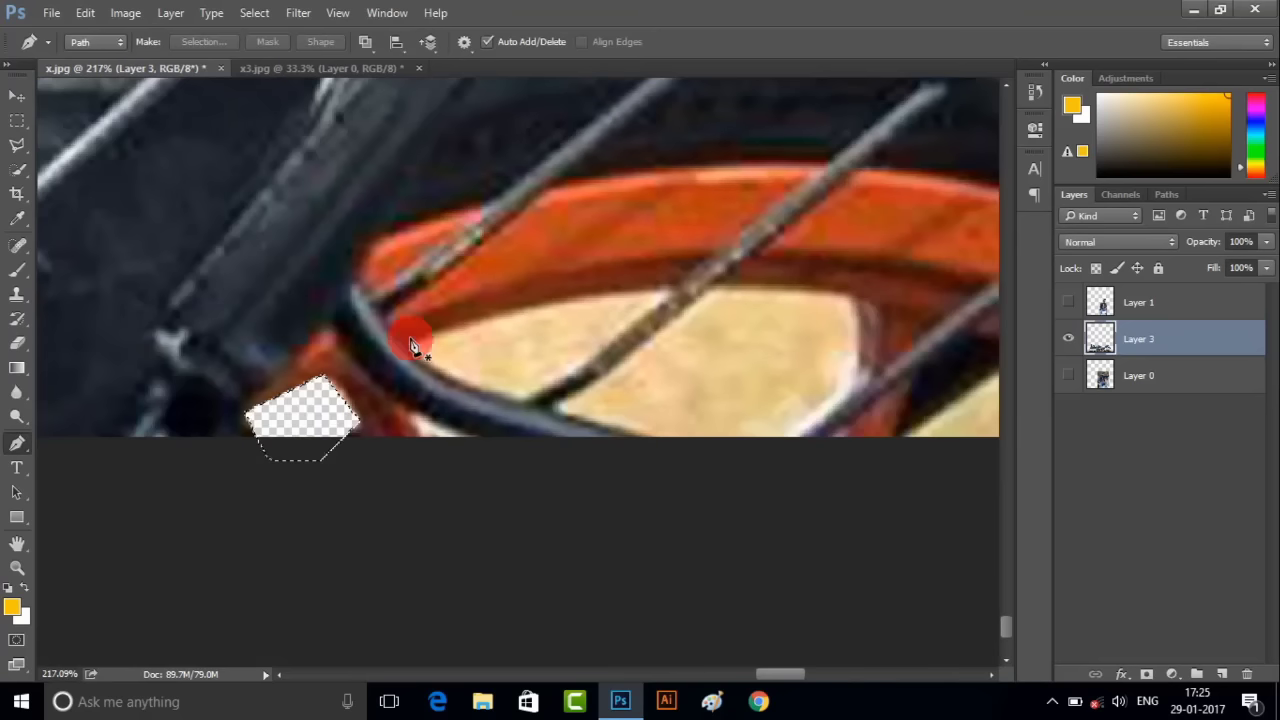
- Outline the spoke gap along the rim's inner edge and clear it
scroll(500, 358, up, 2)
click(885, 259)
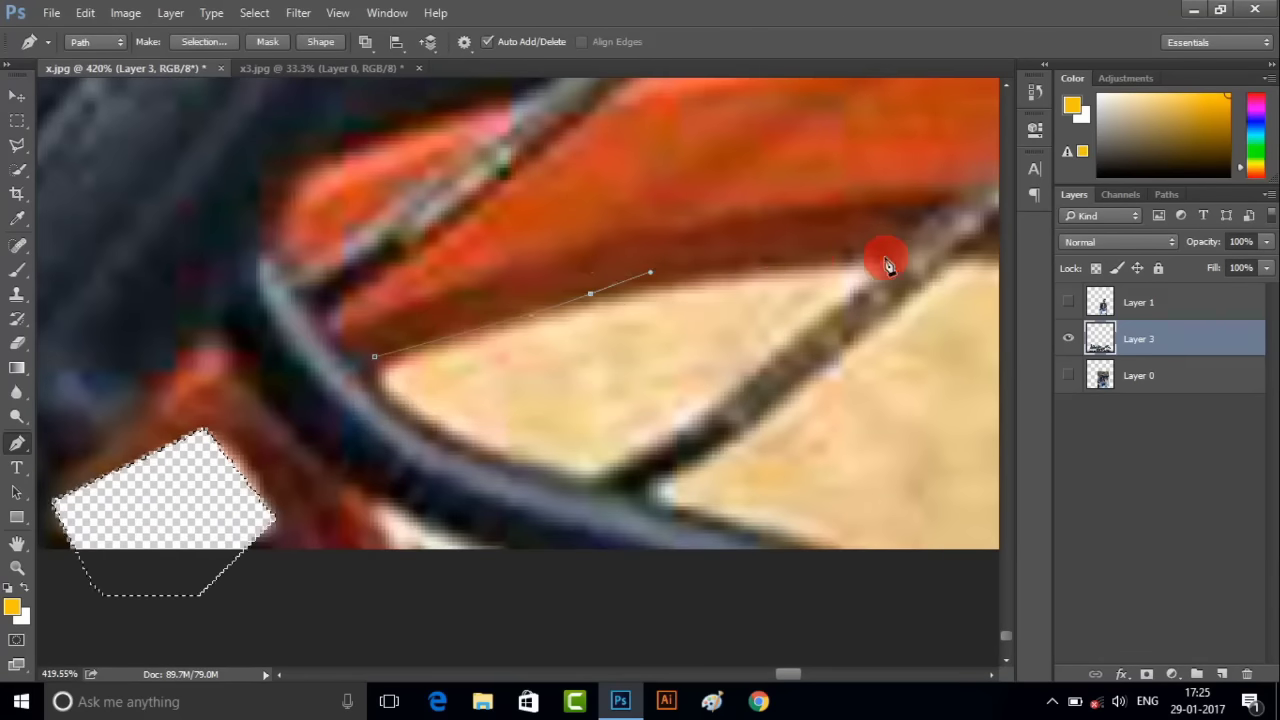
drag(598, 490, 639, 490)
click(375, 368)
right_click(375, 368)
key(Return)
key(Delete)
- Clear the background in the next spoke gap
scroll(666, 237, down, 1)
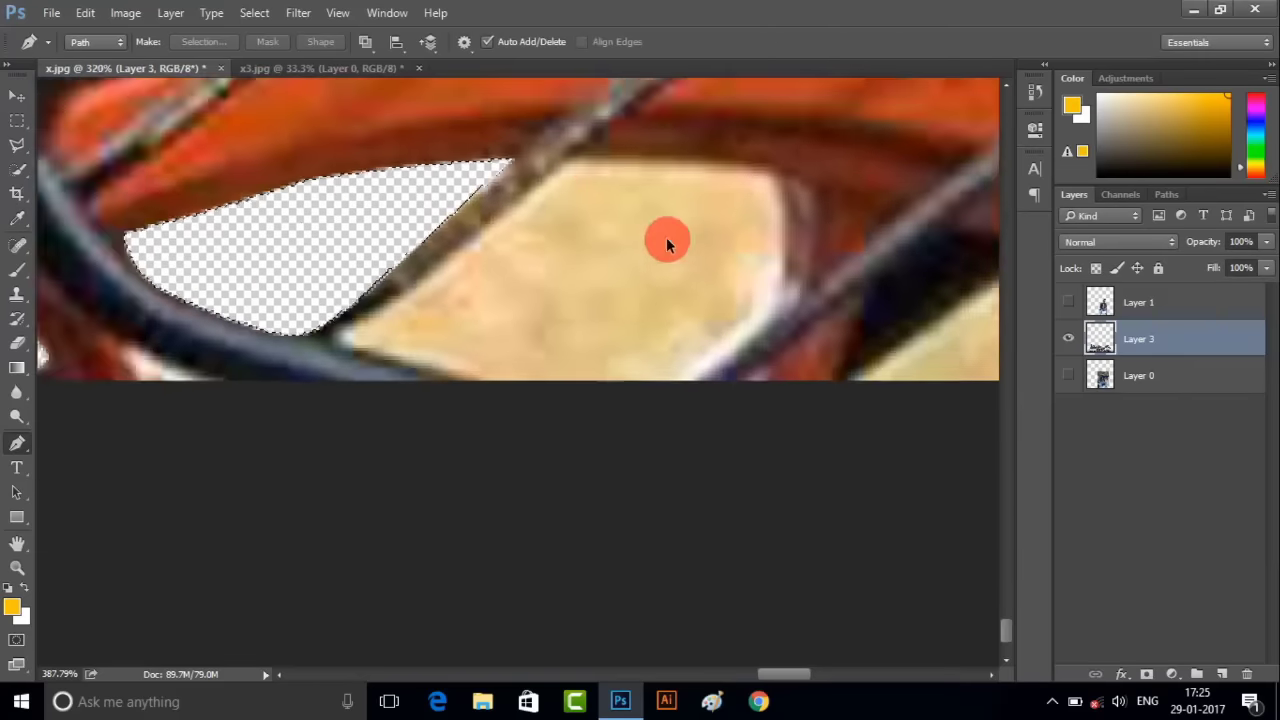
click(758, 388)
click(265, 360)
right_click(330, 420)
click(420, 377)
key(Return)
key(Delete)
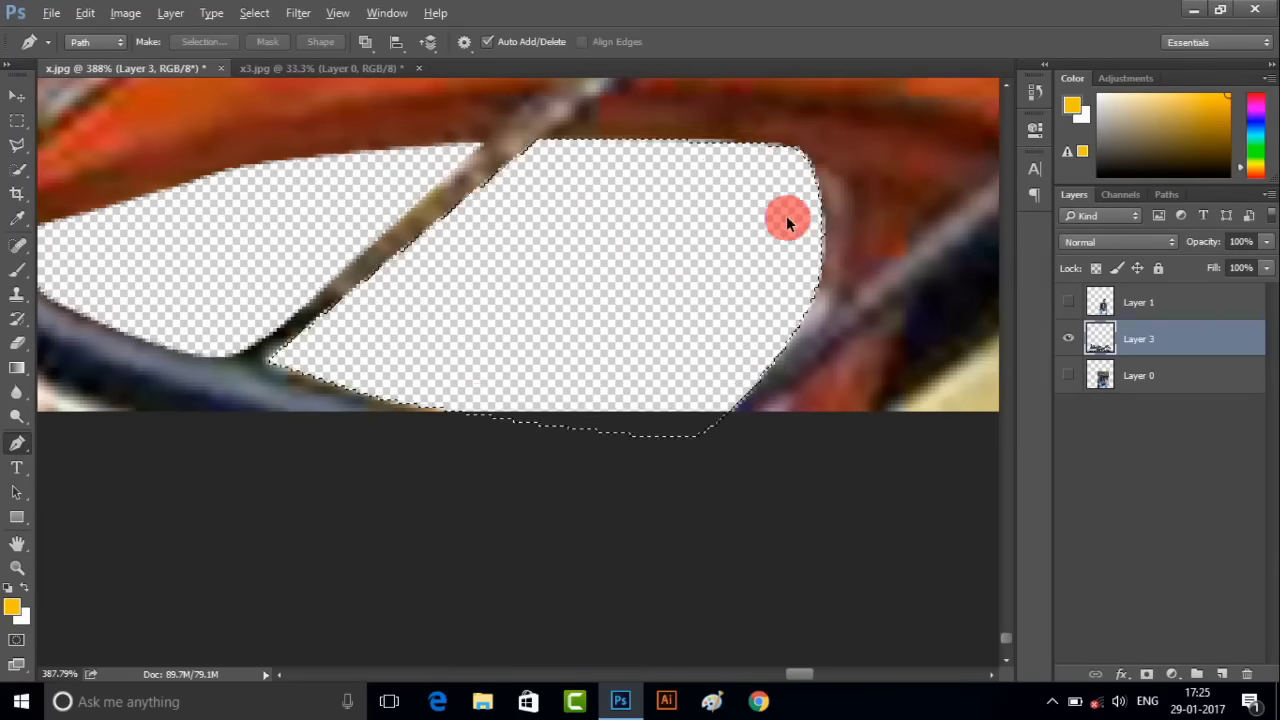
scroll(786, 215, down, 1)
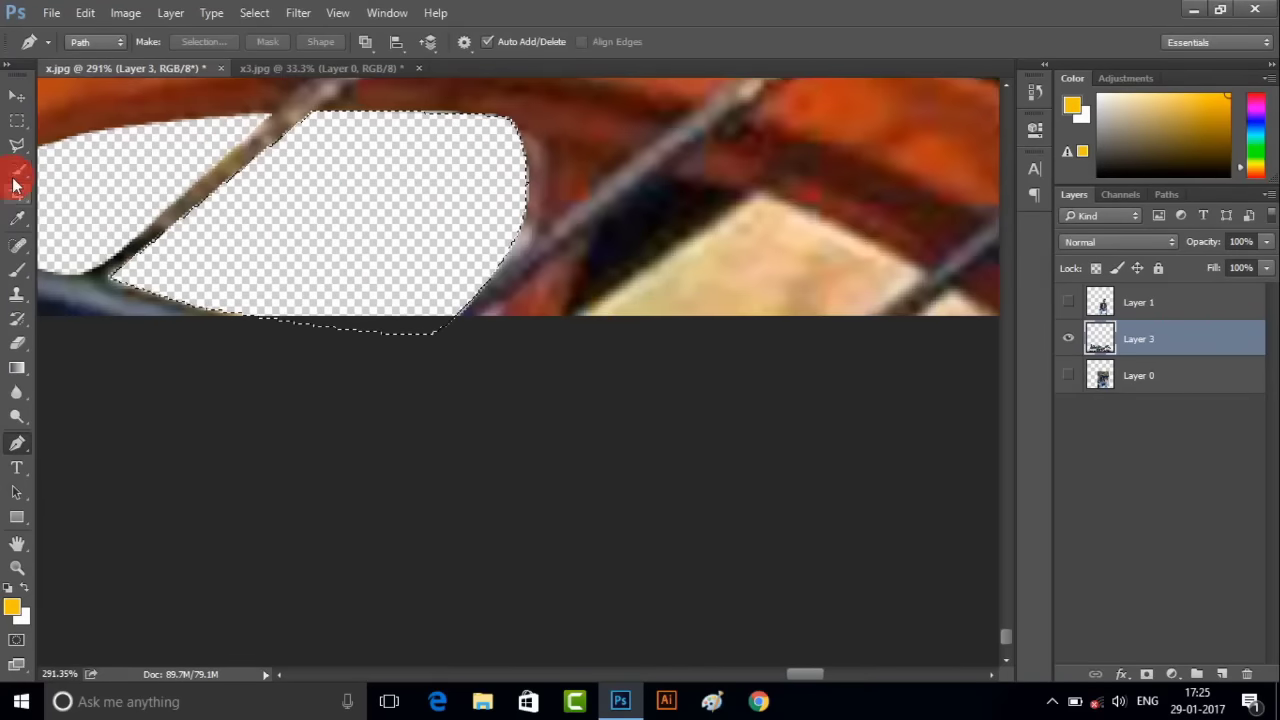
- Lasso and delete the remaining spoke gaps, then deselect and zoom out
click(17, 145)
right_click(628, 288)
click(650, 294)
scroll(520, 380, up, 2)
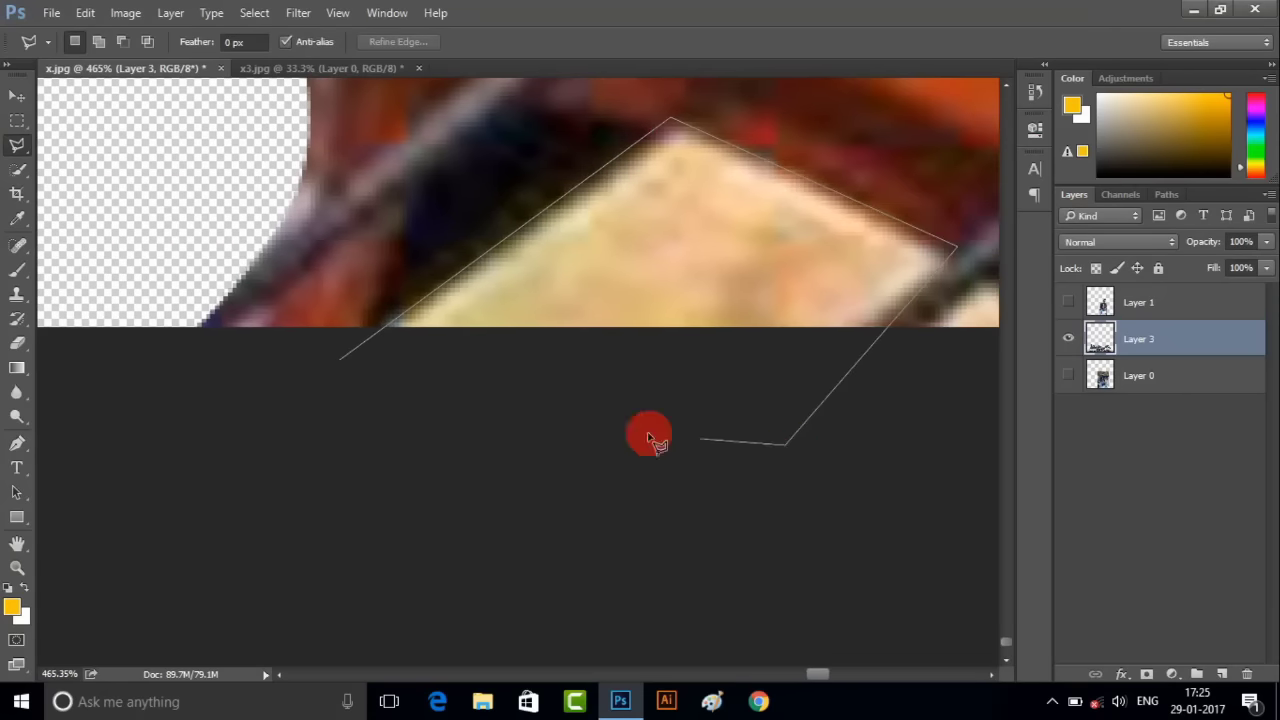
click(340, 362)
key(Delete)
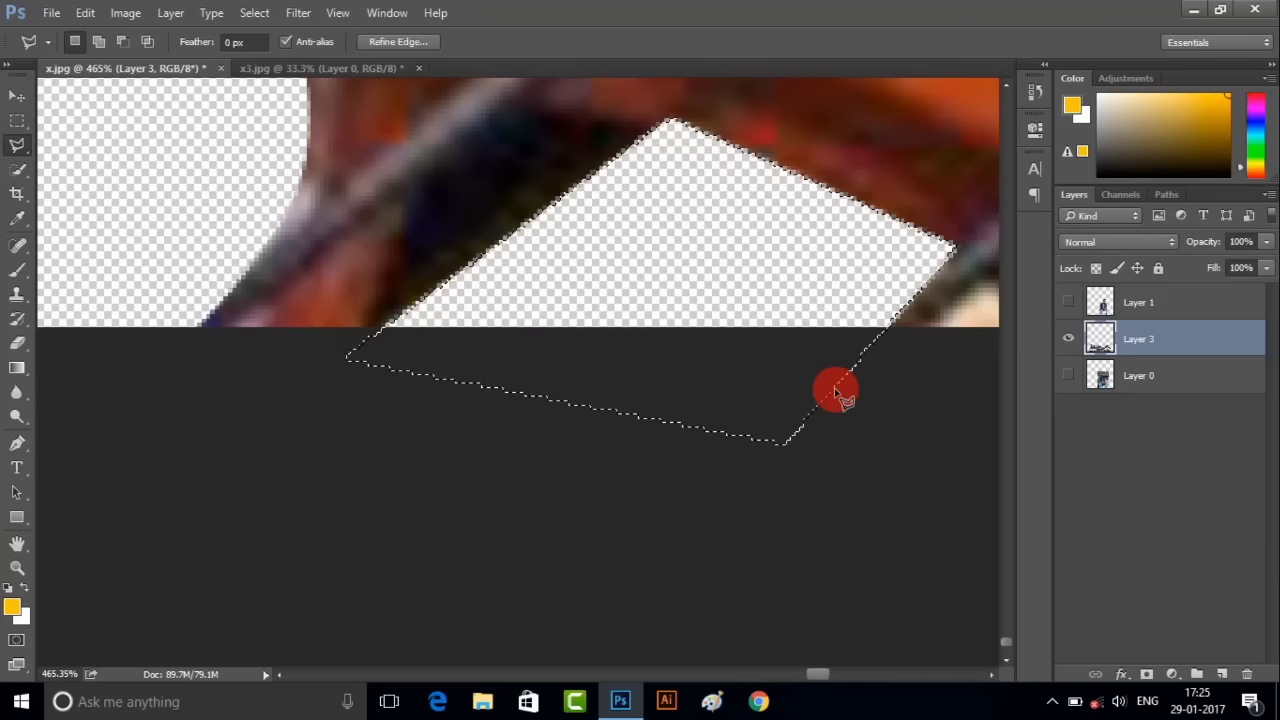
drag(980, 314, 770, 388)
key(ctrl+d)
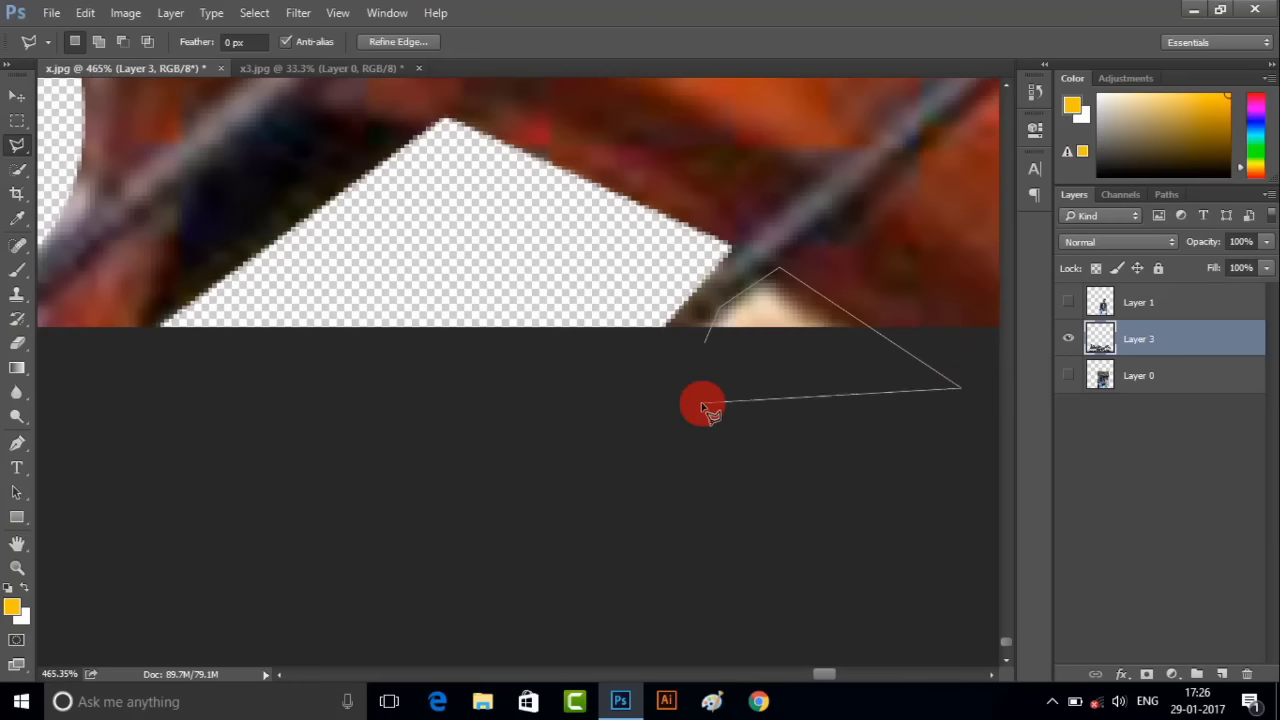
click(712, 324)
right_click(743, 170)
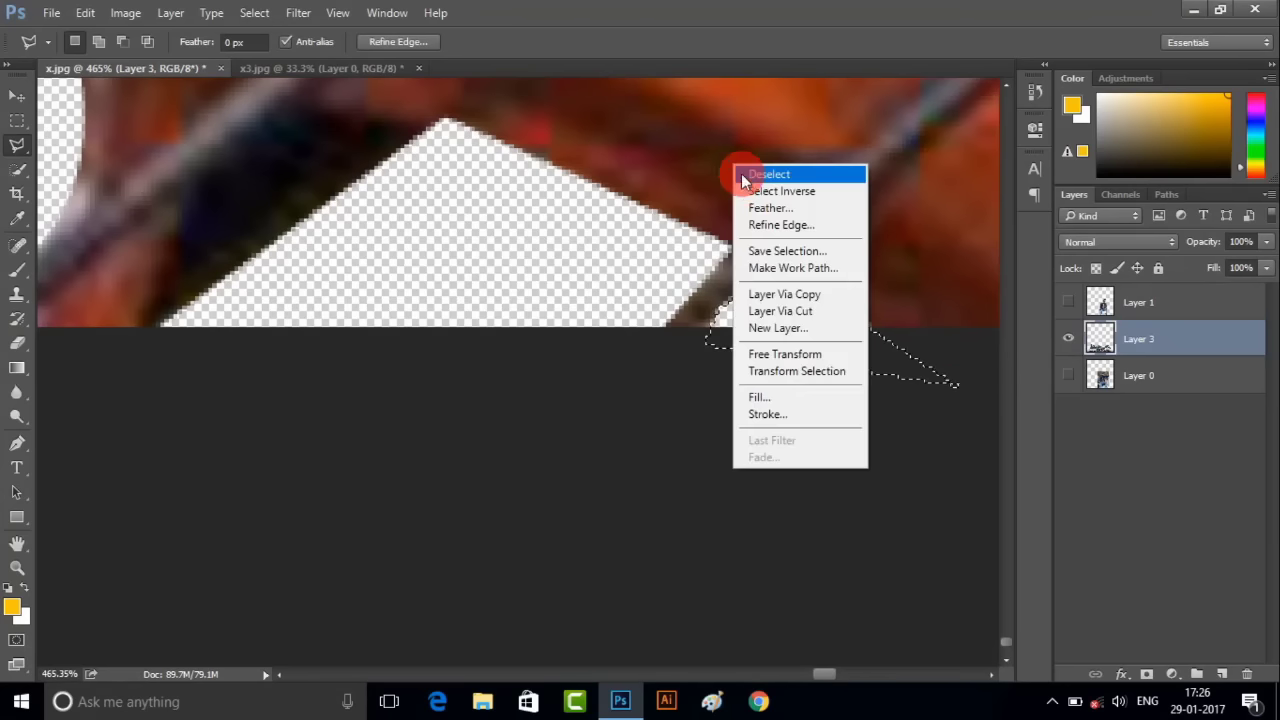
click(748, 177)
scroll(768, 220, down, 5)
scroll(768, 220, down, 3)
- Show the young man's Layer 1 over the bike and restore the taller canvas
scroll(900, 263, down, 3)
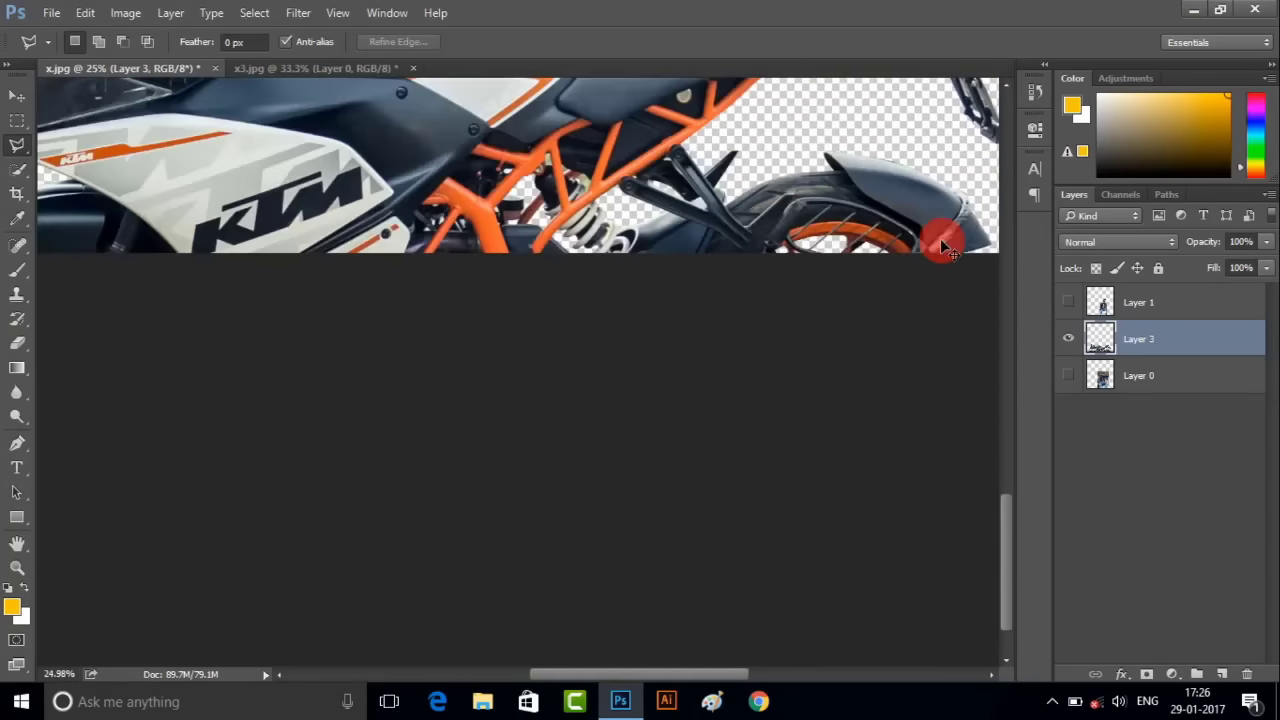
scroll(940, 240, down, 1)
scroll(880, 214, down, 2)
scroll(634, 409, up, 2)
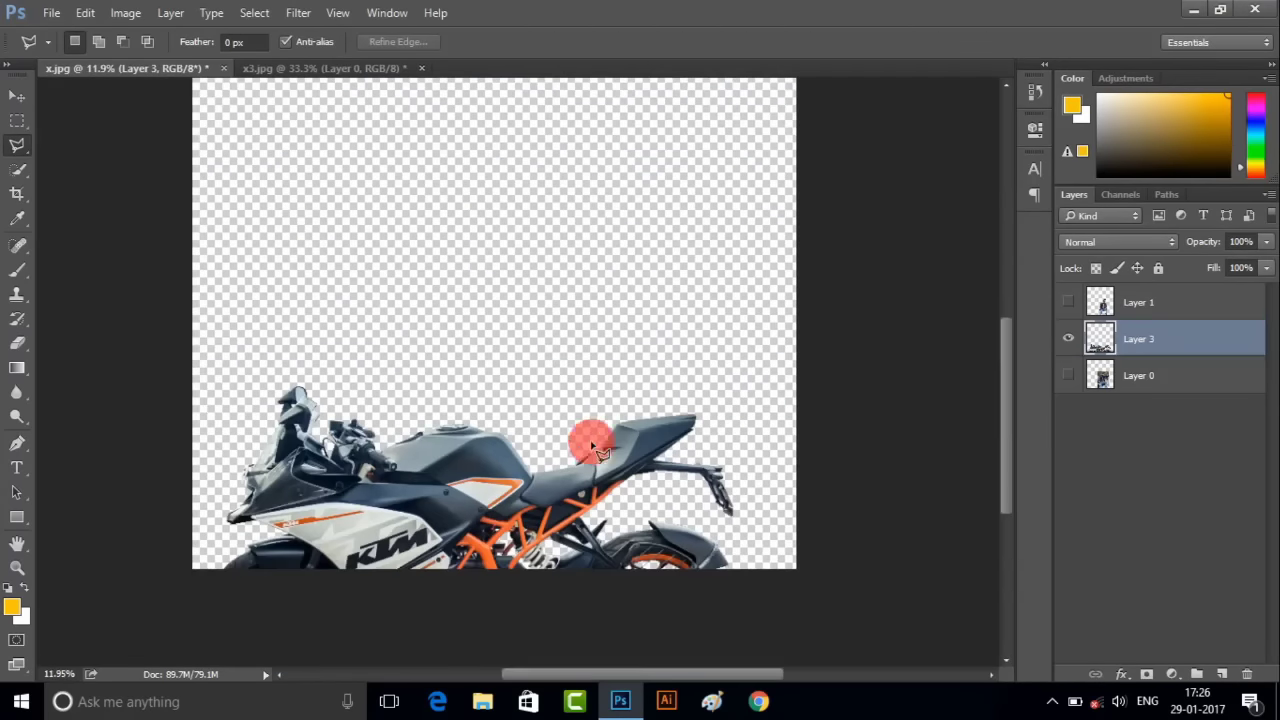
scroll(546, 464, up, 1)
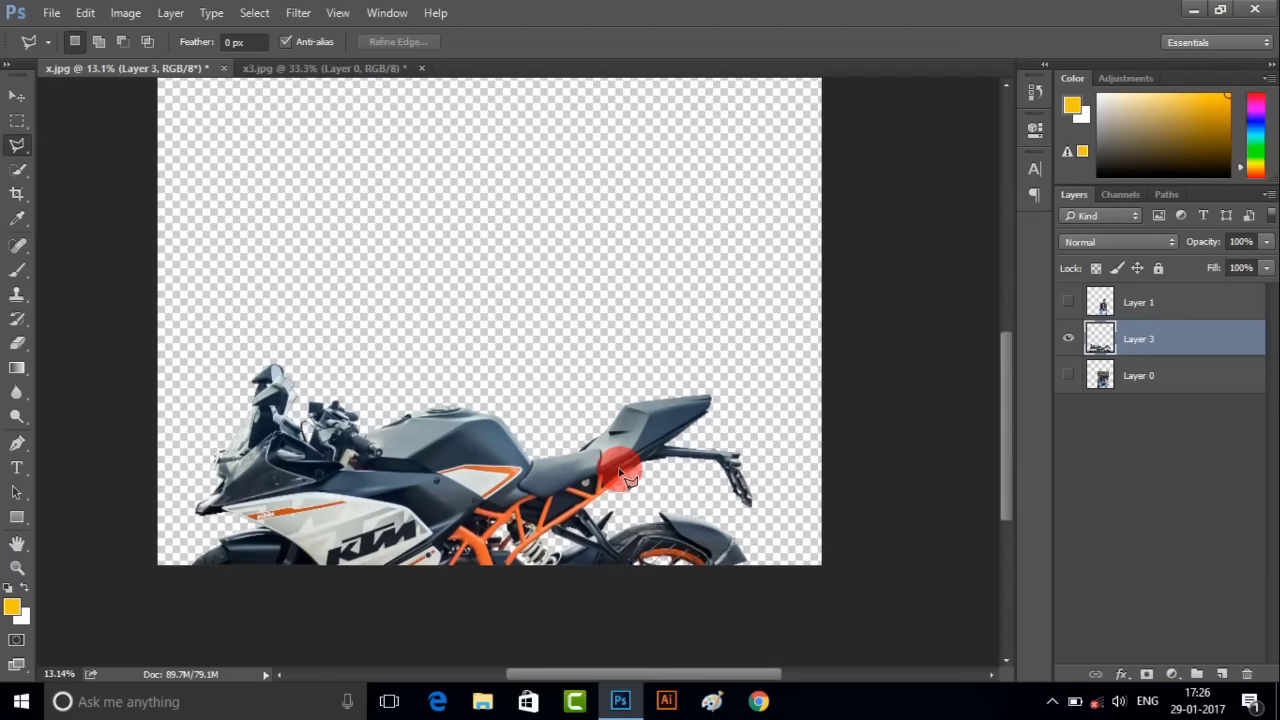
click(1067, 302)
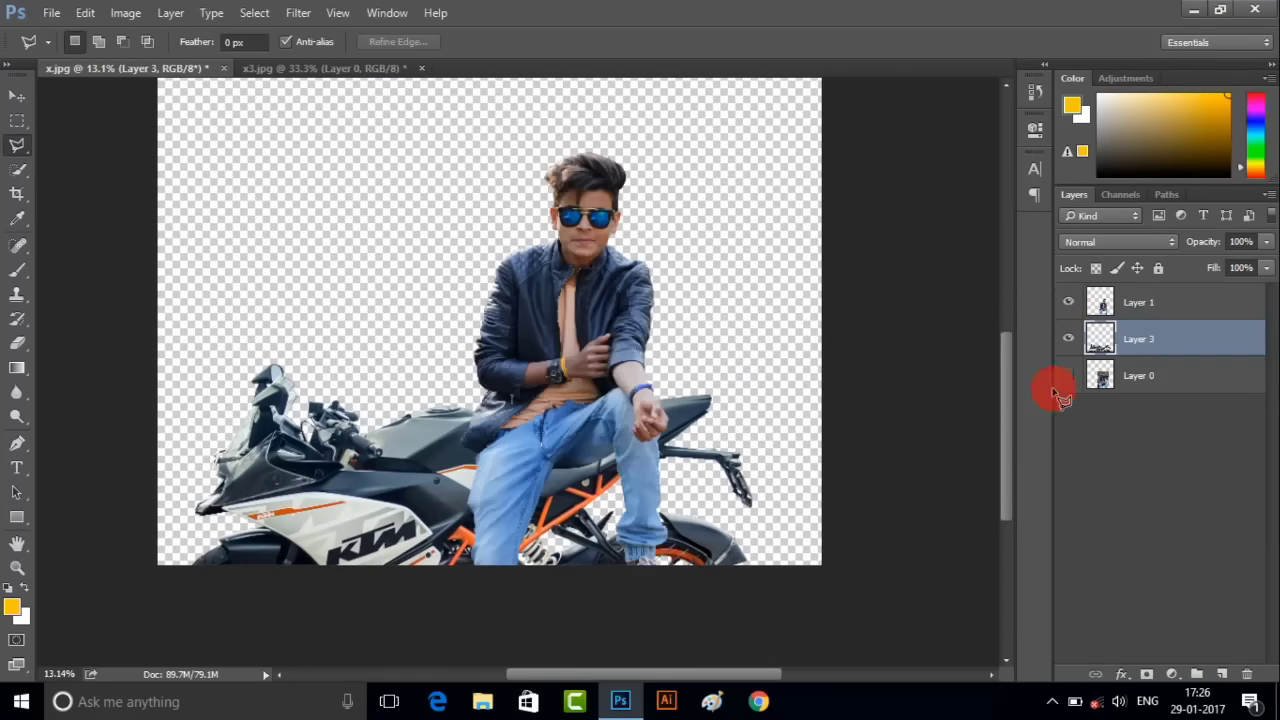
key(ctrl+z)
- Close x3.jpg without saving its changes
click(313, 70)
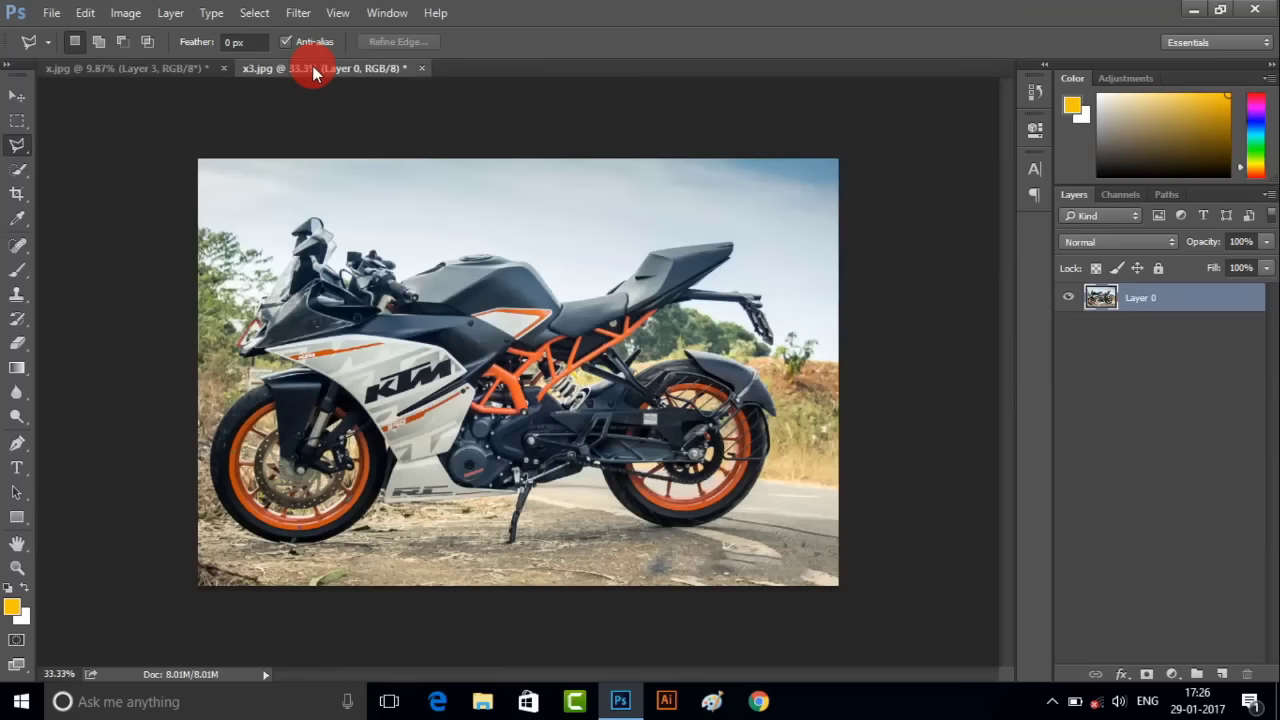
click(421, 68)
click(648, 274)
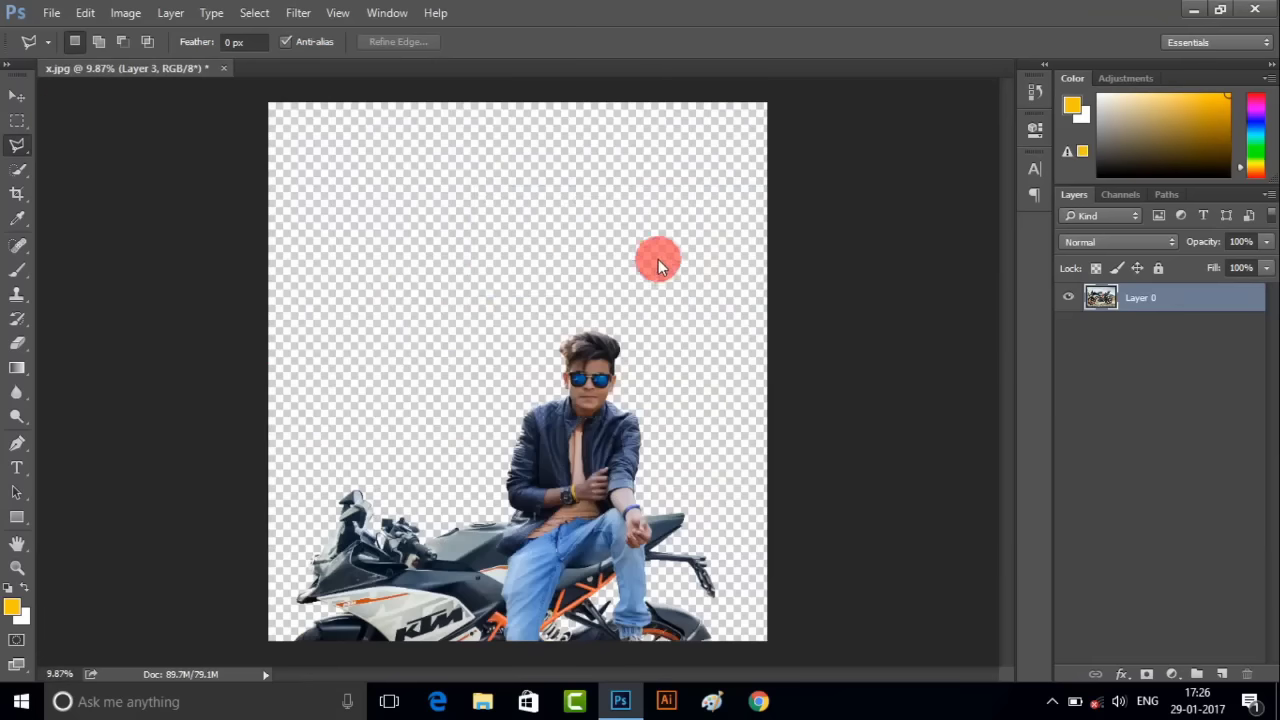
click(51, 13)
- Open the road image and drag it into the x.jpg document
click(68, 51)
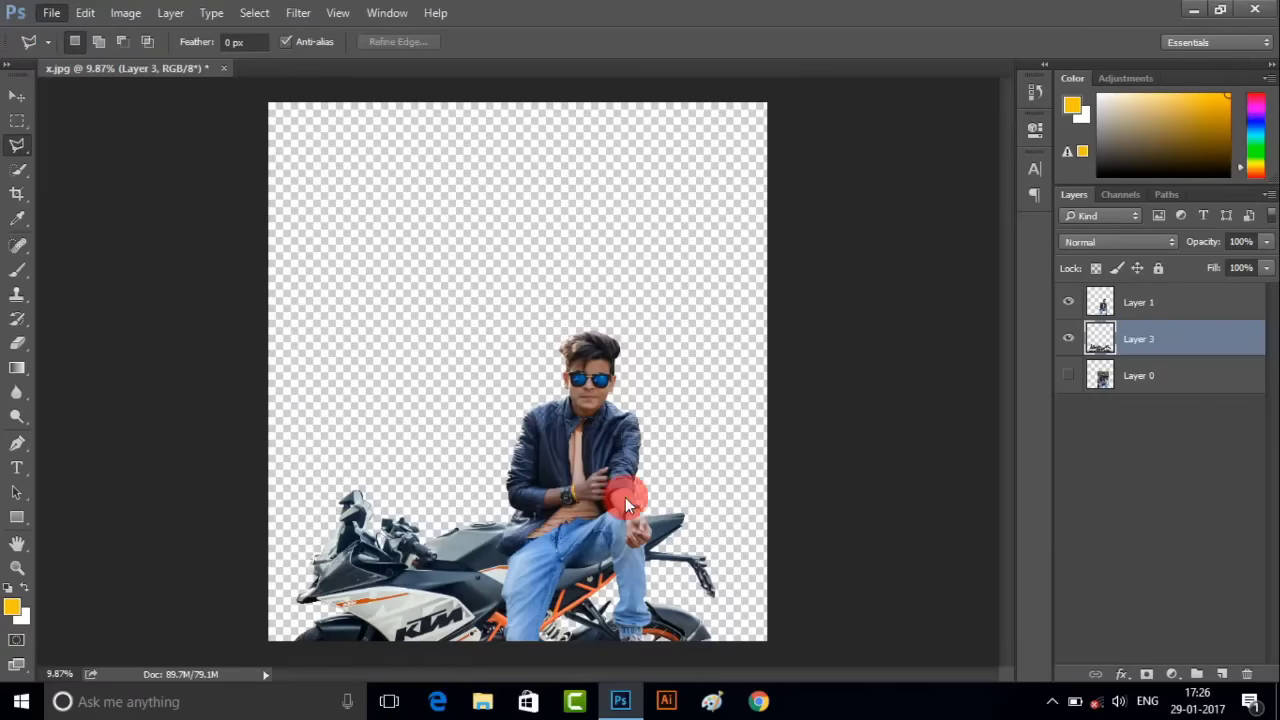
scroll(390, 480, down, 3)
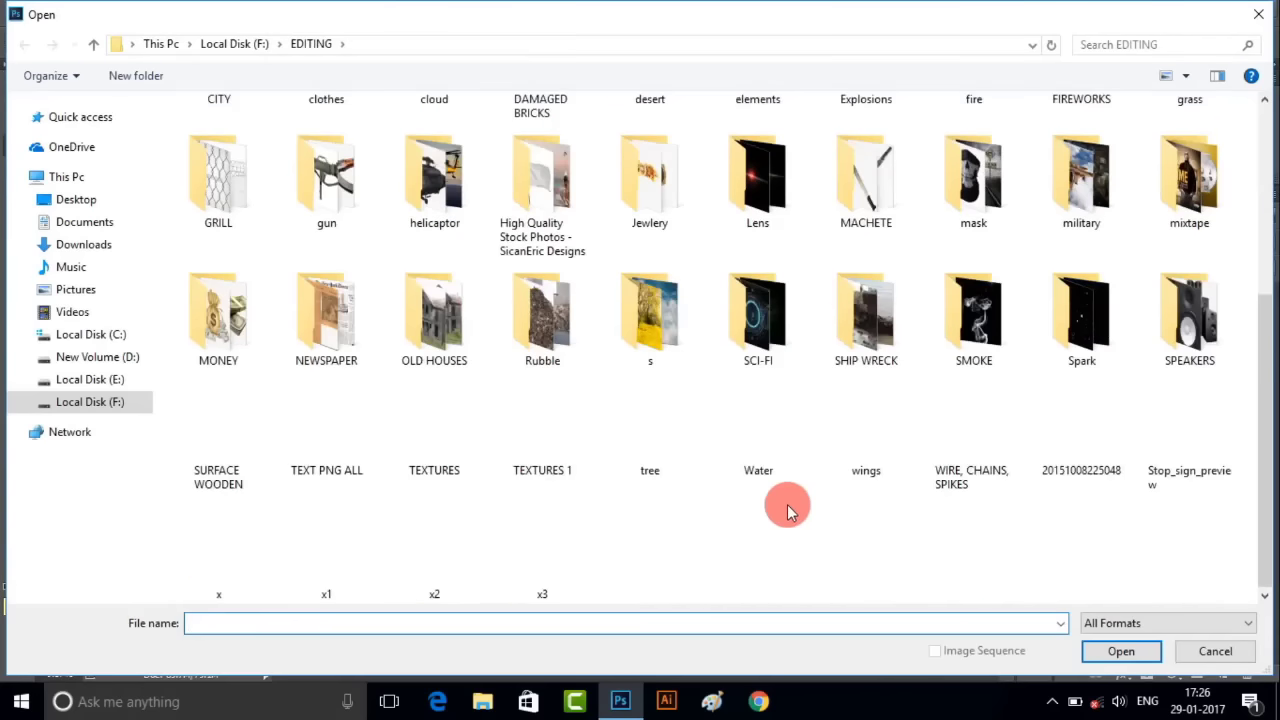
click(1120, 653)
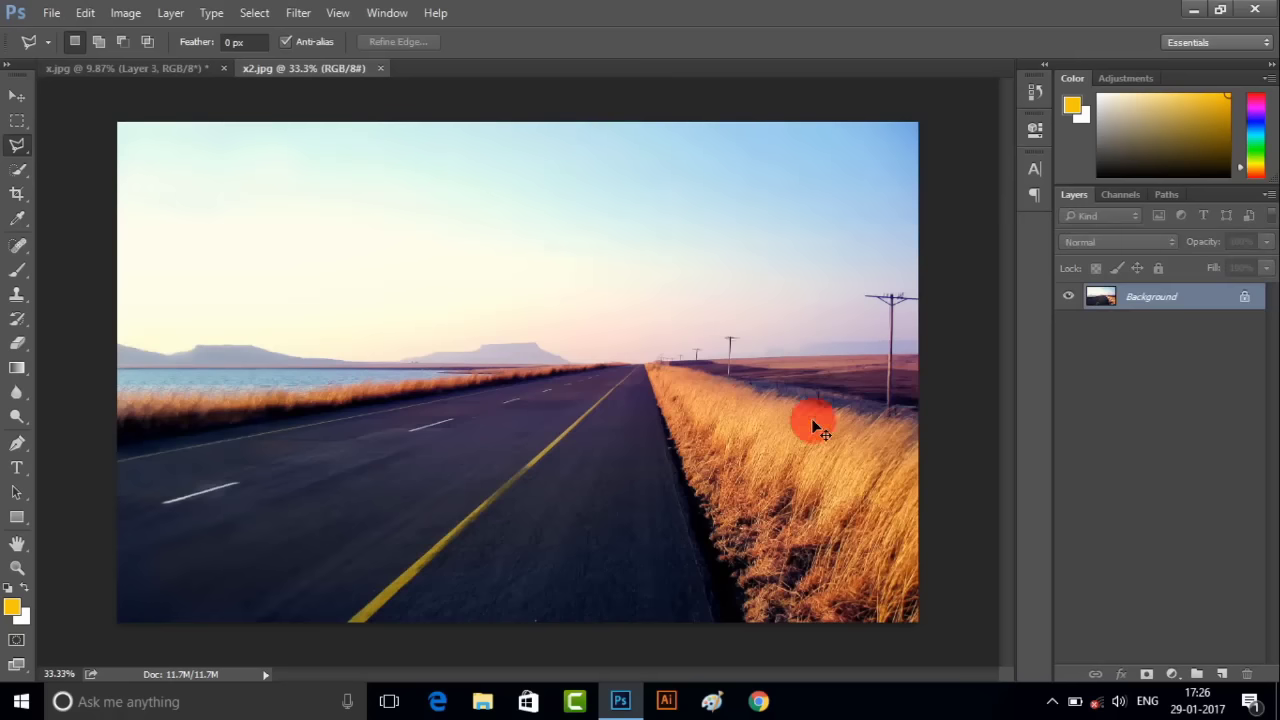
drag(811, 418, 452, 465)
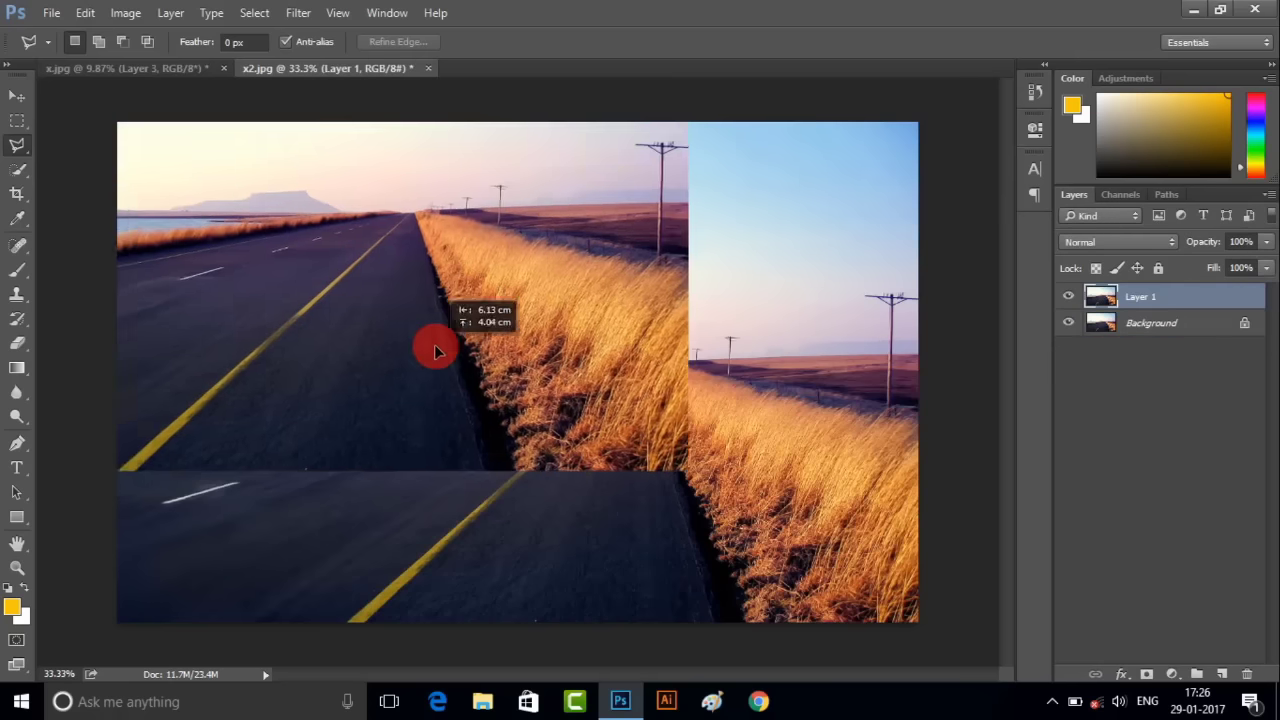
- Stretch the road photo to fill the canvas width and lower area
key(ctrl+t)
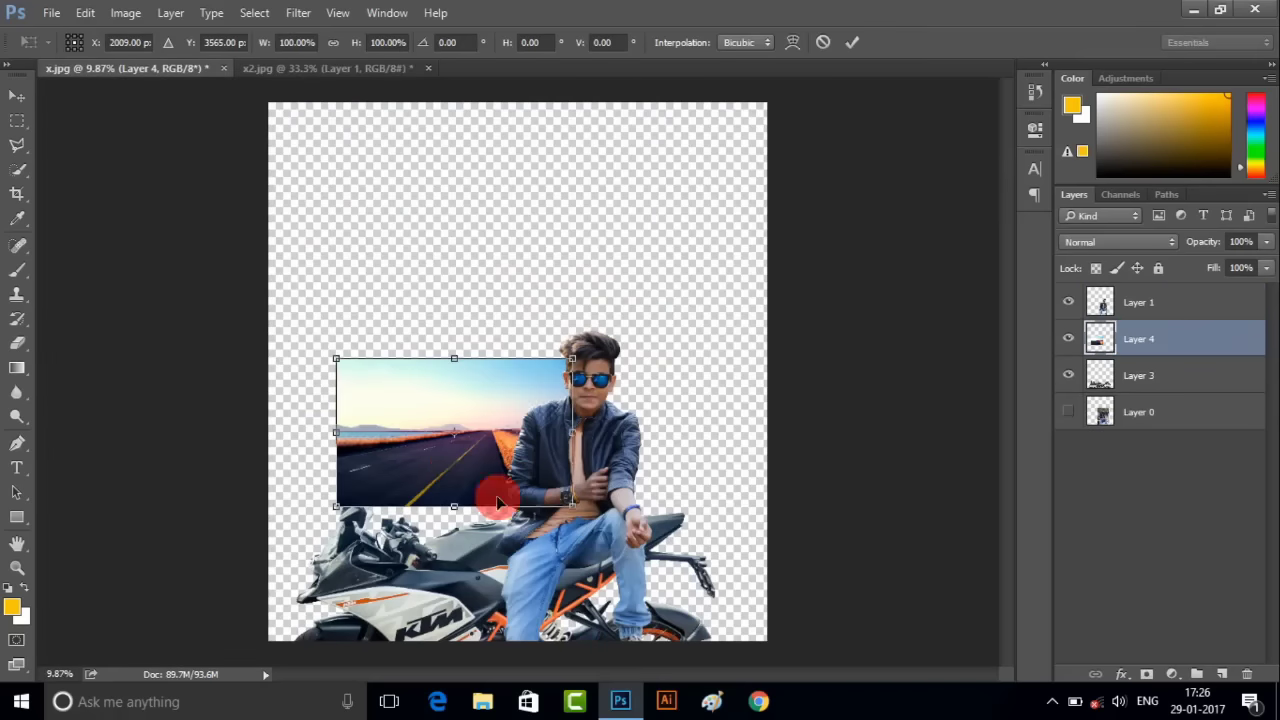
drag(336, 431, 266, 428)
drag(572, 432, 766, 437)
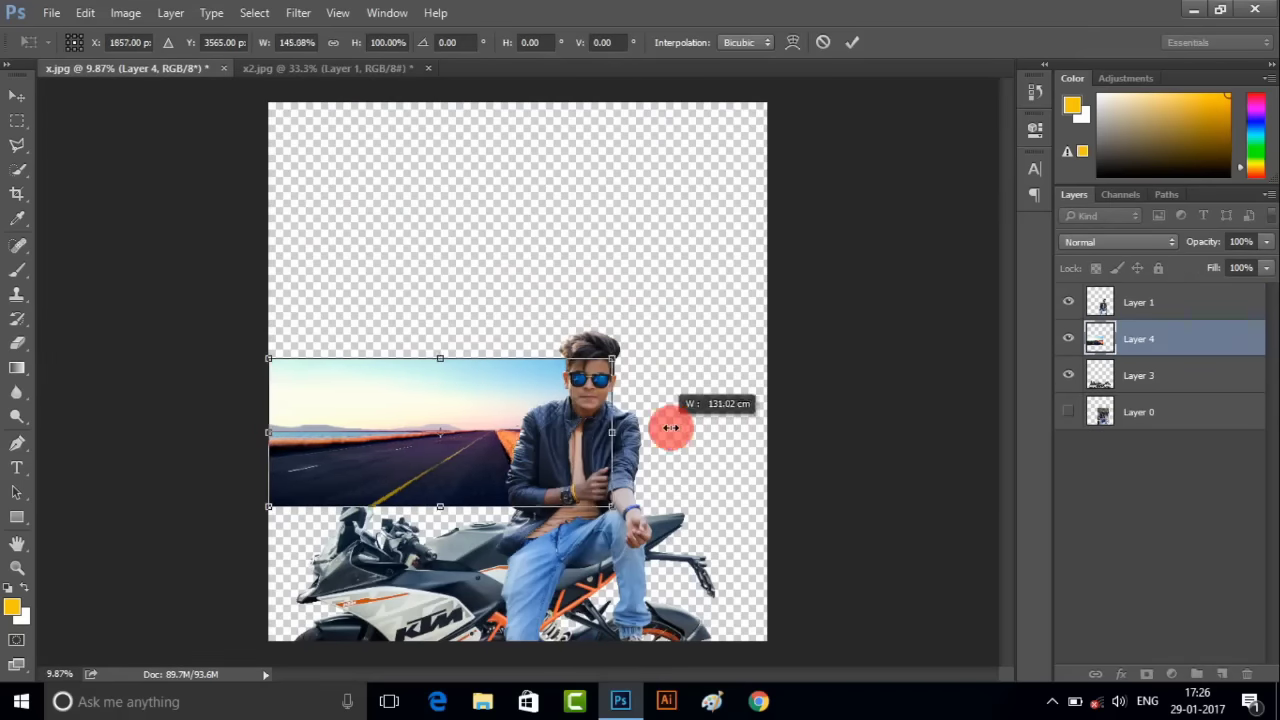
mouse_move(520, 507)
mouse_down()
mouse_move(503, 560)
mouse_move(530, 660)
mouse_up()
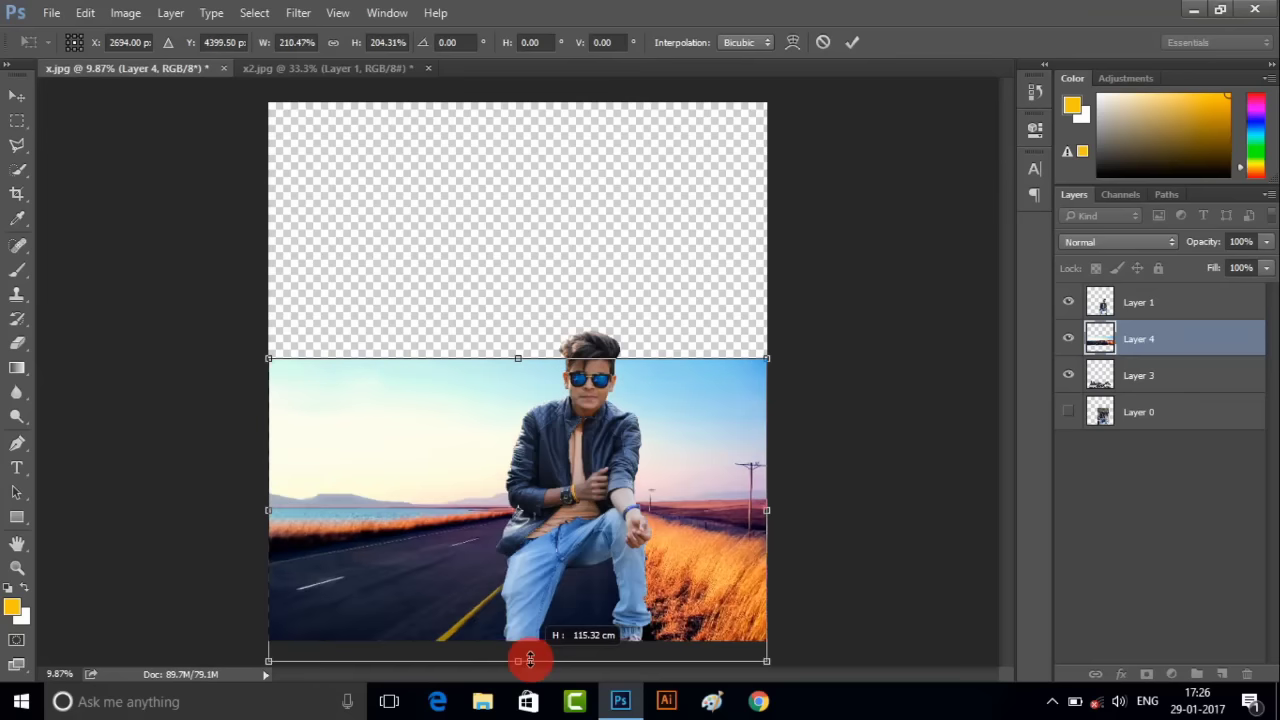
key(Return)
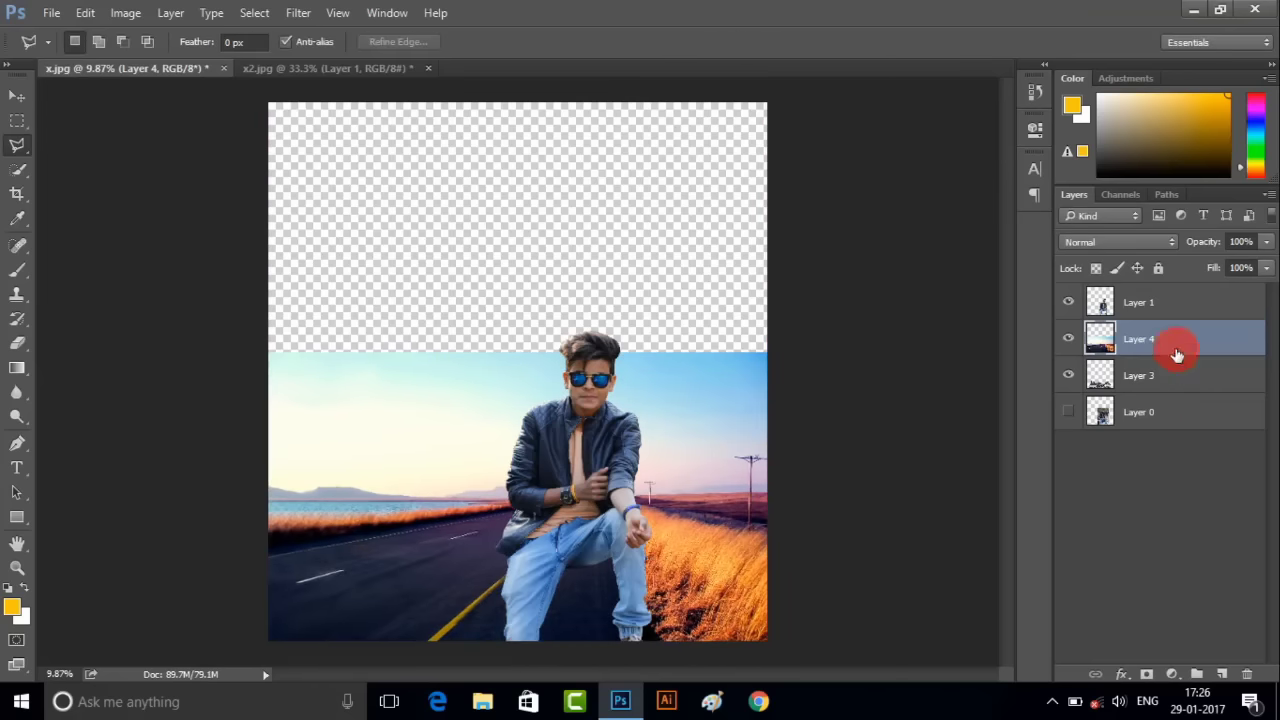
- Move the road Layer 4 beneath the motorcycle layer
drag(1170, 342, 1175, 390)
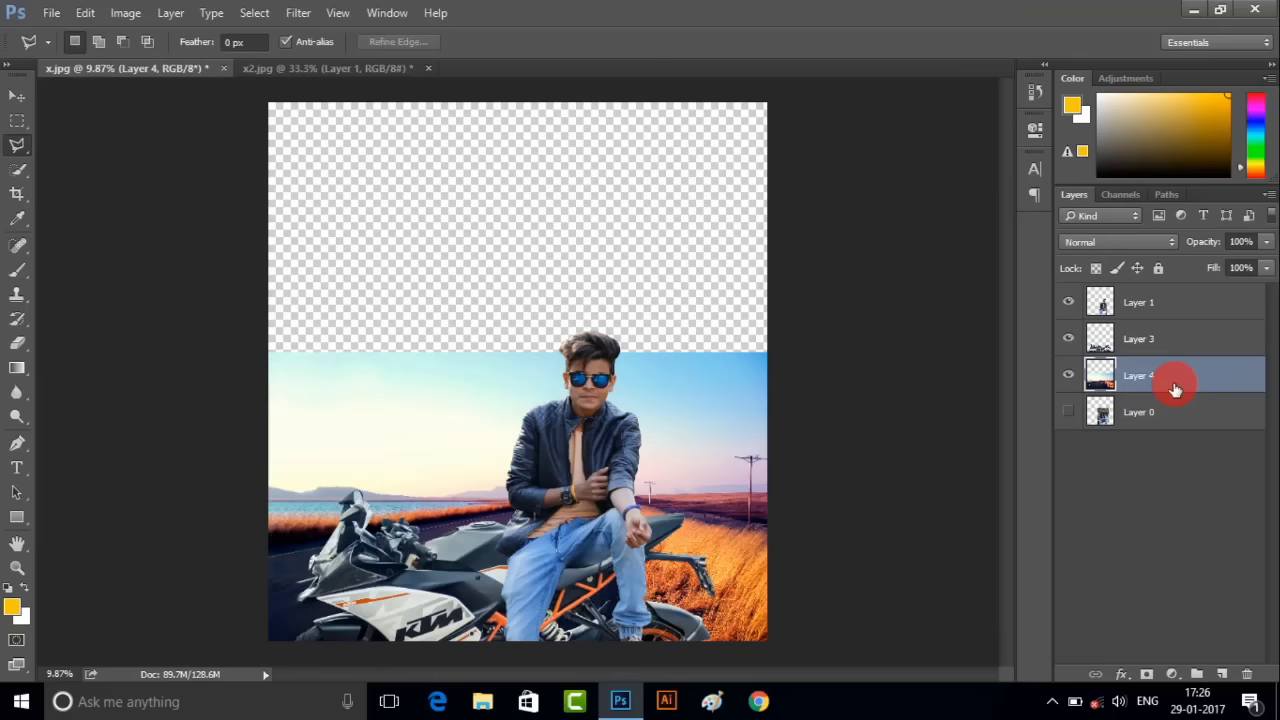
scroll(580, 600, up, 3)
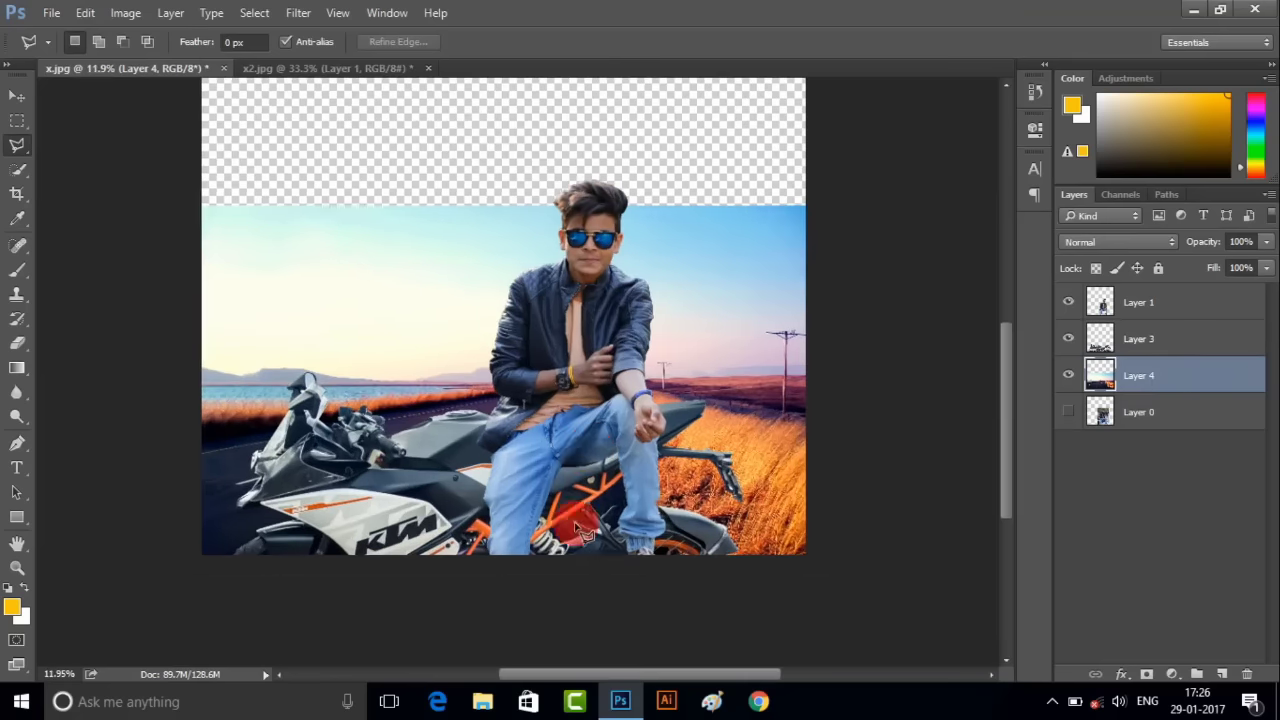
scroll(660, 530, up, 3)
scroll(561, 409, down, 2)
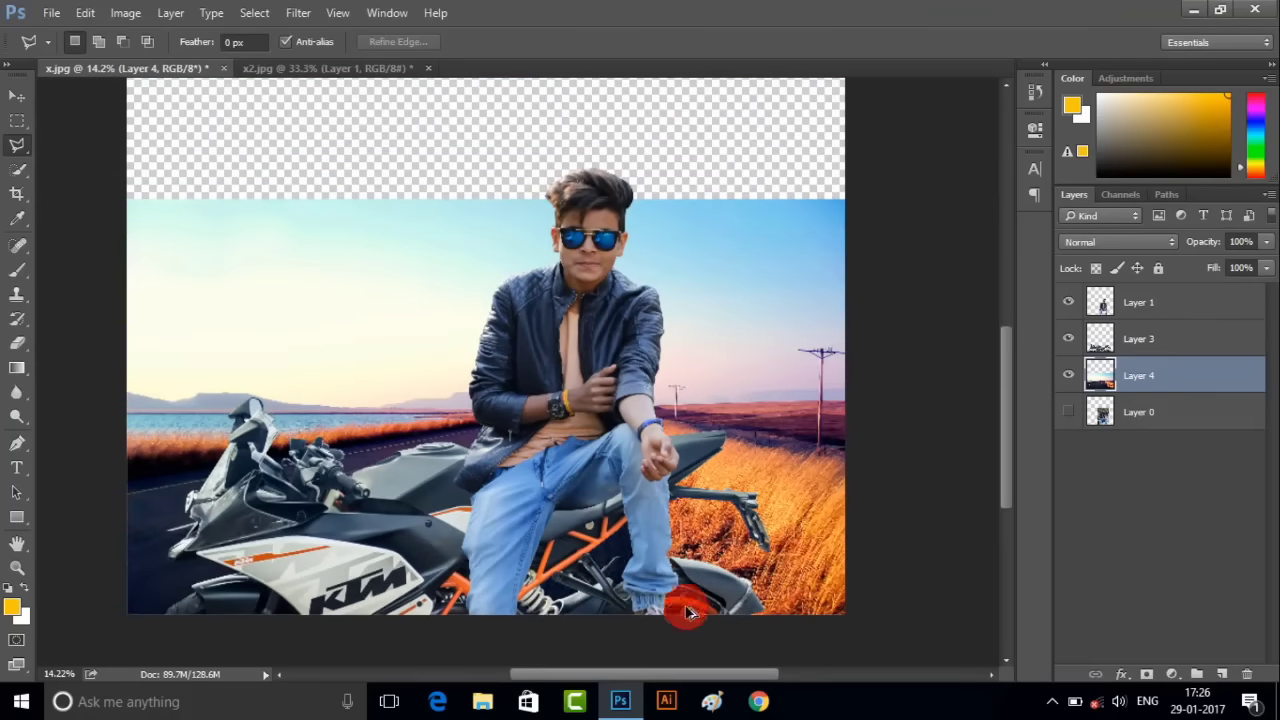
scroll(688, 613, down, 1)
scroll(628, 590, down, 2)
key(alt+bracketright)
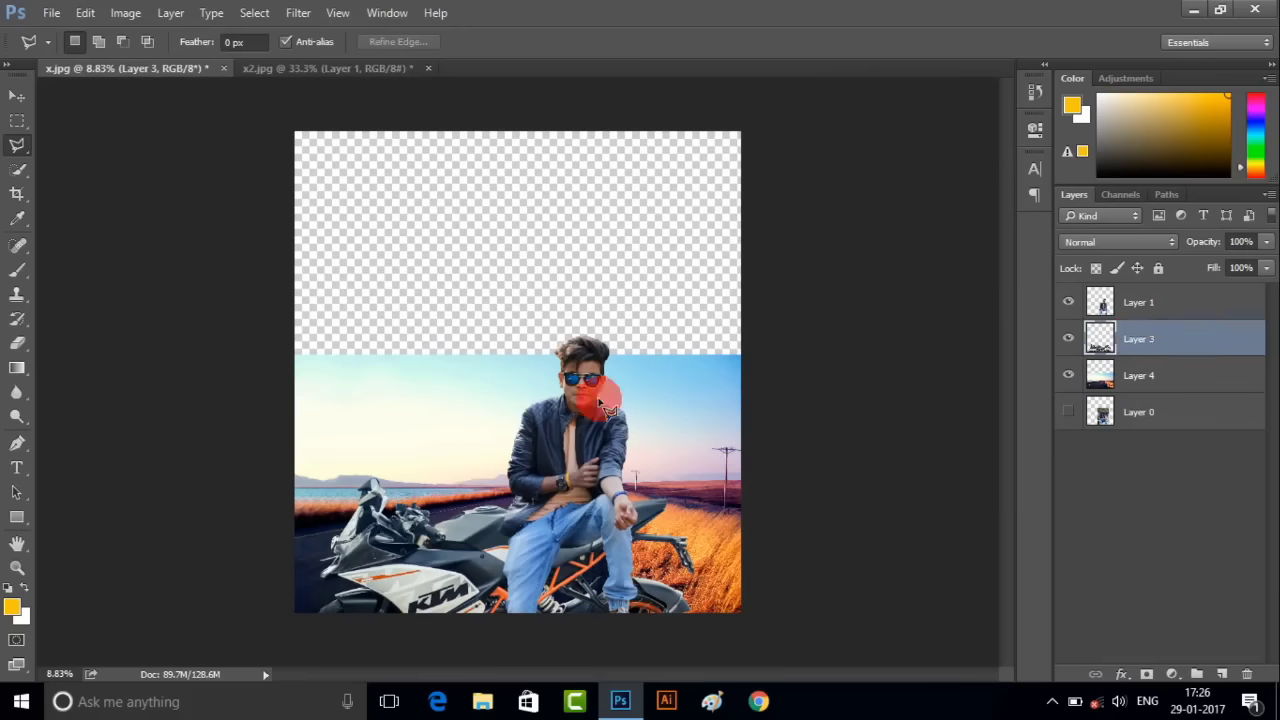
- Crop both canvas sides slightly inward and add a new empty Layer 5
key(c)
click(1223, 425)
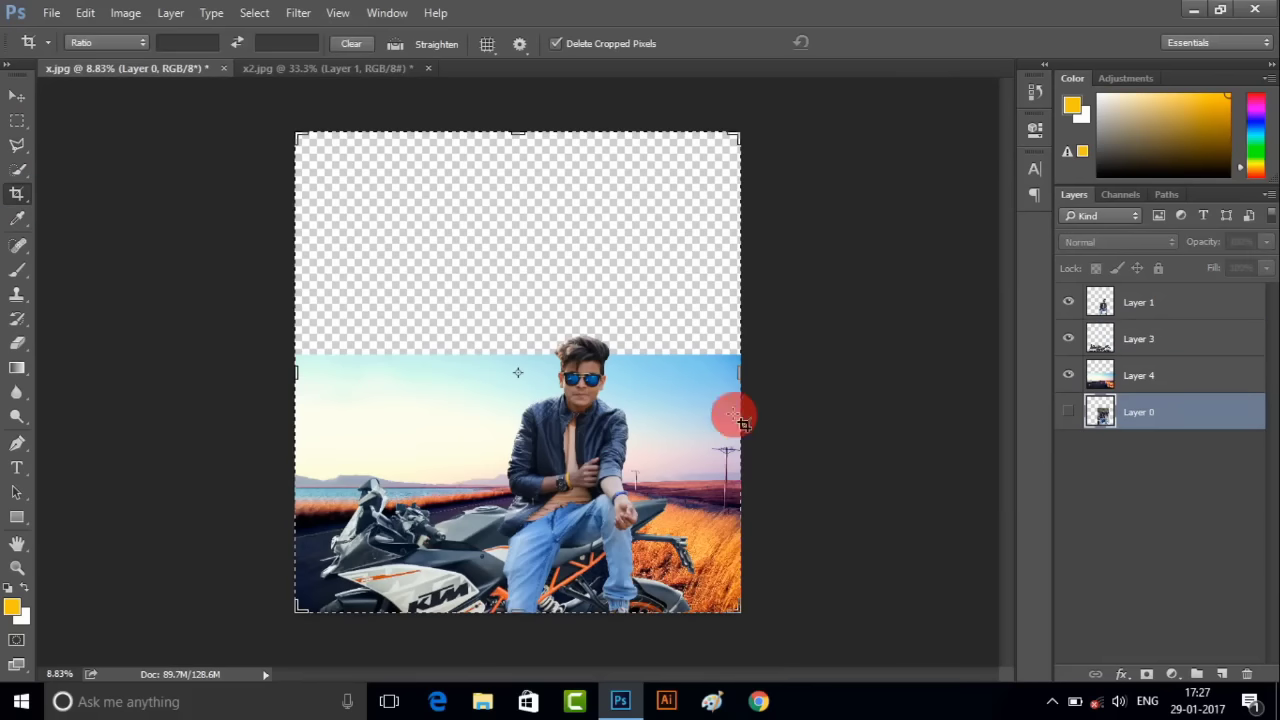
drag(737, 420, 731, 376)
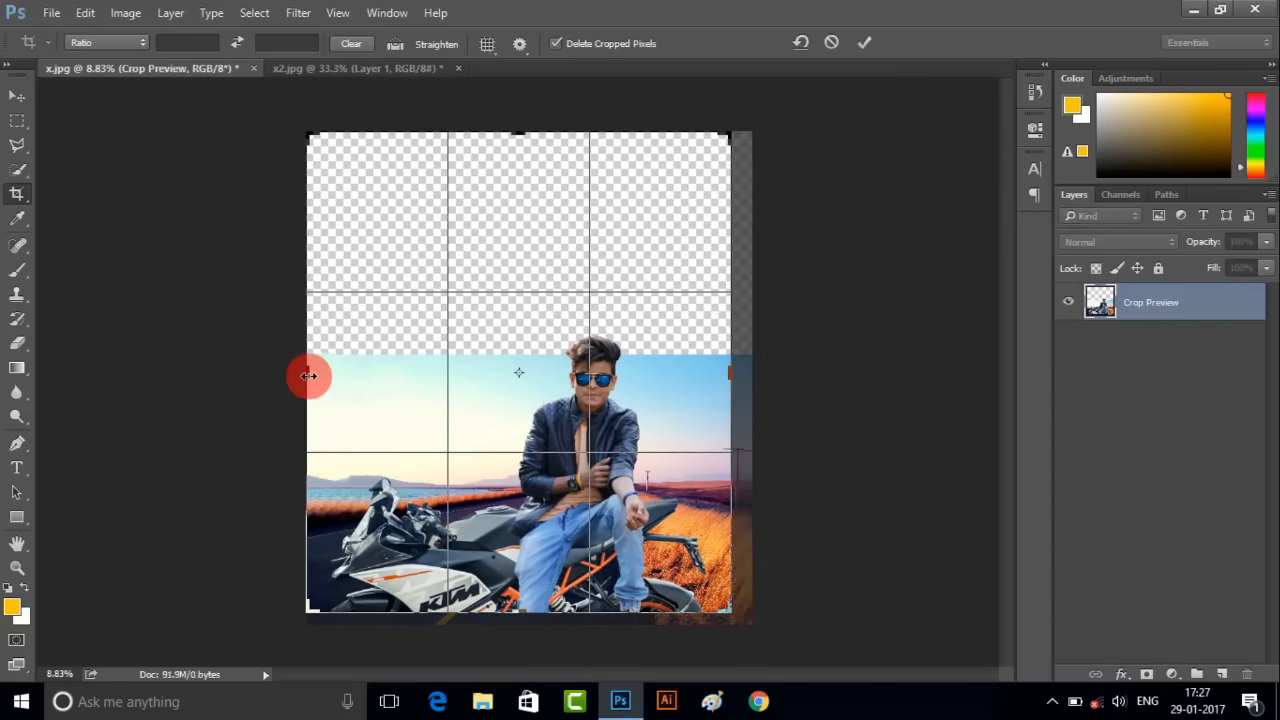
drag(308, 376, 312, 376)
double_click(335, 392)
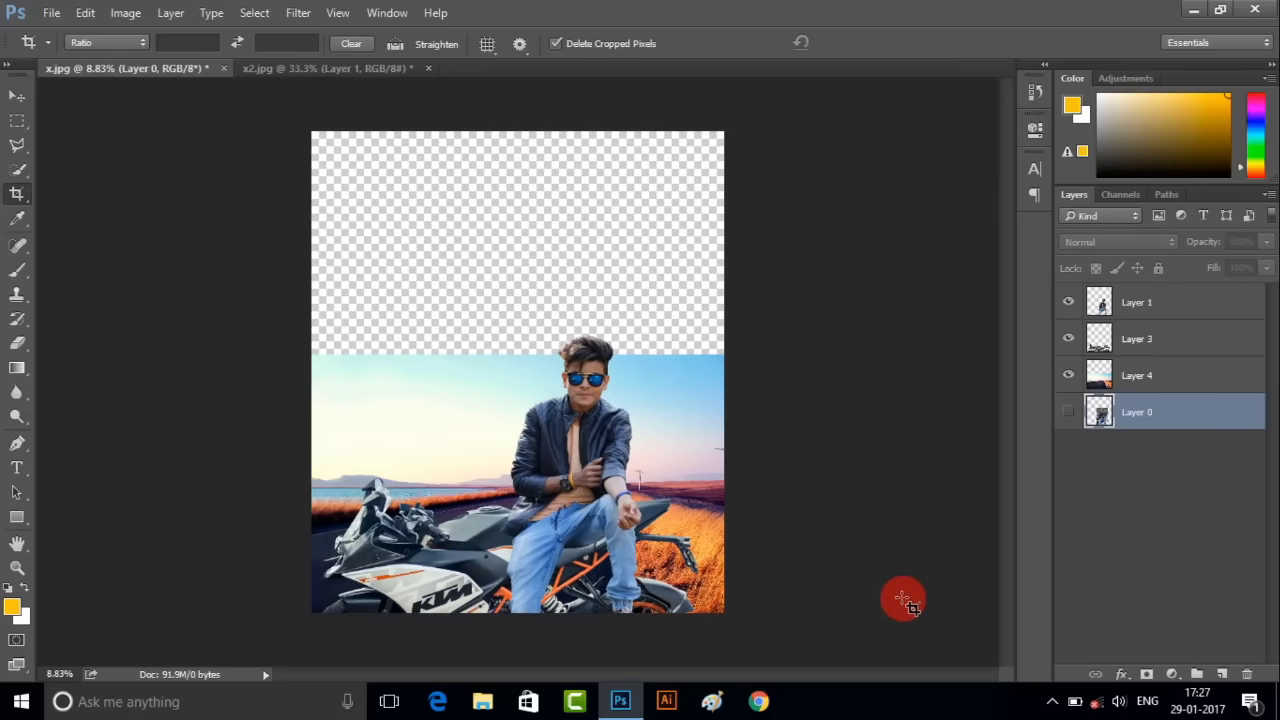
click(1222, 674)
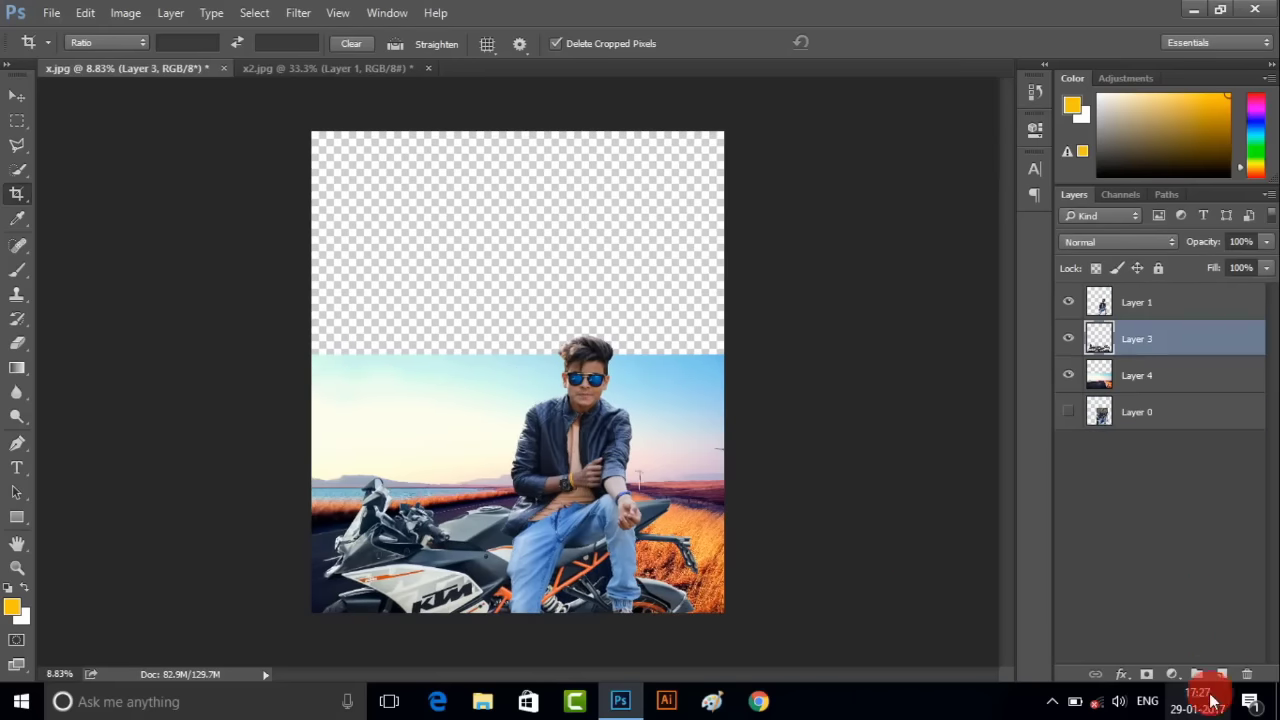
- Pick the Brush tool and zoom in where the jeans meet the motorbike seat
click(22, 265)
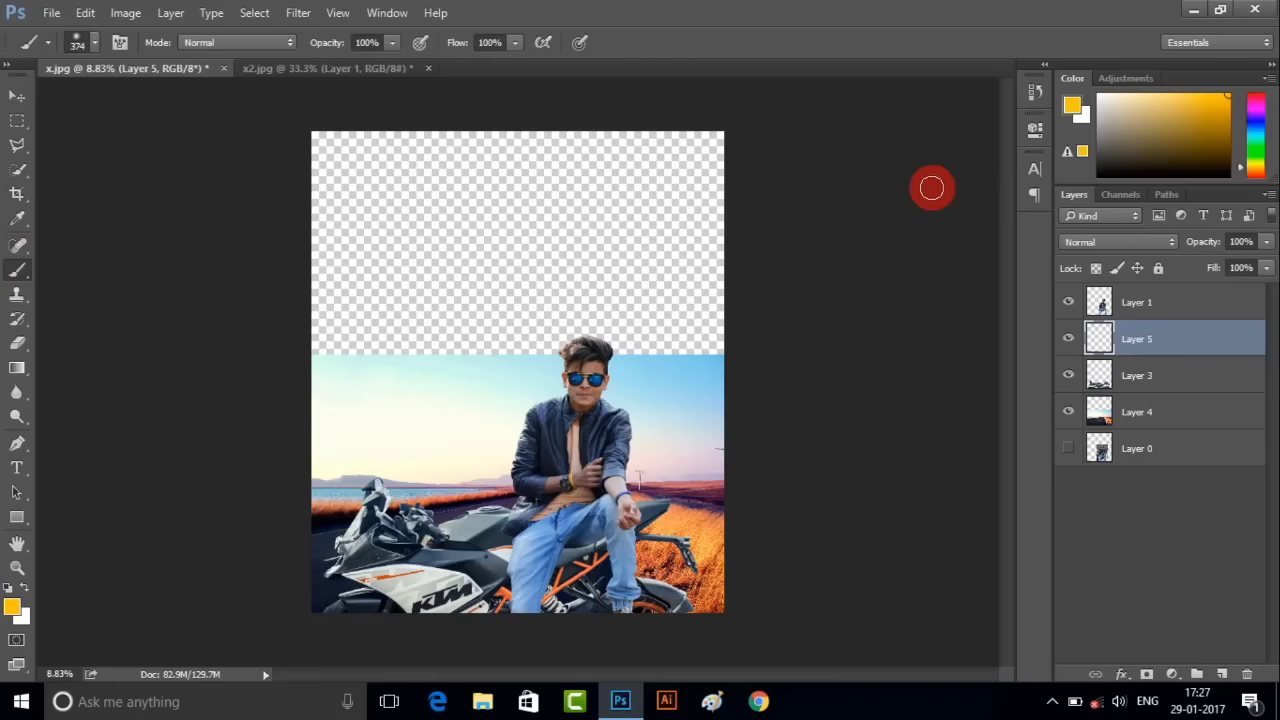
scroll(634, 503, up, 3)
scroll(686, 437, up, 2)
scroll(620, 408, up, 2)
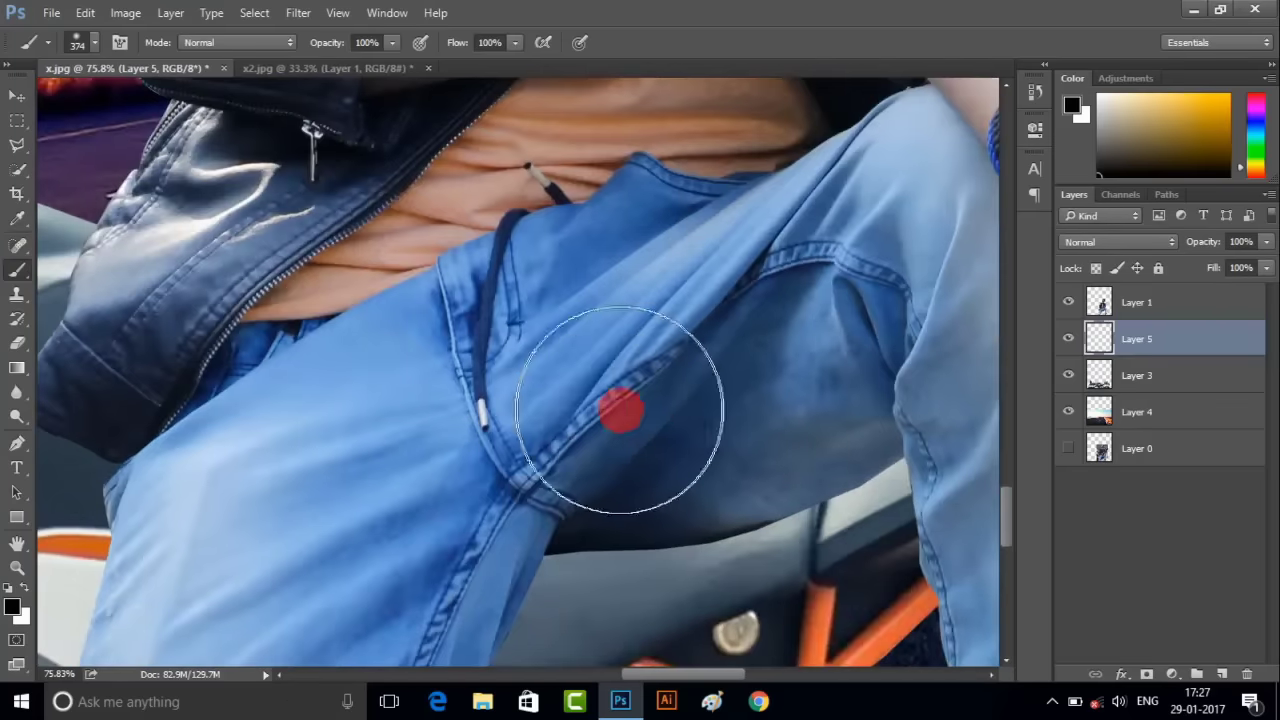
scroll(430, 415, down, 3)
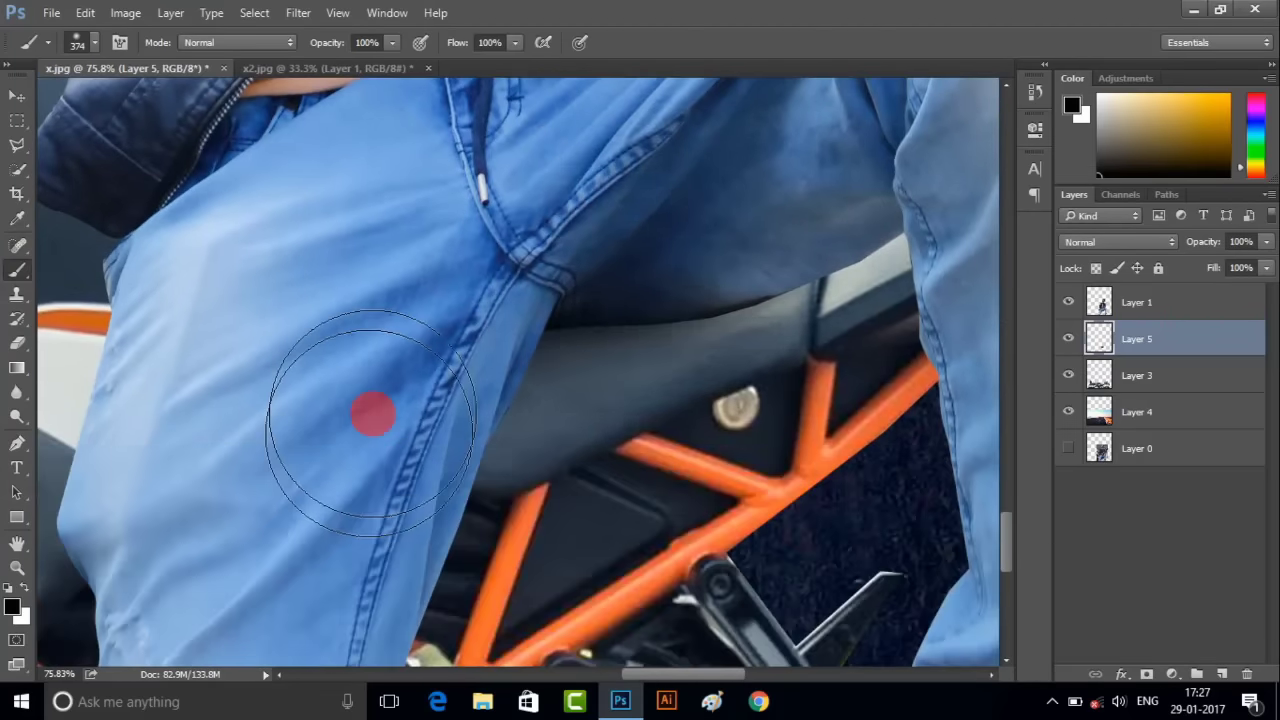
scroll(365, 395, down, 3)
scroll(363, 390, down, 2)
scroll(237, 474, down, 1)
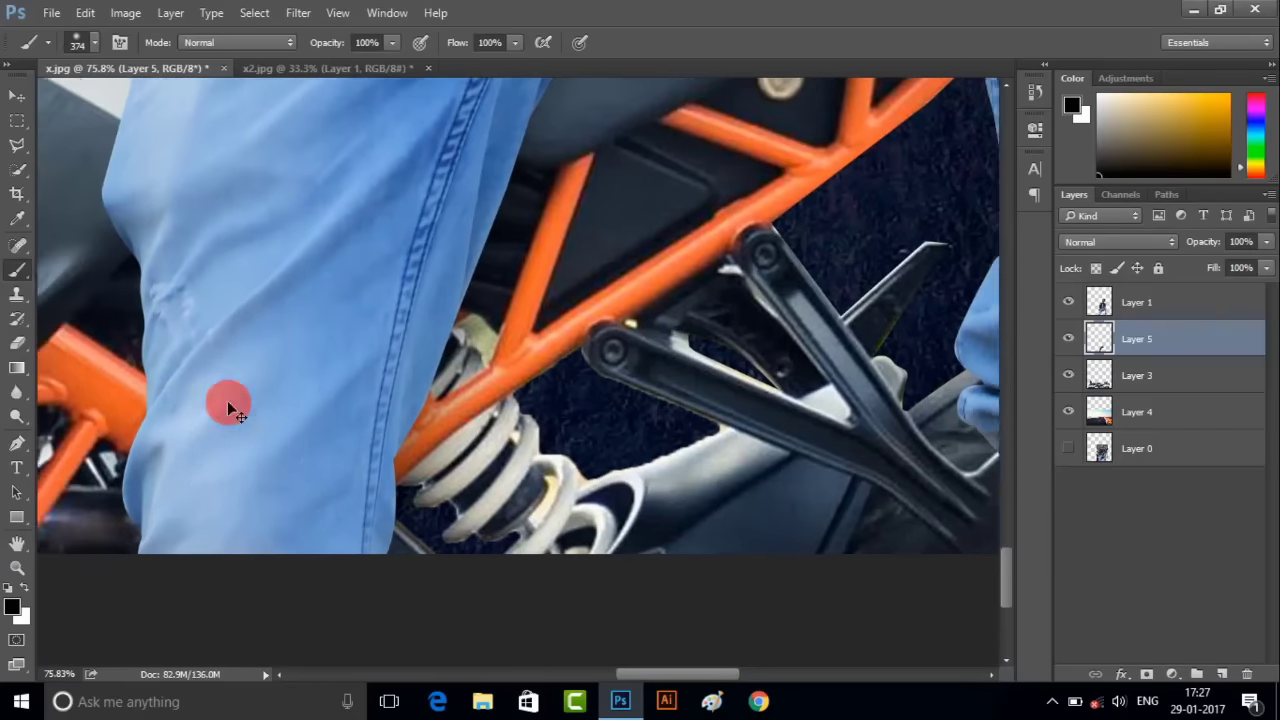
scroll(229, 406, down, 1)
scroll(251, 251, up, 1)
scroll(277, 266, up, 2)
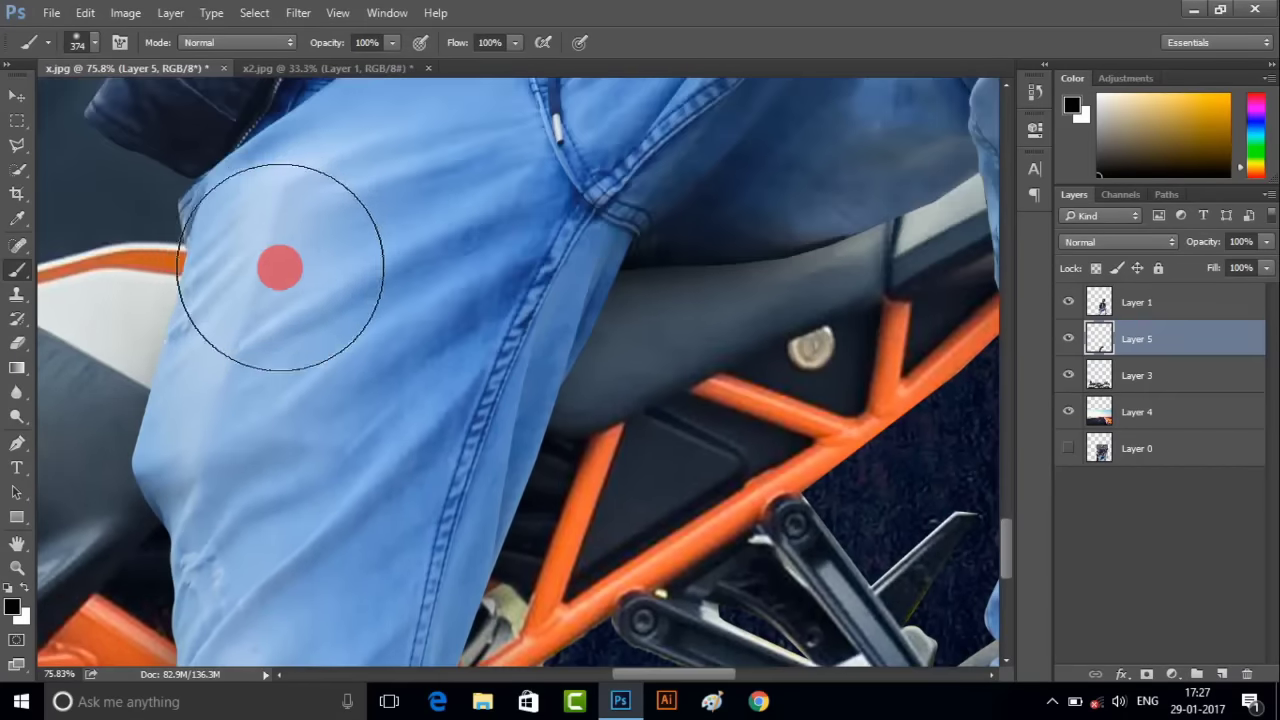
scroll(317, 238, up, 1)
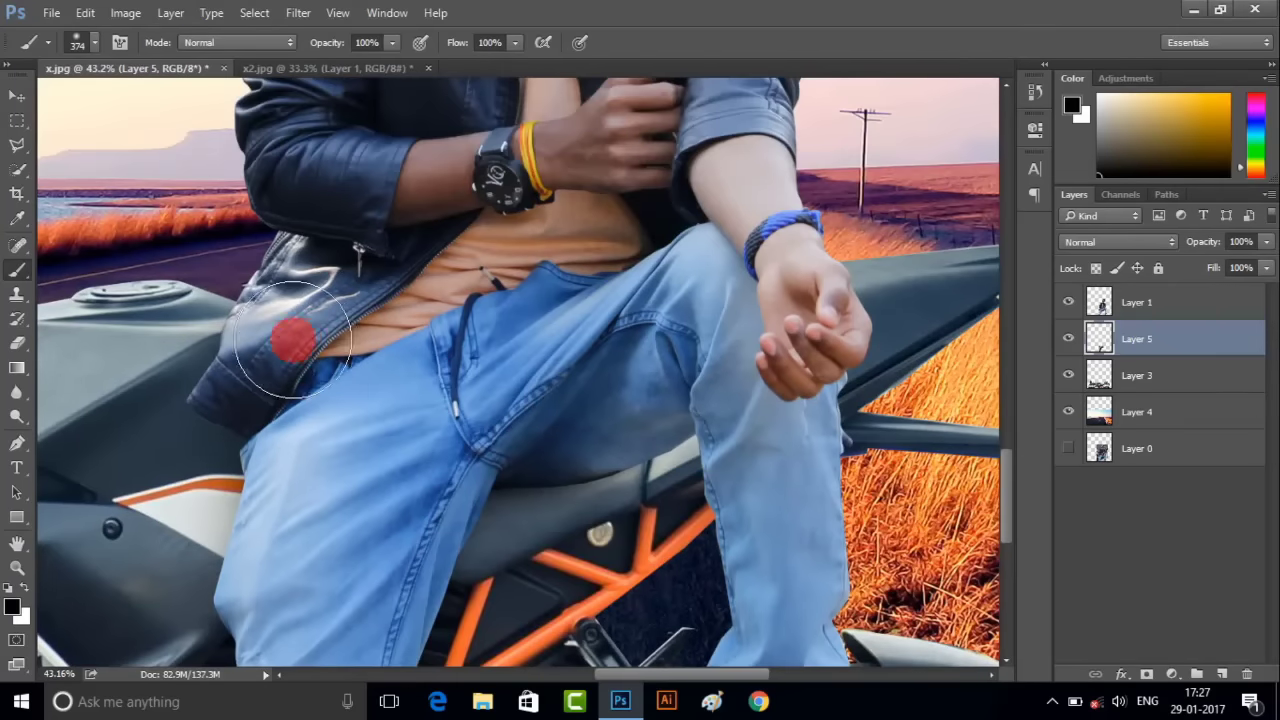
scroll(293, 340, left, 2)
scroll(491, 397, right, 2)
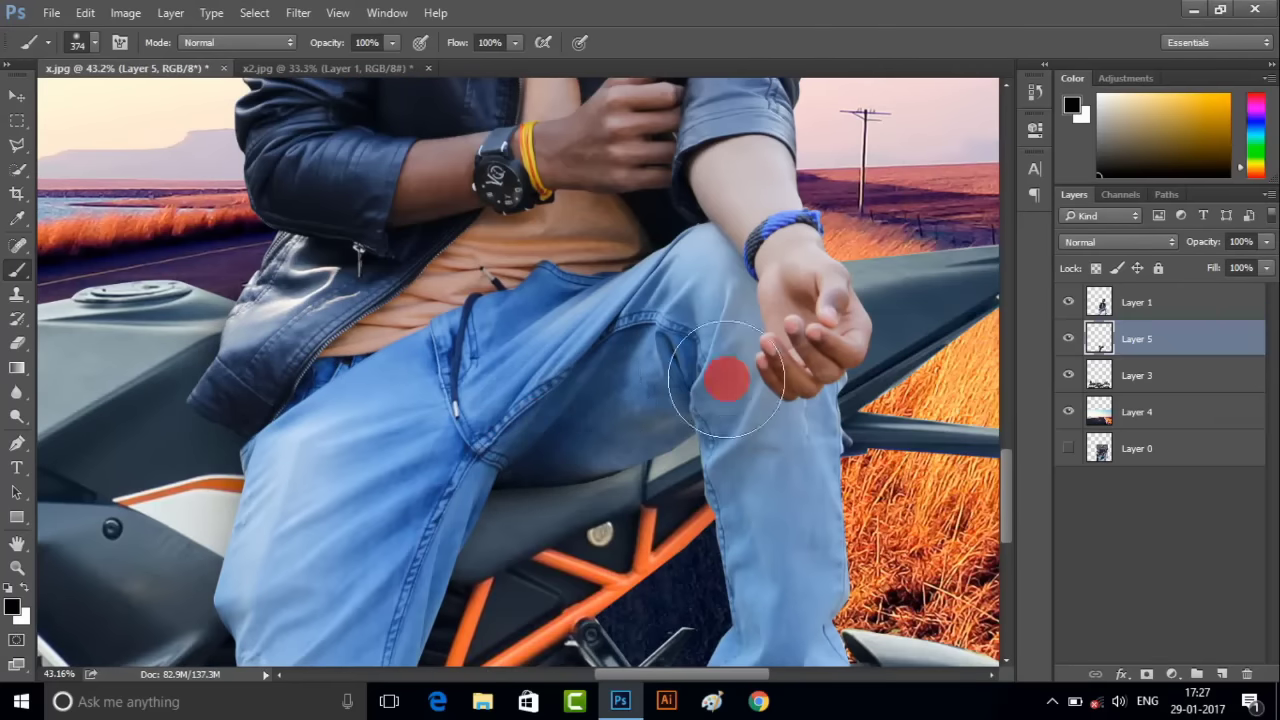
scroll(779, 447, down, 2)
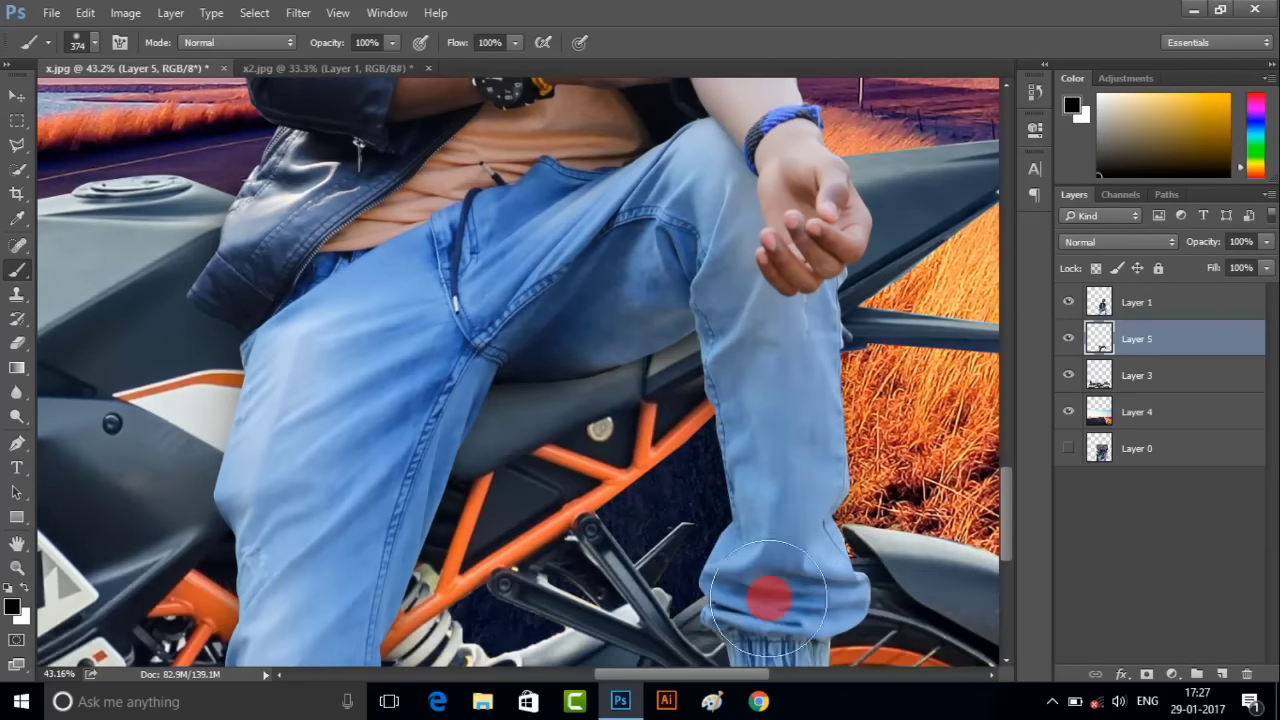
scroll(768, 597, down, 2)
scroll(771, 386, up, 2)
scroll(543, 217, up, 2)
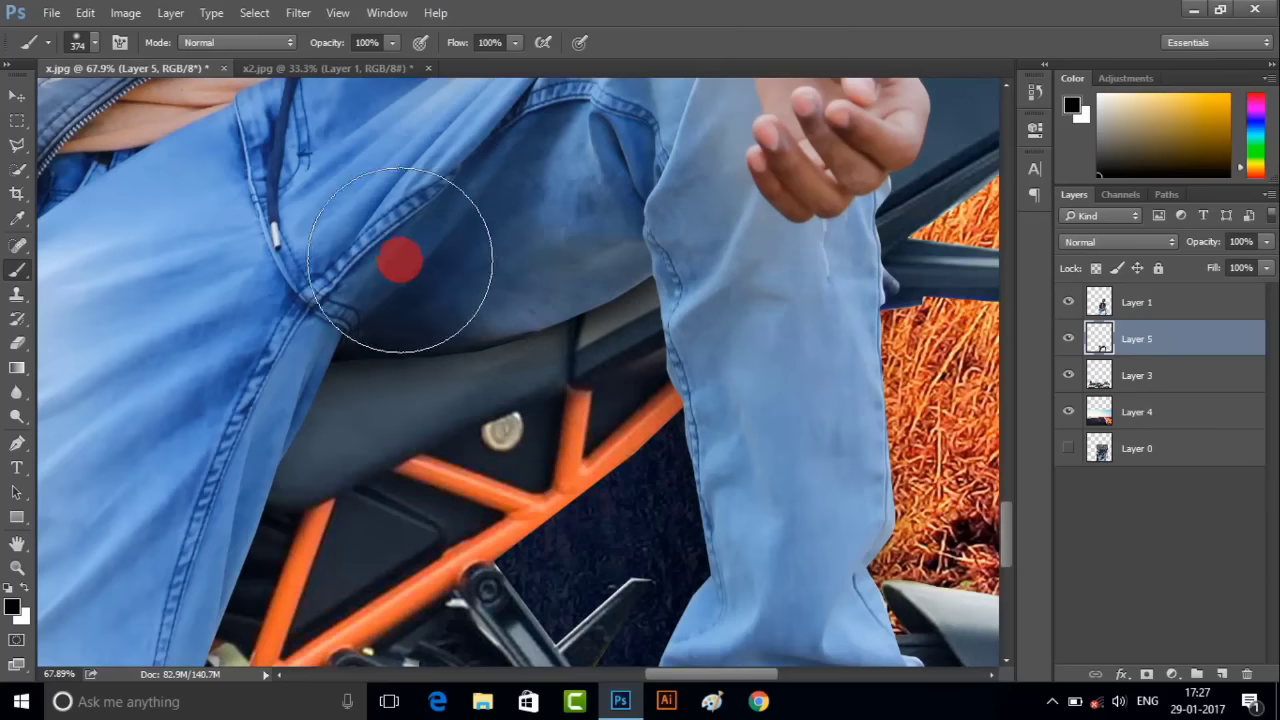
- Paint soft black shading on Layer 5 along the pocket seam and toward the knee
mouse_move(400, 260)
mouse_down()
mouse_move(491, 251)
mouse_move(320, 269)
mouse_move(198, 420)
mouse_up()
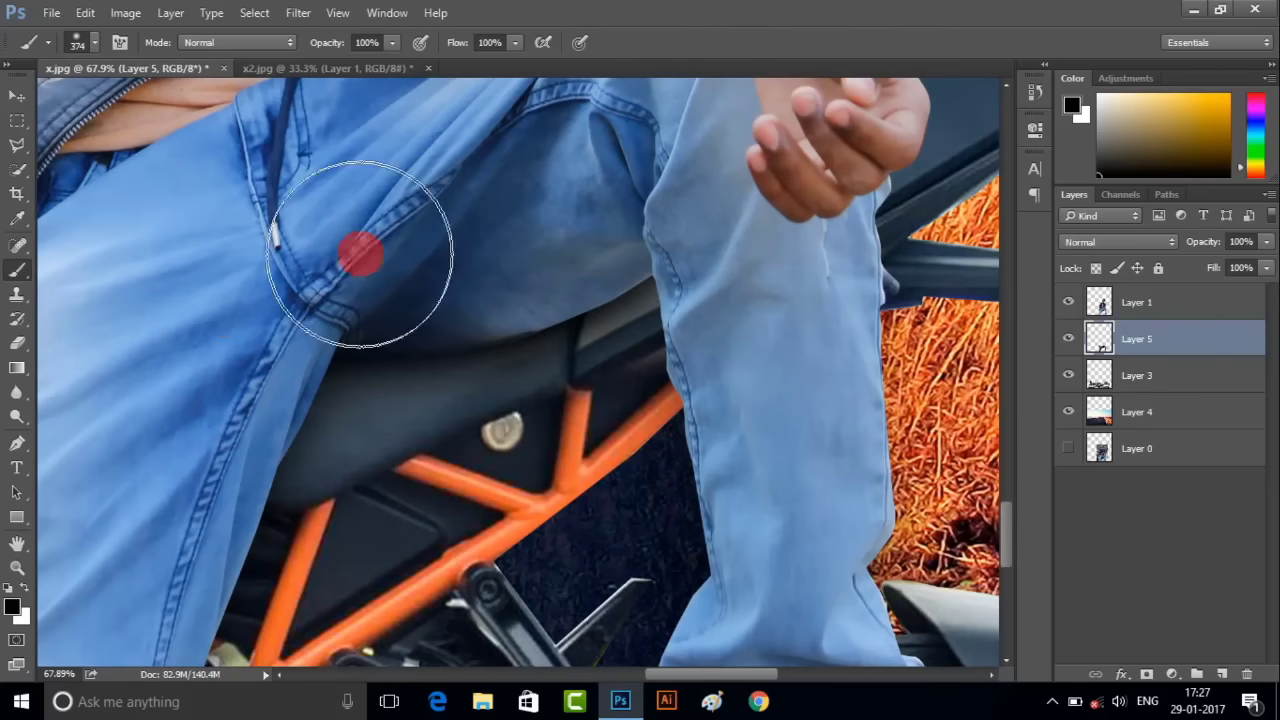
drag(354, 258, 617, 207)
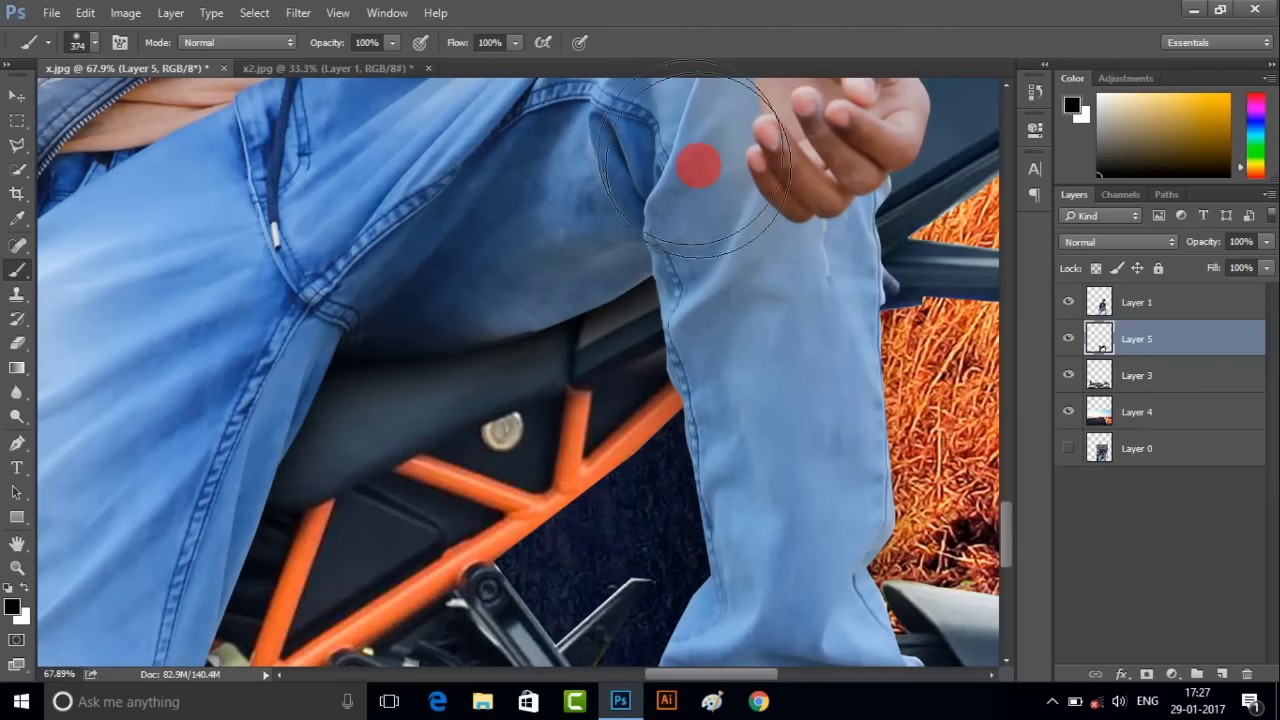
scroll(697, 166, down, 3)
scroll(254, 387, up, 5)
scroll(342, 336, down, 3)
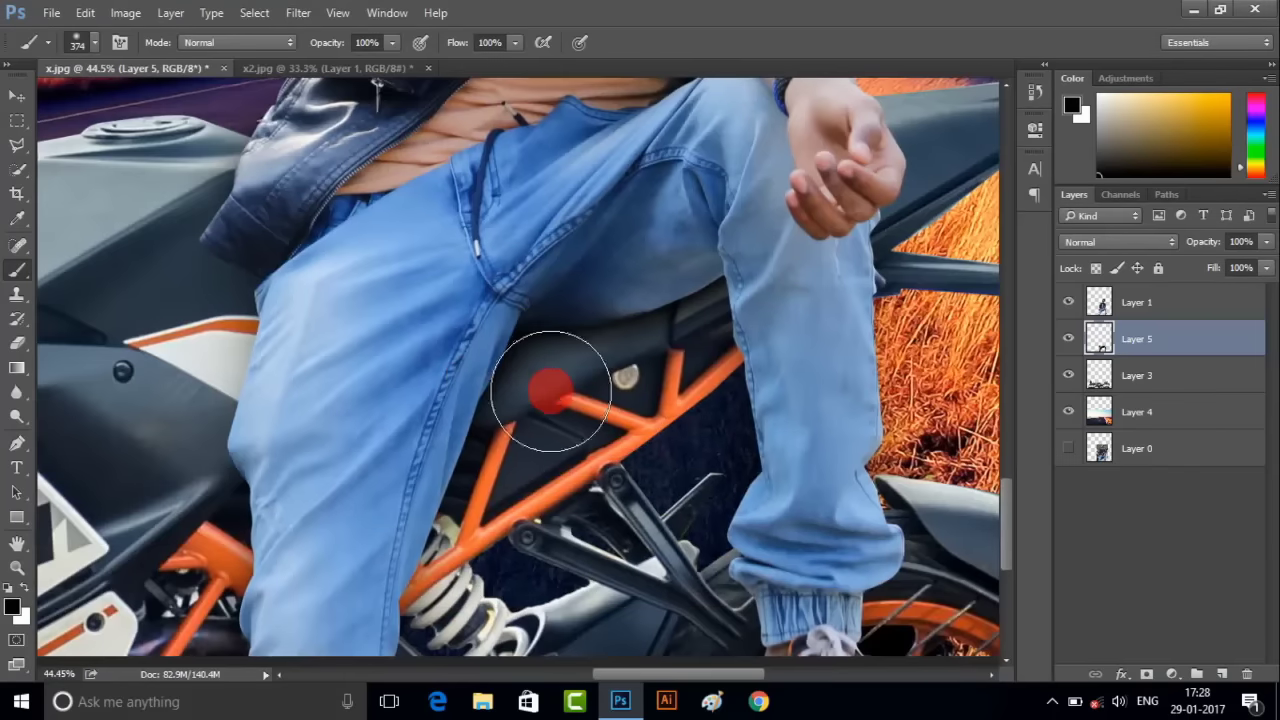
- Dodge the dark seat area on Layer 3 with a 179-size brush
right_click(18, 416)
click(60, 416)
scroll(437, 329, up, 4)
scroll(437, 329, down, 3)
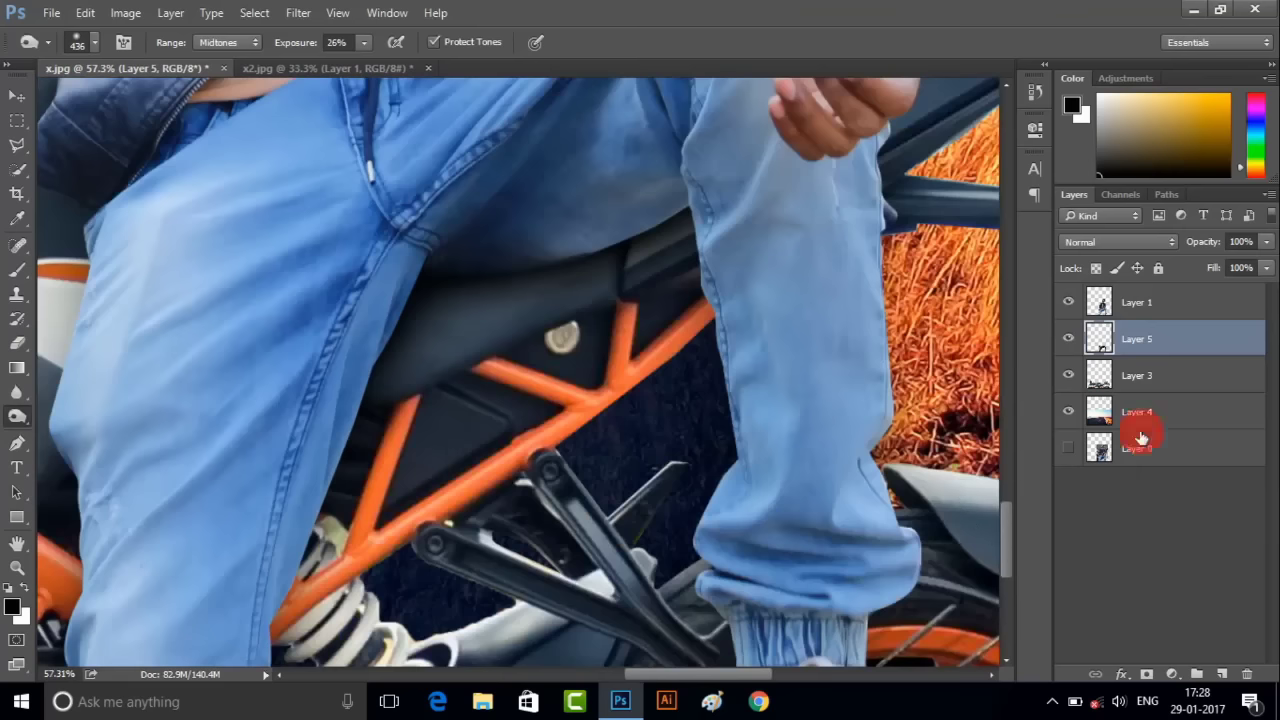
click(1136, 378)
right_click(445, 460)
key(Return)
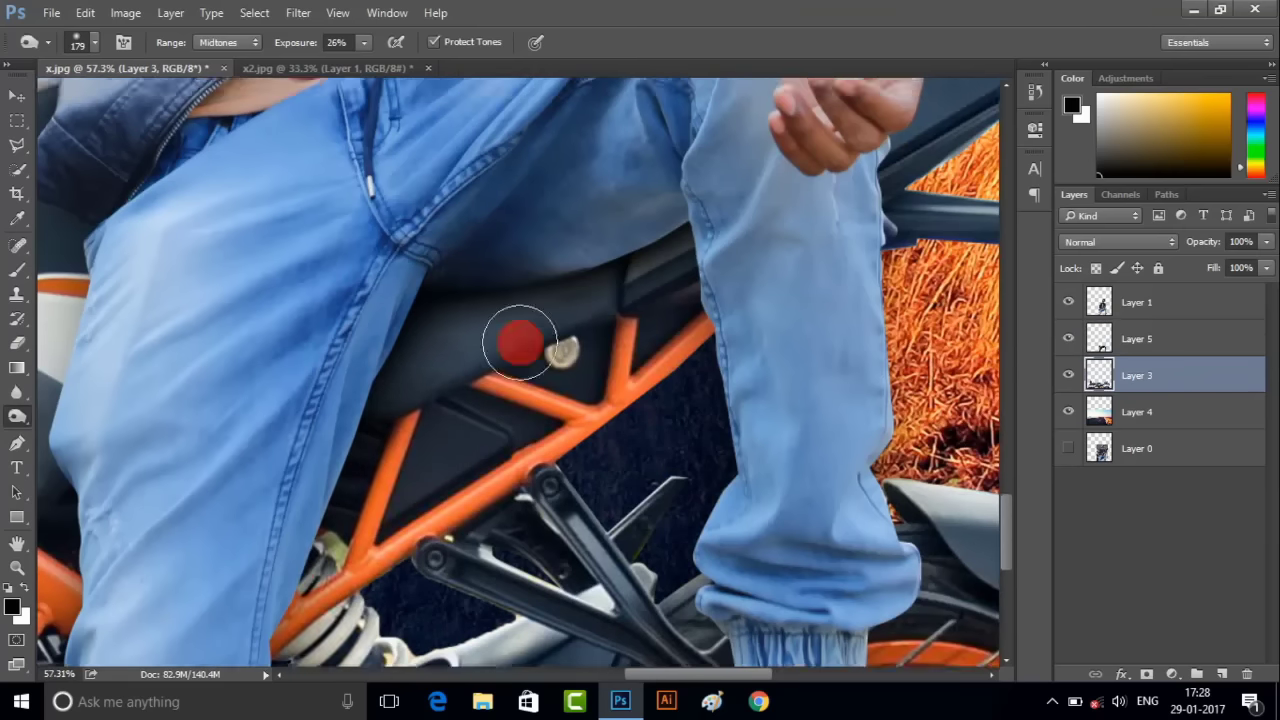
scroll(520, 337, up, 2)
drag(597, 398, 385, 497)
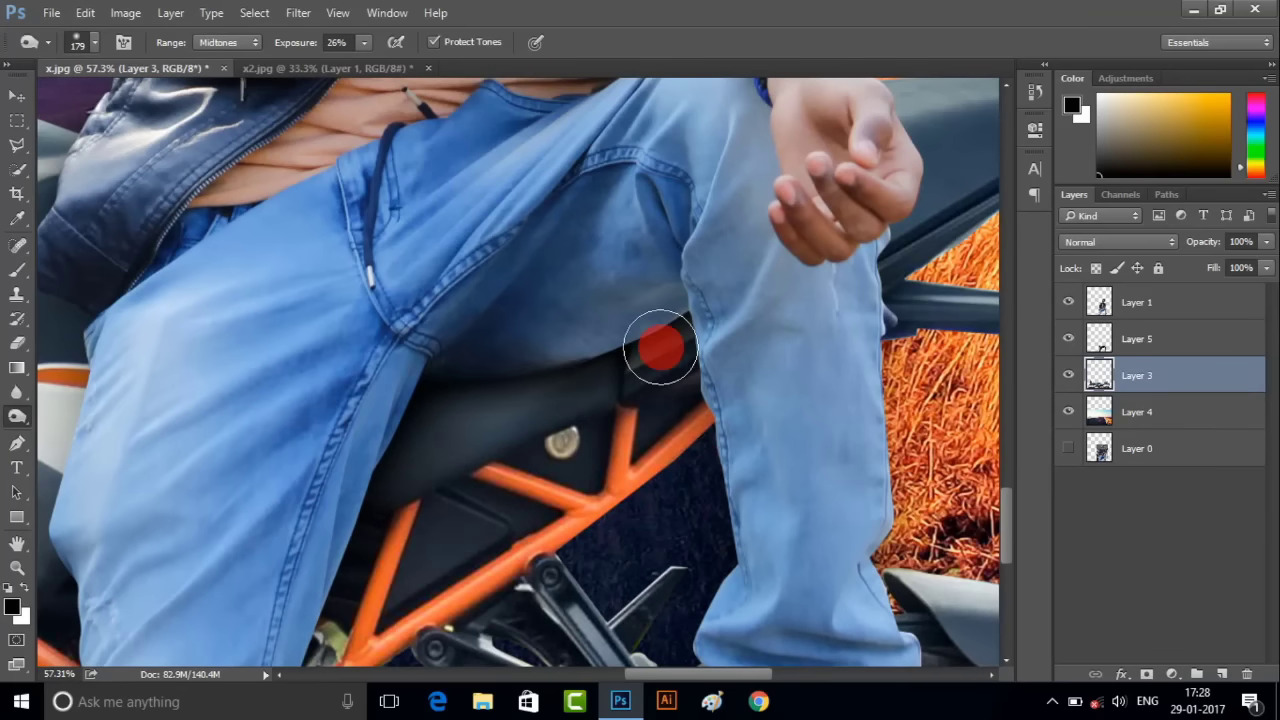
- Dodge the area near the seat on the boy's Layer 1
ctrl+click(660, 347)
scroll(586, 337, up, 3)
mouse_move(614, 323)
mouse_down()
mouse_move(301, 483)
mouse_move(343, 466)
mouse_up()
scroll(766, 371, down, 3)
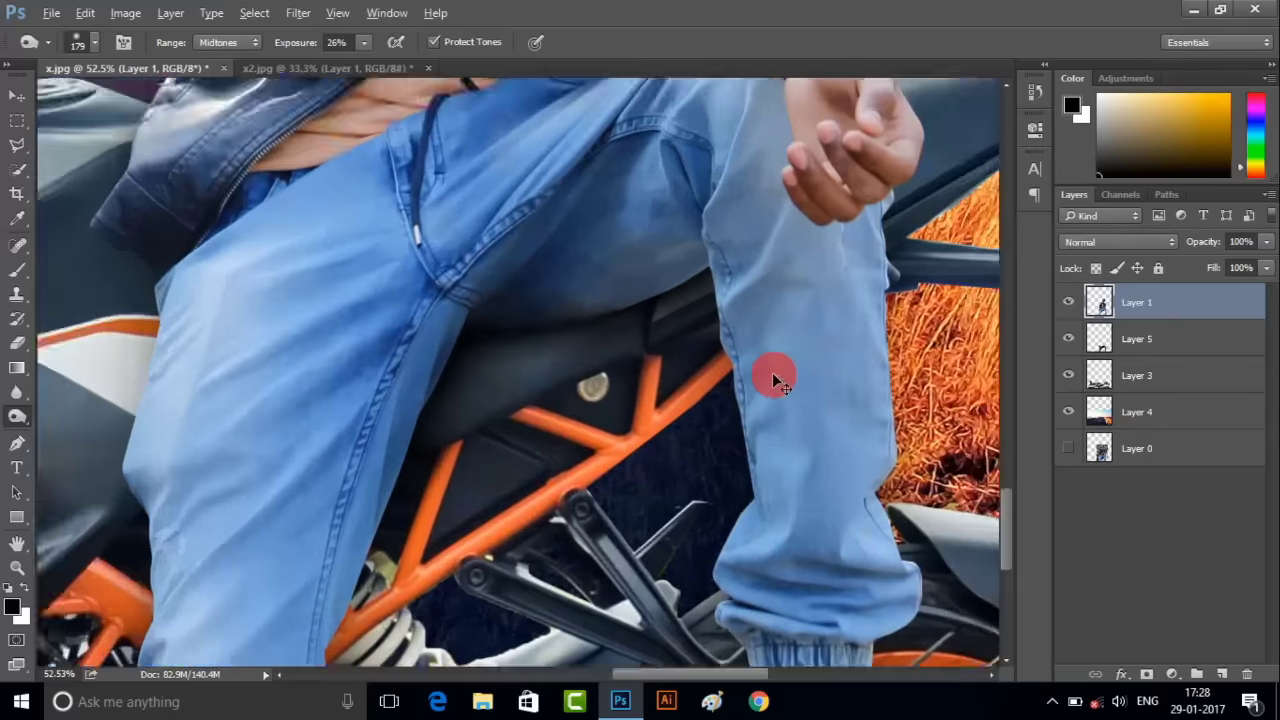
scroll(772, 380, down, 2)
scroll(623, 329, right, 3)
scroll(316, 578, left, 2)
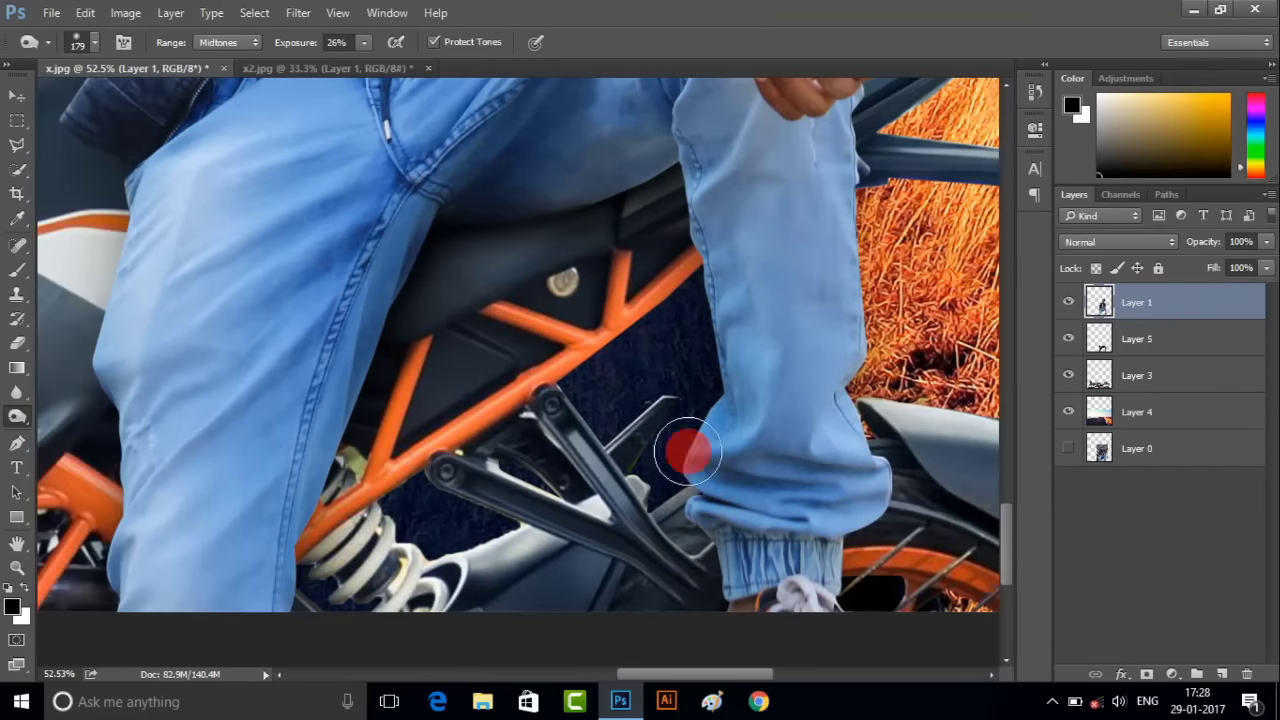
- Make Layer 5 active with the Brush tool and look over the jeans
click(1136, 345)
click(17, 269)
scroll(449, 394, up, 4)
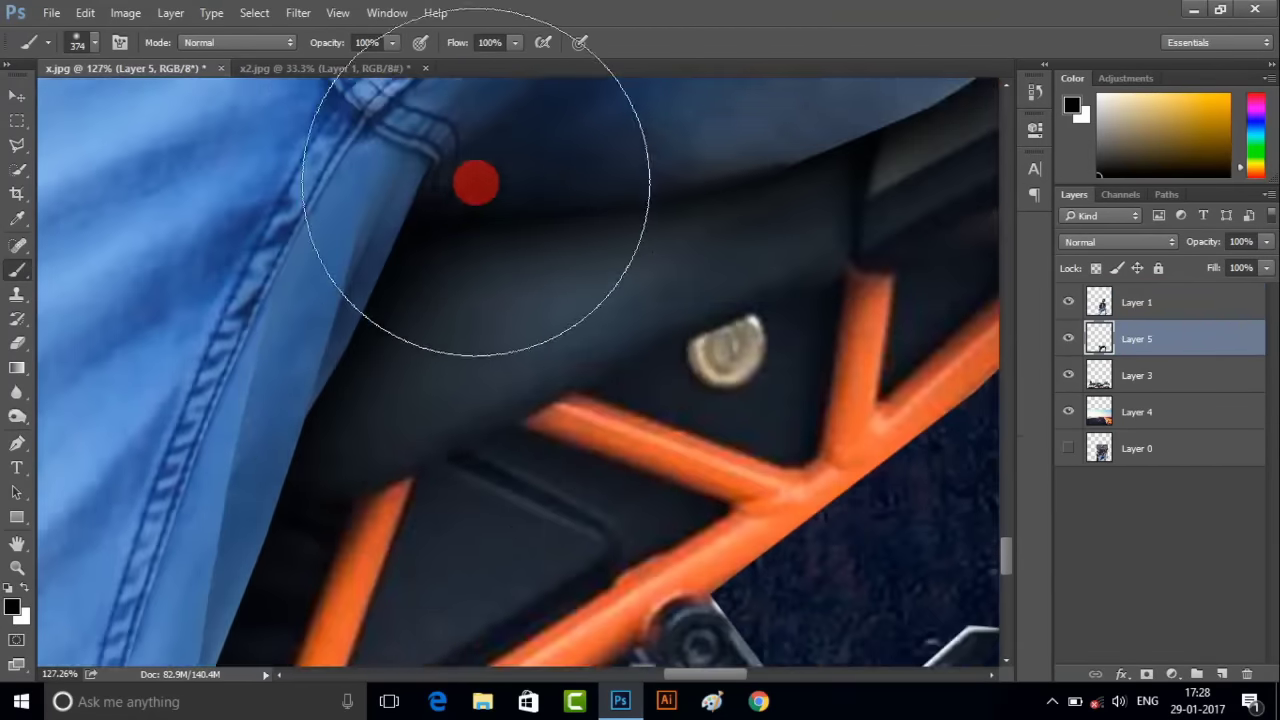
scroll(705, 204, down, 1)
scroll(634, 280, down, 2)
scroll(543, 289, down, 3)
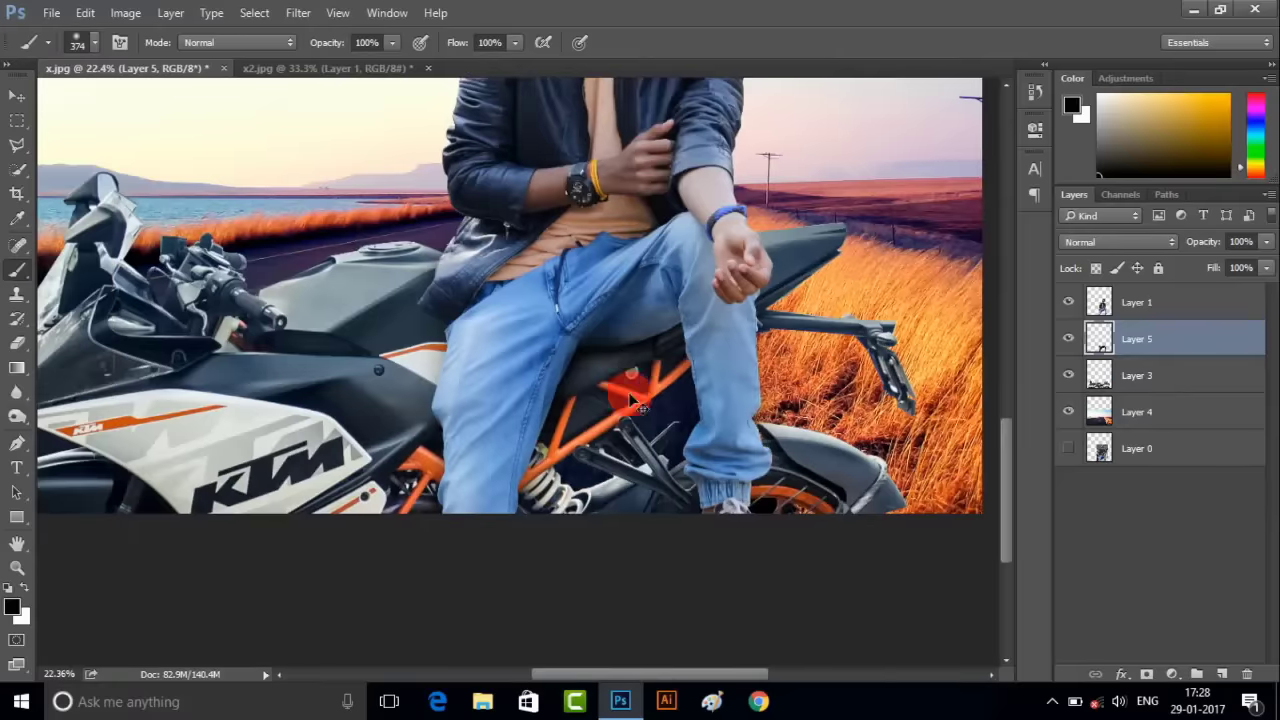
scroll(601, 387, up, 2)
scroll(471, 366, down, 2)
scroll(480, 380, down, 2)
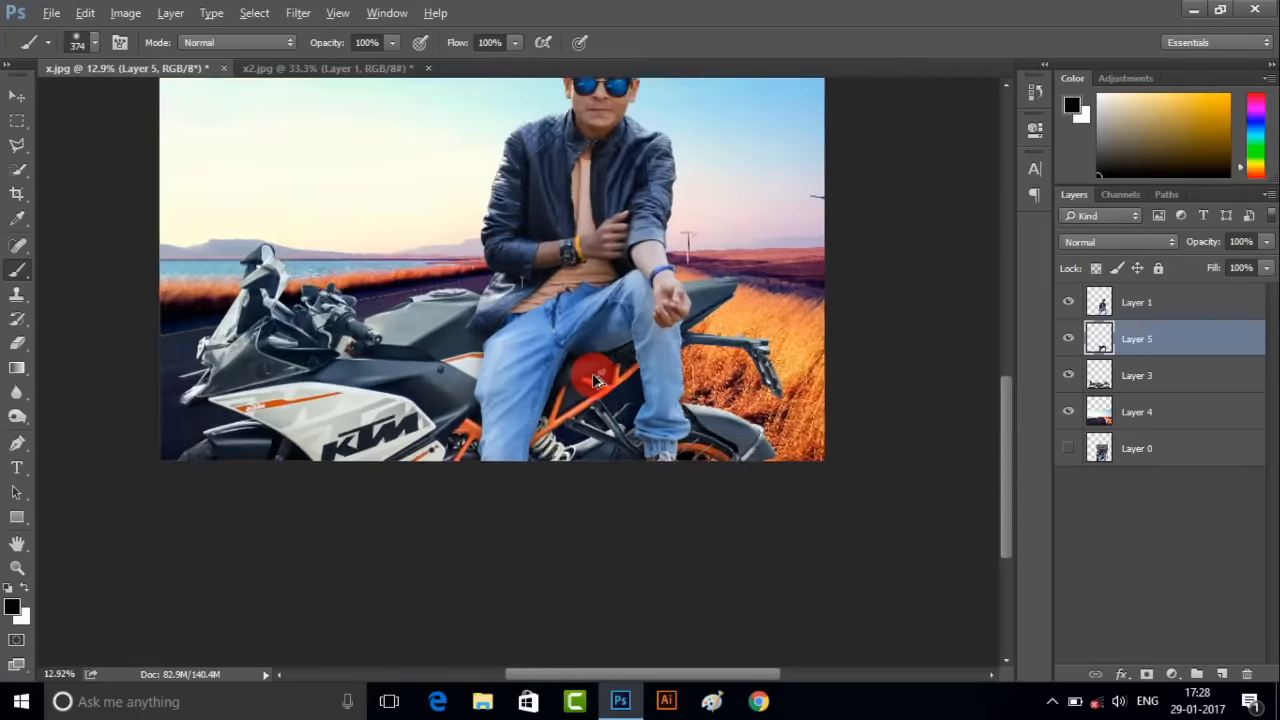
scroll(508, 395, up, 2)
scroll(508, 395, up, 3)
scroll(566, 251, down, 1)
scroll(543, 443, down, 1)
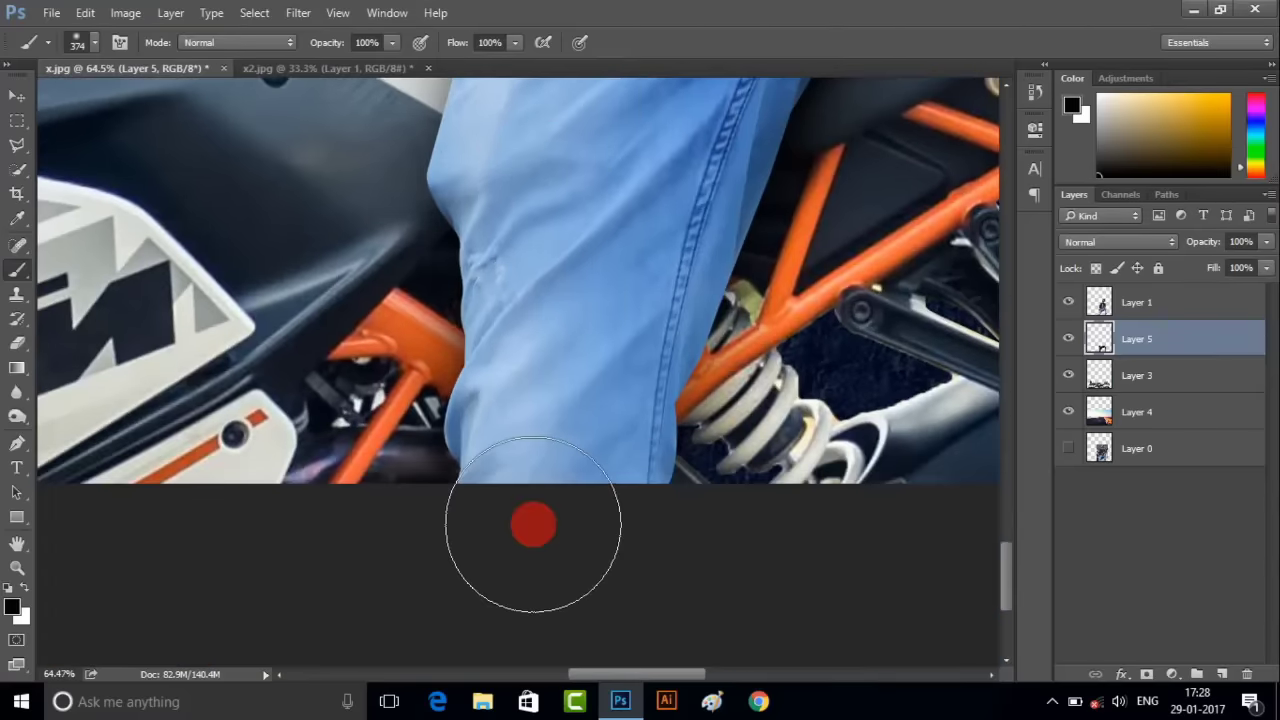
scroll(531, 523, down, 3)
scroll(662, 345, up, 2)
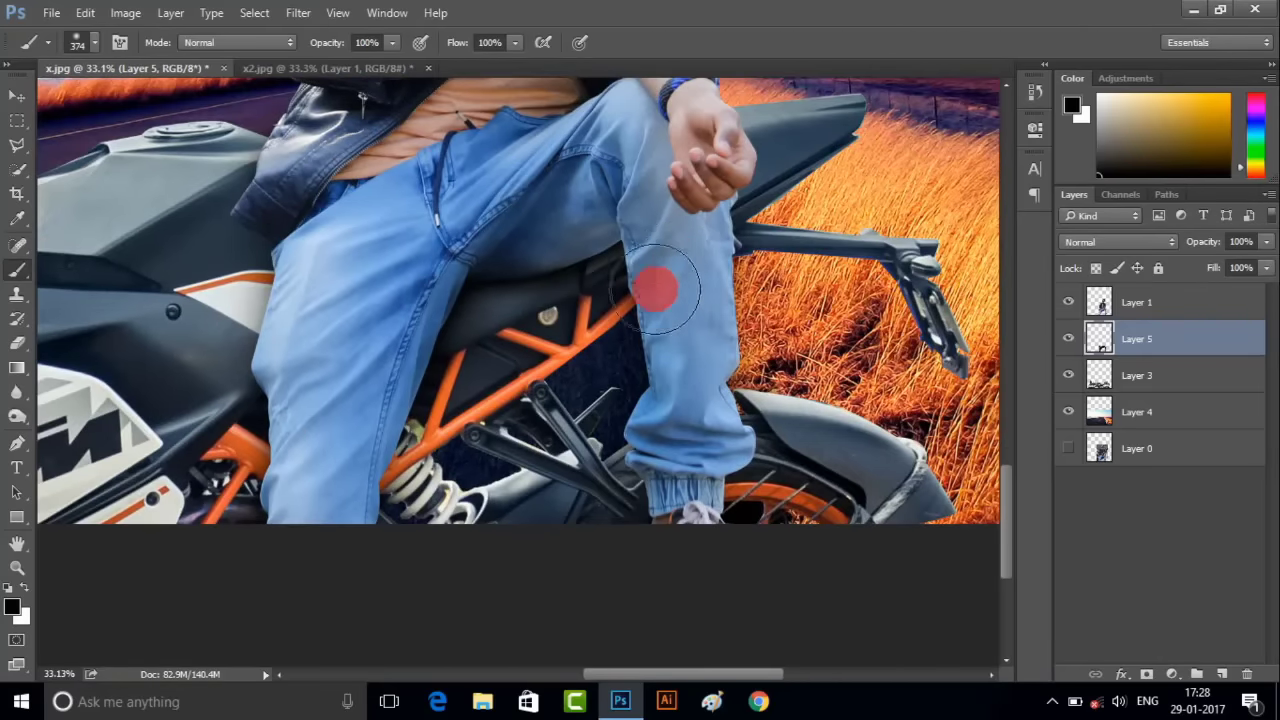
scroll(656, 288, up, 1)
scroll(694, 289, down, 2)
scroll(694, 477, down, 1)
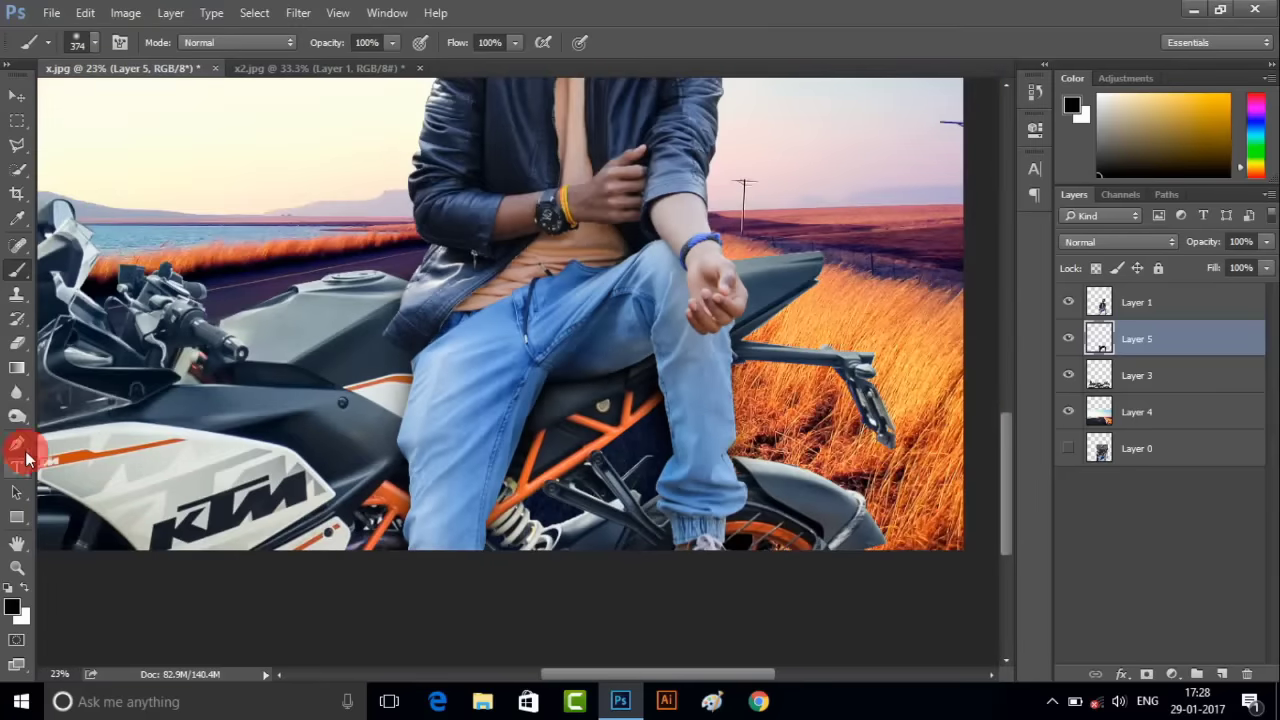
- Set up the Dodge tool (Midtones, 26%) on the Layer 3 jeans and zoom in
click(17, 416)
scroll(677, 420, up, 2)
scroll(677, 420, up, 2)
click(1123, 405)
key(alt+bracketright)
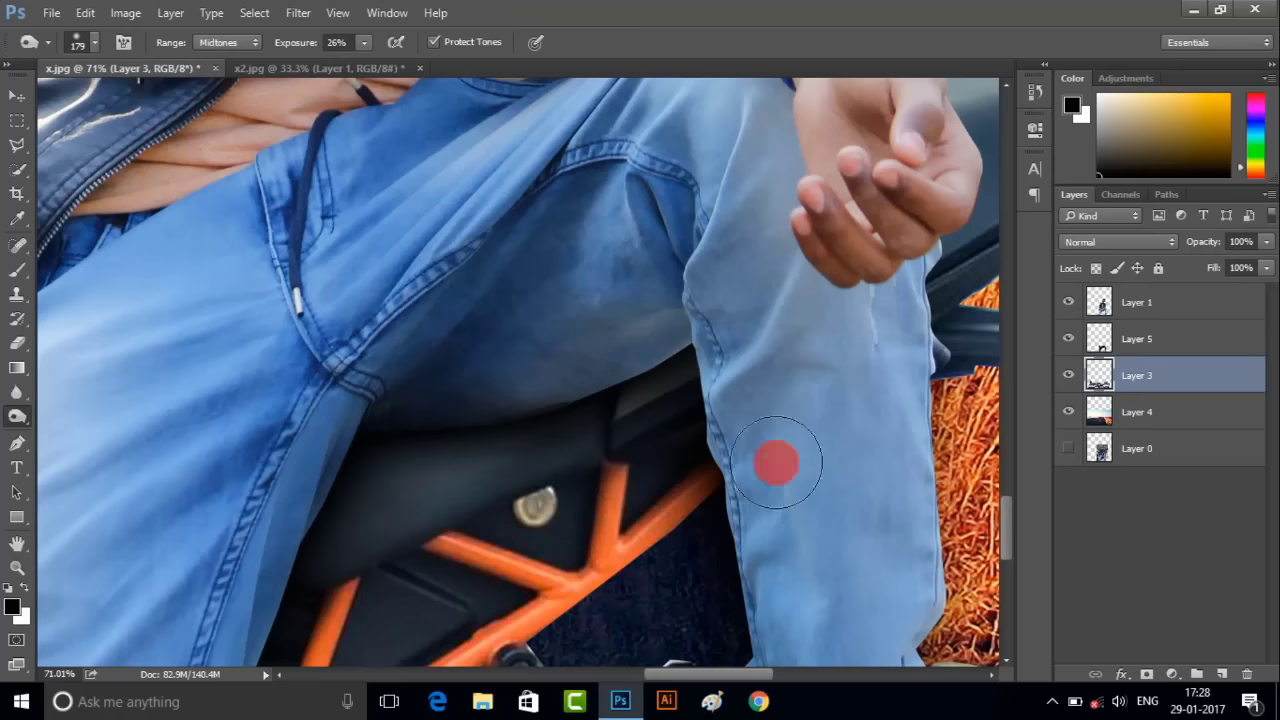
scroll(600, 500, down, 2)
scroll(611, 500, down, 3)
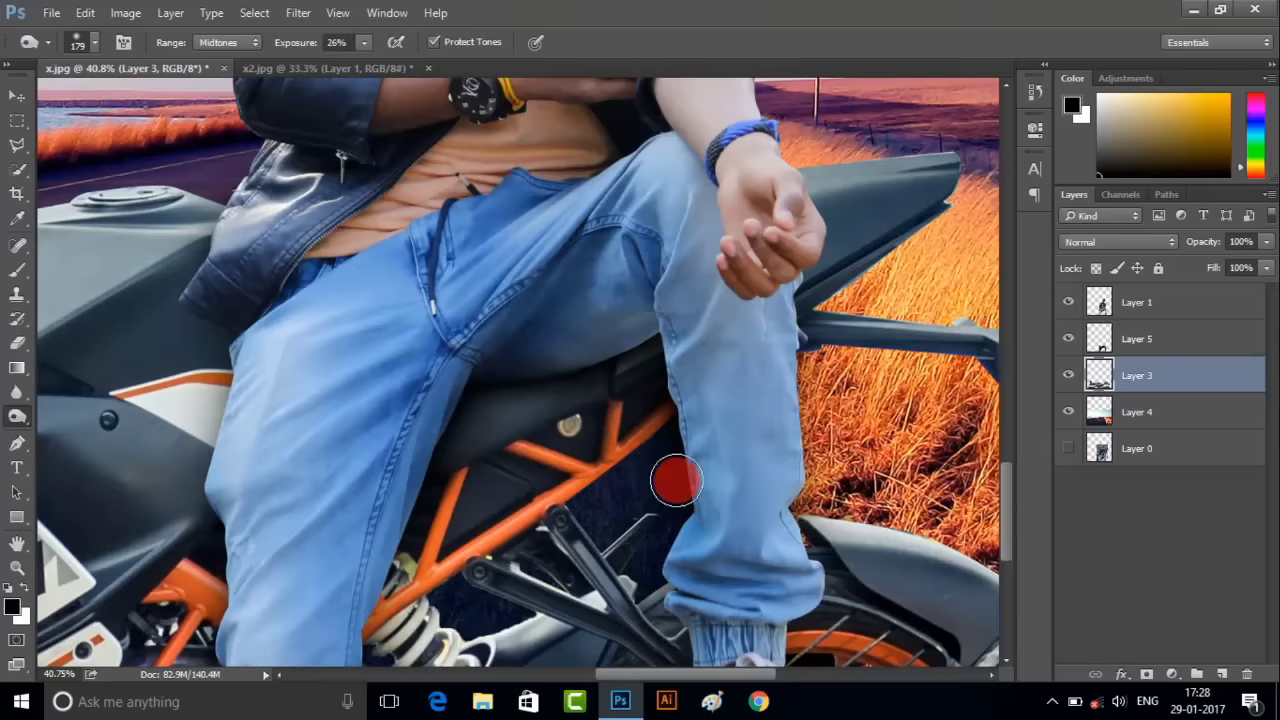
scroll(620, 435, down, 3)
scroll(564, 387, down, 2)
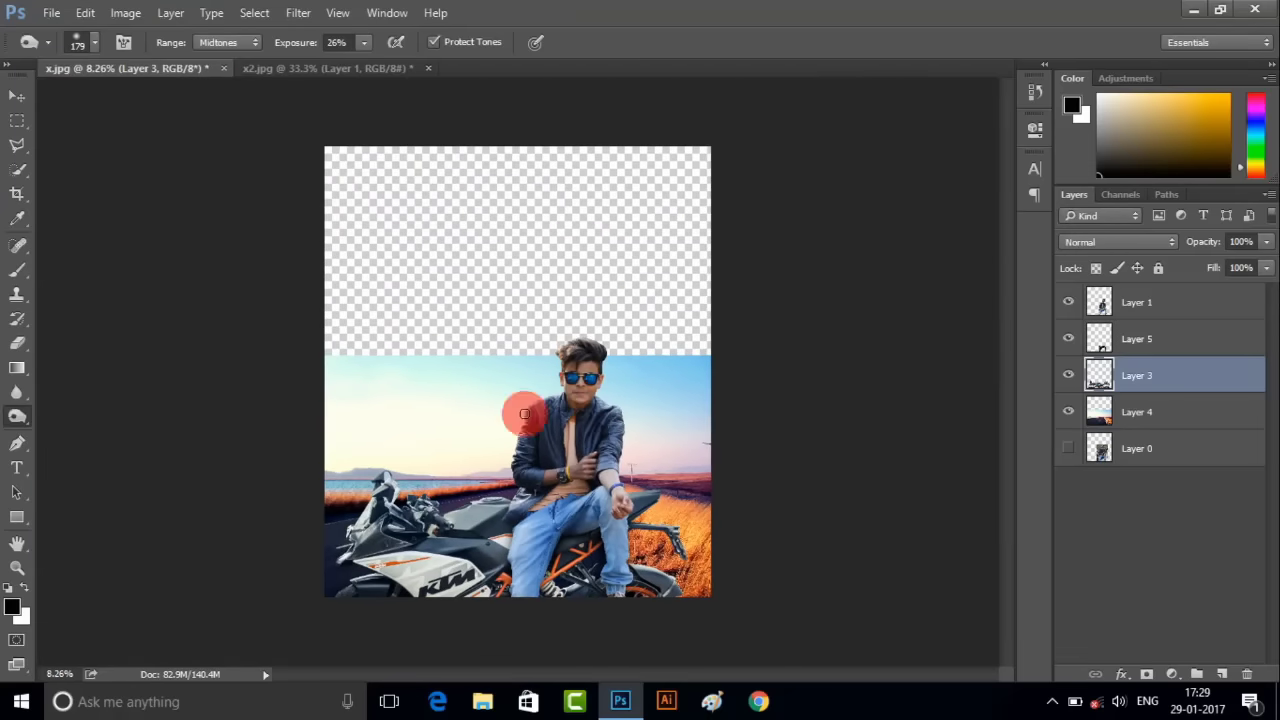
- Close x2.jpg and open winter_stock_3_morning_by_mindym306.jpg from EDITING > cloud
click(412, 69)
click(646, 277)
click(40, 14)
click(70, 56)
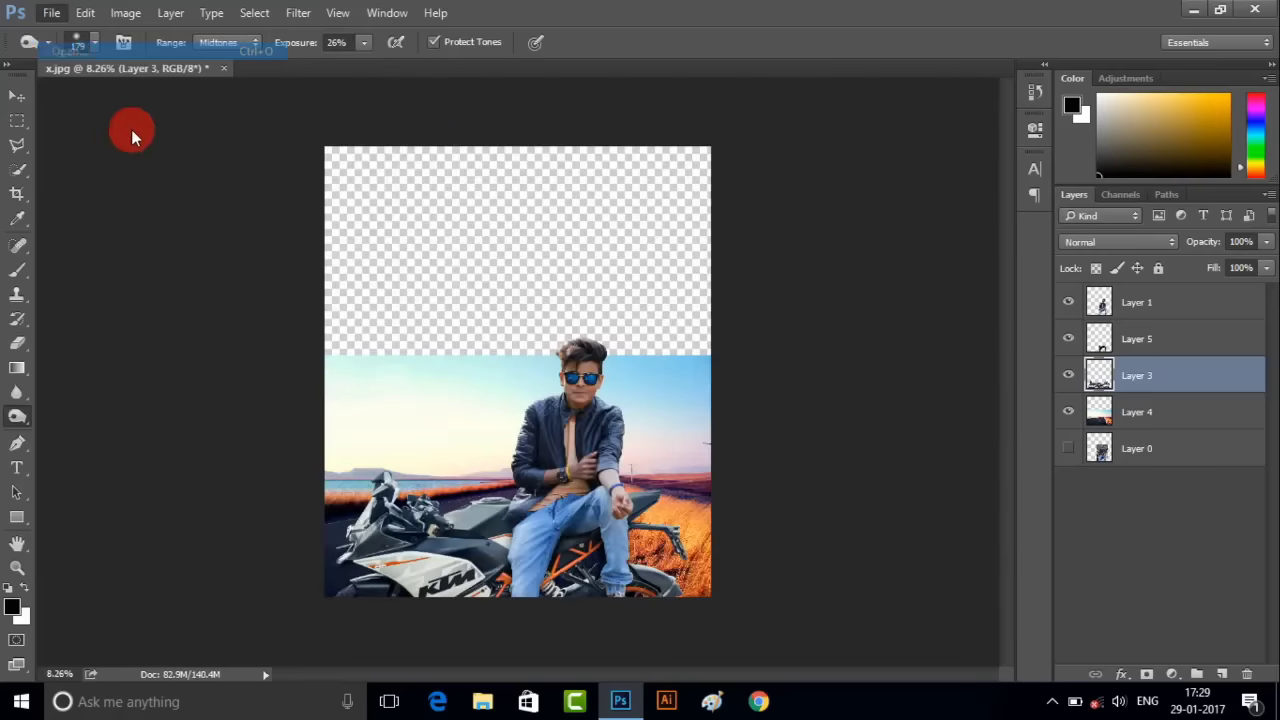
scroll(480, 430, down, 3)
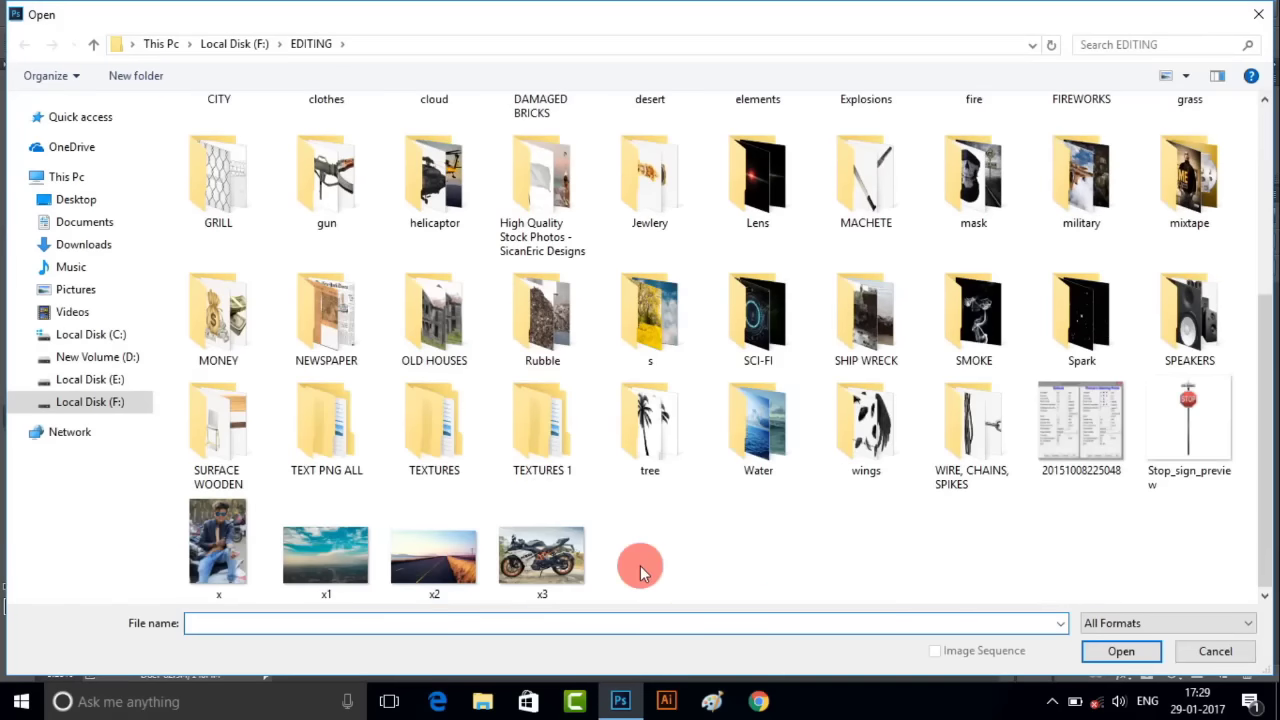
scroll(788, 560, up, 2)
text(cvcccc)
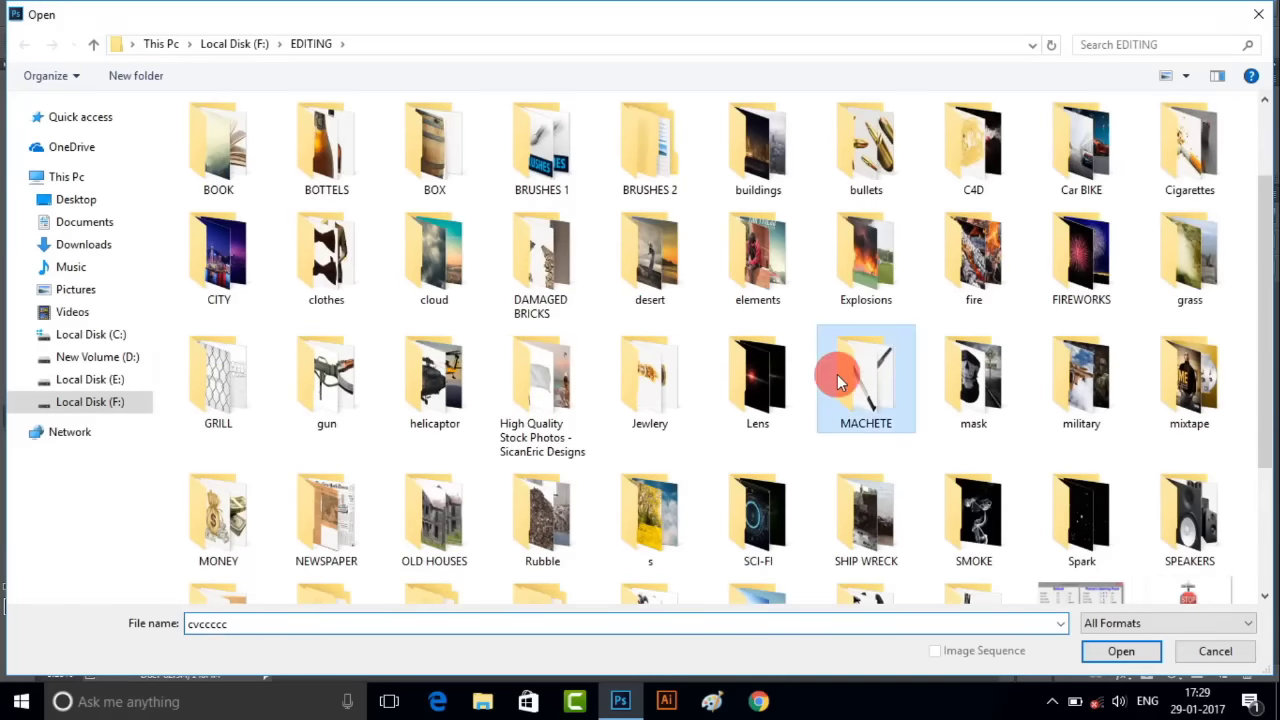
key(shift+Tab)
double_click(432, 255)
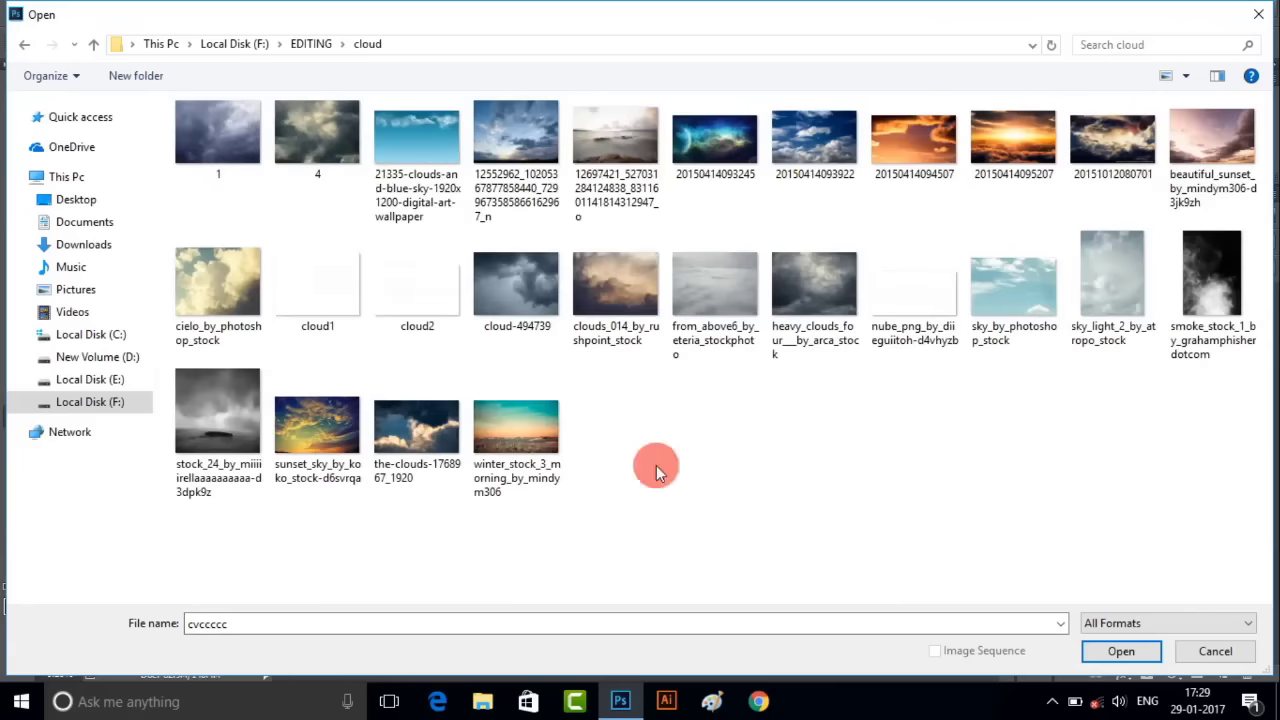
click(548, 463)
click(1154, 660)
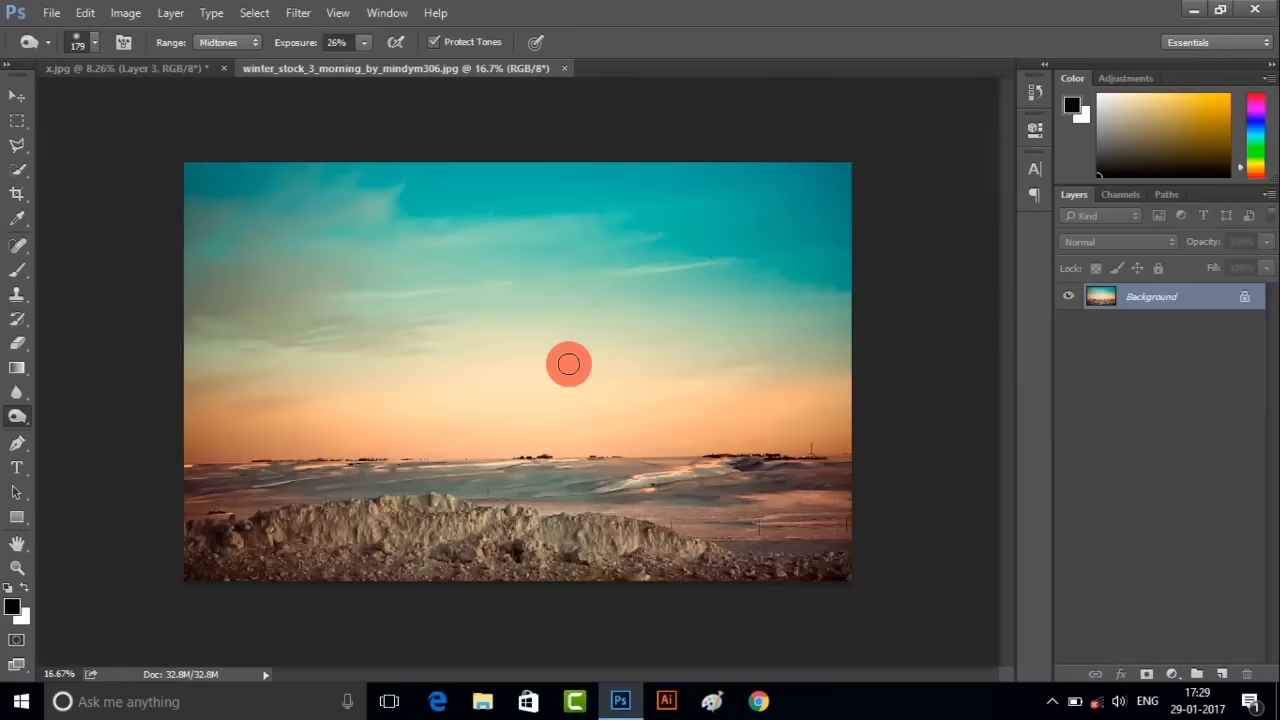
- Place the winter sky in x.jpg as Layer 6, enlarged over the top, below Layer 4
key(ctrl+j)
mouse_move(568, 369)
mouse_down()
mouse_move(190, 160)
mouse_move(149, 64)
mouse_move(510, 331)
mouse_up()
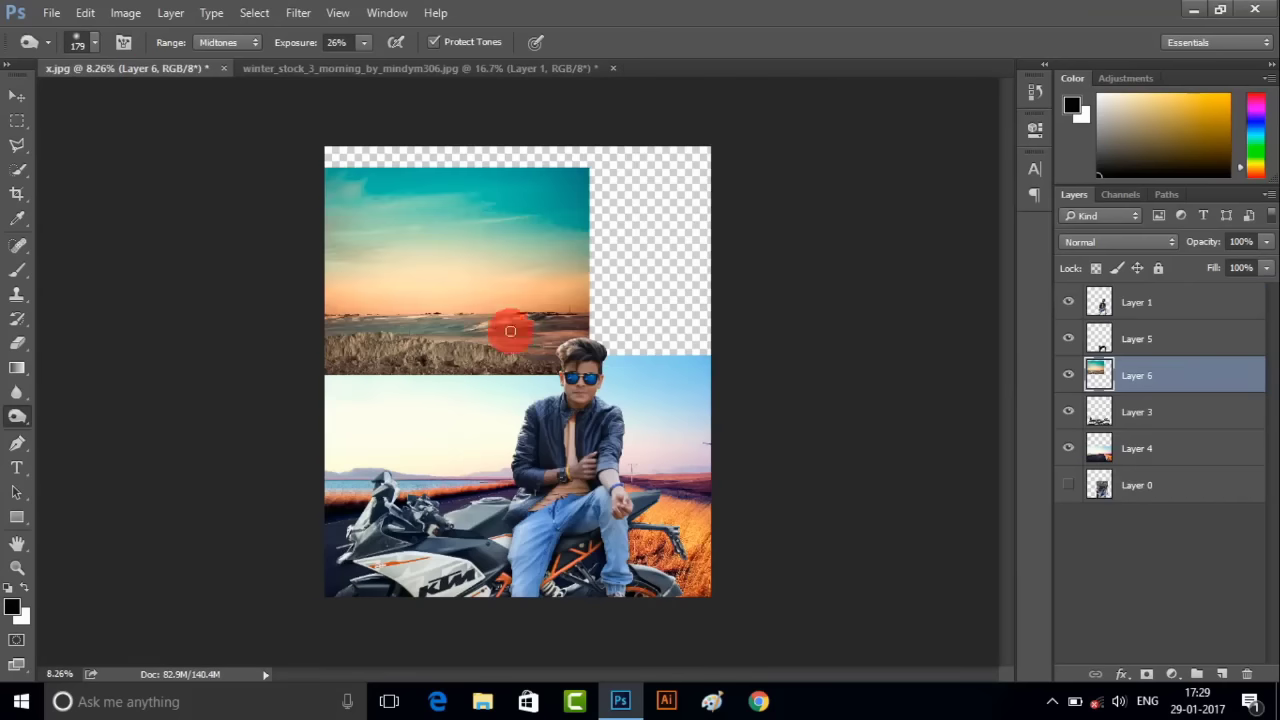
click(16, 97)
mouse_move(591, 369)
mouse_down()
mouse_move(751, 442)
mouse_move(767, 511)
mouse_up()
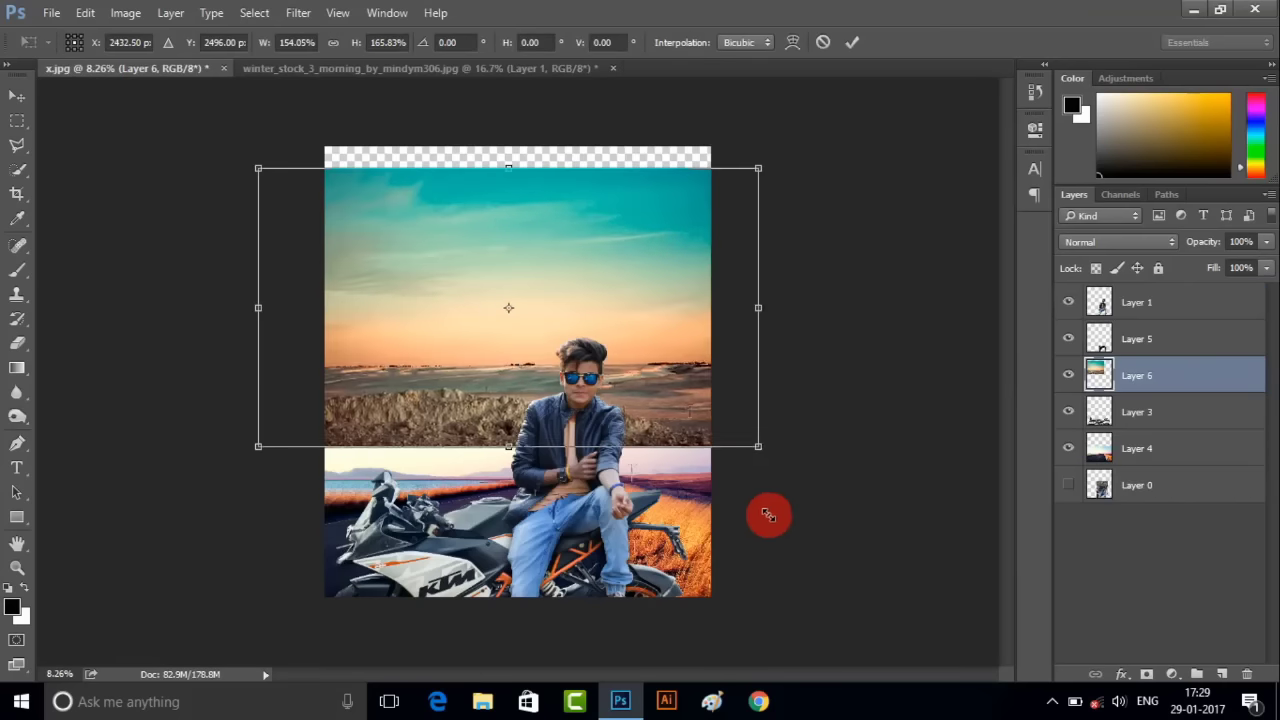
drag(702, 446, 702, 426)
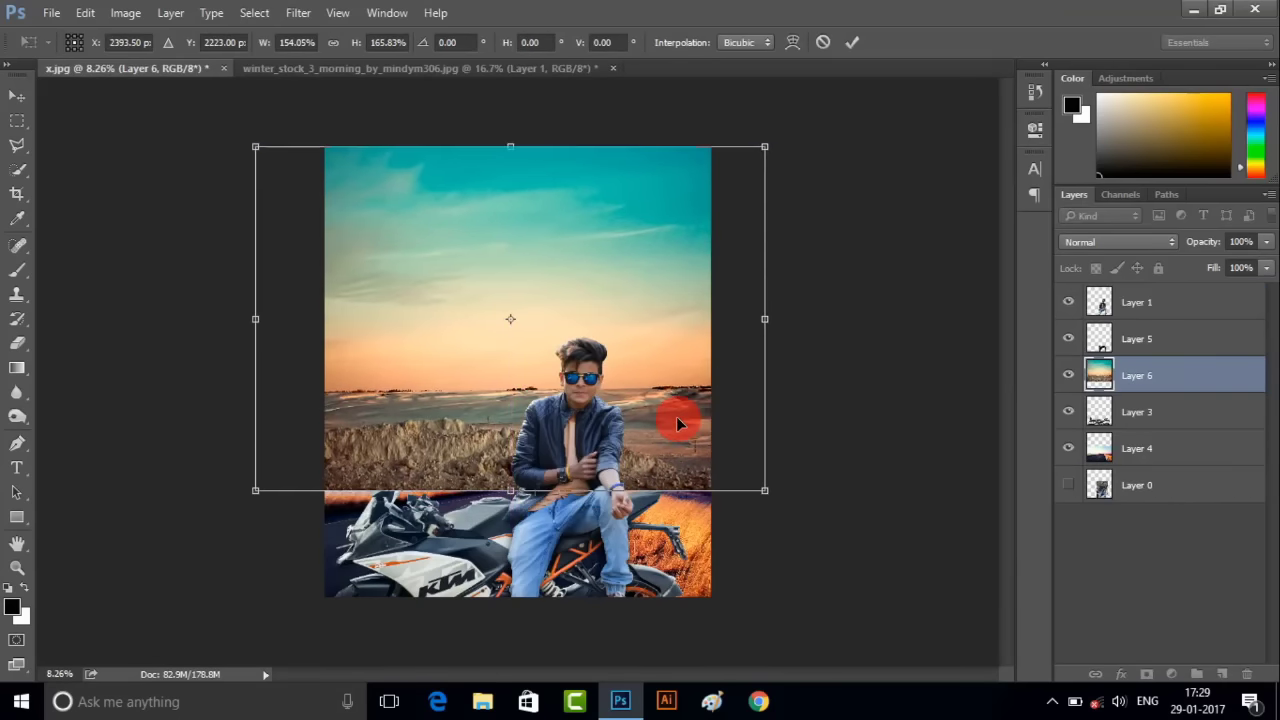
key(Return)
drag(1200, 386, 1186, 458)
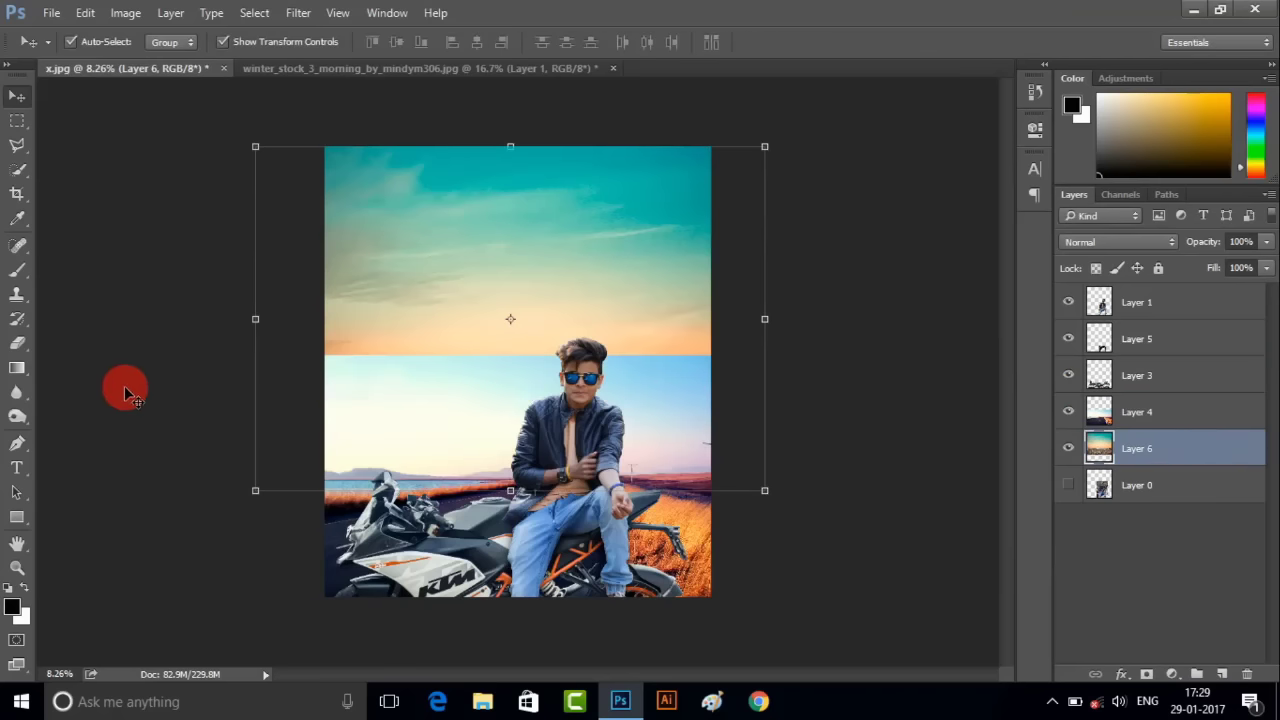
- Set the Eraser to 1300 px and erase part of Layer 4's old sky
click(19, 350)
right_click(447, 377)
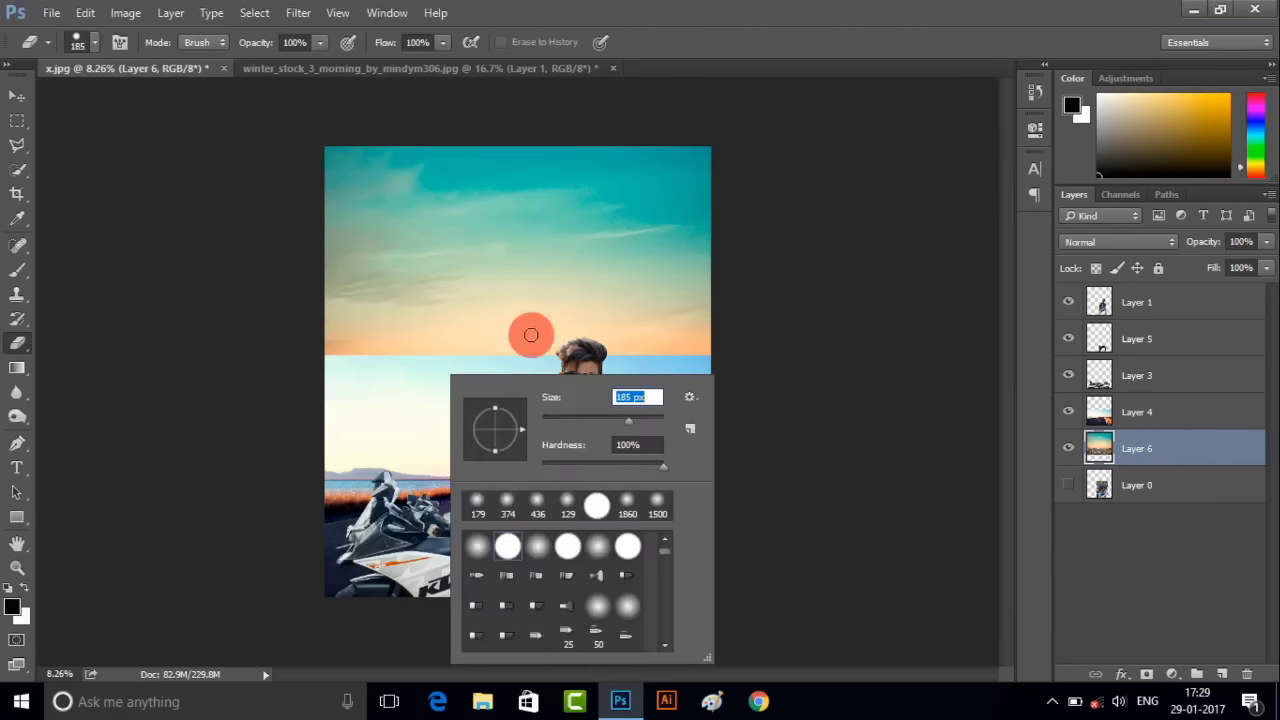
click(1271, 514)
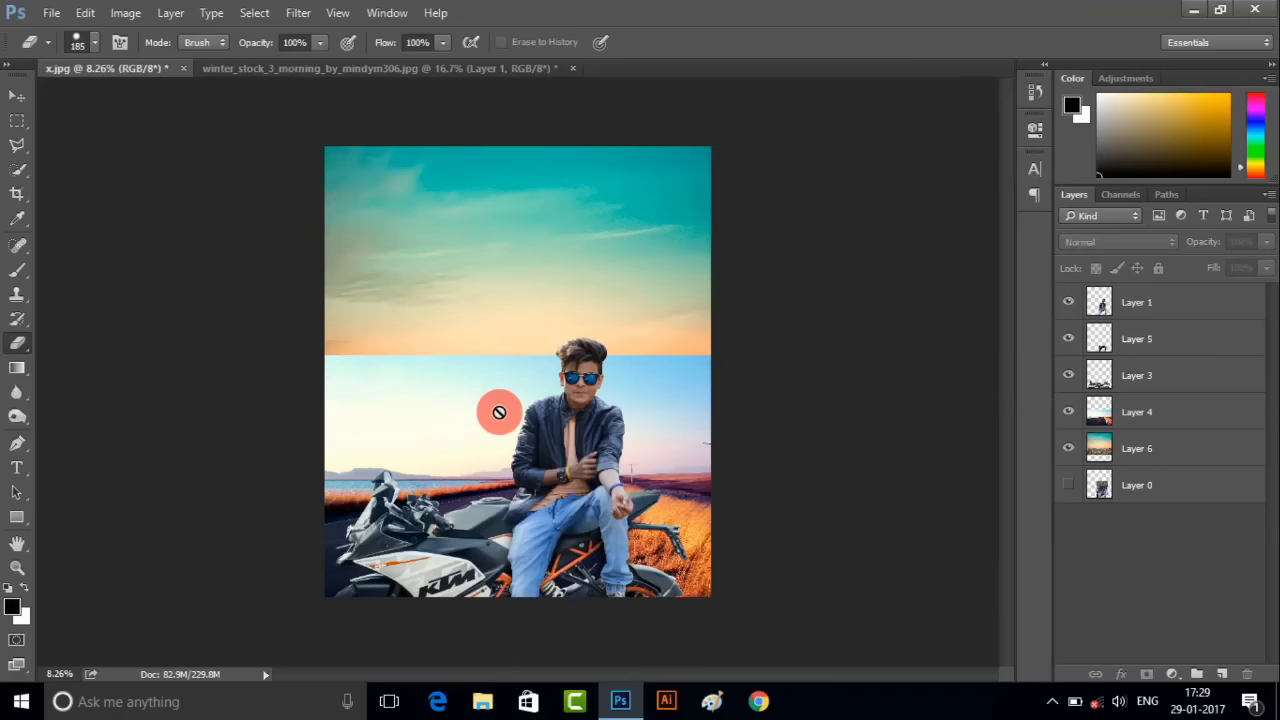
click(1197, 420)
drag(524, 400, 428, 405)
key(alt+bracketleft)
key(bracketright)
right_click(517, 477)
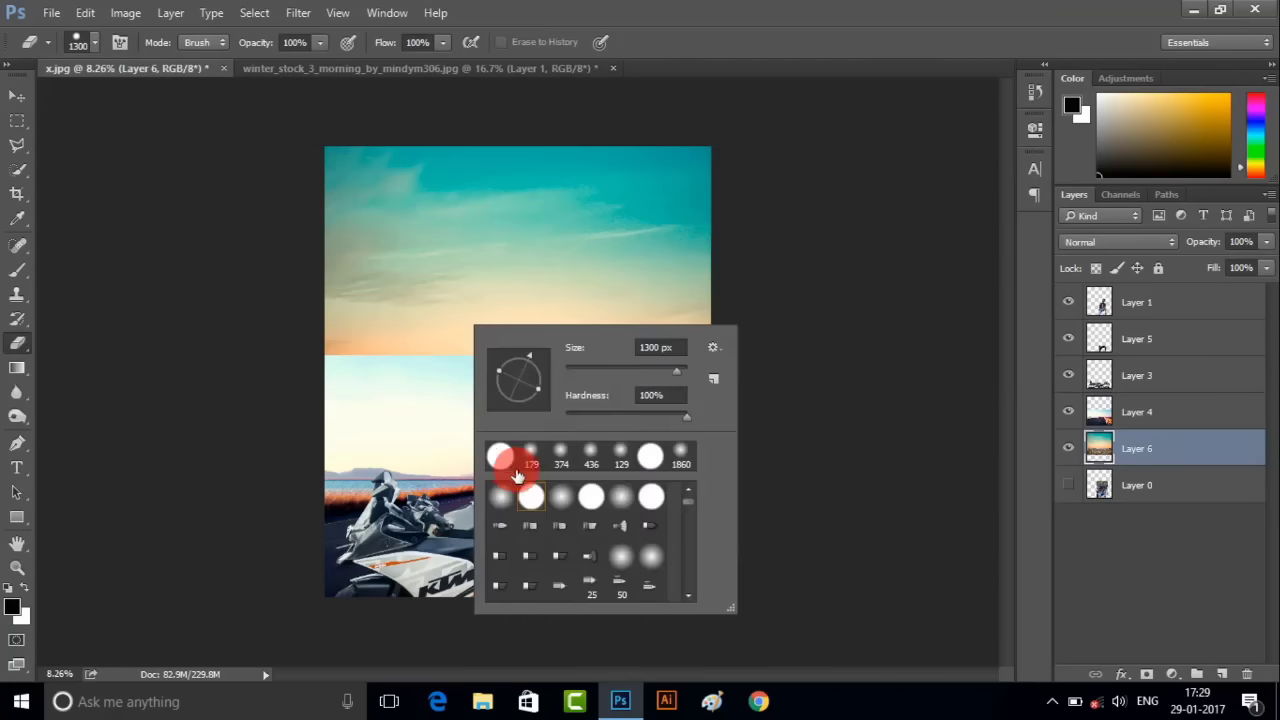
click(1212, 432)
- Stretch sky Layer 6 downward to about 146% height
scroll(634, 428, down, 3)
key(ctrl+t)
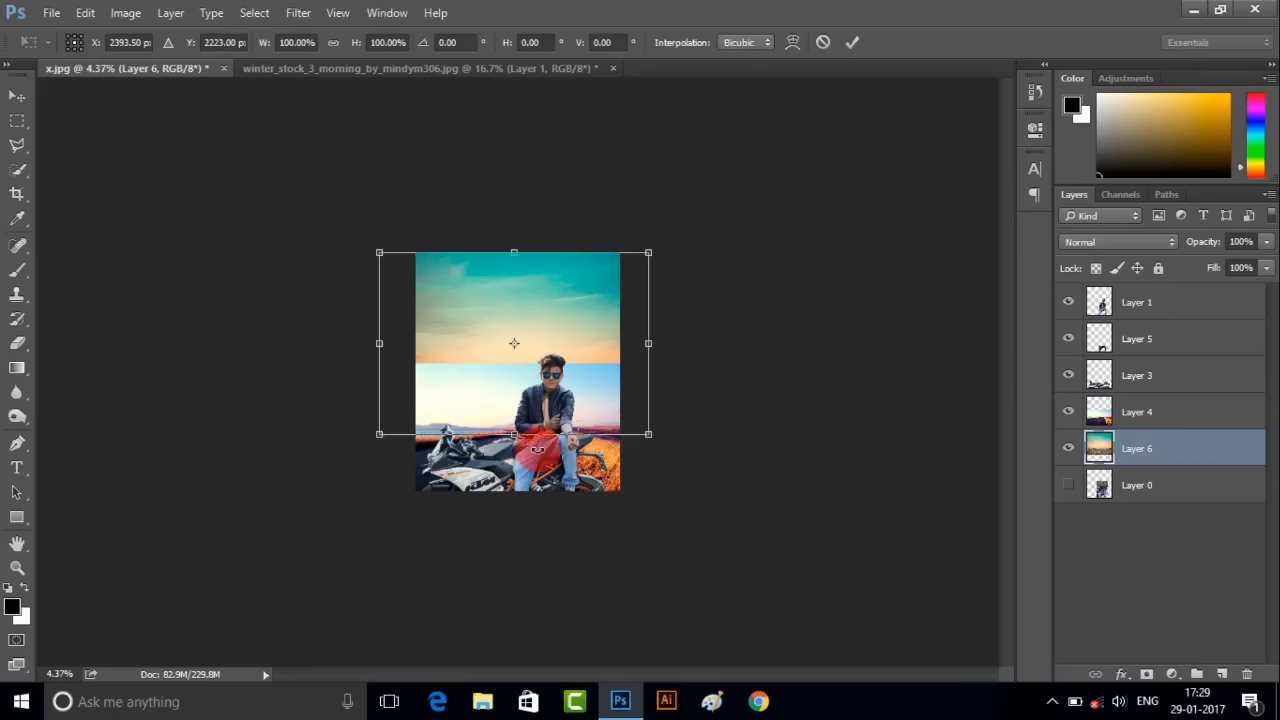
drag(516, 465, 510, 521)
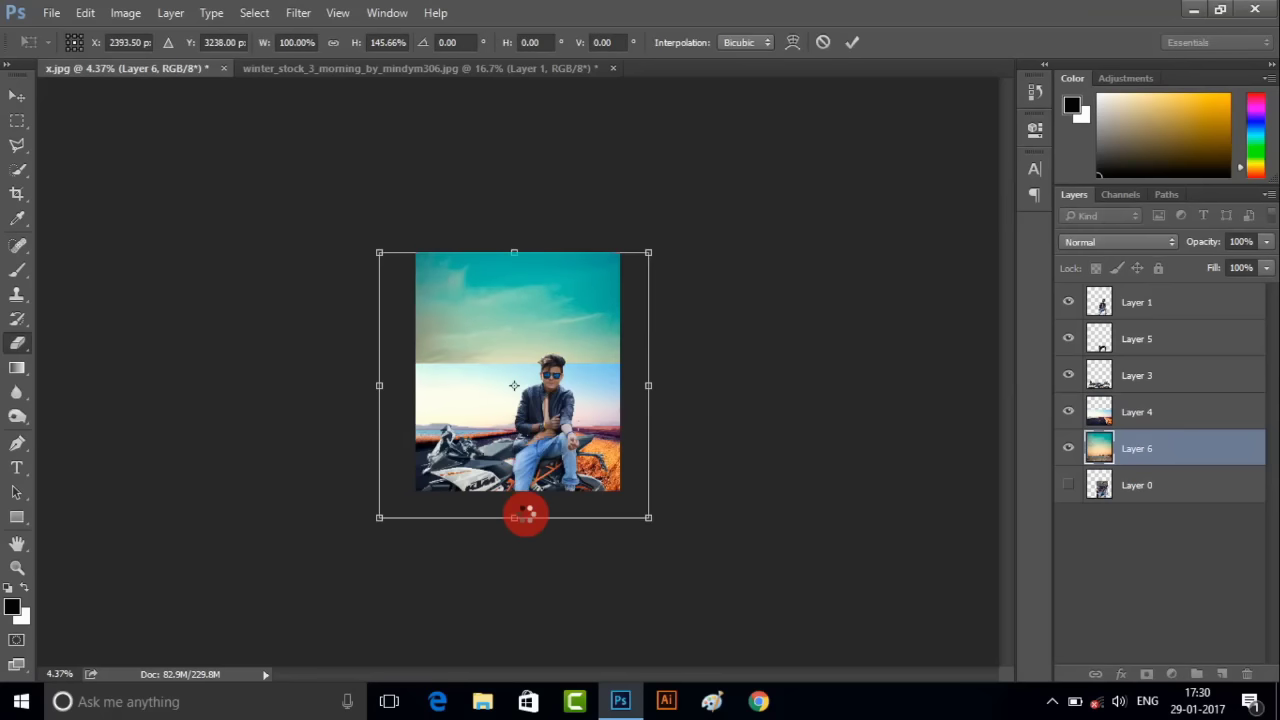
key(Return)
- Erase Layer 4's old sky across the seam and left side with the large soft eraser
click(1137, 412)
scroll(414, 338, up, 3)
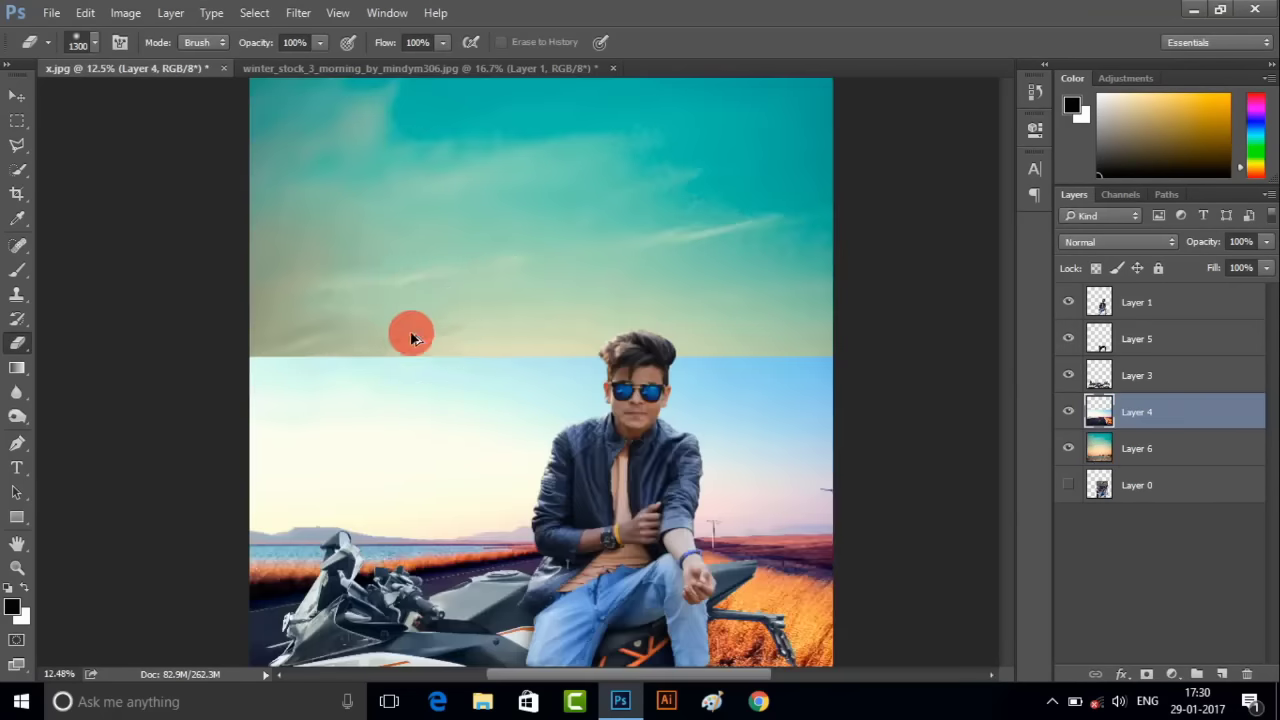
mouse_move(296, 320)
mouse_down()
mouse_move(836, 428)
mouse_move(434, 440)
mouse_move(712, 458)
mouse_up()
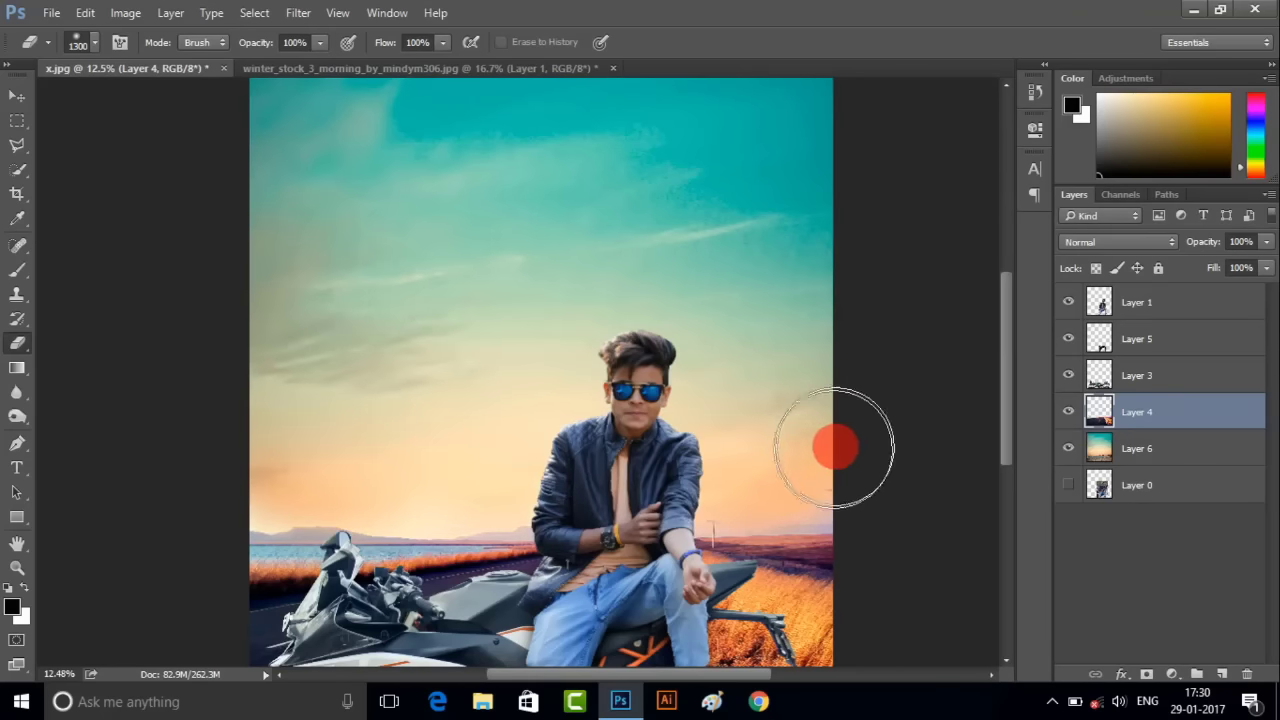
drag(835, 447, 223, 486)
scroll(428, 387, down, 1)
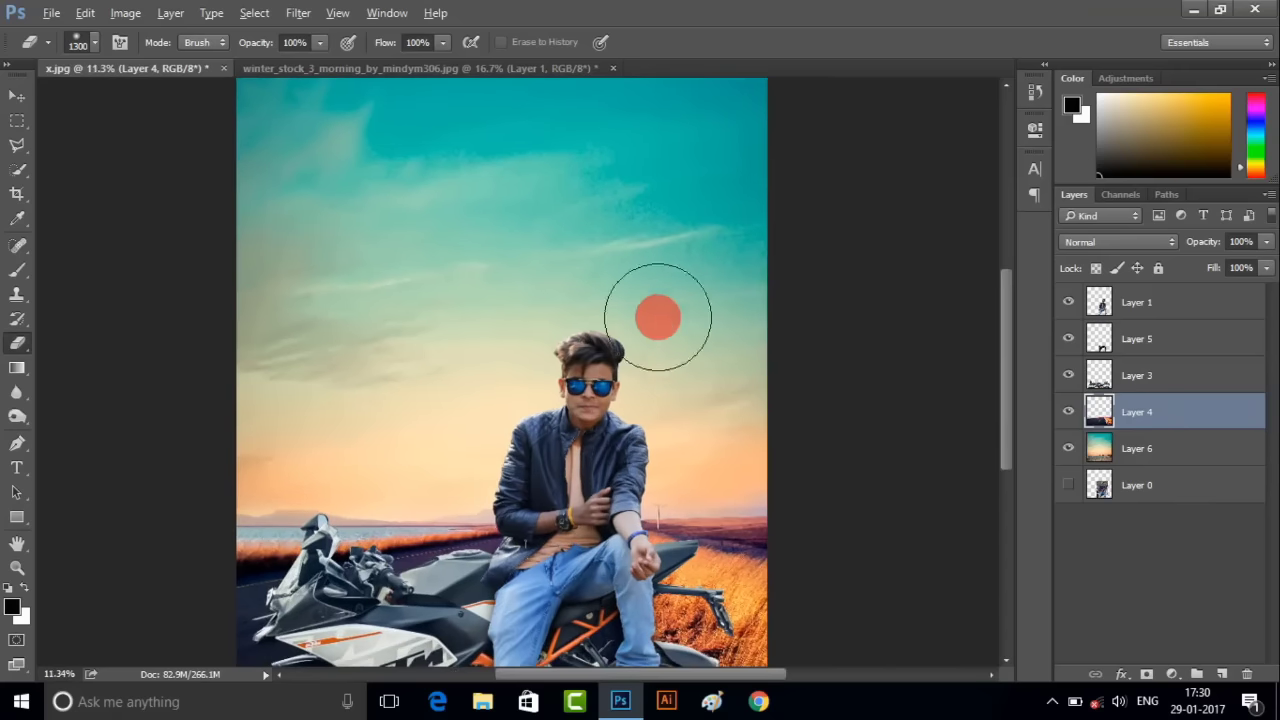
scroll(660, 394, down, 2)
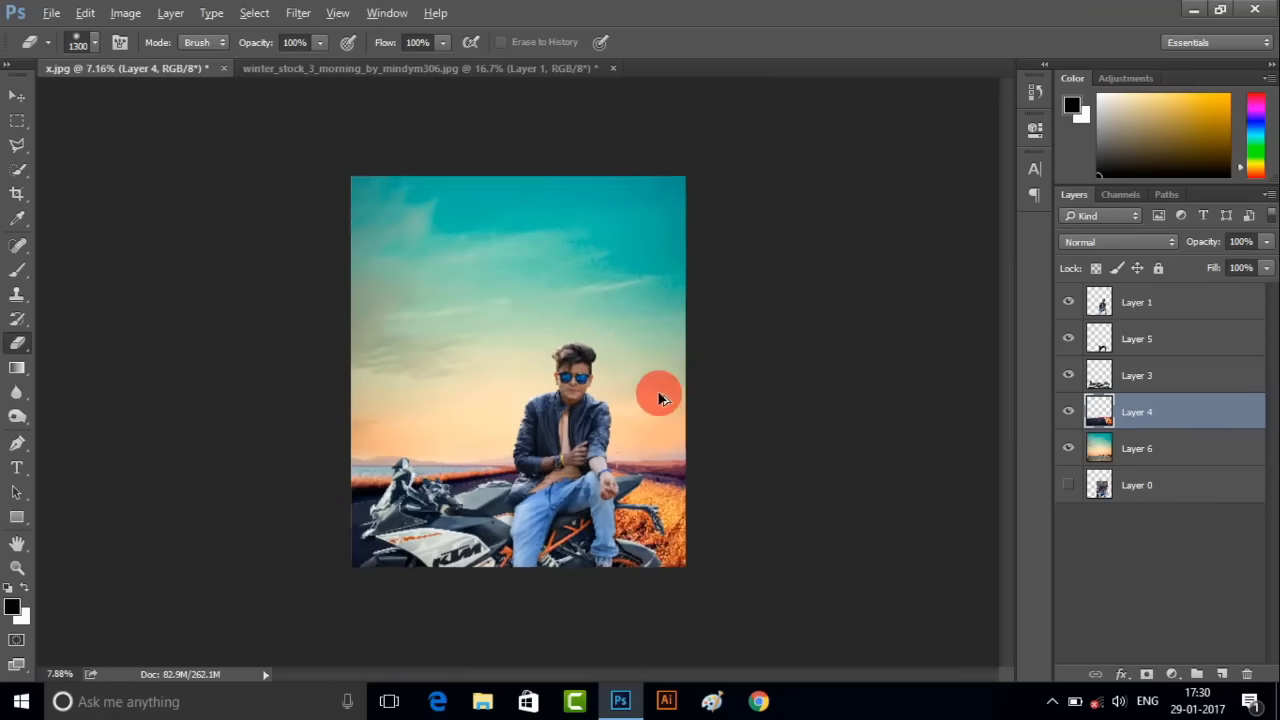
scroll(337, 400, up, 1)
scroll(457, 420, up, 1)
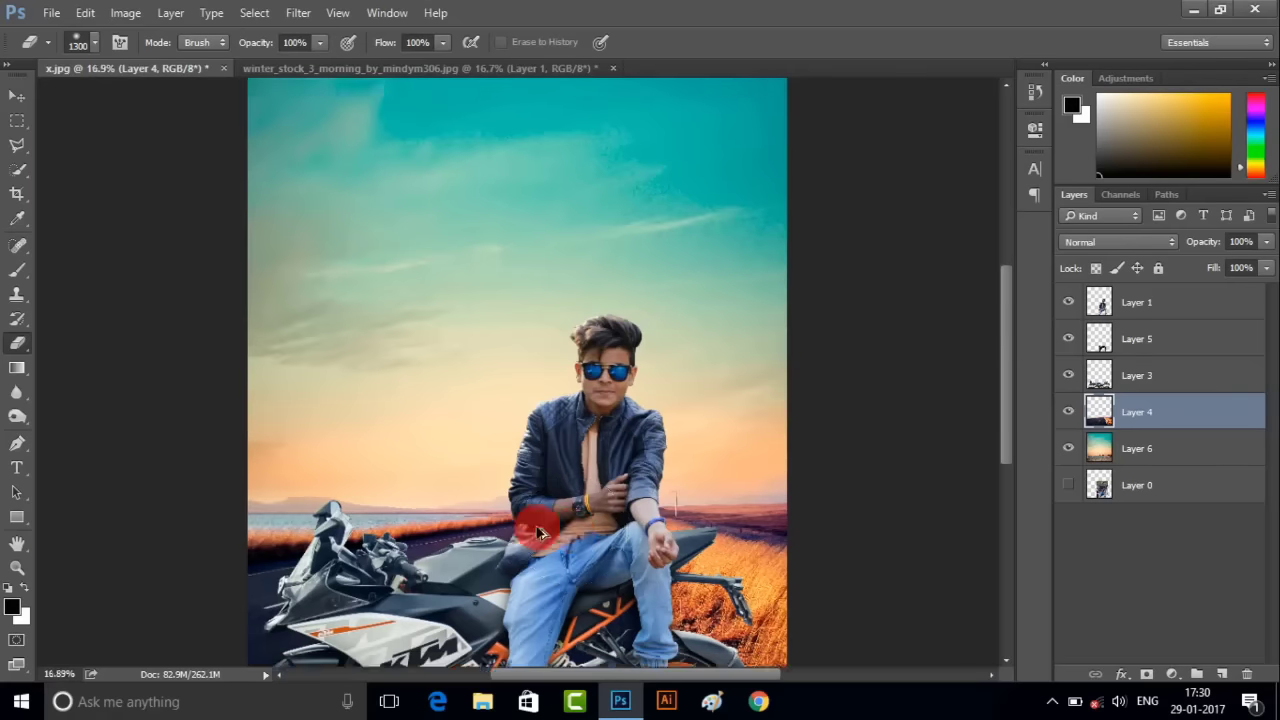
scroll(543, 518, up, 3)
scroll(480, 320, down, 1)
scroll(310, 330, up, 1)
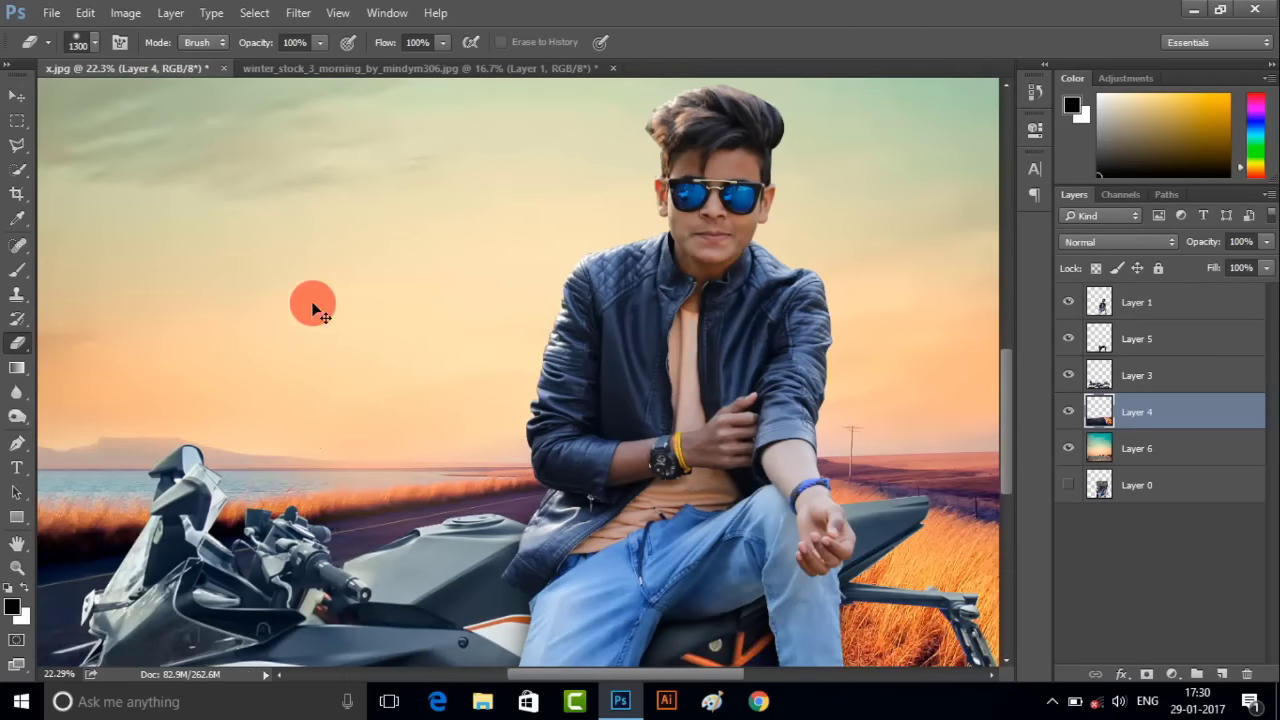
scroll(357, 314, down, 1)
scroll(450, 340, down, 2)
scroll(638, 346, down, 1)
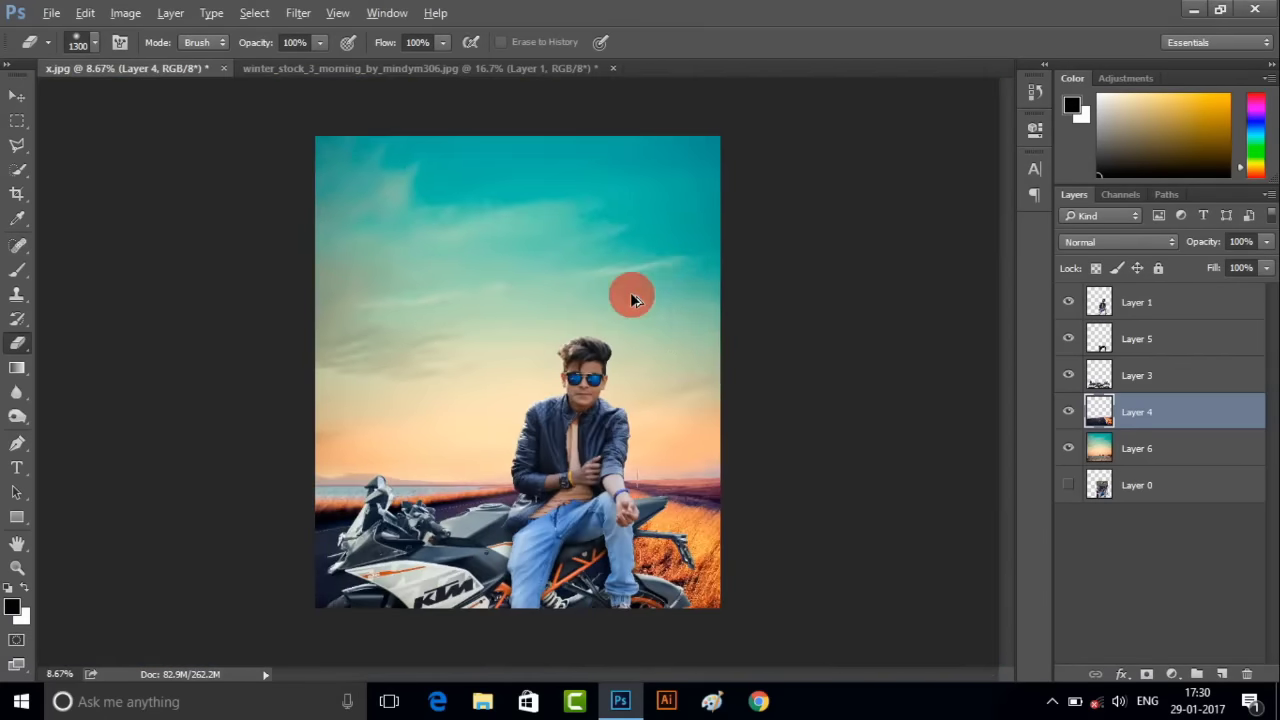
- Extend the canvas upward above the image top with the Crop tool
click(1147, 440)
click(1137, 485)
click(17, 194)
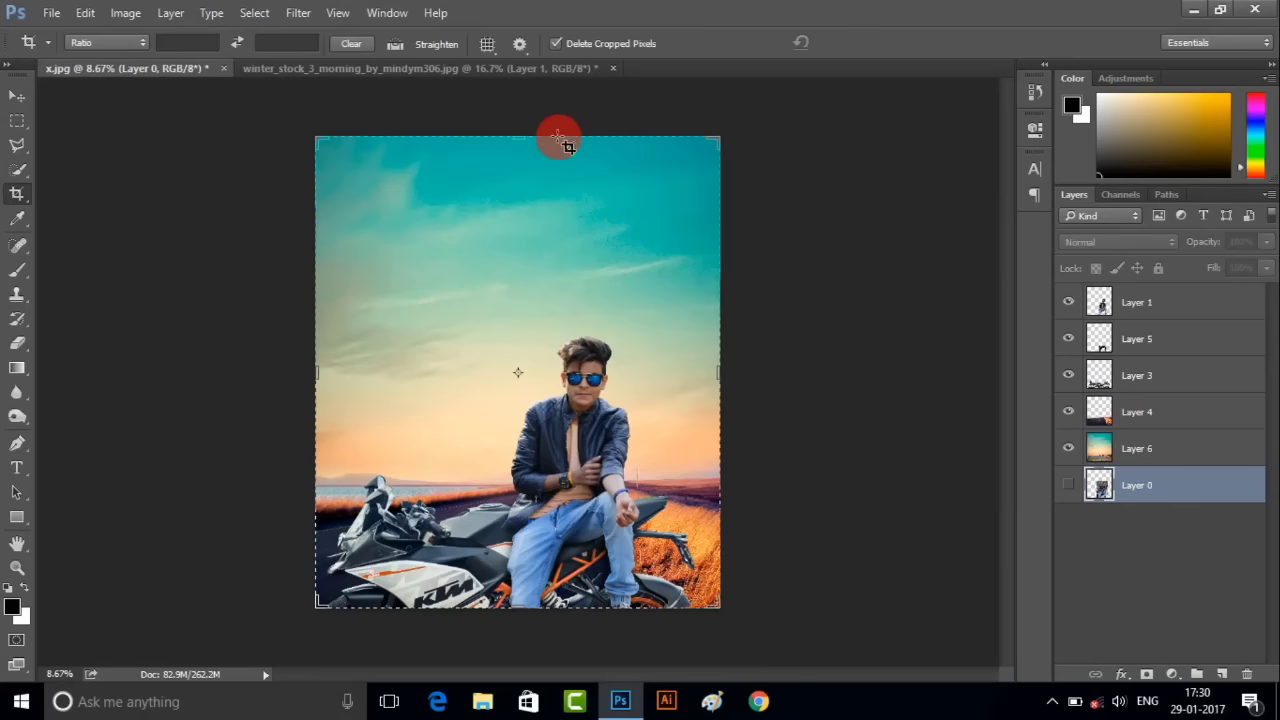
drag(525, 131, 520, 115)
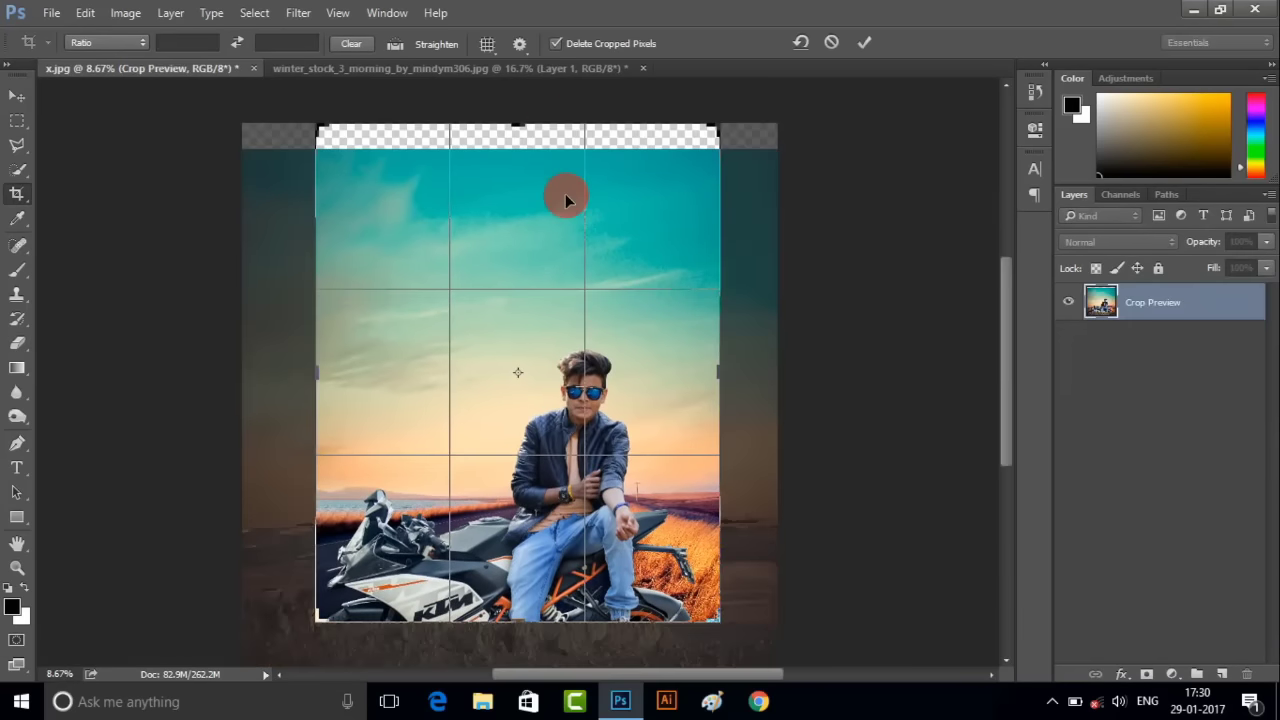
double_click(565, 193)
- Stretch sky Layer 6 upward to fill the new top strip
click(1147, 448)
key(v)
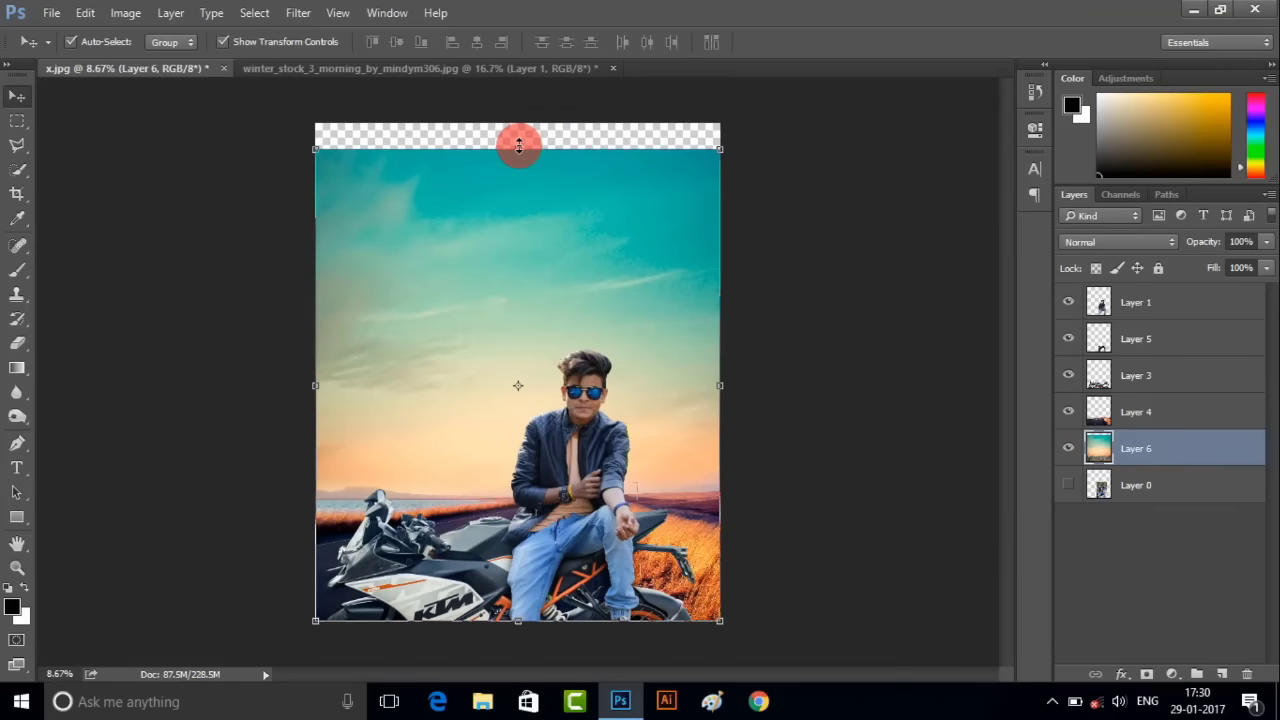
drag(518, 147, 518, 123)
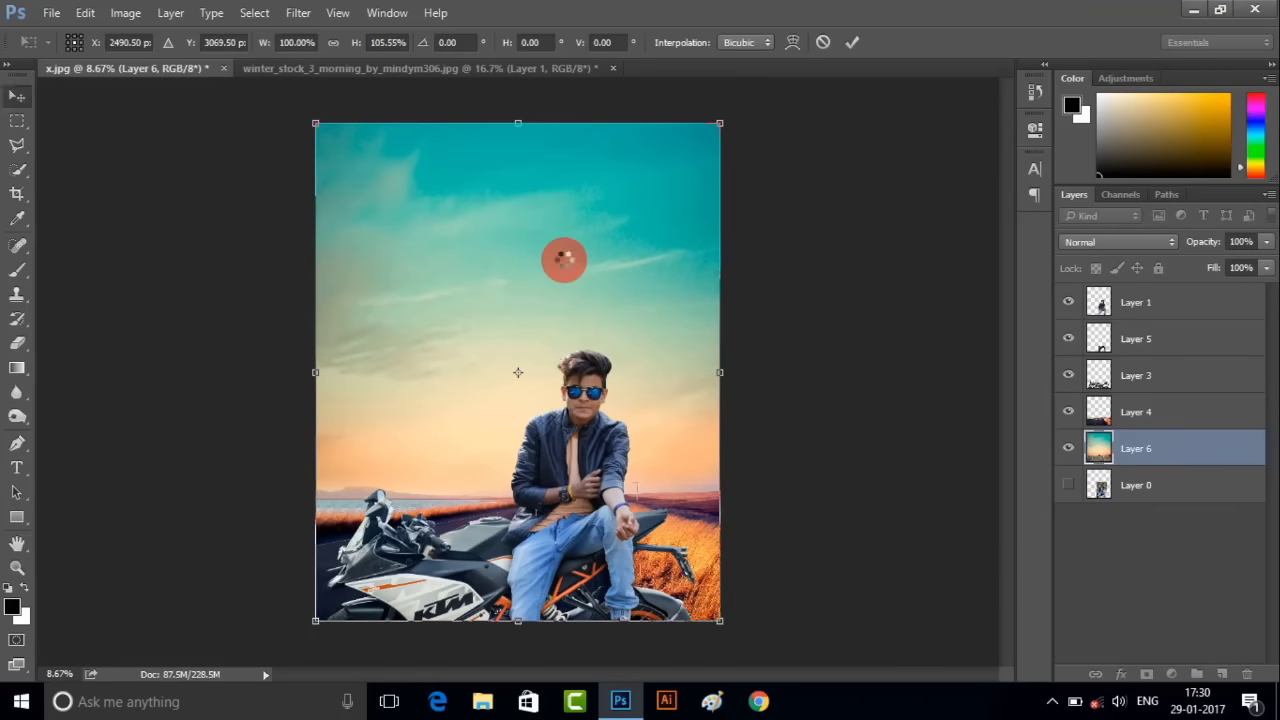
double_click(563, 258)
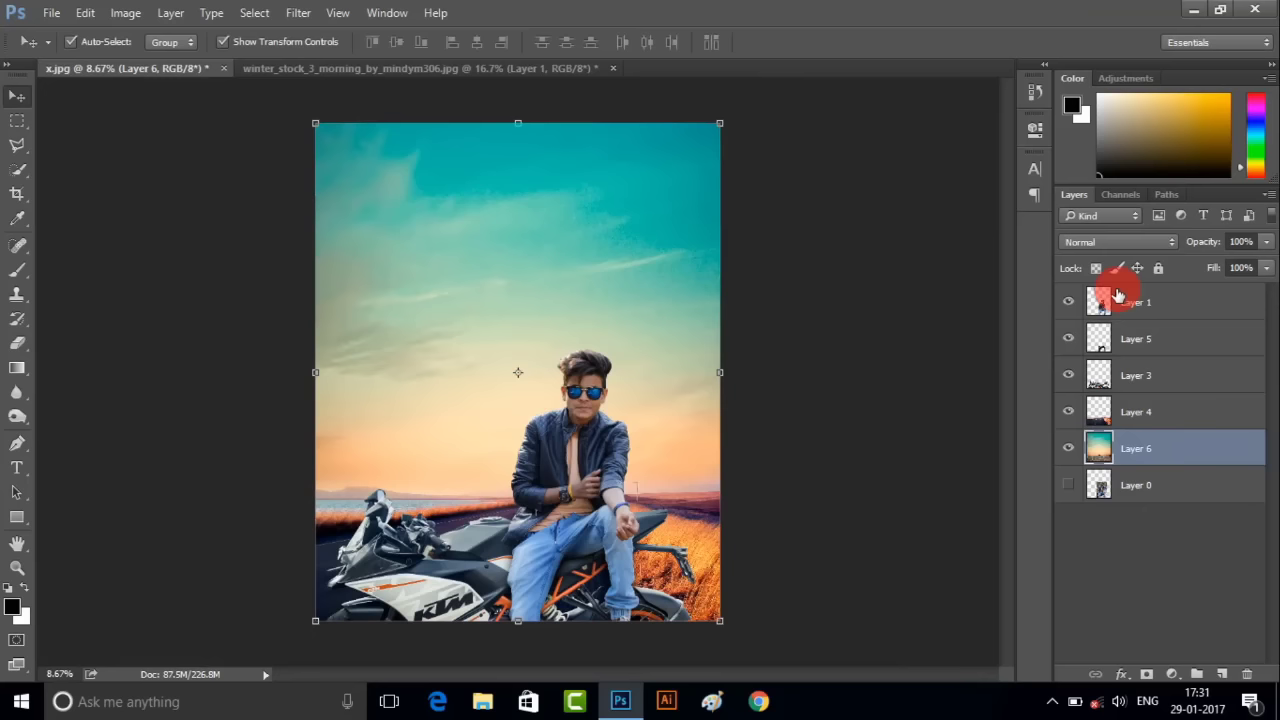
click(1117, 292)
- Switch to the Smudge Tool with a 69 px brush
right_click(20, 395)
click(100, 423)
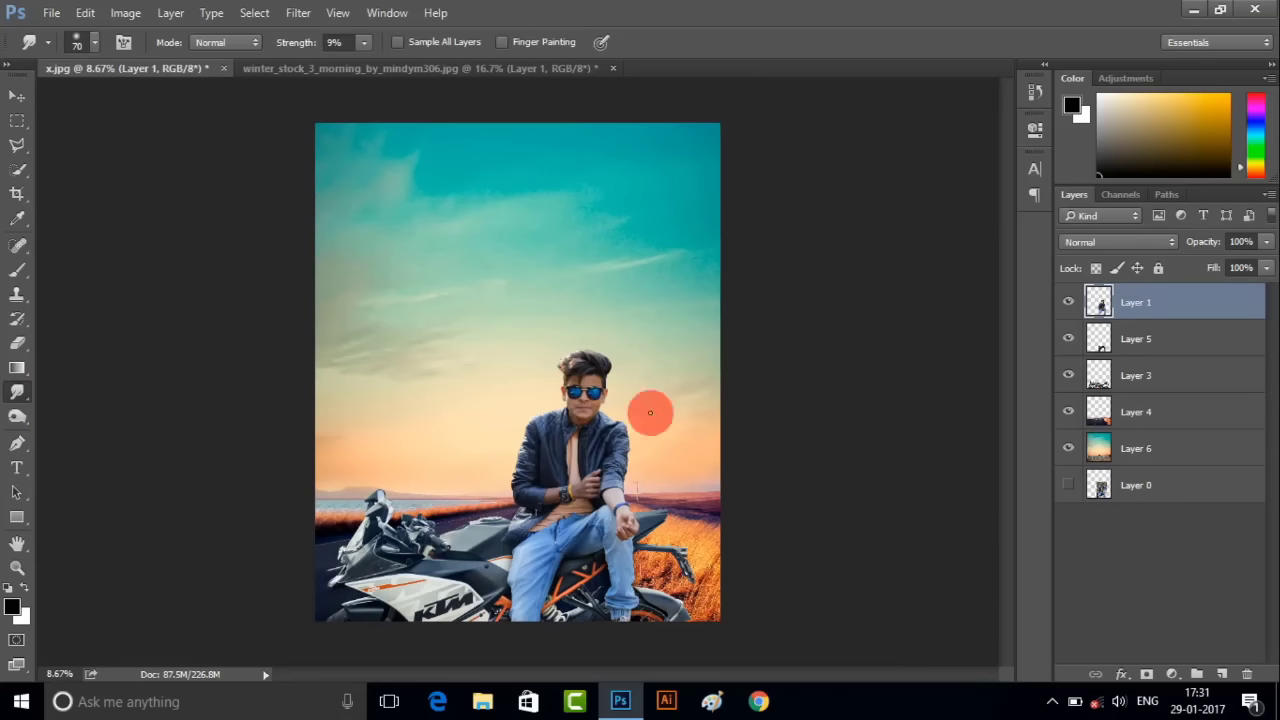
right_click(651, 410)
click(742, 606)
scroll(605, 360, up, 3)
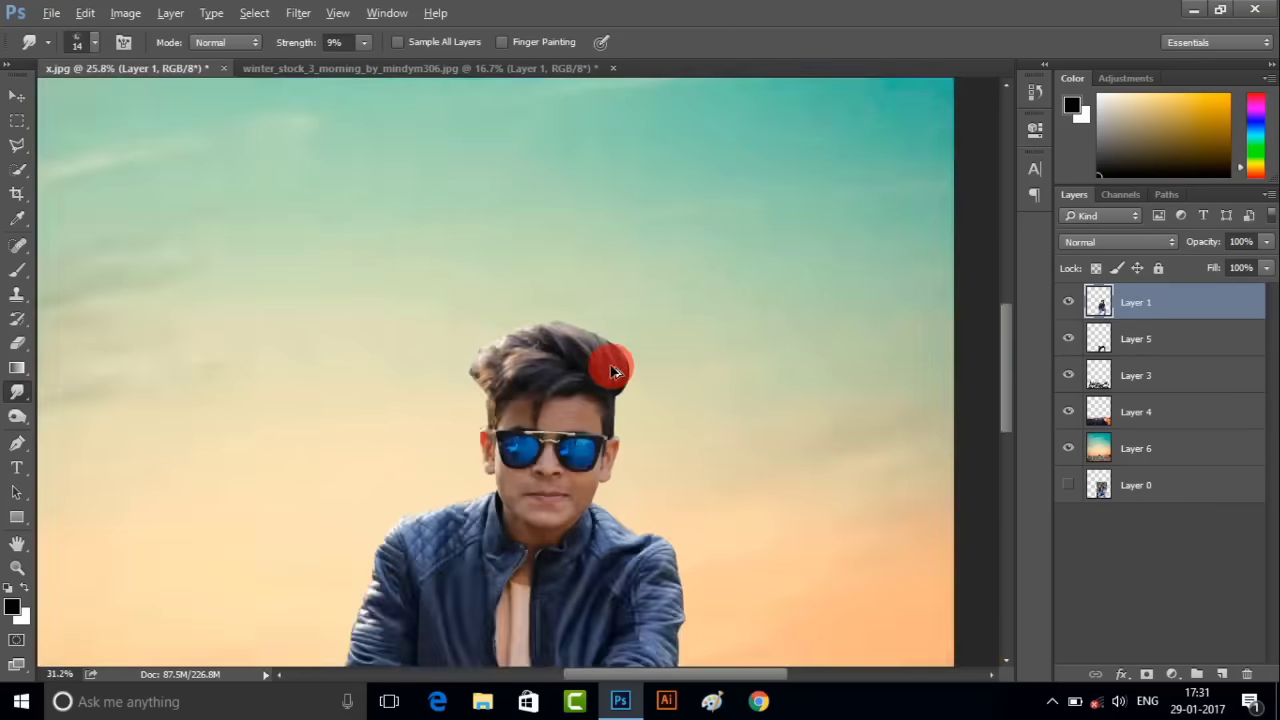
scroll(612, 388, up, 3)
right_click(660, 300)
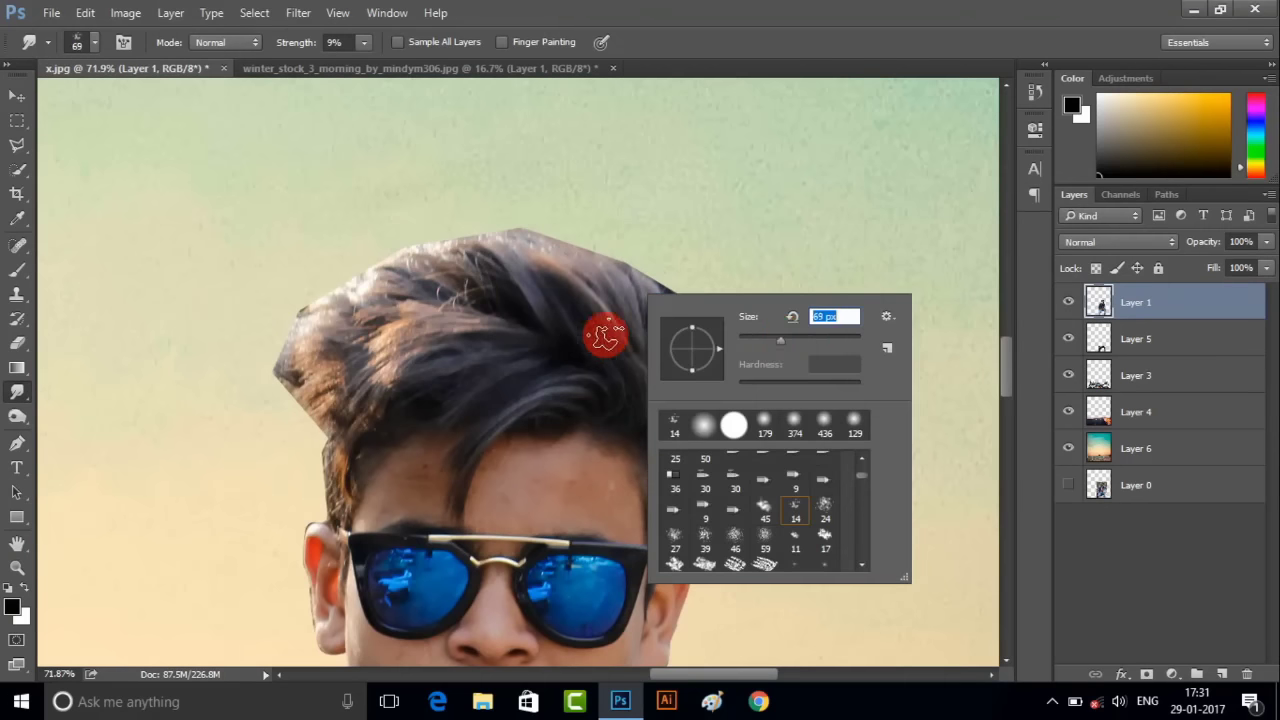
key(Return)
- Smudge the hair's right edge, top notch and angular left edge into wispy strands
scroll(659, 430, up, 2)
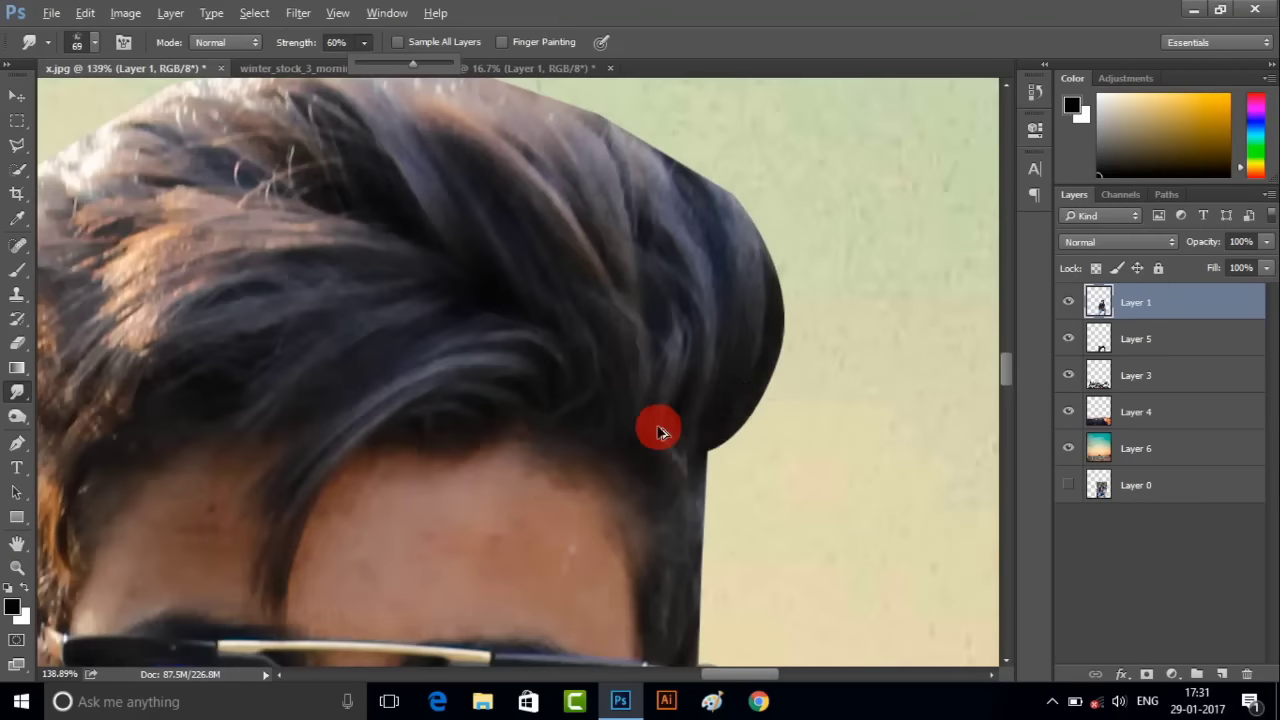
scroll(722, 422, up, 2)
mouse_move(780, 302)
mouse_down()
mouse_move(766, 366)
mouse_move(743, 366)
mouse_move(700, 260)
mouse_up()
scroll(500, 200, up, 1)
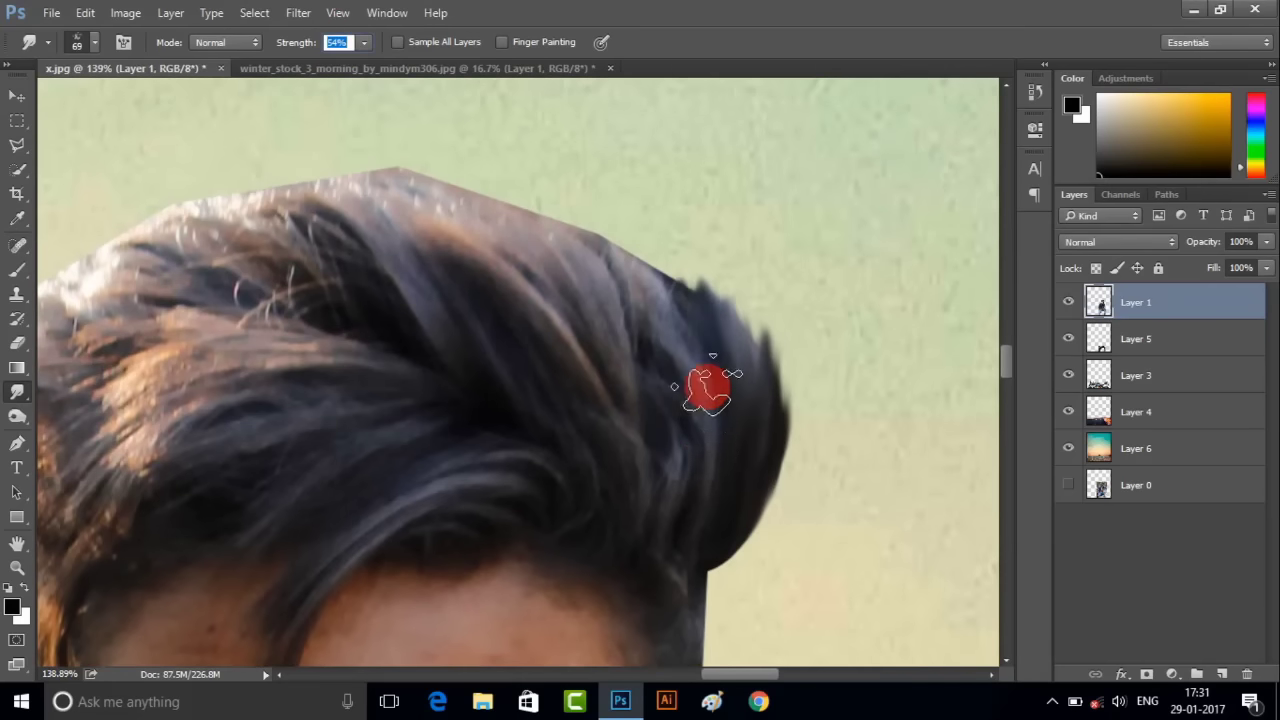
scroll(727, 373, left, 2)
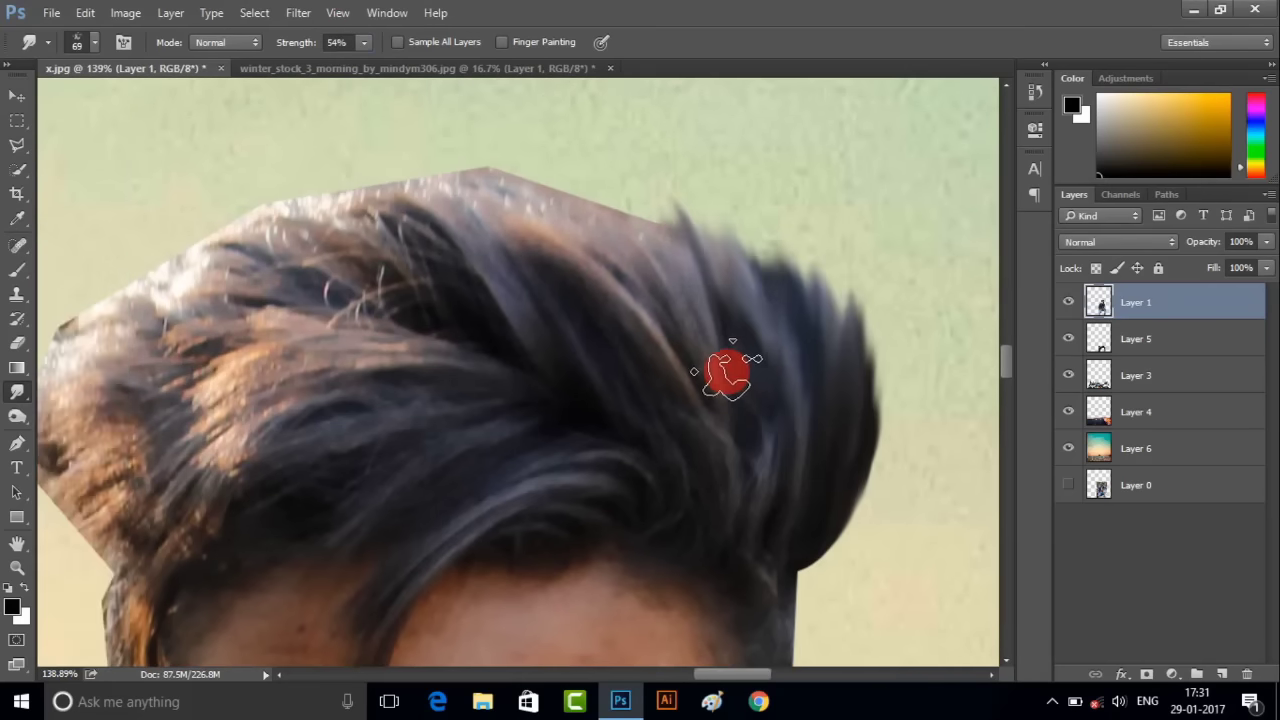
drag(724, 438, 597, 120)
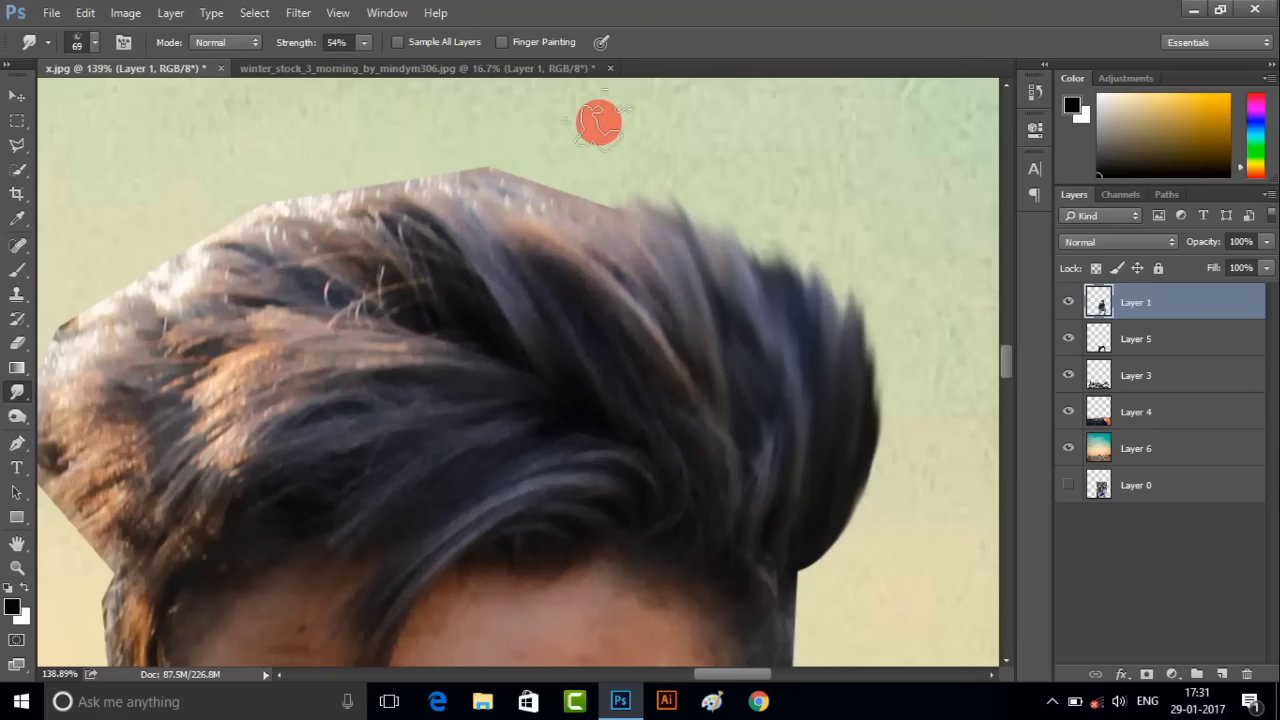
mouse_move(511, 103)
mouse_down()
mouse_move(591, 266)
mouse_move(505, 180)
mouse_up()
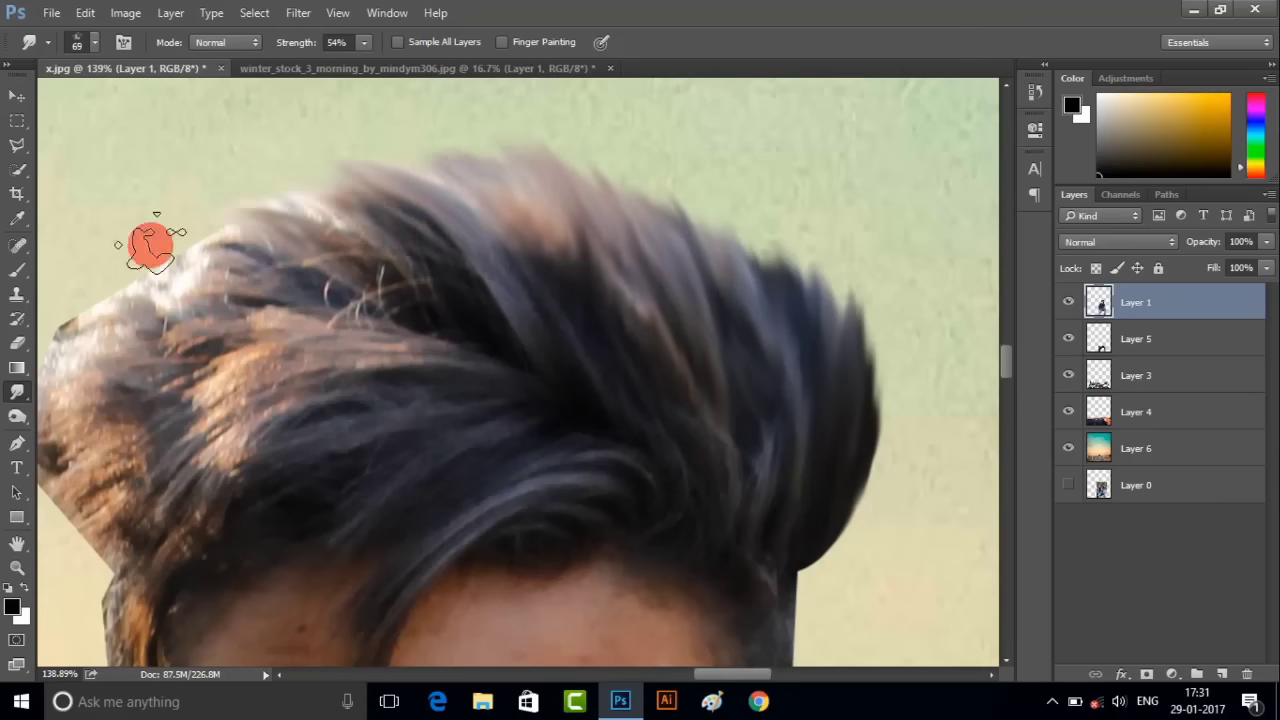
scroll(300, 243, left, 3)
scroll(350, 300, left, 2)
mouse_move(365, 310)
mouse_down()
mouse_move(286, 354)
mouse_move(284, 430)
mouse_up()
- Cut away the jutting left hair corner with a polygonal selection, then deselect
click(17, 145)
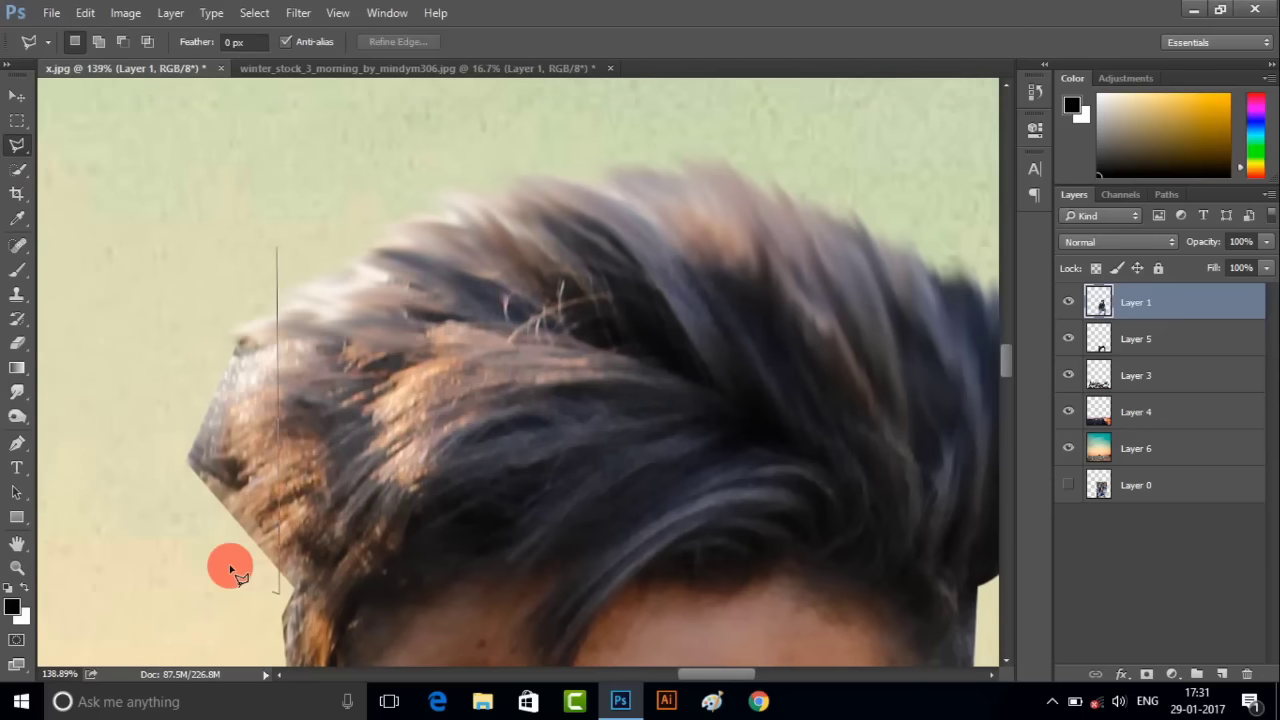
key(Delete)
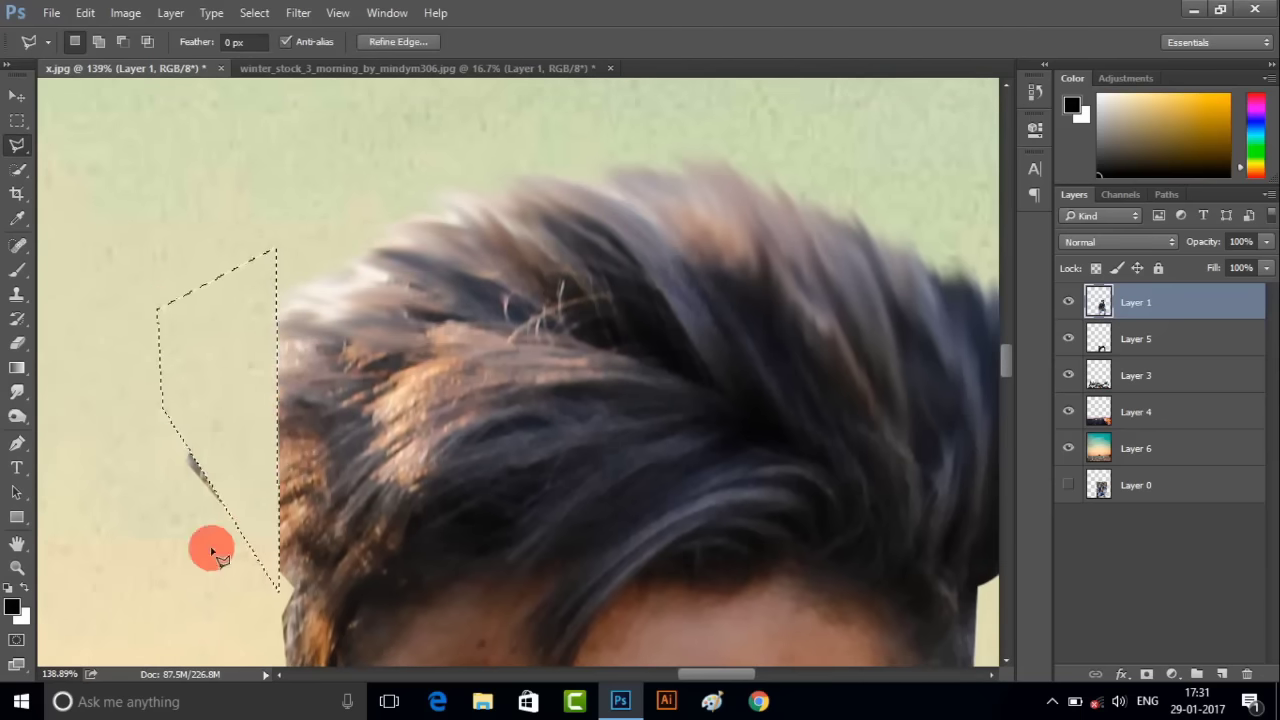
right_click(230, 304)
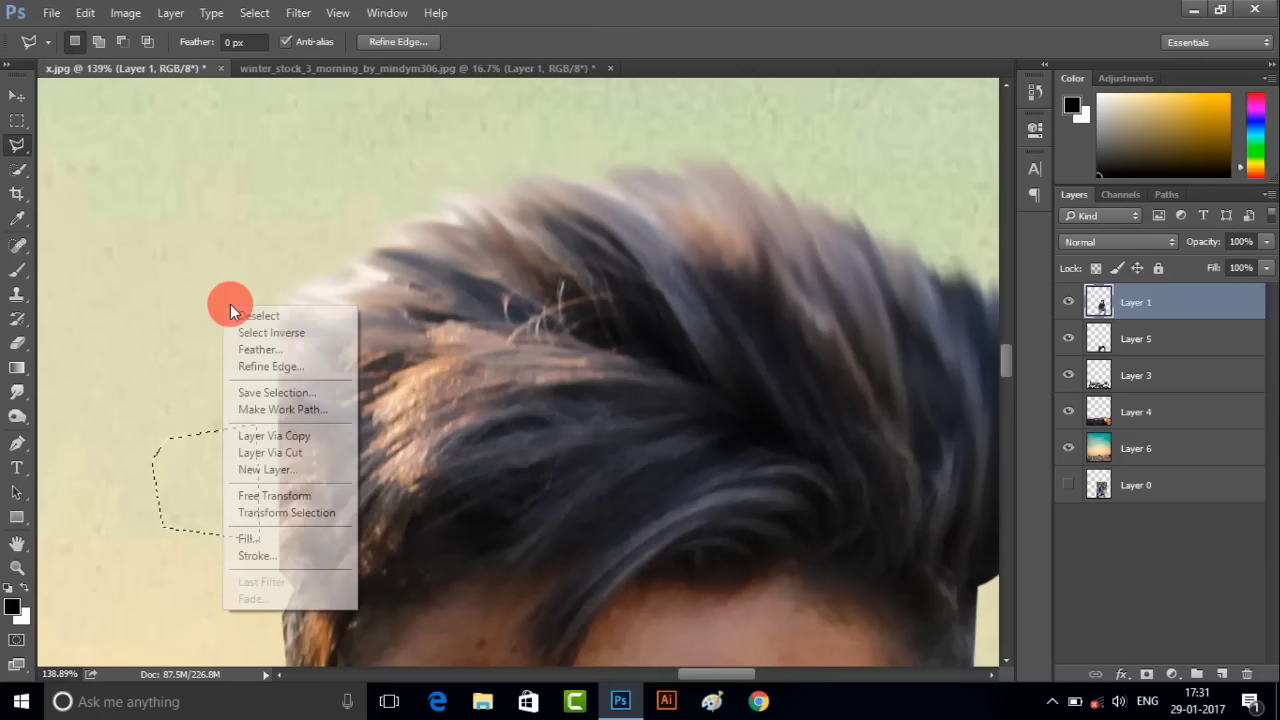
click(260, 313)
click(17, 392)
scroll(257, 413, up, 2)
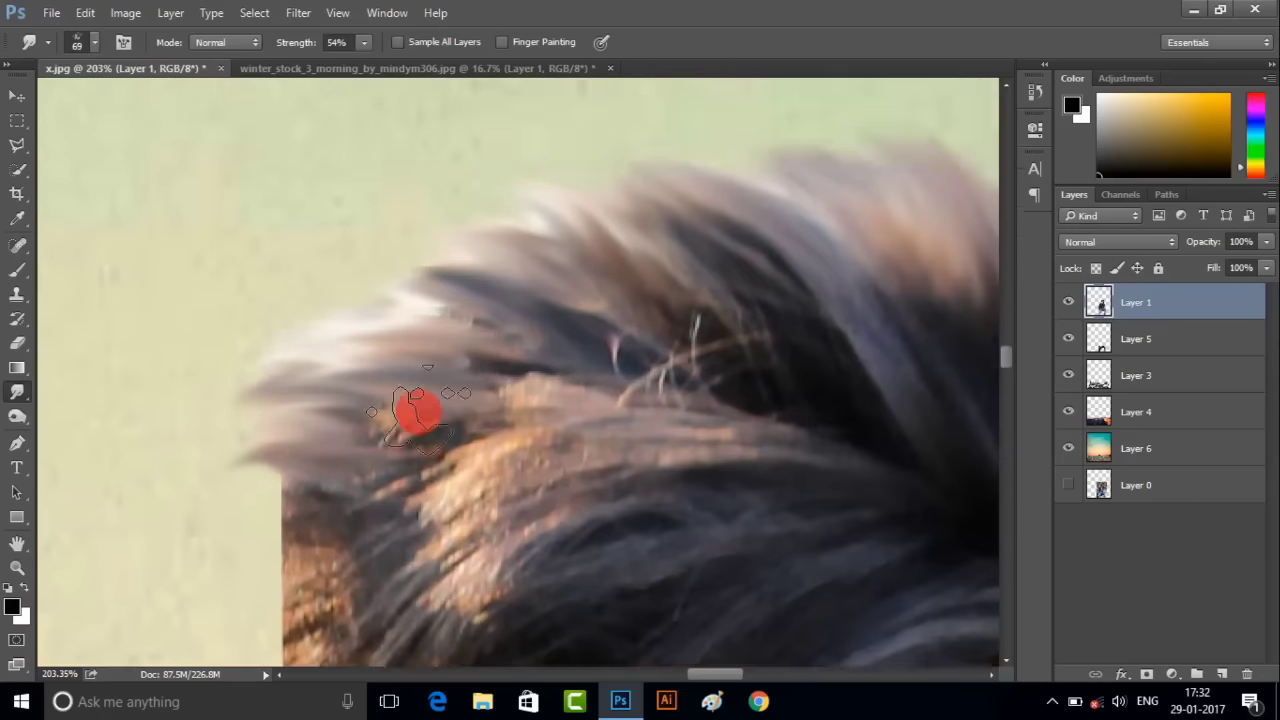
- Smudge the hair's left edge and temple outward into soft strands
scroll(405, 340, down, 3)
mouse_move(400, 271)
mouse_down()
mouse_move(314, 300)
mouse_move(258, 430)
mouse_up()
scroll(258, 430, down, 3)
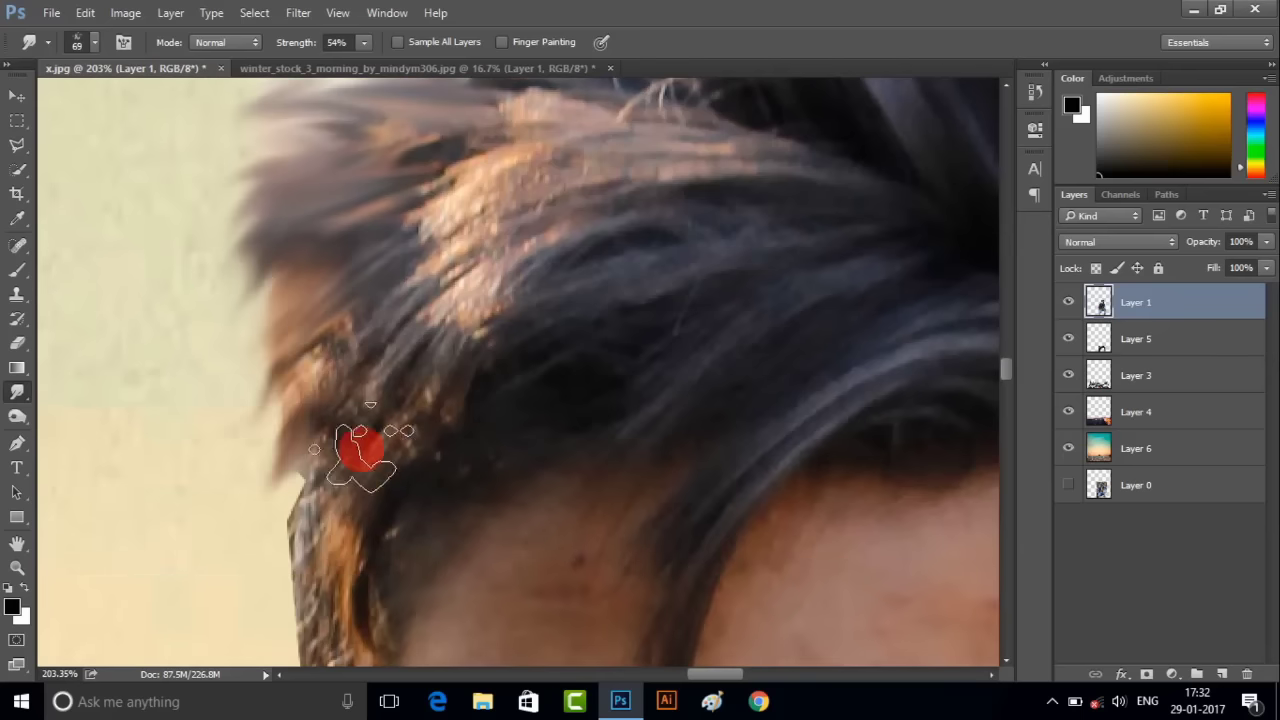
mouse_move(357, 449)
mouse_down()
mouse_move(337, 420)
mouse_move(223, 534)
mouse_up()
scroll(245, 480, down, 3)
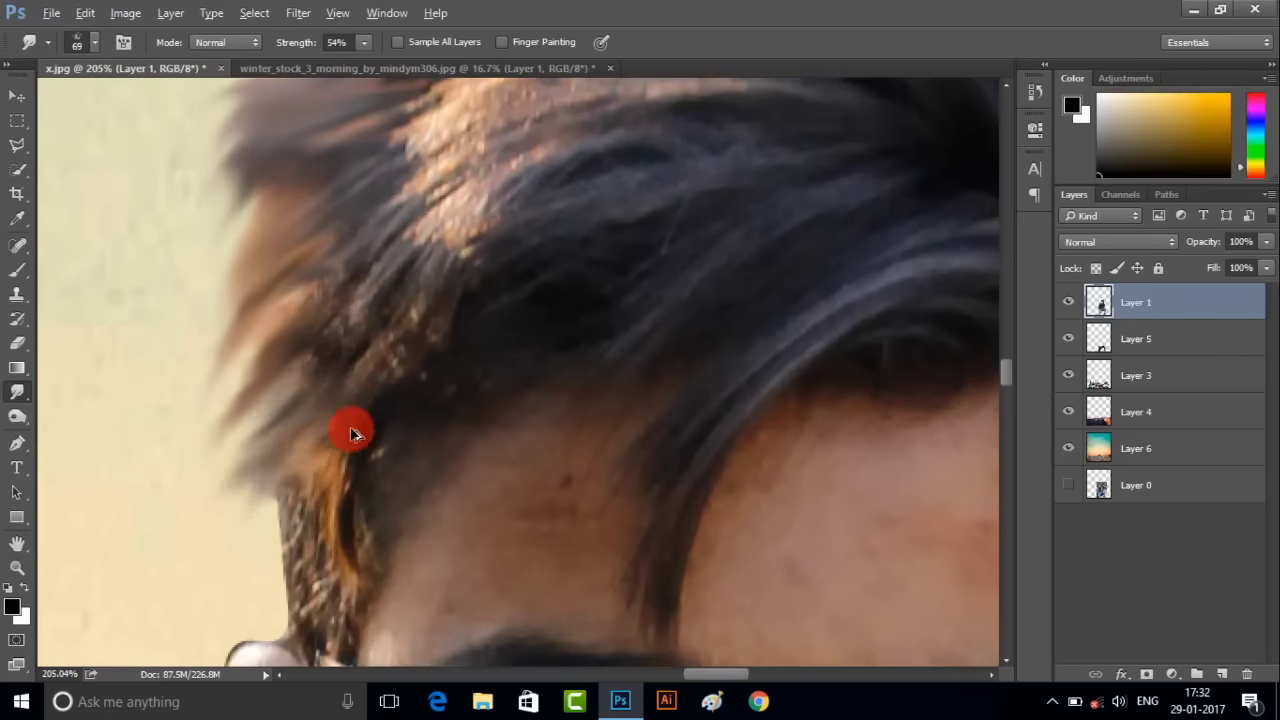
mouse_move(351, 429)
mouse_down()
mouse_move(249, 477)
mouse_move(291, 608)
mouse_move(272, 338)
mouse_up()
scroll(272, 338, up, 2)
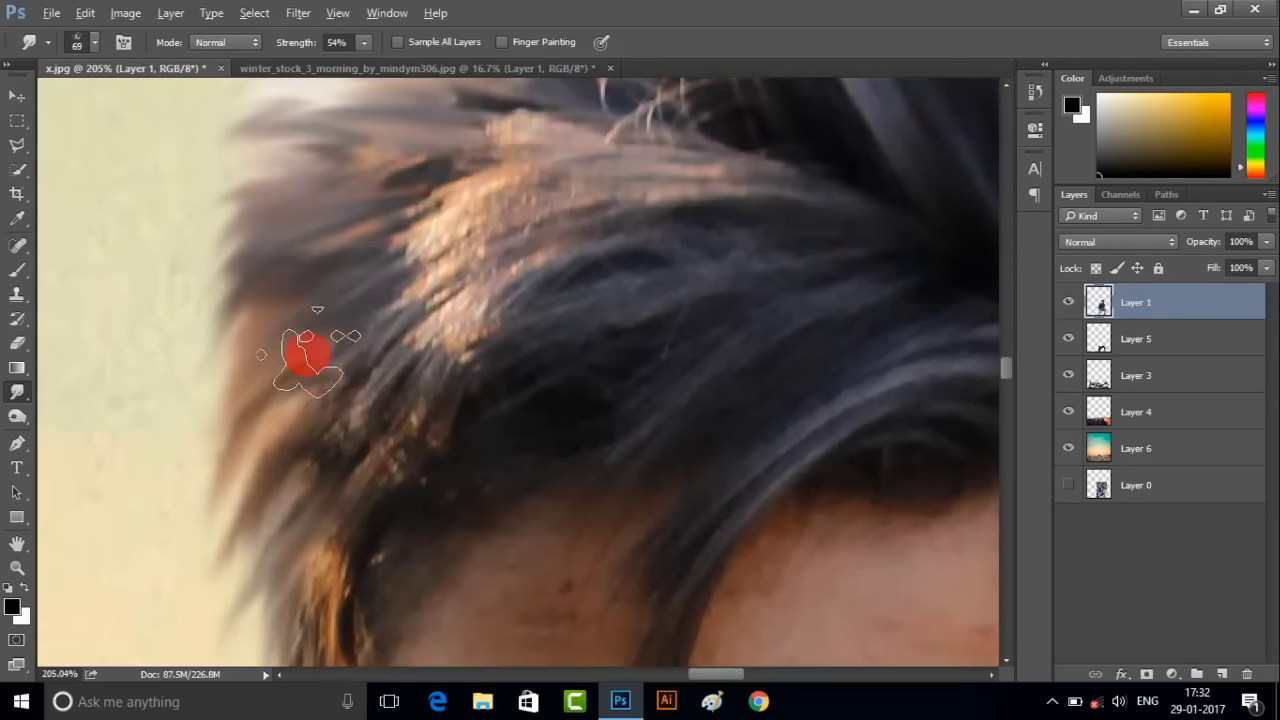
scroll(300, 349, up, 2)
mouse_move(645, 268)
mouse_down()
mouse_move(437, 214)
mouse_move(291, 334)
mouse_move(491, 429)
mouse_up()
- Smooth more strands across the hair toward the lower left
scroll(603, 488, down, 2)
scroll(722, 452, down, 1)
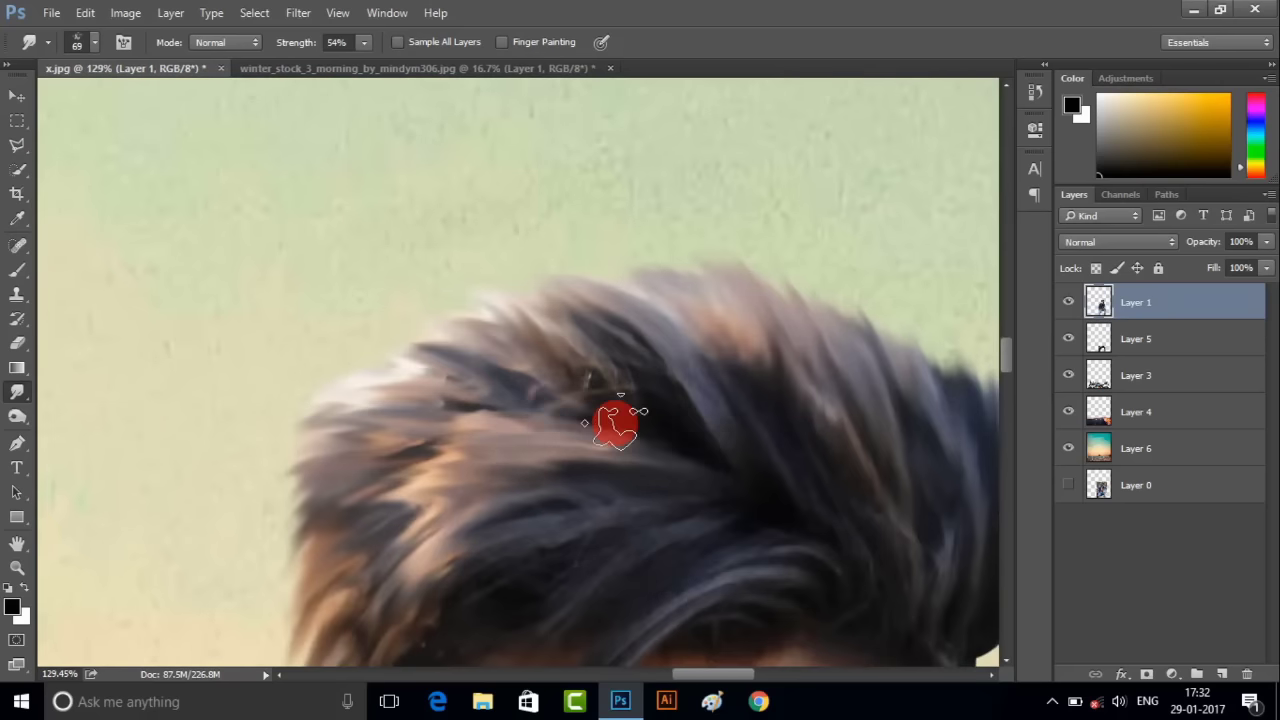
scroll(880, 408, up, 2)
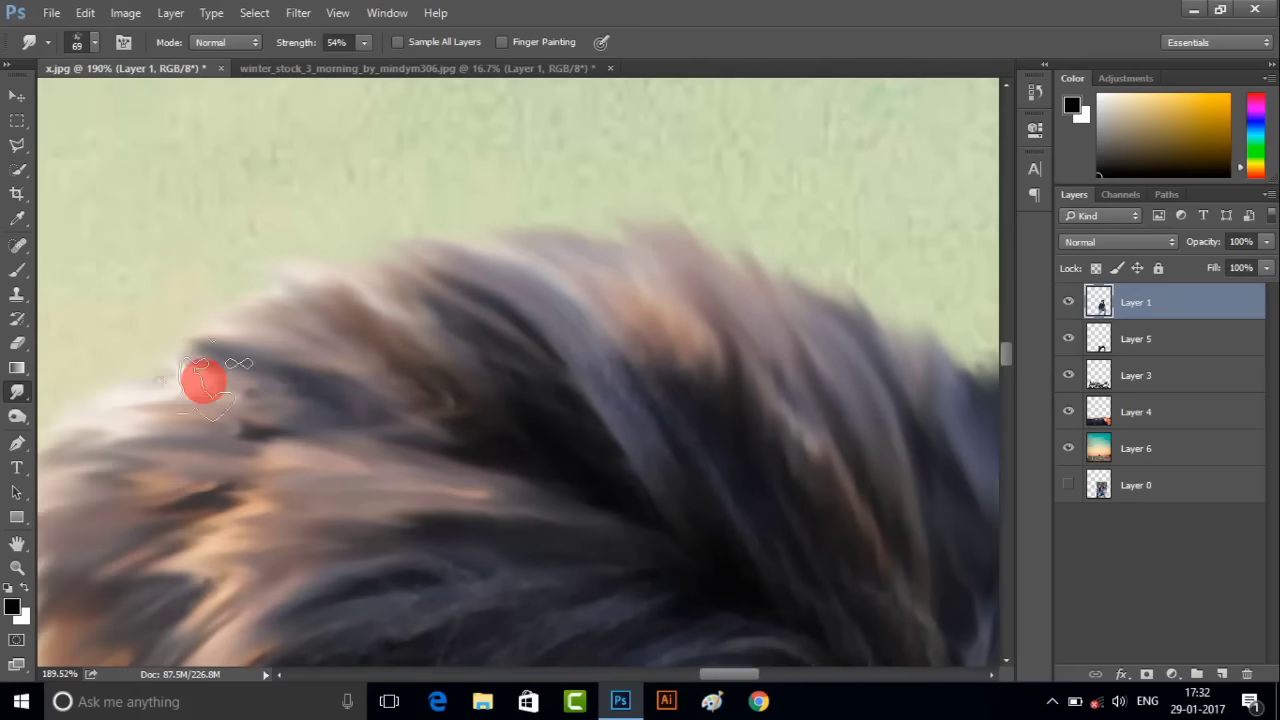
mouse_move(200, 377)
mouse_down()
mouse_move(322, 520)
mouse_move(337, 360)
mouse_up()
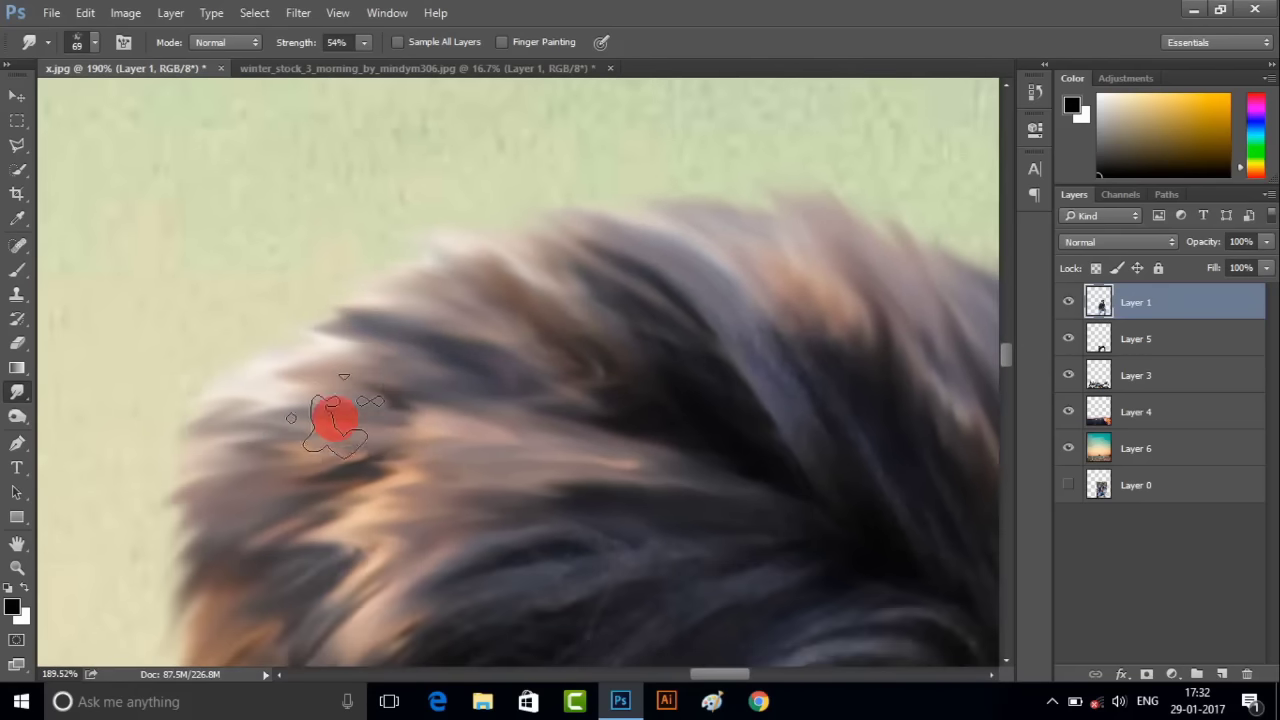
scroll(400, 520, down, 3)
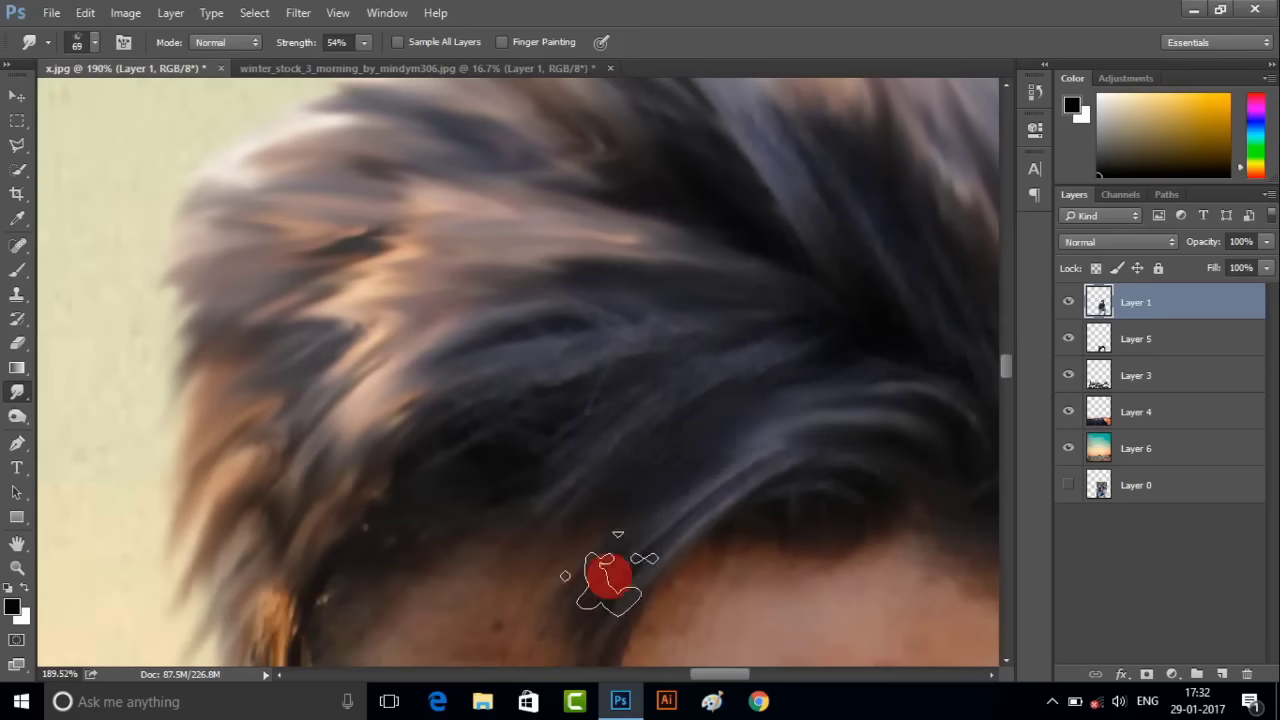
drag(770, 440, 300, 605)
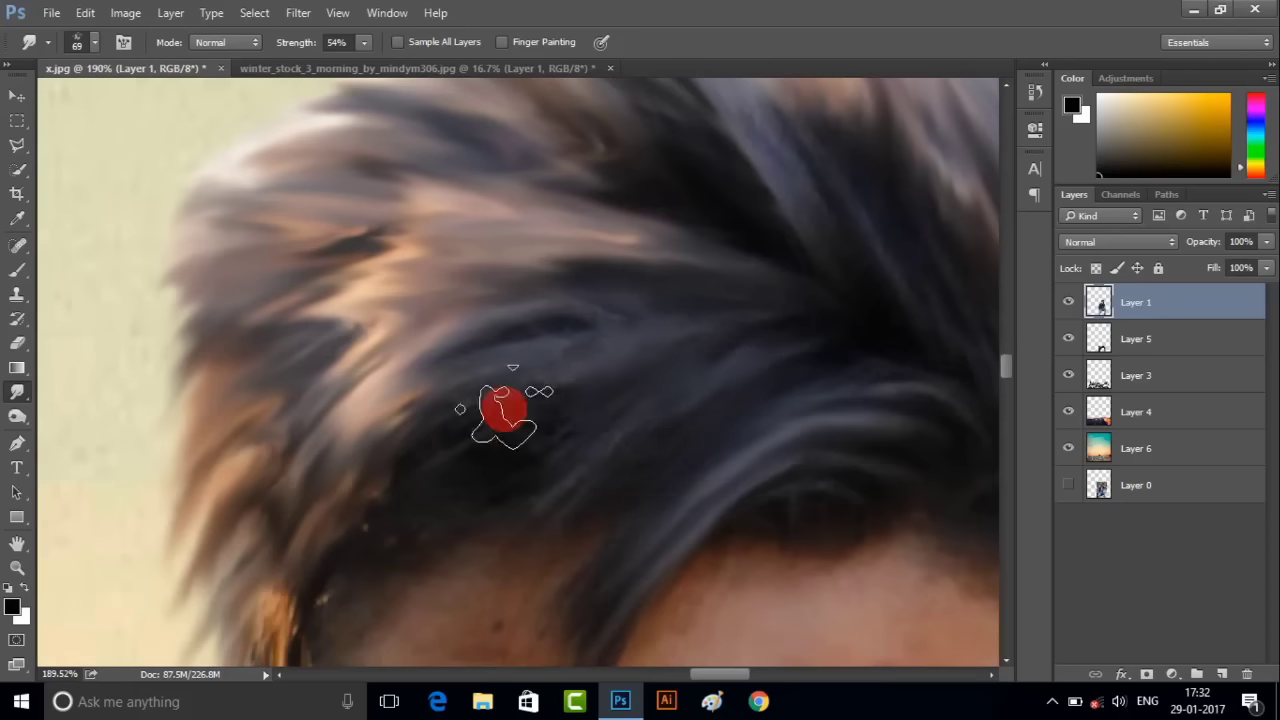
scroll(300, 605, down, 3)
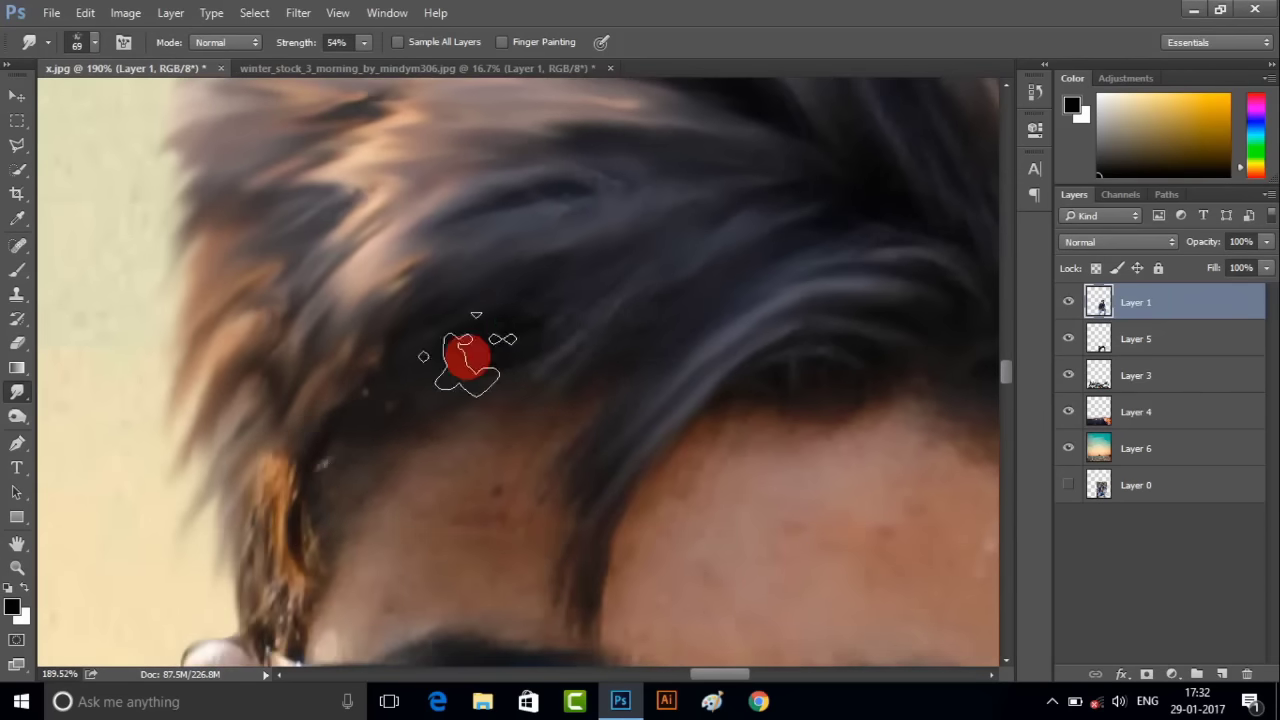
scroll(541, 405, down, 3)
scroll(753, 408, up, 2)
scroll(686, 457, up, 2)
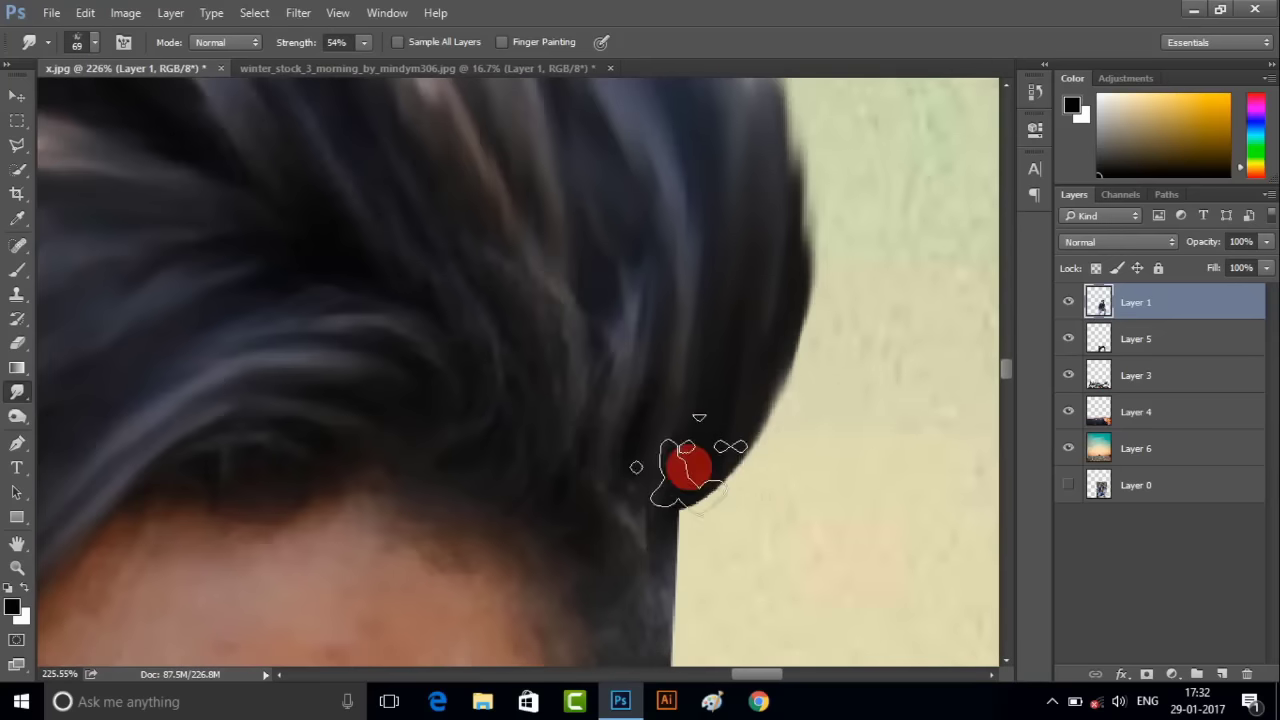
scroll(760, 437, down, 3)
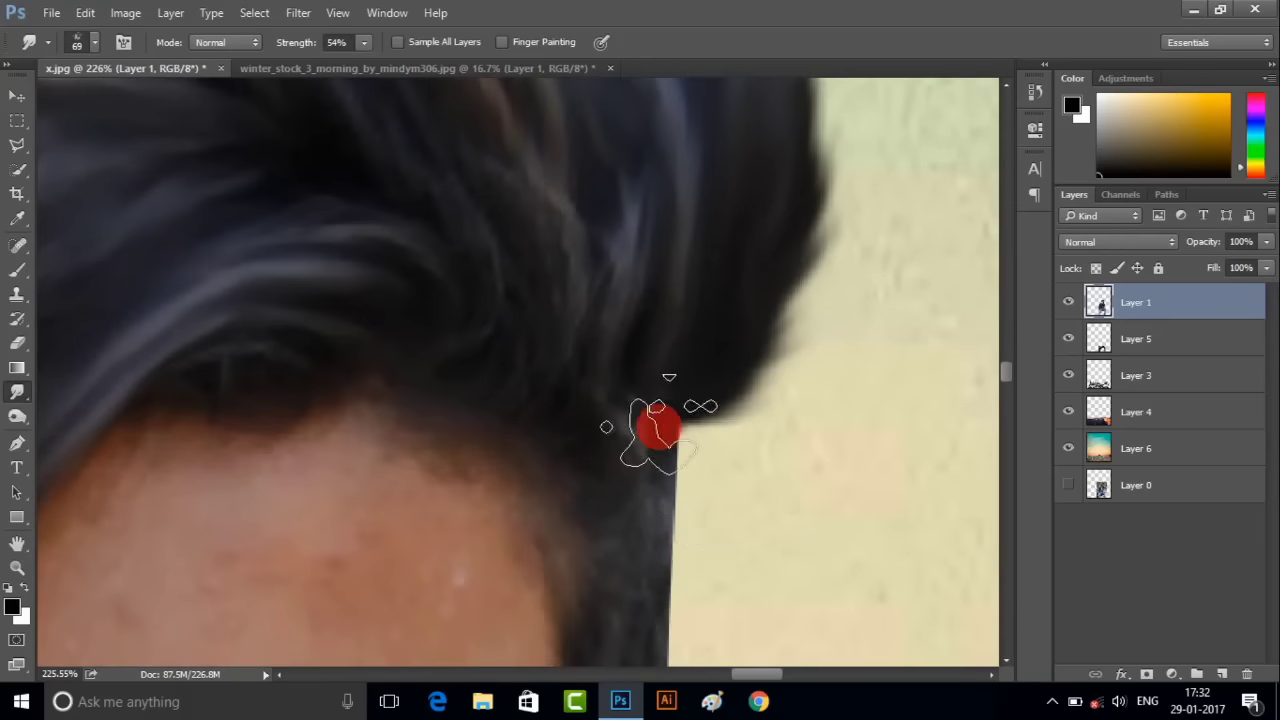
scroll(663, 423, down, 3)
scroll(674, 534, down, 3)
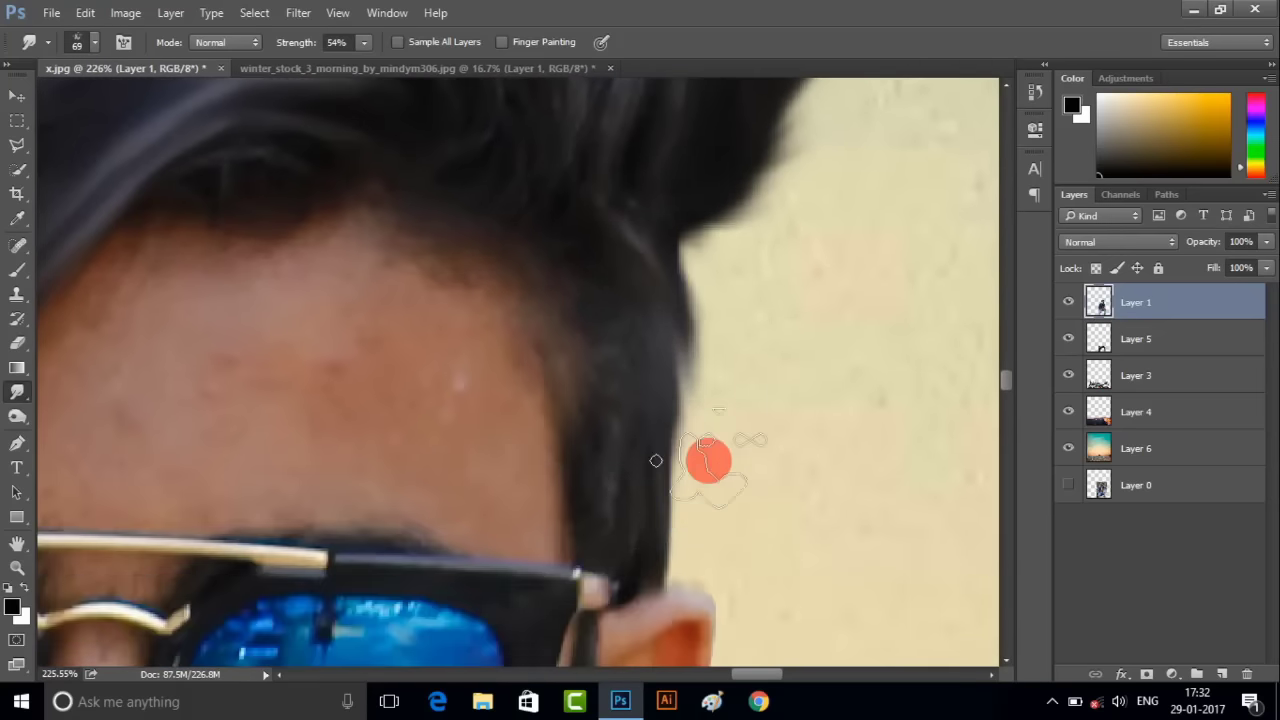
scroll(737, 423, down, 3)
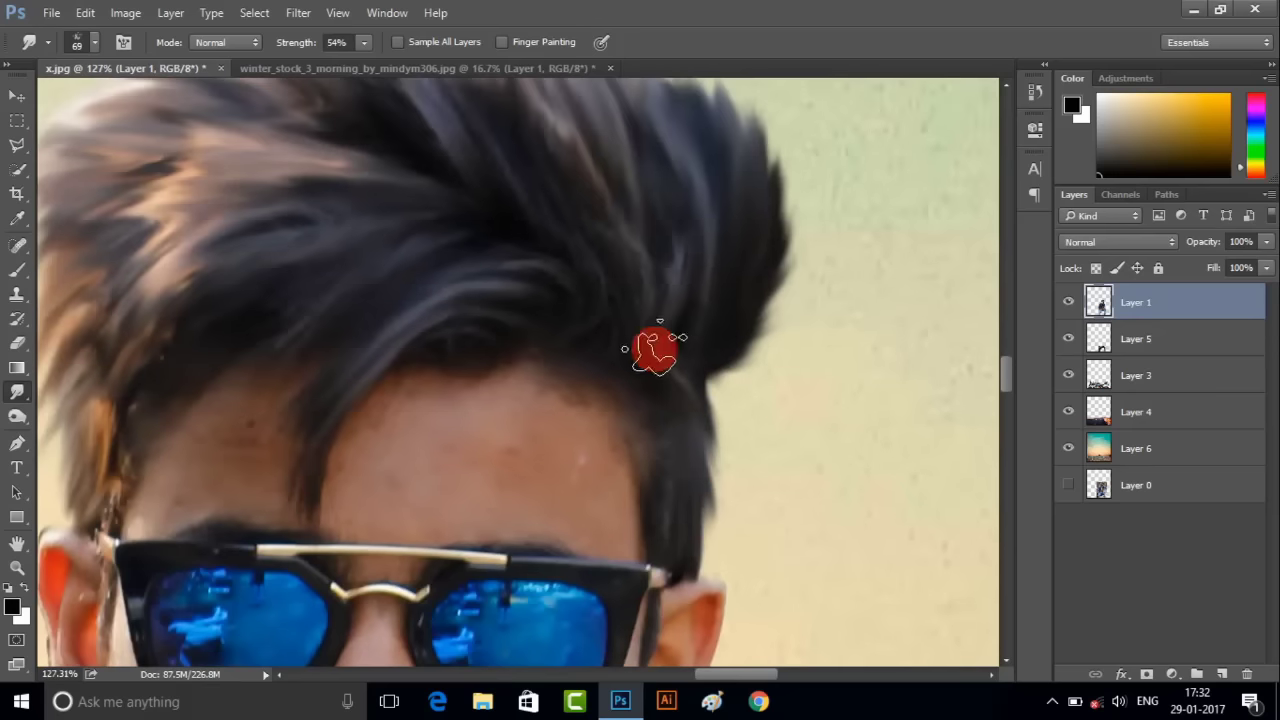
- With a 39 px smudge brush, feather the top hair tips upward into the sky
right_click(606, 282)
click(678, 526)
key(Escape)
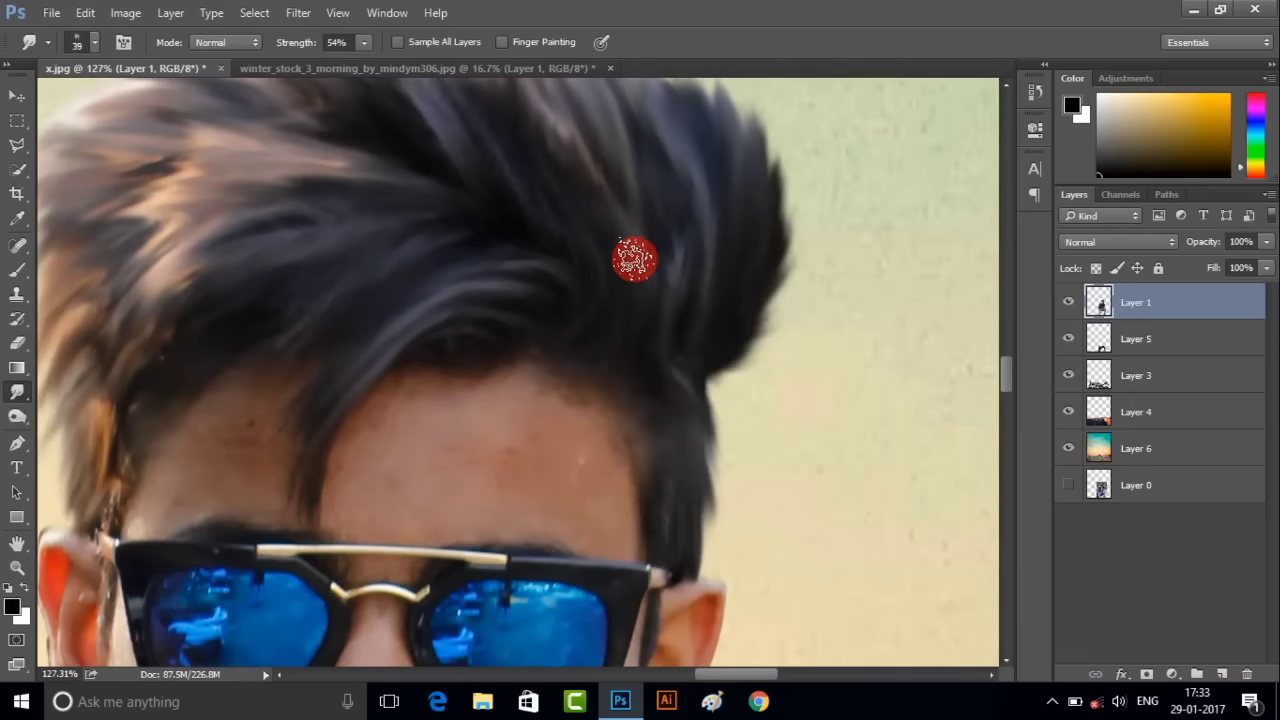
scroll(631, 257, up, 2)
scroll(734, 474, up, 2)
drag(733, 440, 750, 200)
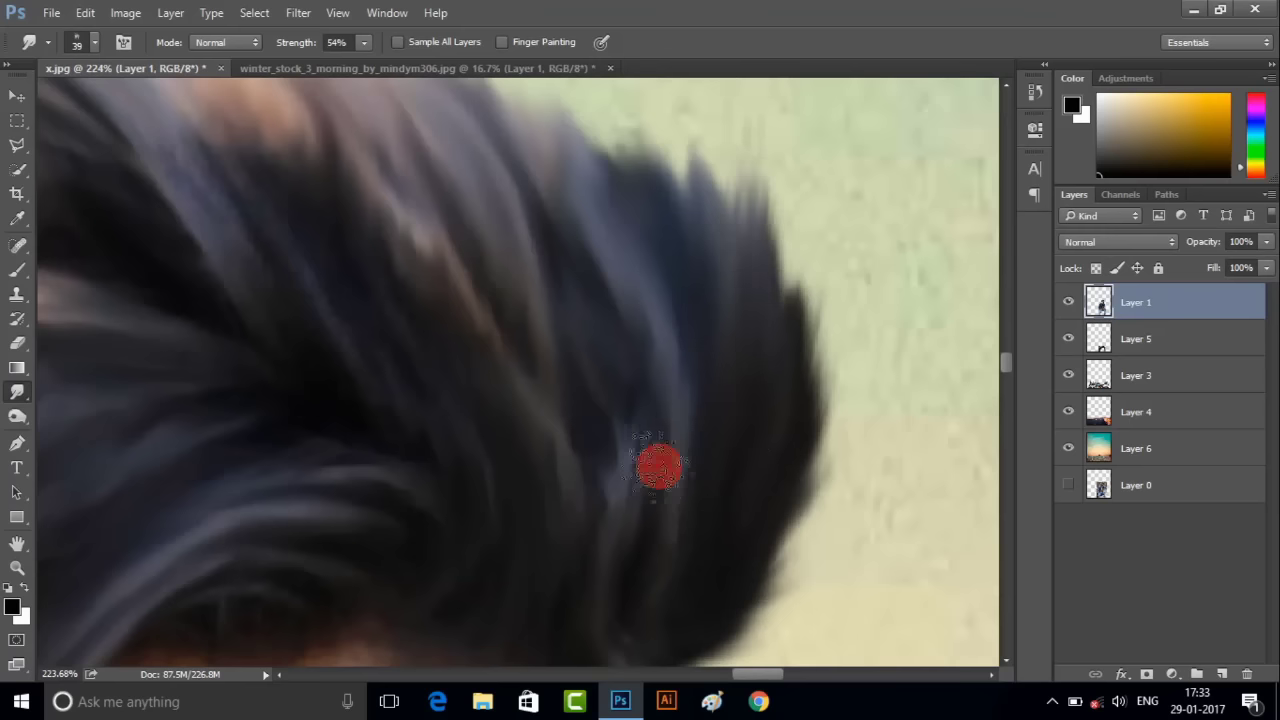
drag(657, 463, 657, 180)
scroll(640, 400, up, 1)
drag(629, 371, 570, 220)
drag(729, 380, 700, 230)
scroll(543, 371, down, 4)
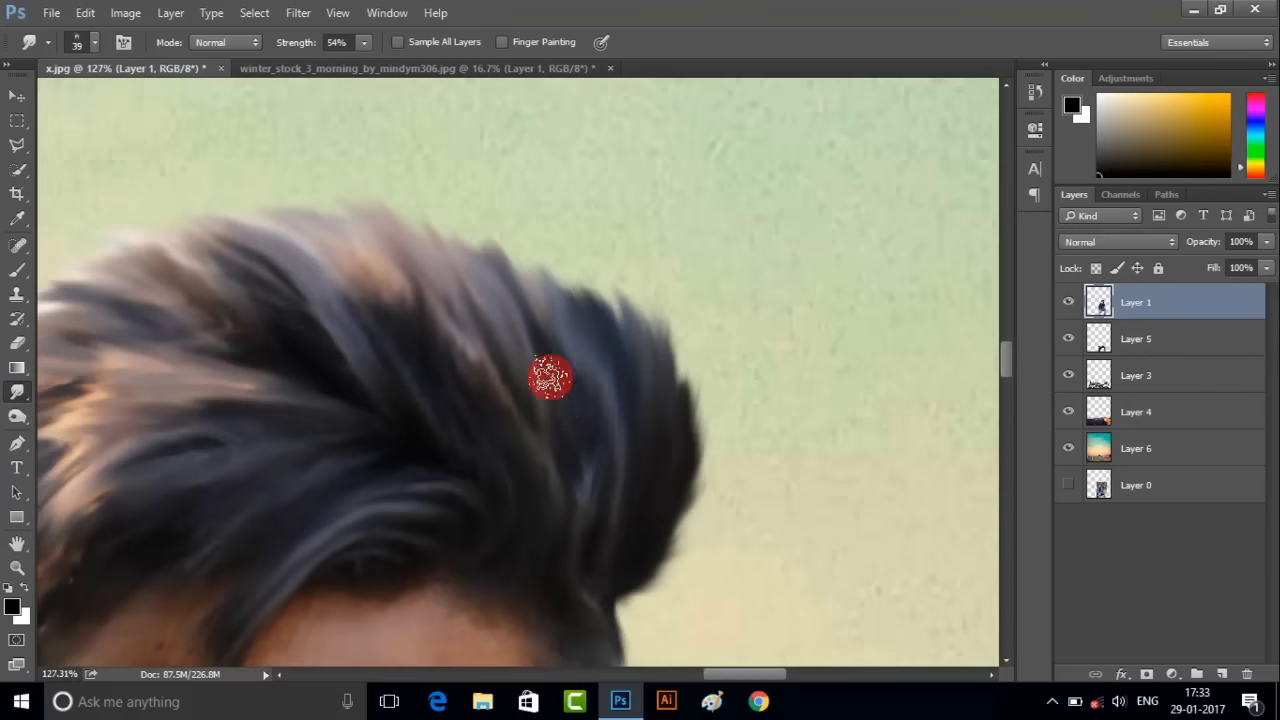
- Lower the smudge strength to 46%
right_click(543, 371)
click(338, 42)
text(46)
key(Return)
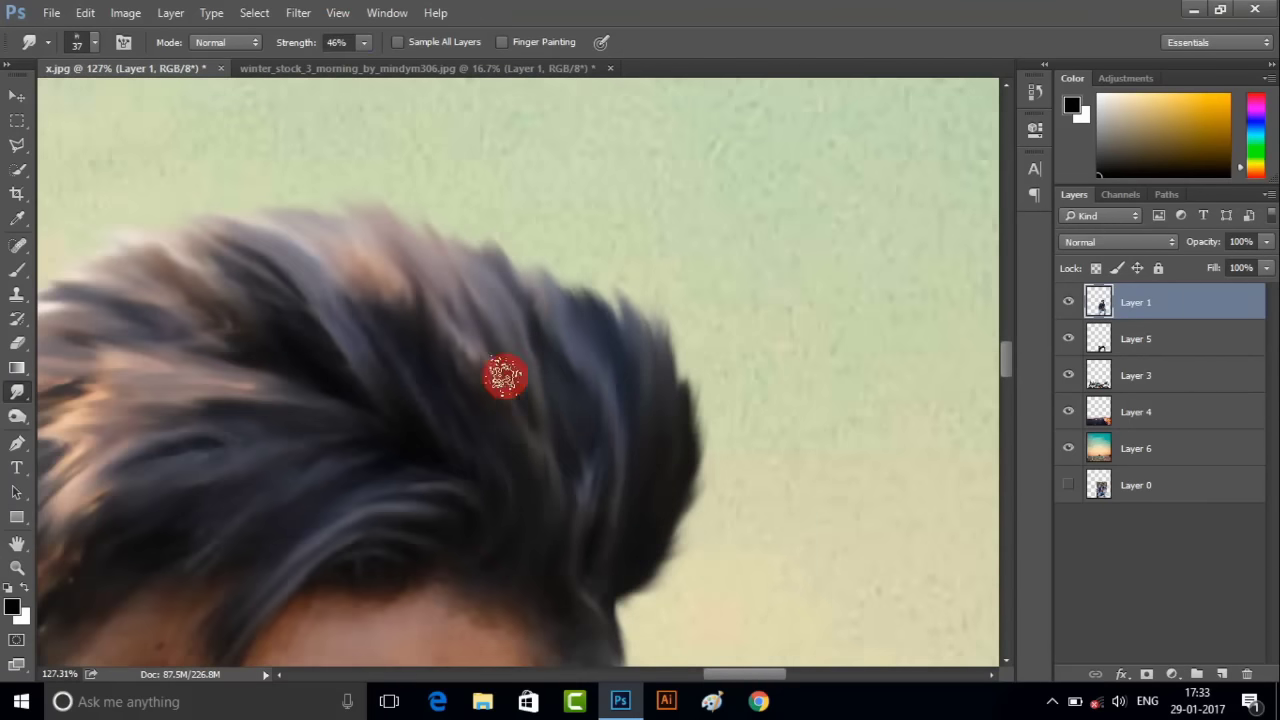
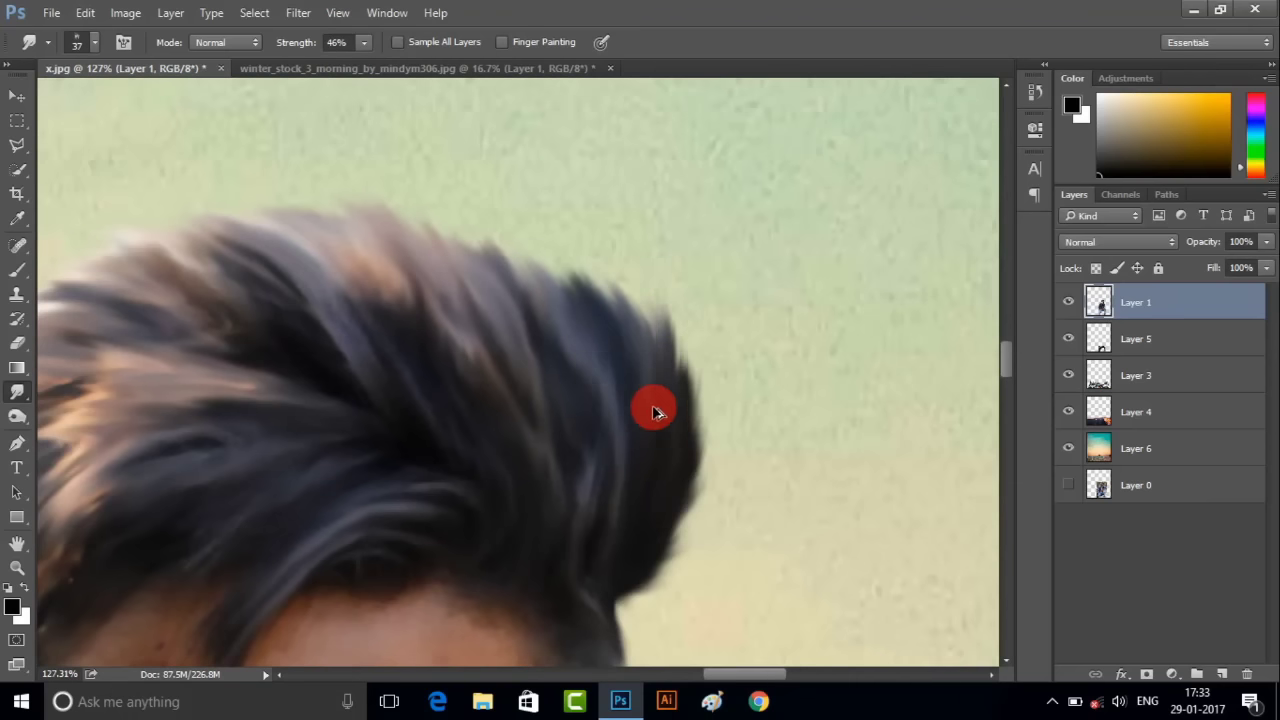
- Smudge the boy's hair strands at 46% strength, zooming around the hair as you go
scroll(654, 409, down, 2)
scroll(640, 320, up, 3)
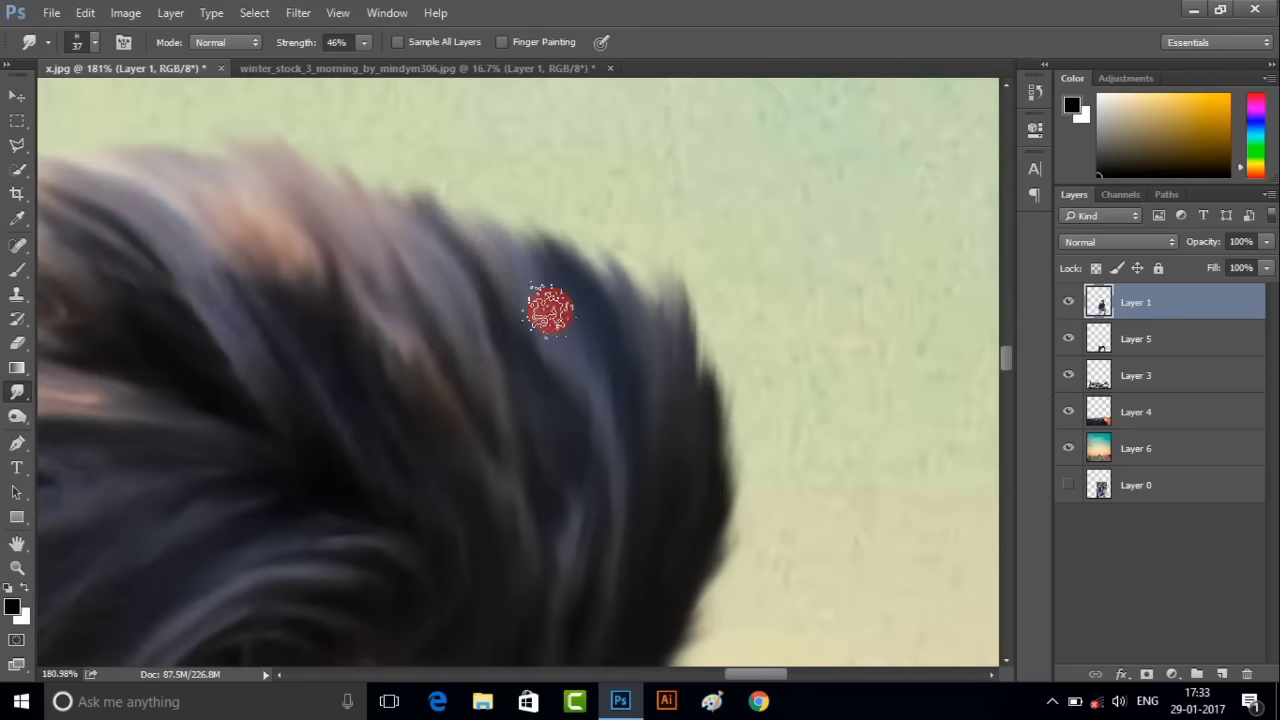
scroll(437, 286, down, 1)
scroll(557, 443, down, 2)
scroll(502, 372, up, 3)
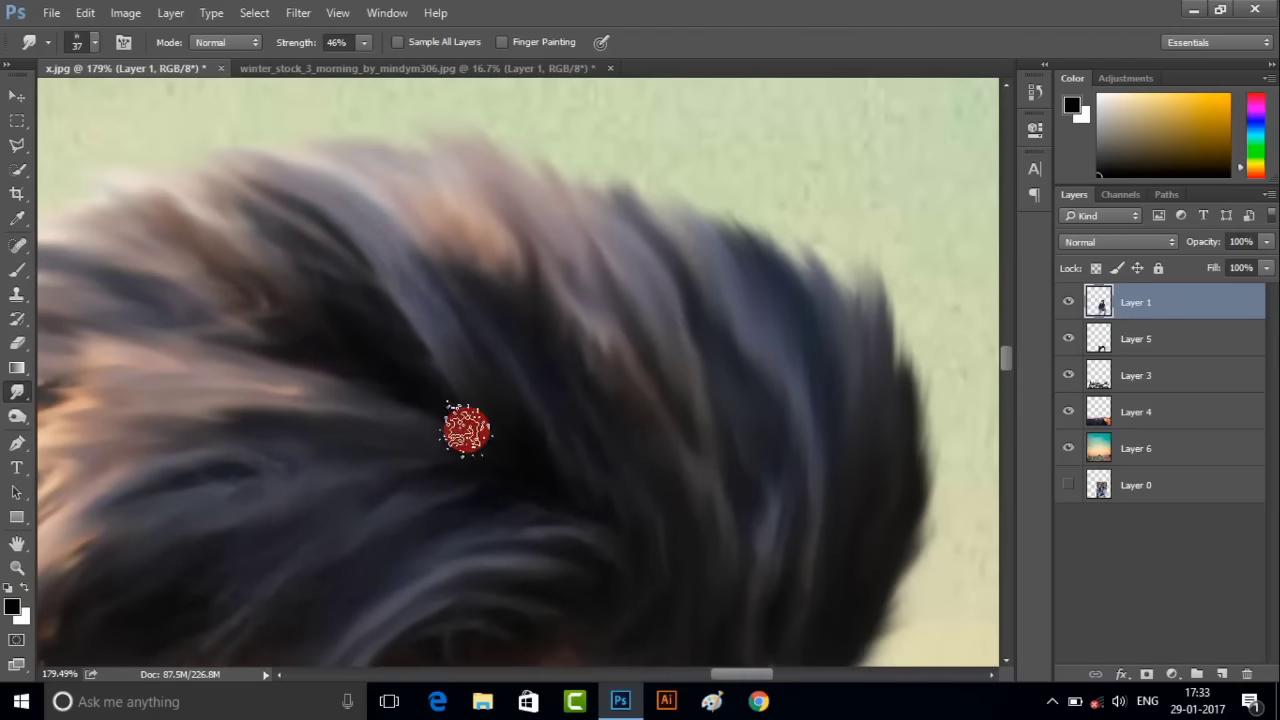
scroll(465, 460, up, 1)
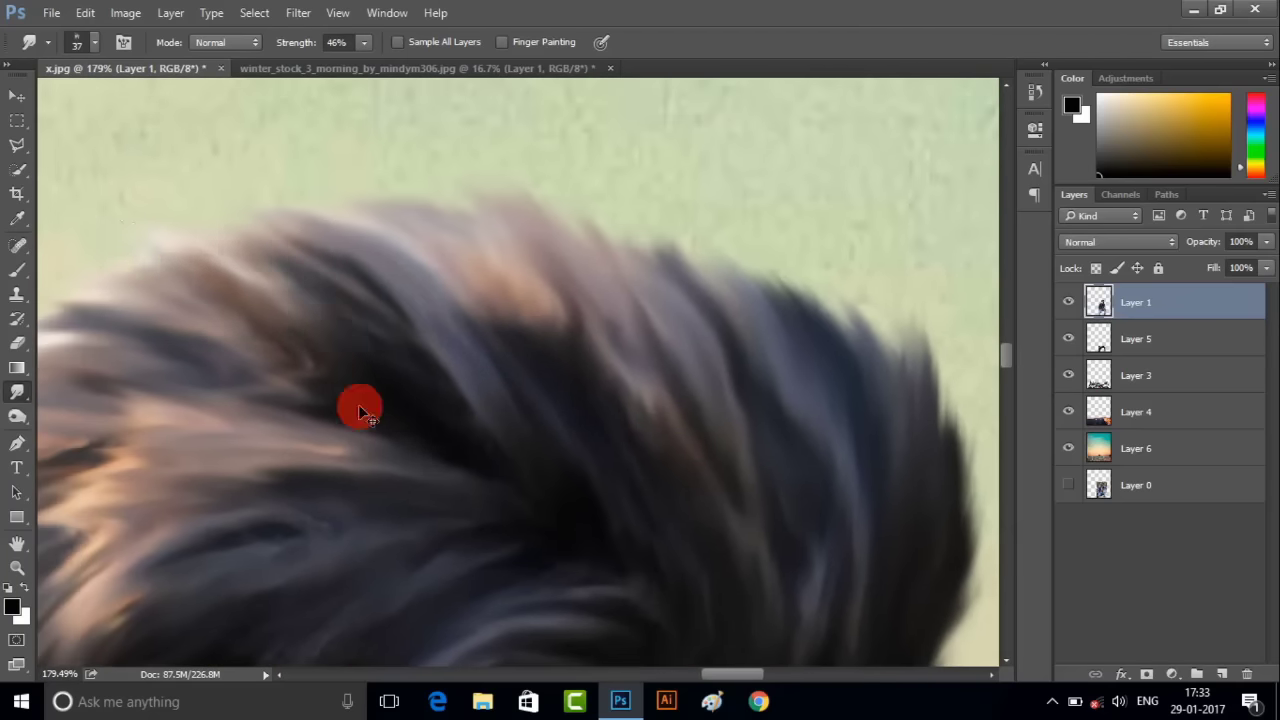
scroll(357, 409, down, 2)
scroll(94, 491, up, 2)
scroll(290, 510, left, 2)
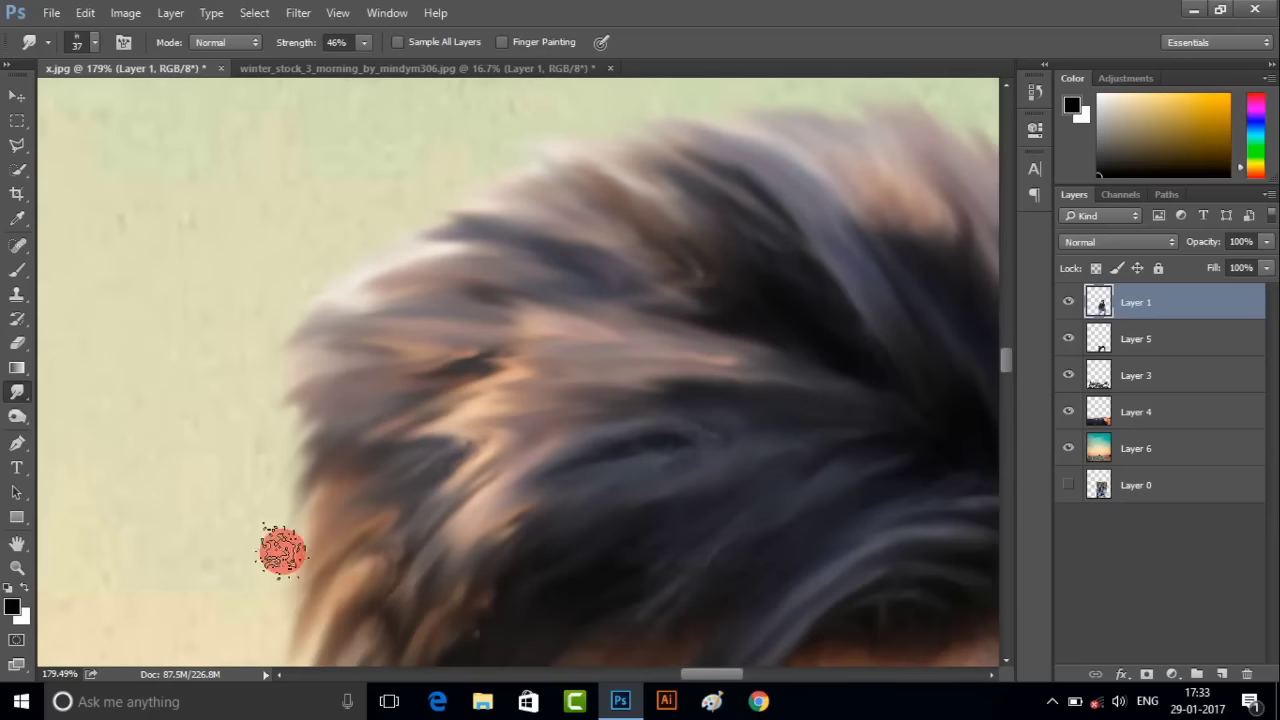
scroll(480, 490, down, 2)
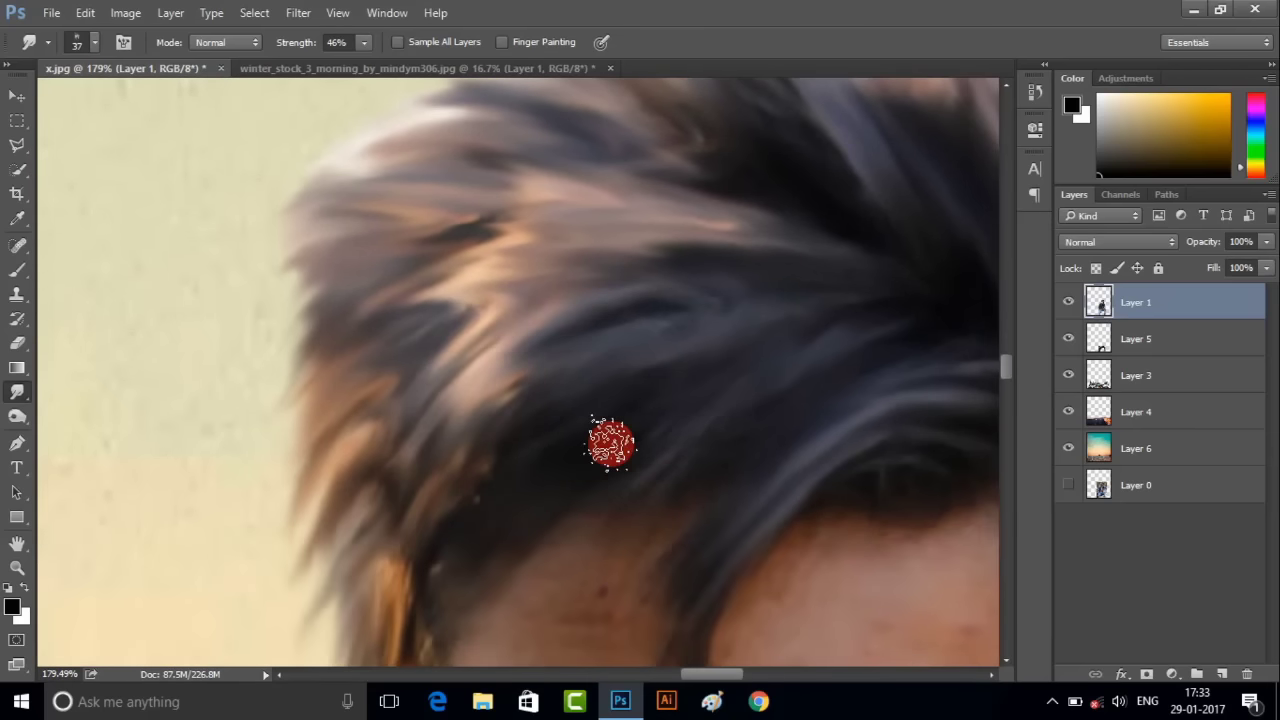
scroll(428, 486, down, 2)
scroll(871, 380, down, 3)
scroll(766, 428, down, 2)
scroll(766, 428, up, 2)
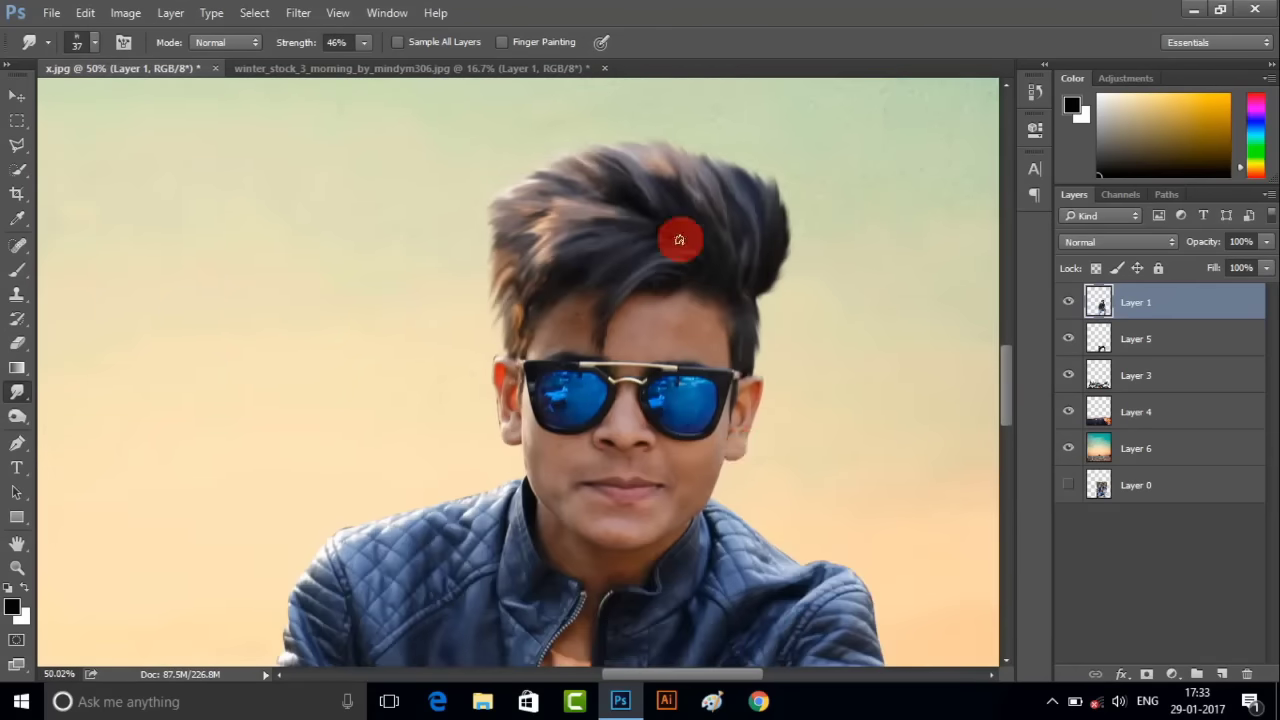
right_click(685, 240)
scroll(652, 345, up, 2)
- Set the Smudge brush to size 60 and lower its strength to about 19%
scroll(652, 345, up, 2)
right_click(680, 318)
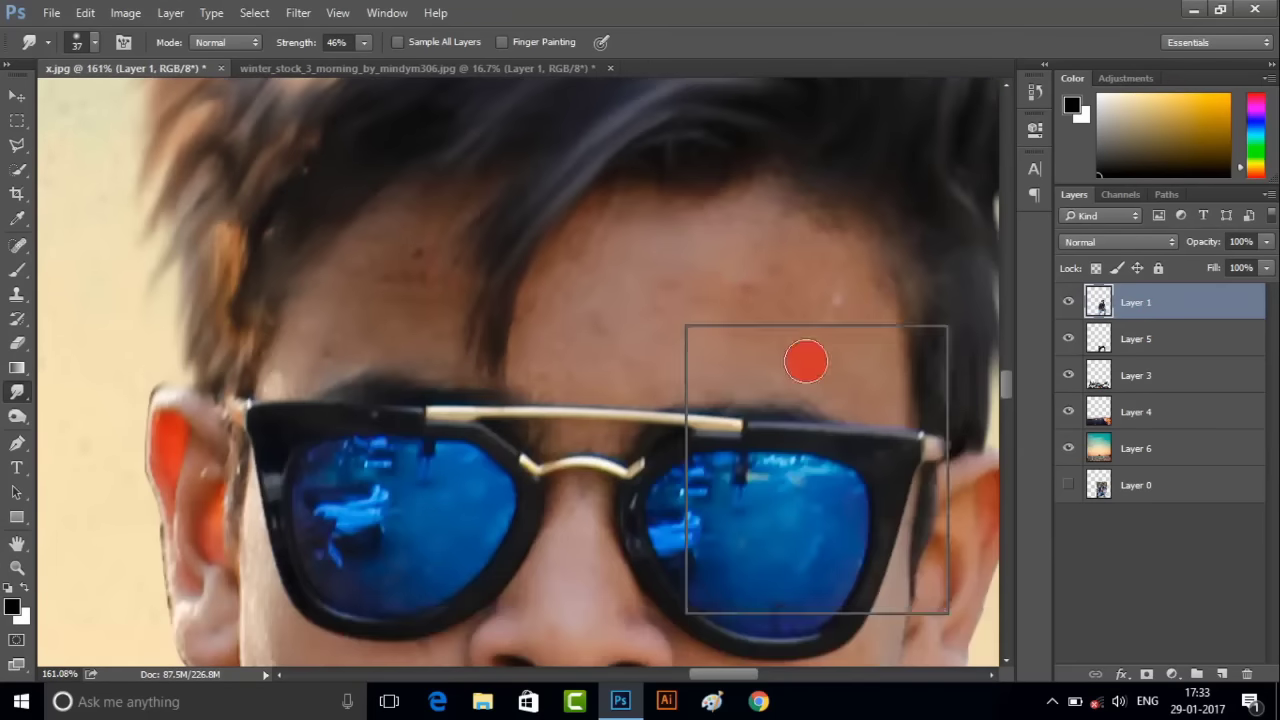
text(60)
key(Return)
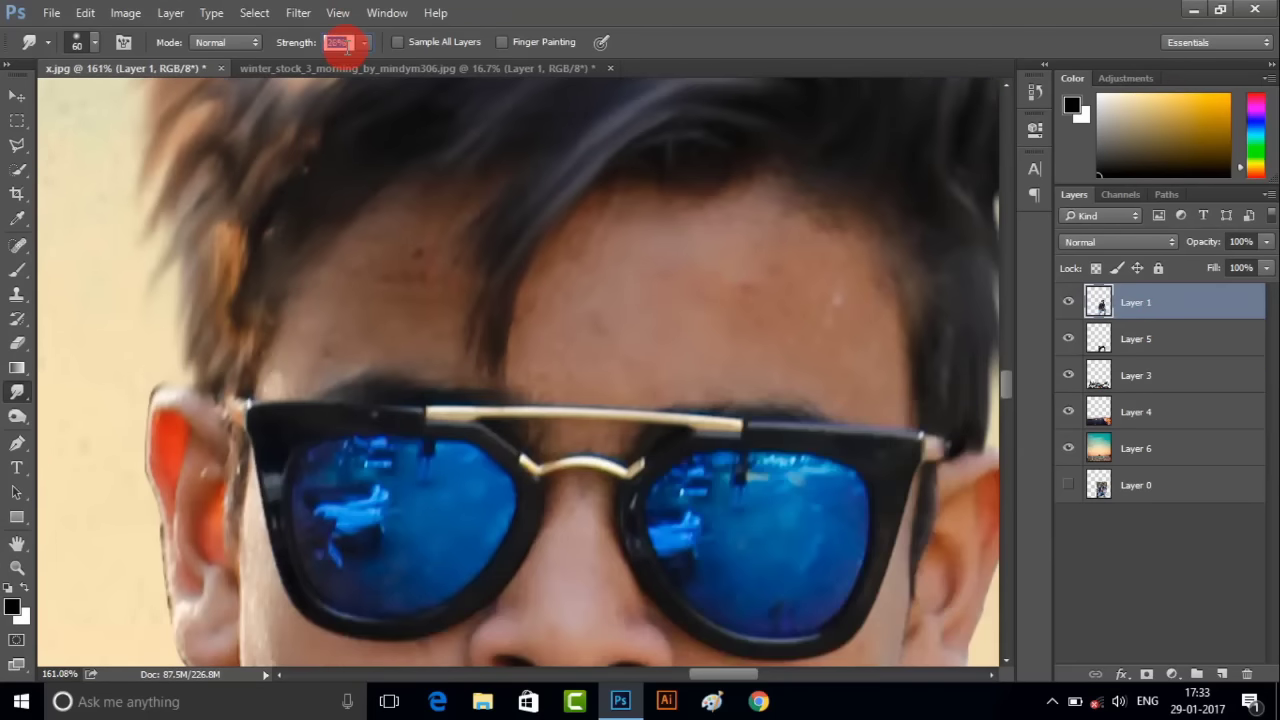
text(19)
key(Return)
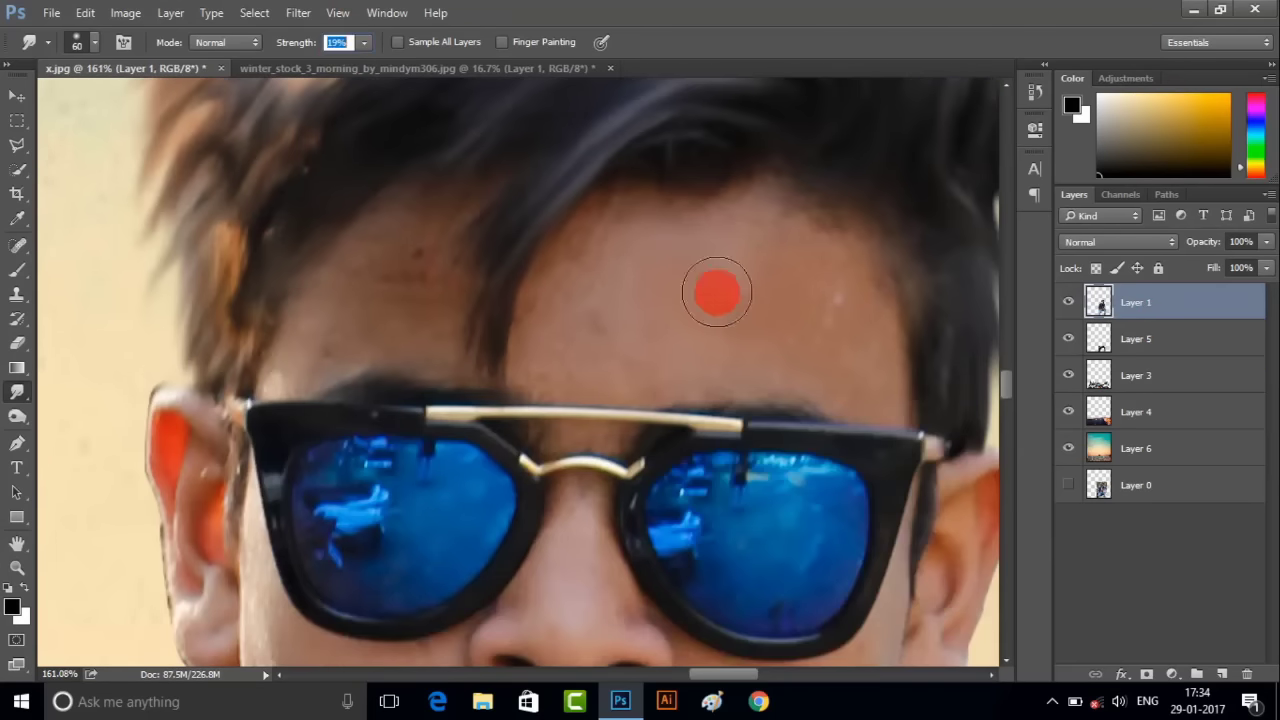
- Smudge away the forehead white spot and smooth the temple, nose, chin and cheek skin
drag(857, 374, 829, 334)
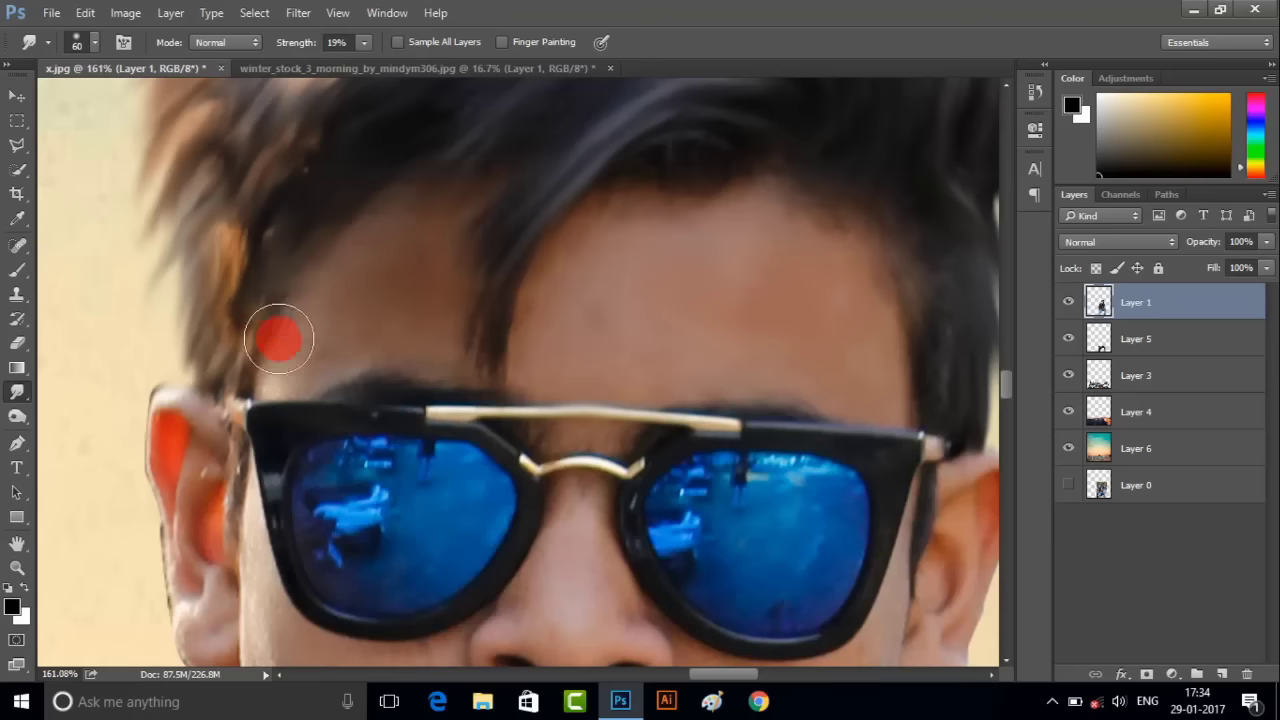
drag(454, 361, 609, 211)
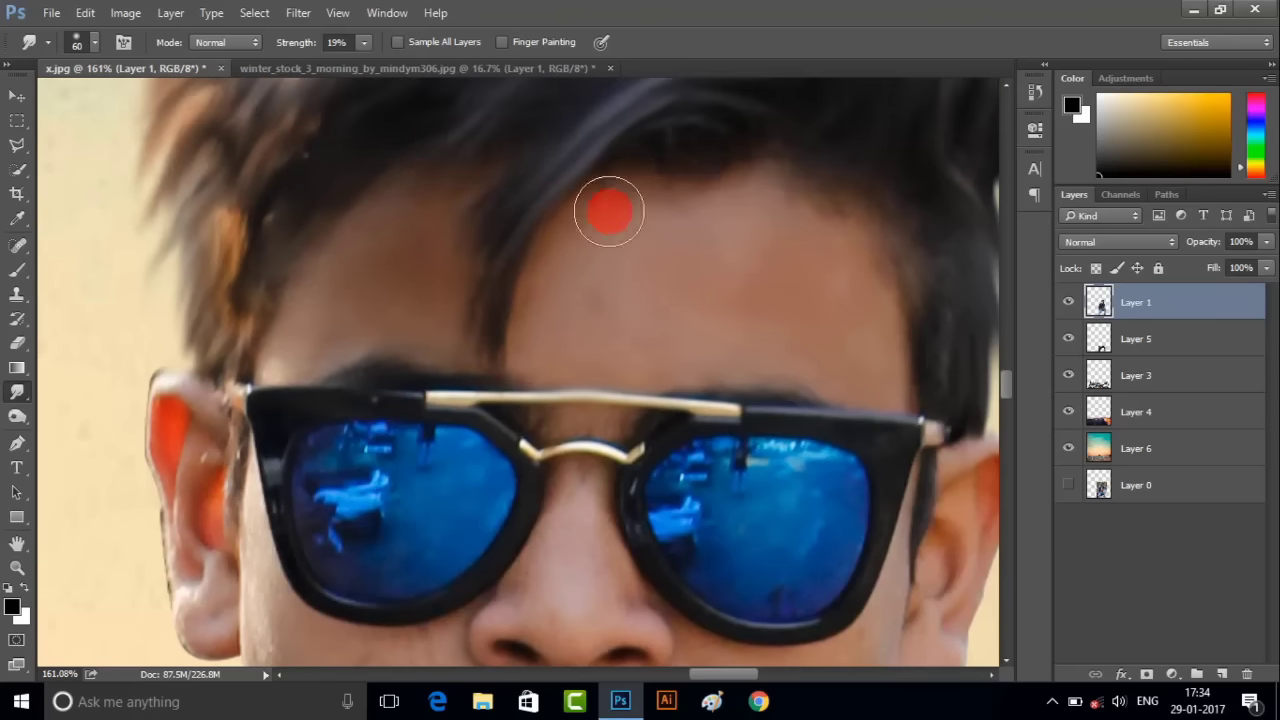
drag(768, 176, 571, 486)
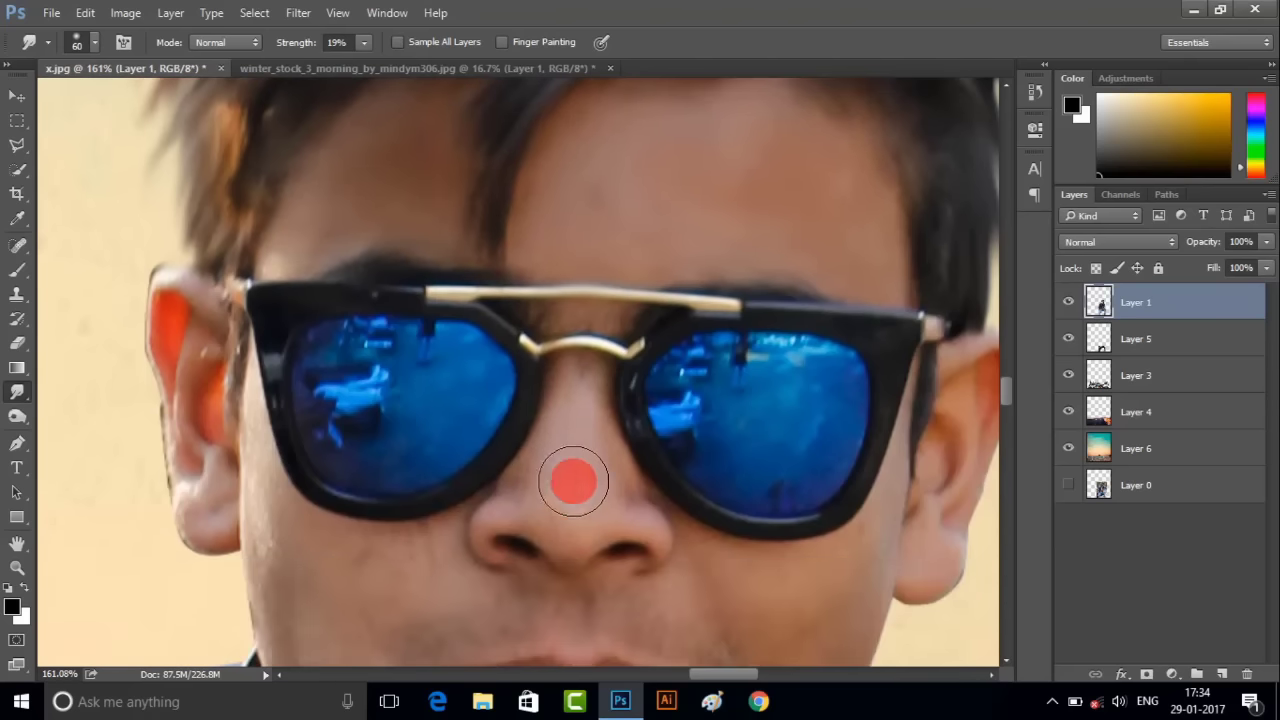
mouse_move(353, 600)
mouse_down()
mouse_move(171, 320)
mouse_move(149, 217)
mouse_move(157, 277)
mouse_move(255, 485)
mouse_move(243, 314)
mouse_move(263, 449)
mouse_move(349, 443)
mouse_move(424, 461)
mouse_move(346, 600)
mouse_move(335, 496)
mouse_up()
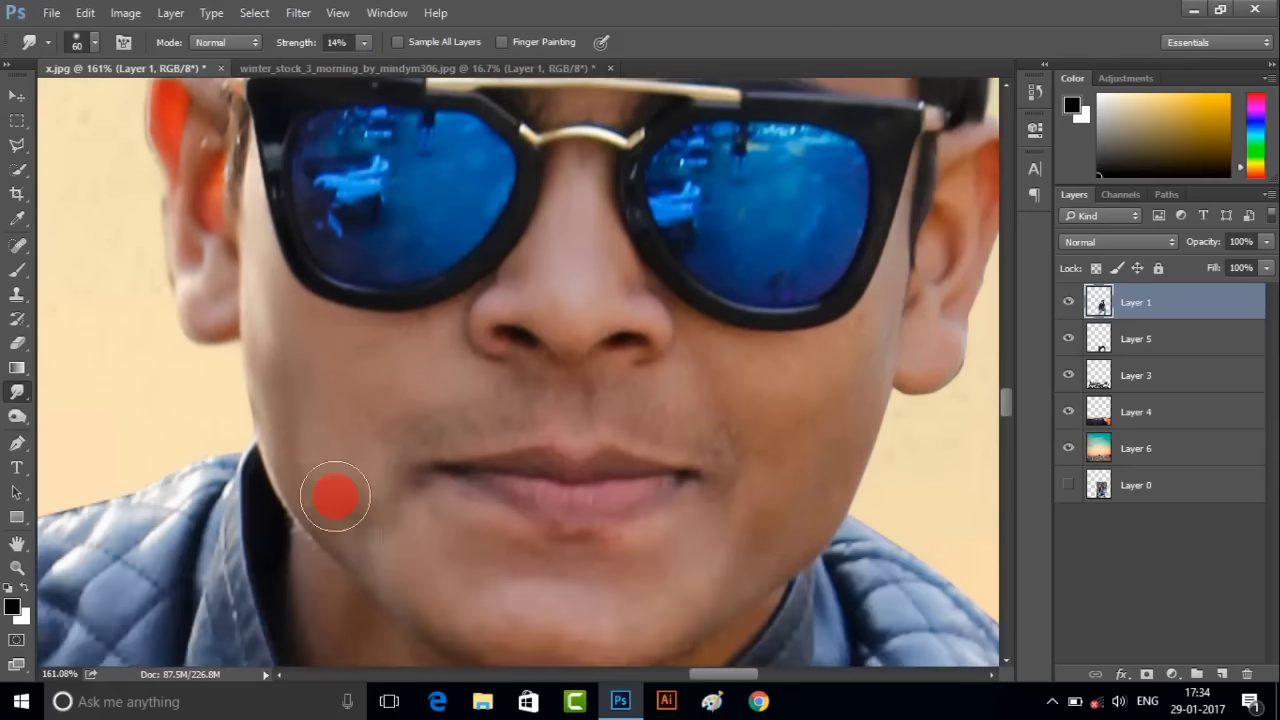
mouse_move(424, 545)
mouse_down()
mouse_move(553, 427)
mouse_move(708, 408)
mouse_up()
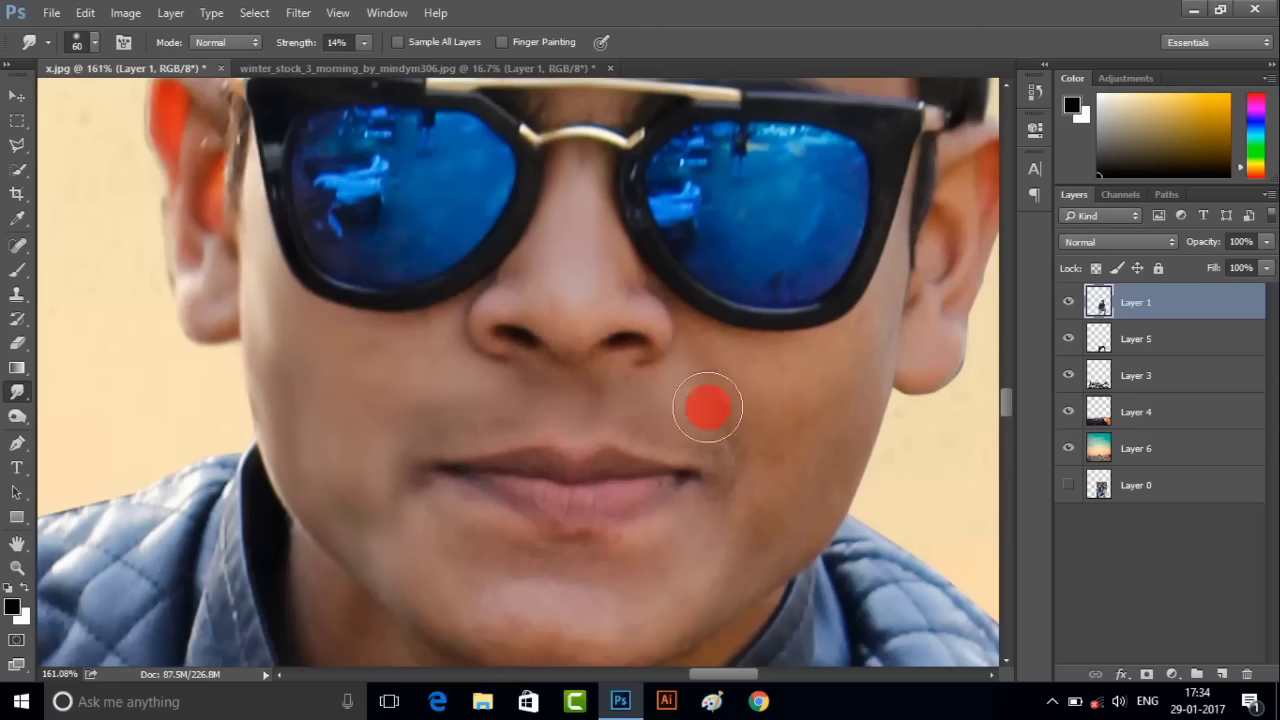
mouse_move(802, 416)
mouse_down()
mouse_move(880, 349)
mouse_move(780, 471)
mouse_move(731, 571)
mouse_move(543, 558)
mouse_move(629, 623)
mouse_move(694, 491)
mouse_move(486, 377)
mouse_move(568, 301)
mouse_move(651, 320)
mouse_move(480, 334)
mouse_up()
- Reduce the Smudge strength to 6% and zoom around to review the smoothed face
right_click(670, 321)
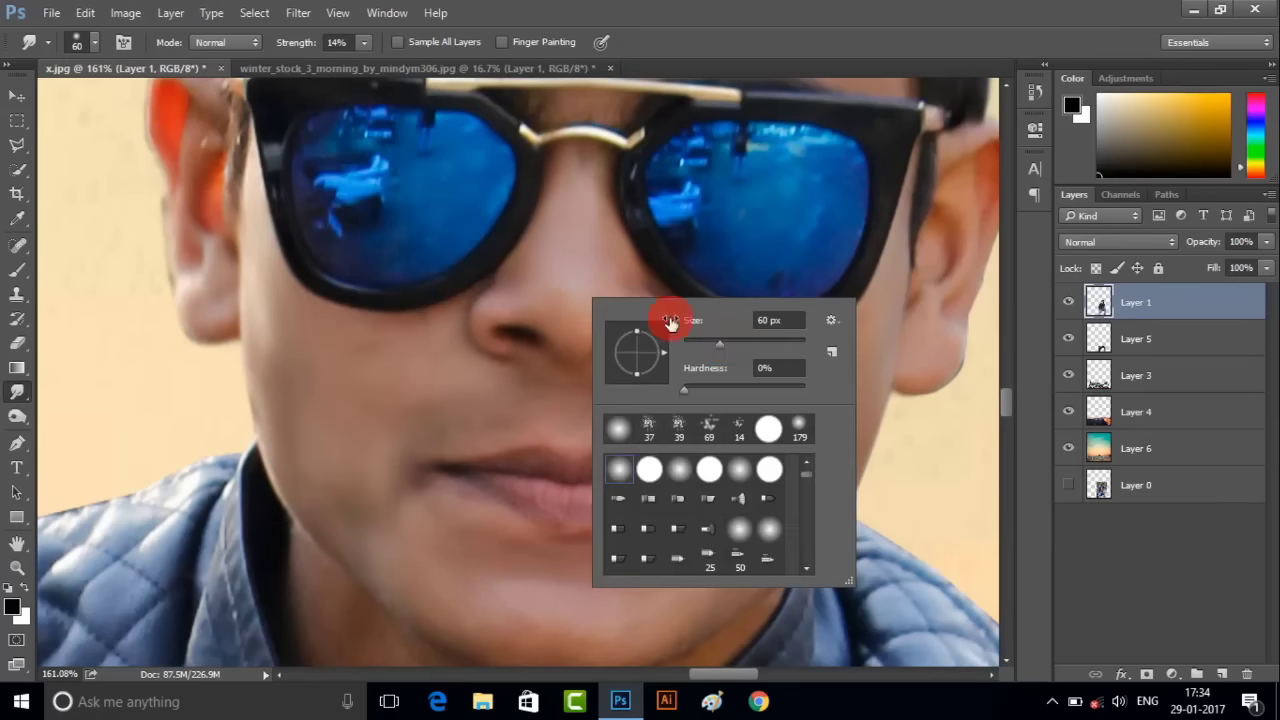
click(342, 42)
scroll(842, 455, right, 2)
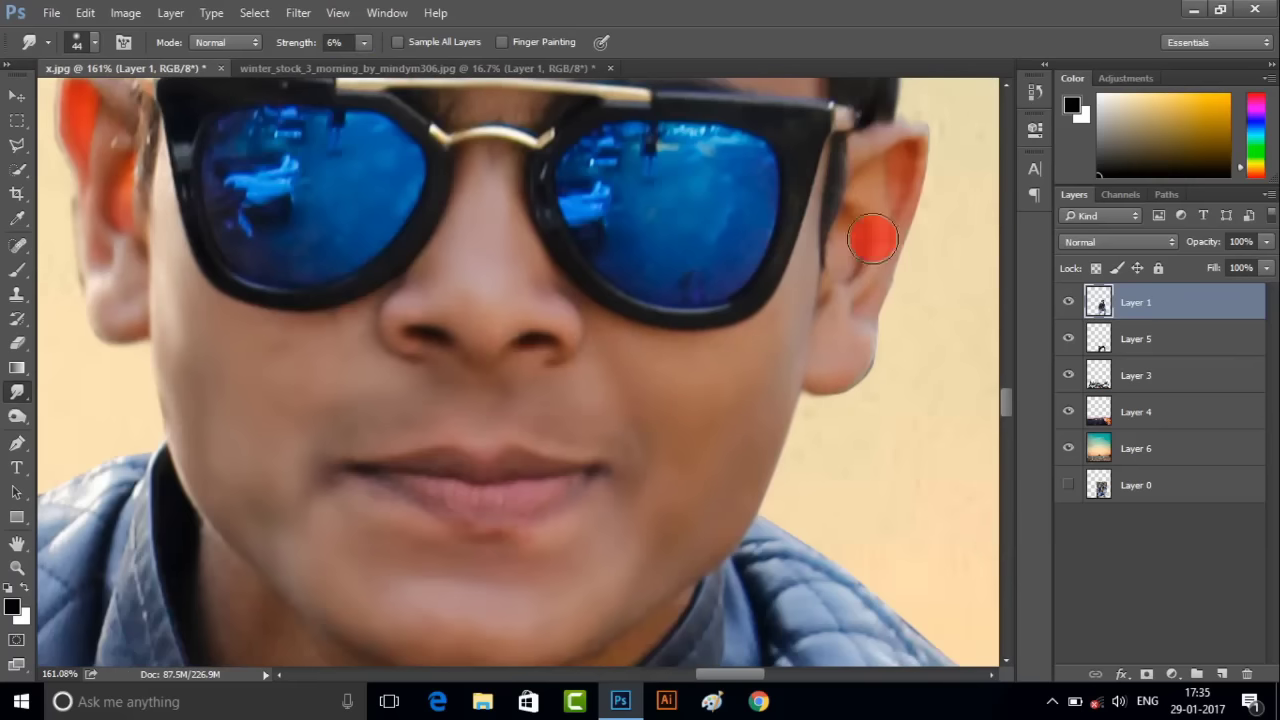
scroll(720, 460, down, 3)
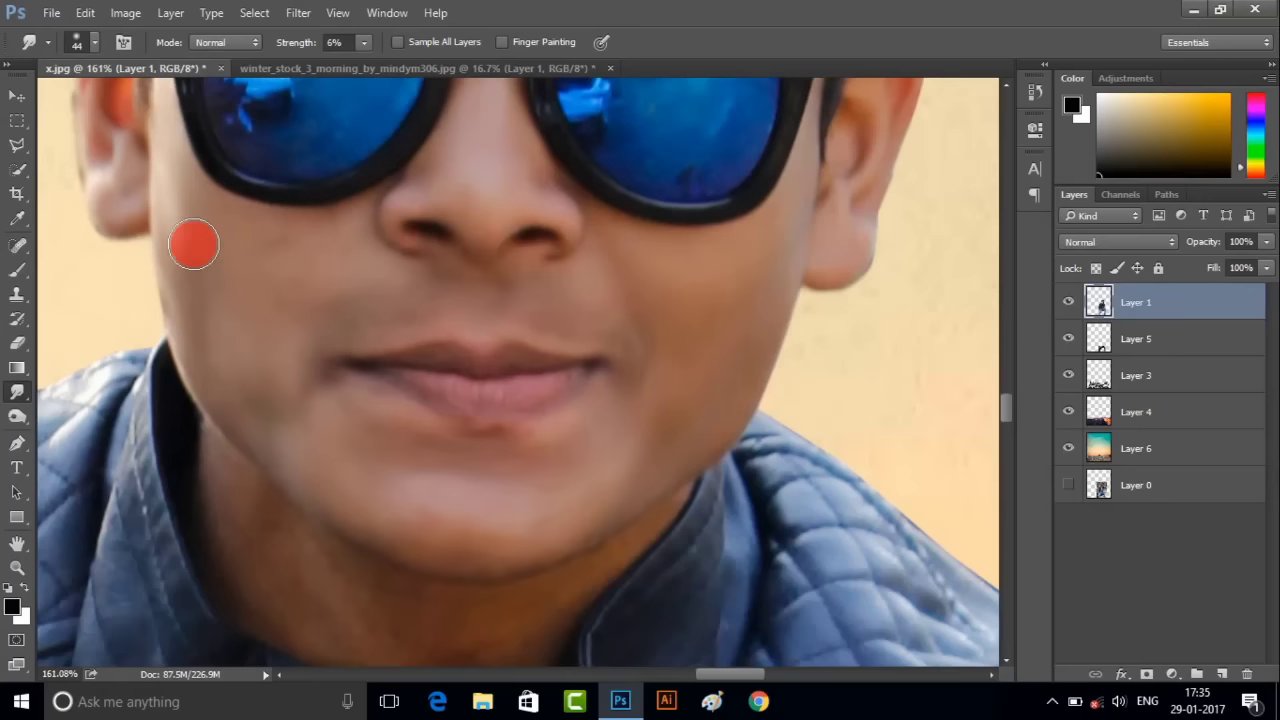
alt+scroll(313, 291, up, 2)
scroll(613, 203, up, 4)
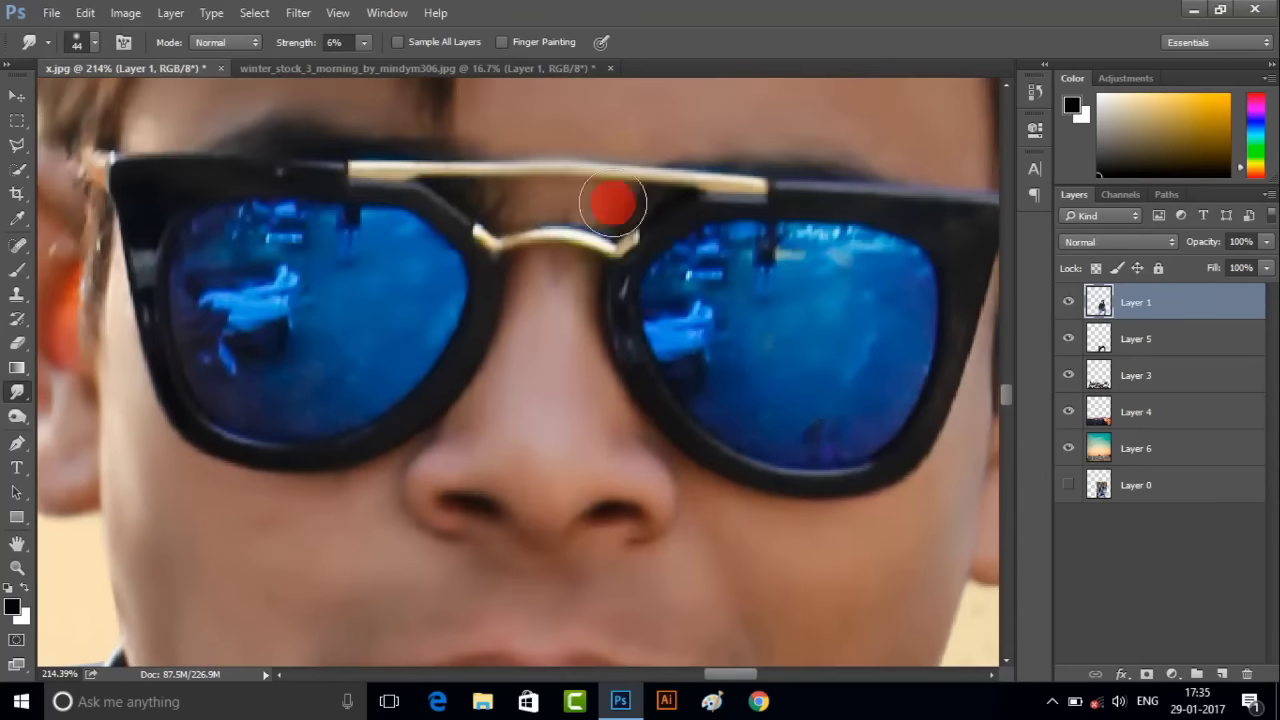
alt+scroll(466, 409, down, 3)
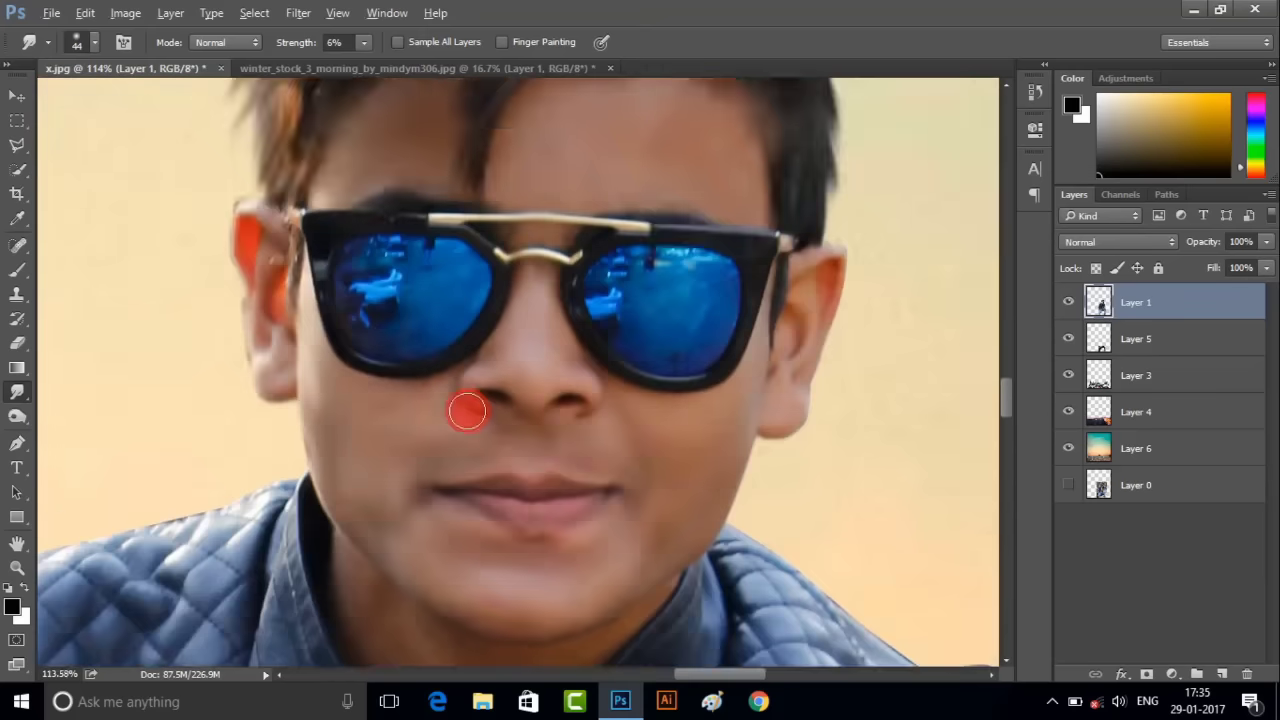
alt+scroll(301, 393, up, 3)
scroll(508, 563, down, 2)
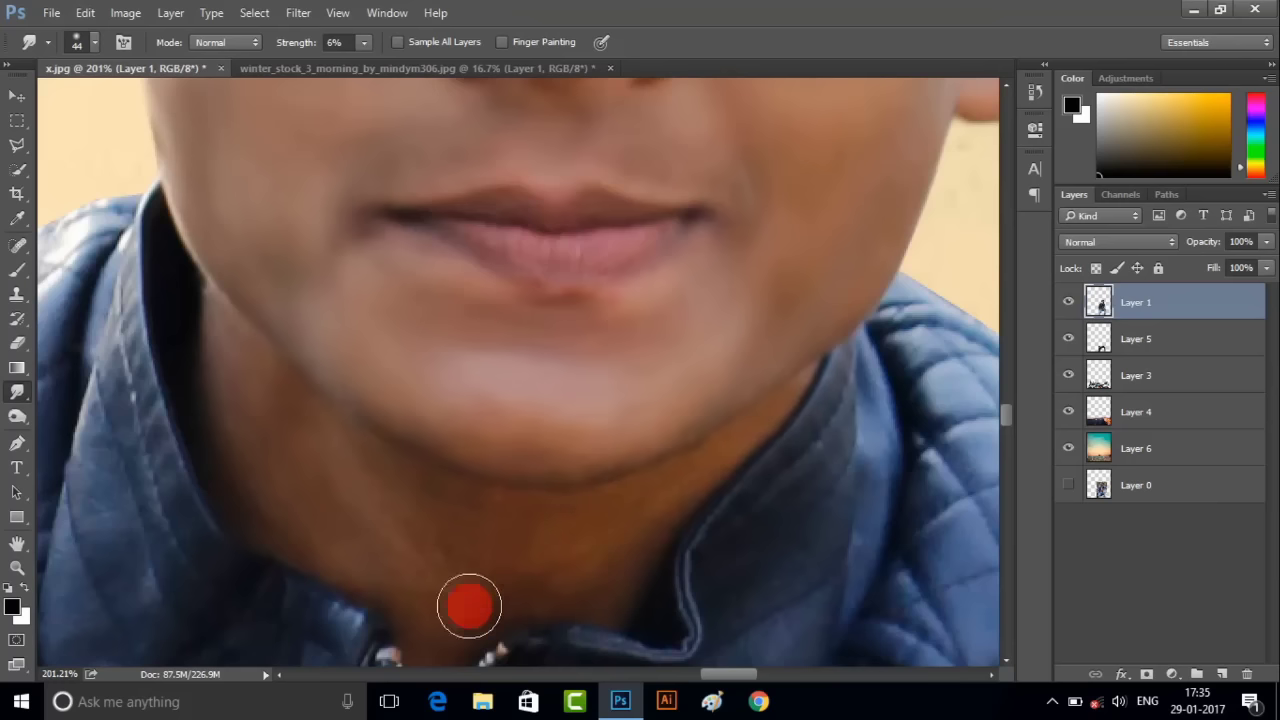
alt+scroll(450, 452, down, 3)
key(b)
scroll(570, 338, up, 1)
- With a 129 px brush, sample the forehead skin tone, add a new layer and lower opacity
right_click(640, 366)
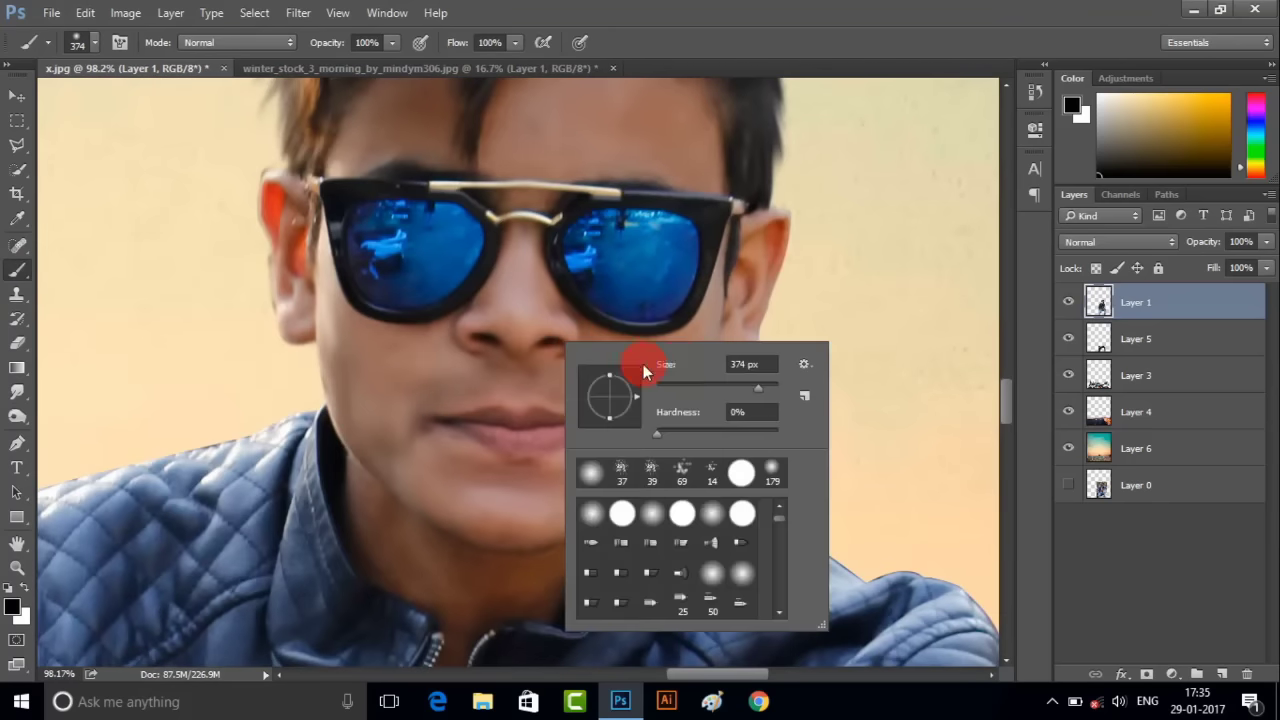
drag(730, 392, 716, 392)
alt+click(523, 300)
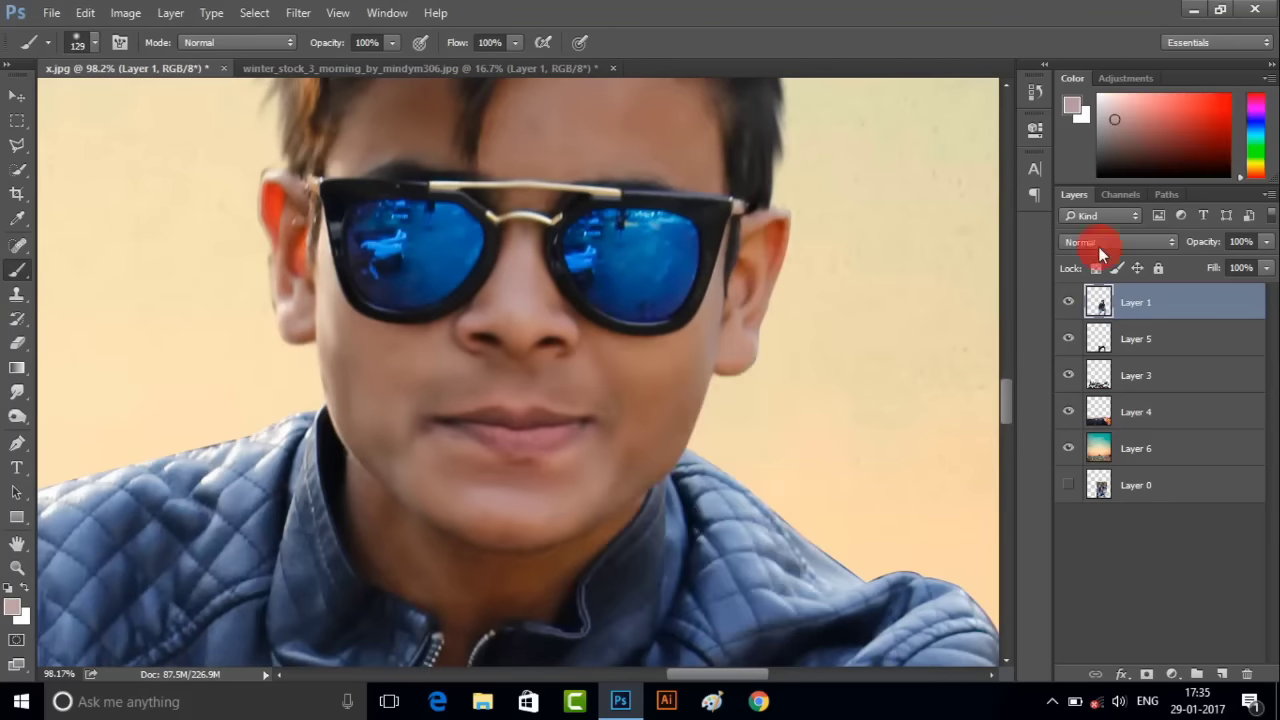
alt+click(603, 134)
click(1221, 675)
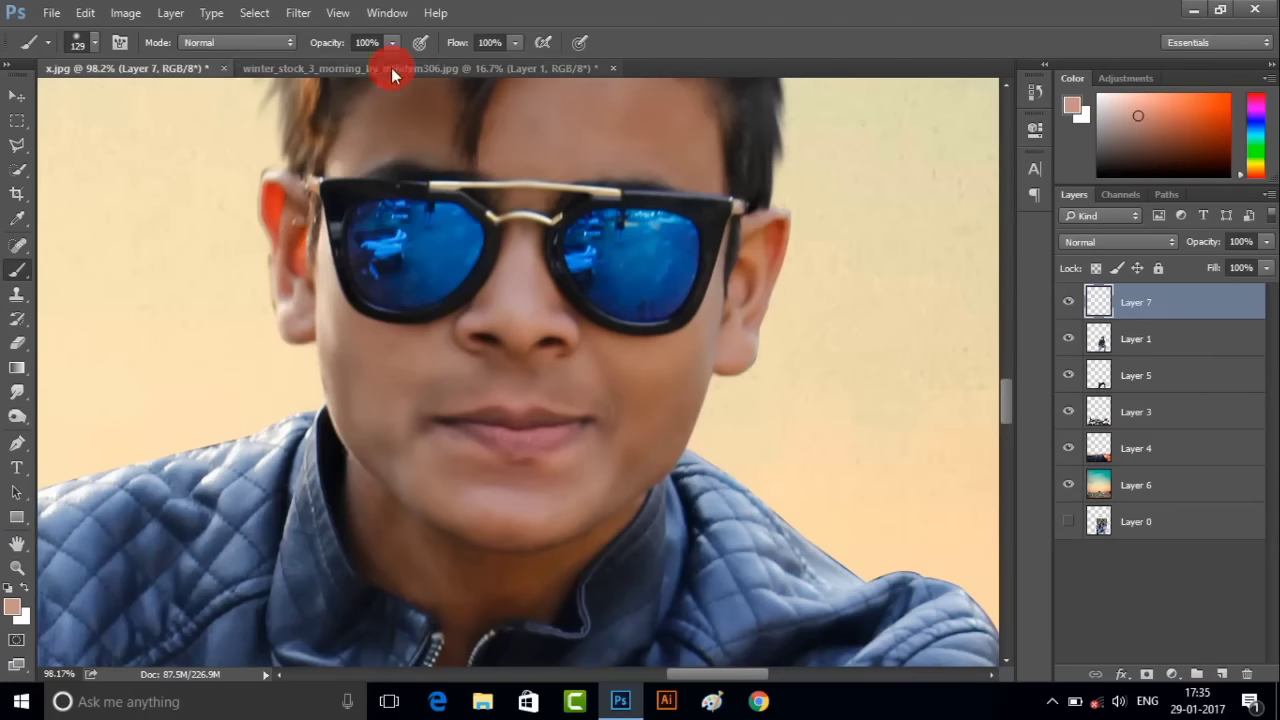
drag(340, 75, 337, 50)
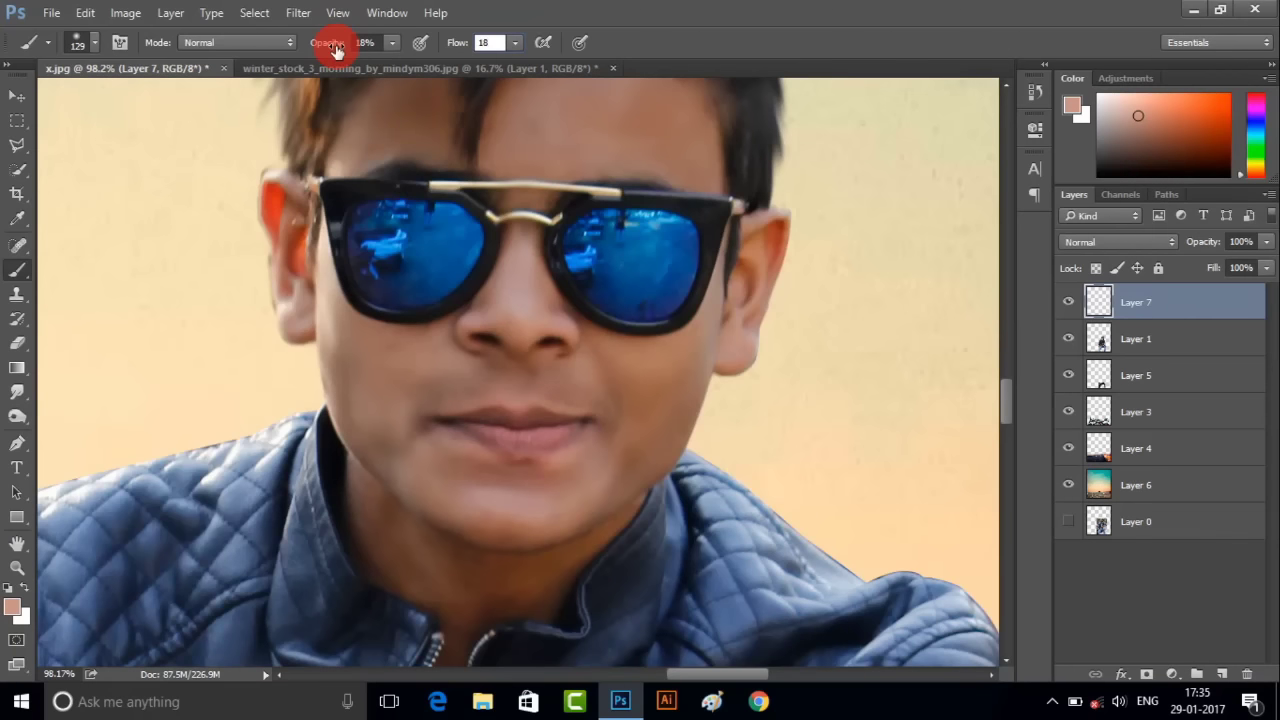
- Shrink the brush to 85 px for finer retouching around the chin and neck
scroll(594, 129, up, 3)
scroll(395, 615, down, 2)
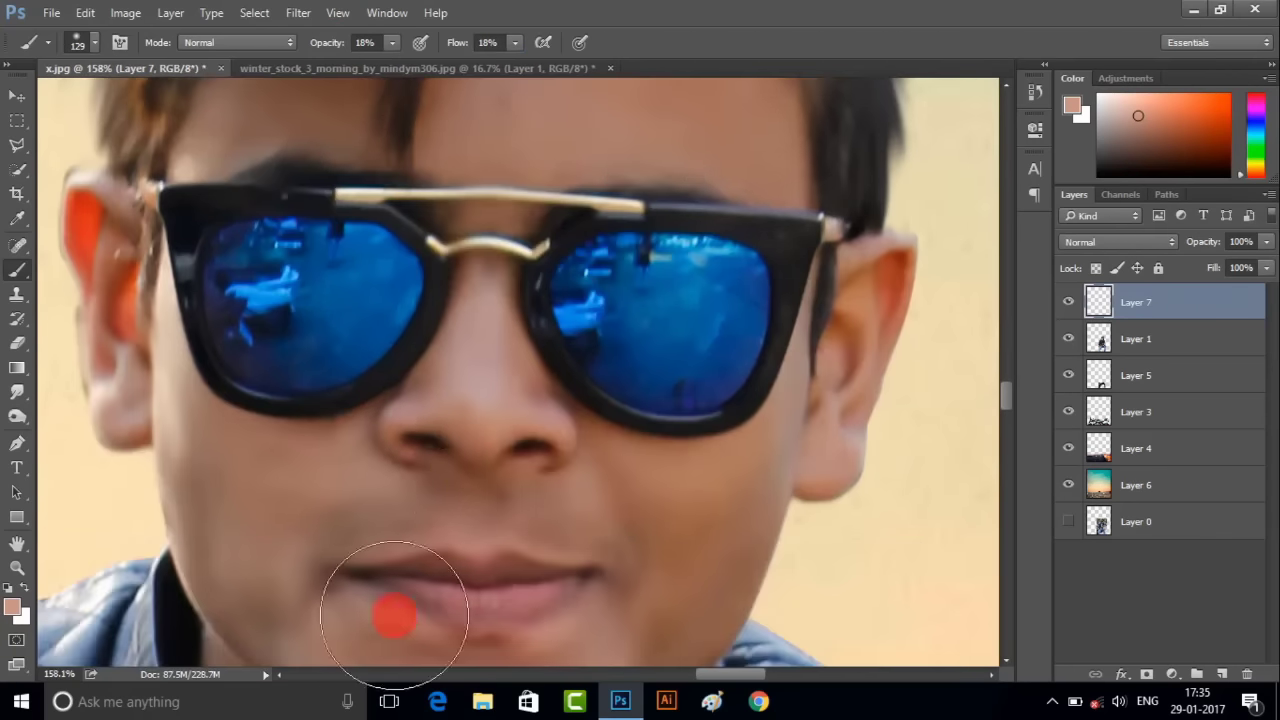
scroll(395, 615, down, 2)
scroll(637, 492, down, 2)
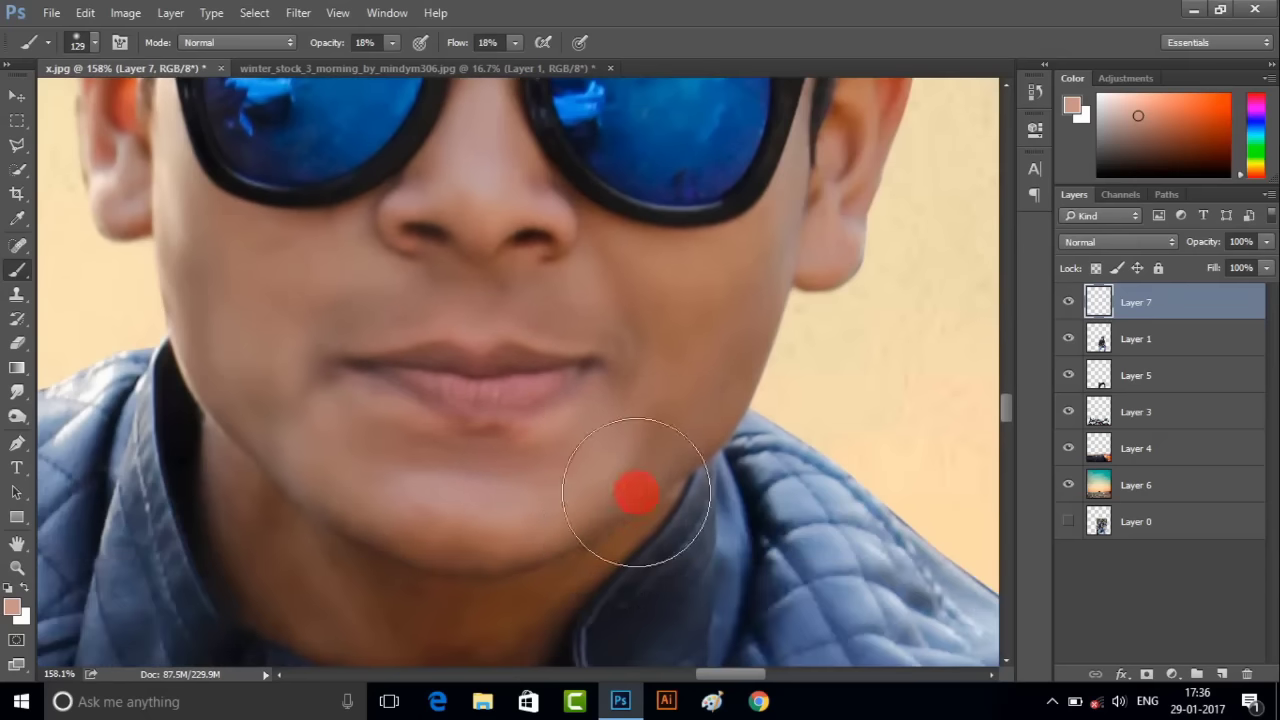
right_click(643, 443)
drag(660, 466, 630, 466)
key(Return)
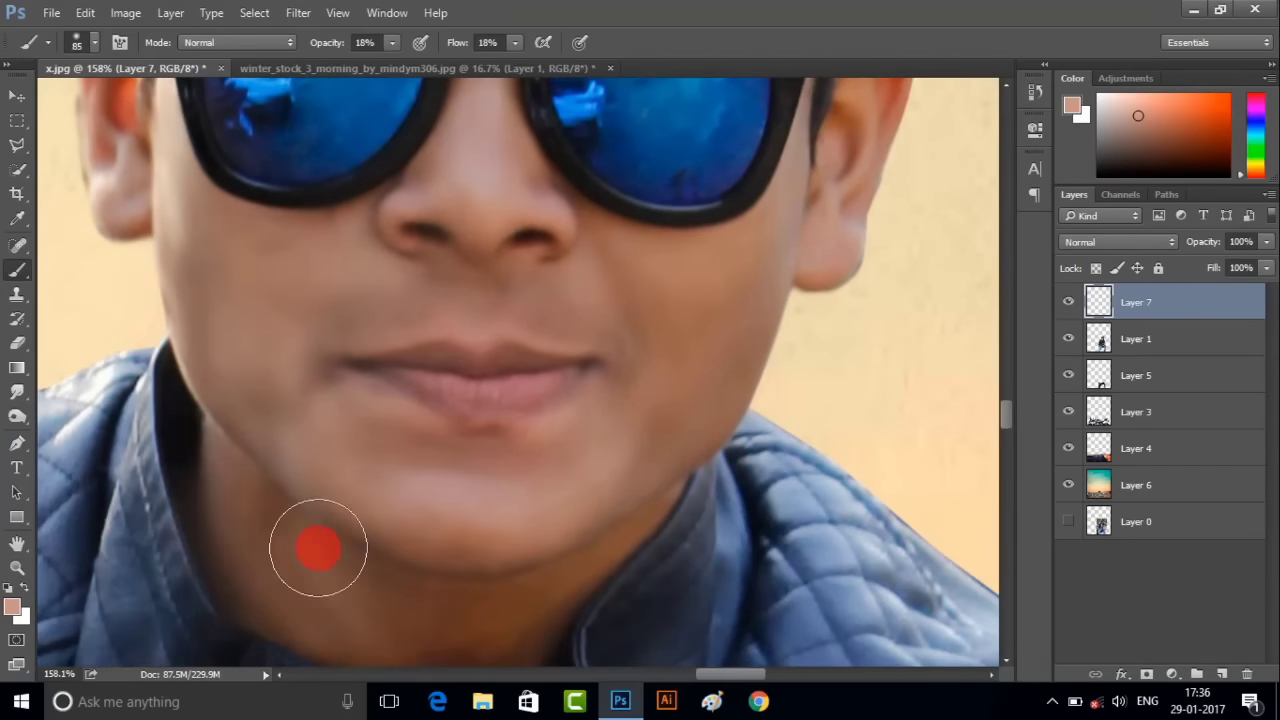
scroll(318, 548, down, 2)
scroll(374, 540, down, 2)
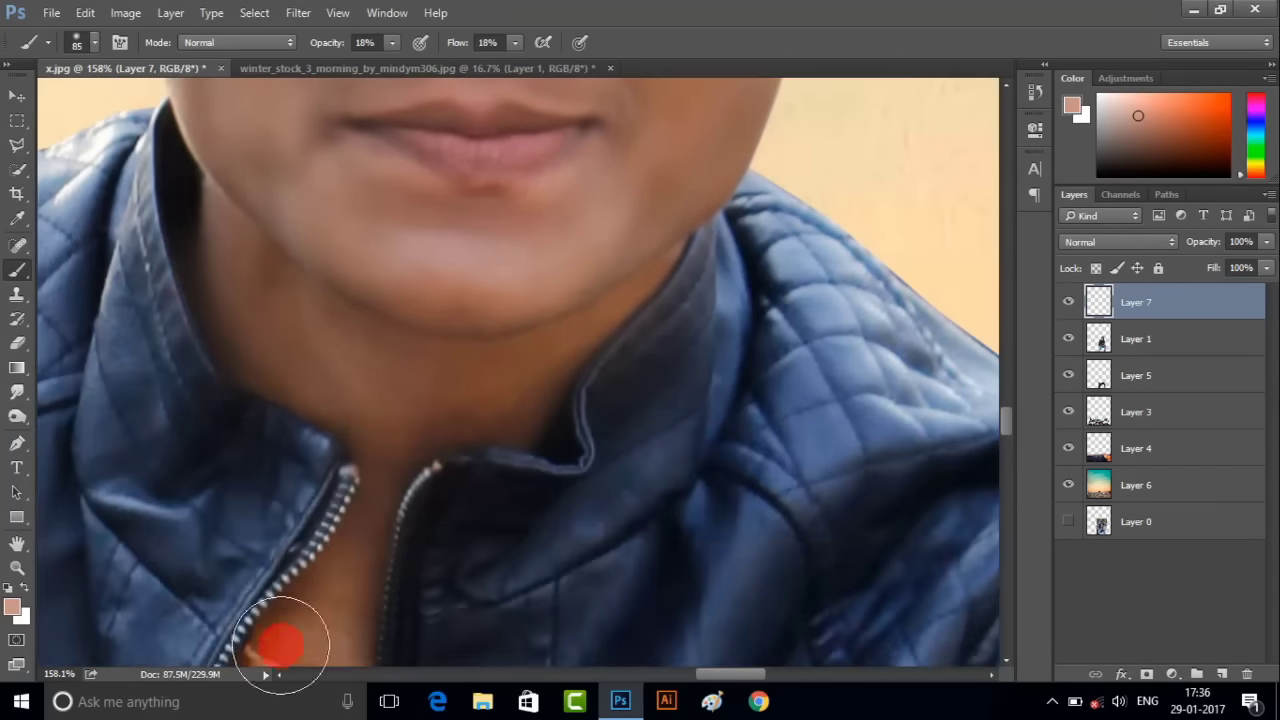
scroll(310, 600, down, 2)
scroll(380, 450, down, 3)
scroll(400, 380, up, 2)
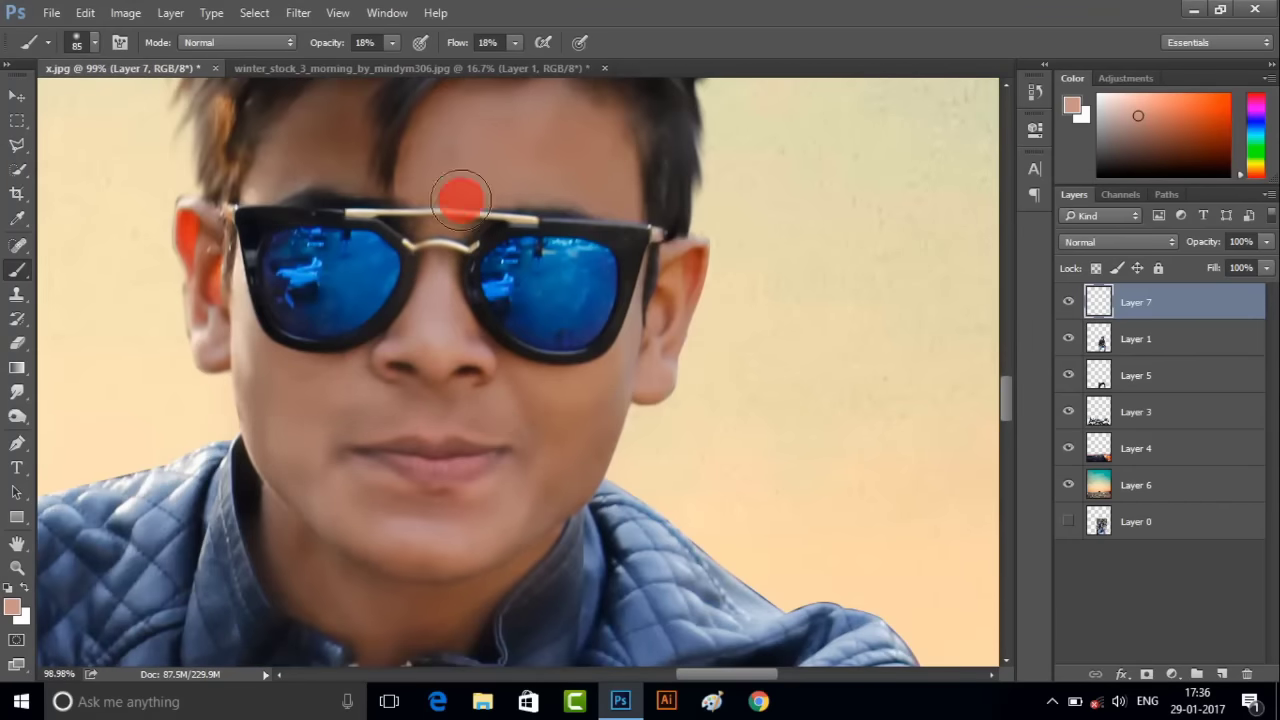
scroll(430, 196, up, 2)
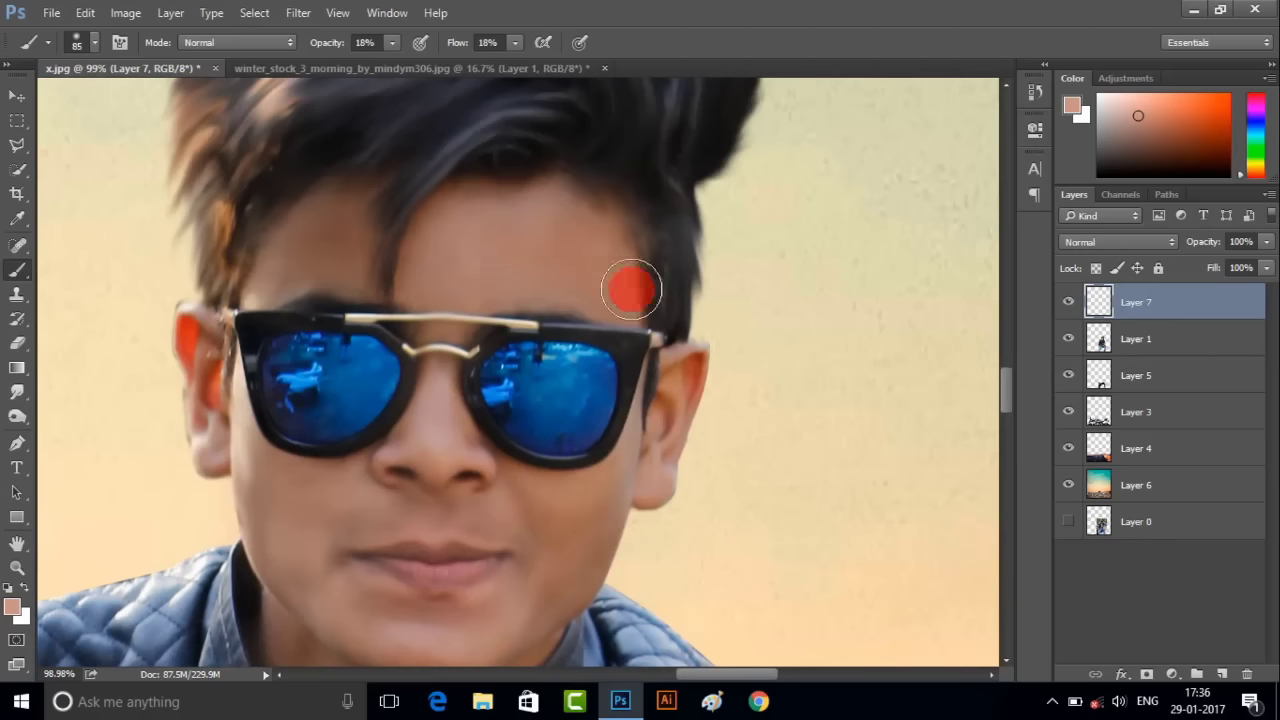
scroll(414, 366, down, 2)
scroll(457, 380, down, 2)
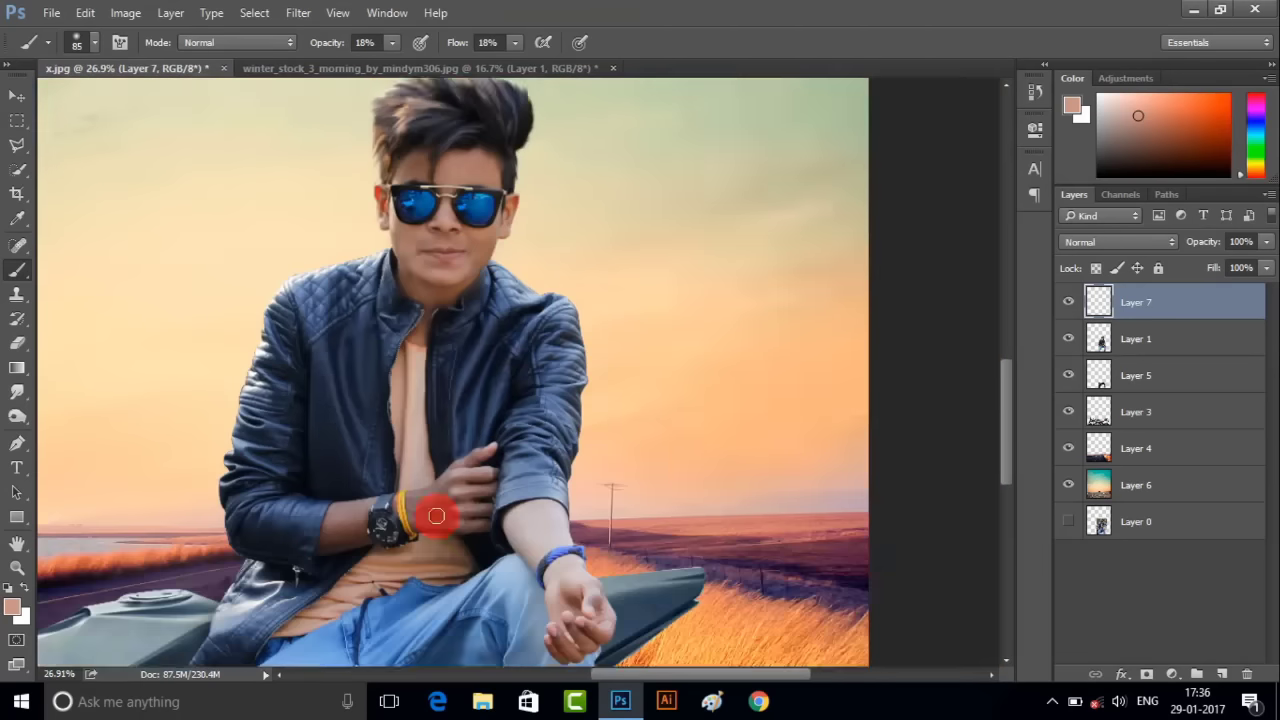
scroll(436, 516, up, 3)
- On Layer 1, smudge the forearm skin near the sleeve cuff
click(12, 395)
scroll(215, 491, left, 3)
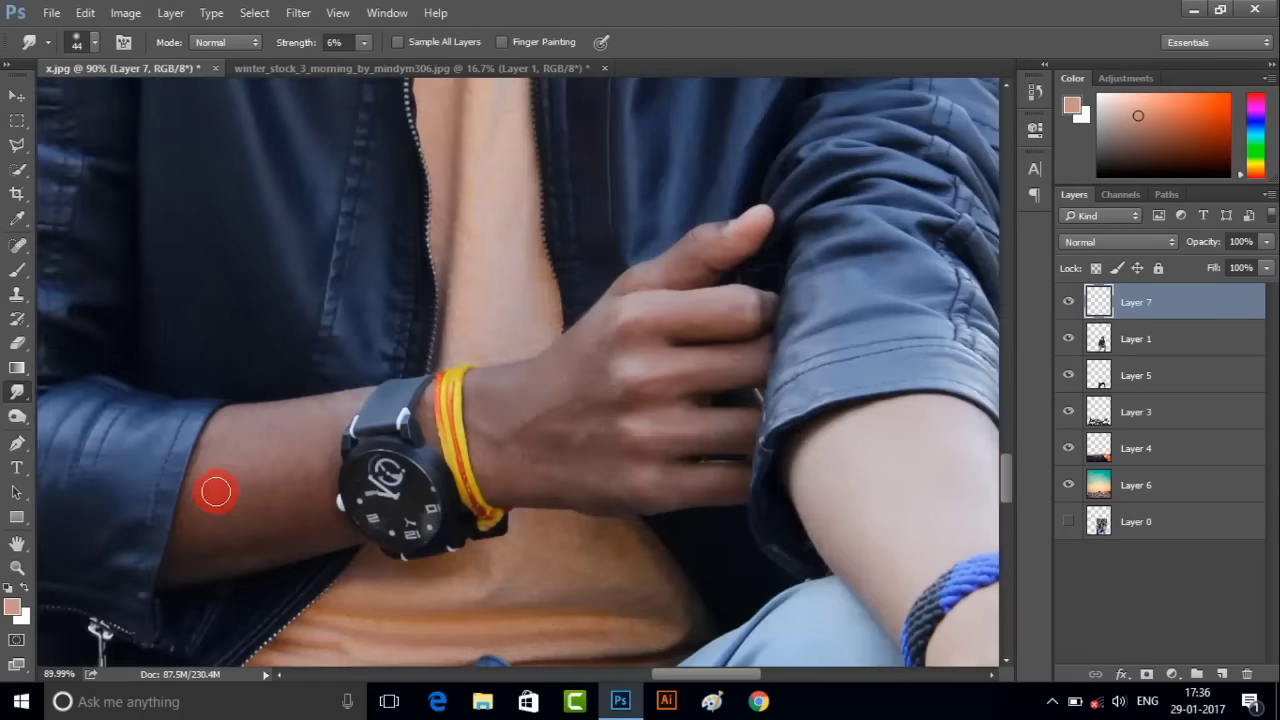
scroll(248, 517, up, 2)
click(1160, 333)
scroll(366, 471, left, 2)
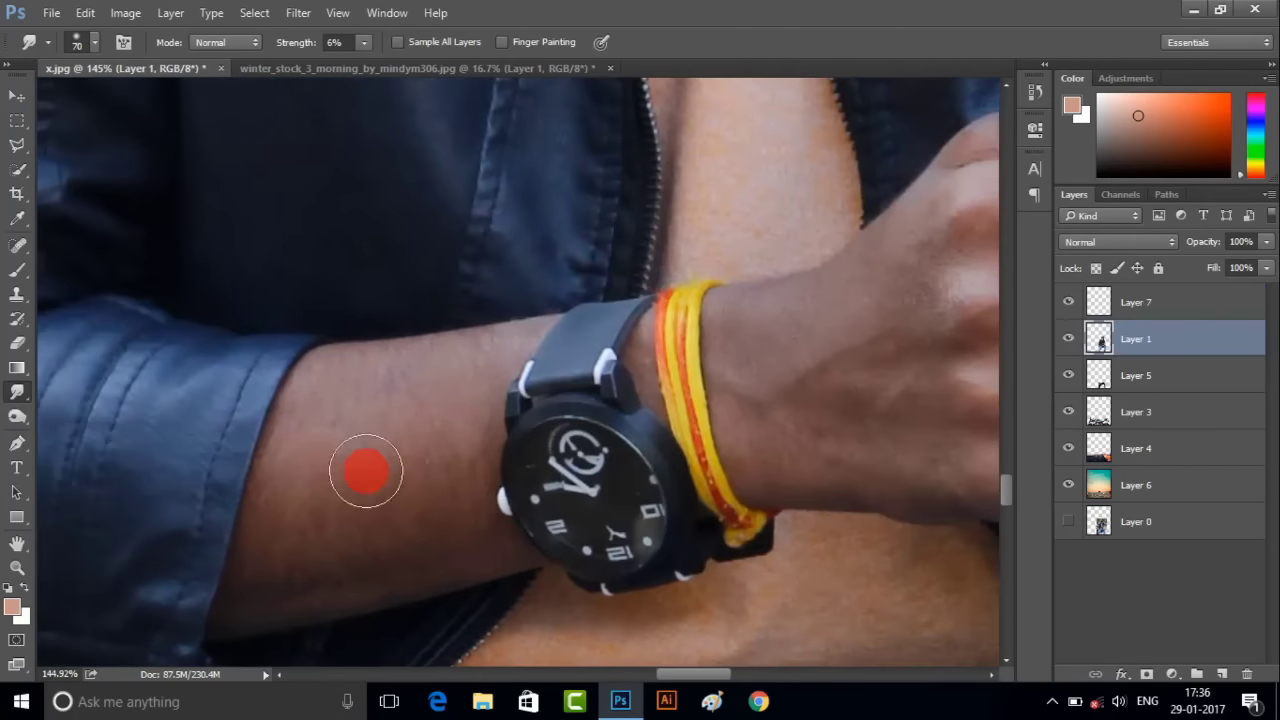
mouse_move(327, 367)
mouse_down()
mouse_move(449, 449)
mouse_move(288, 545)
mouse_move(377, 547)
mouse_move(503, 343)
mouse_move(443, 557)
mouse_up()
scroll(443, 540, down, 3)
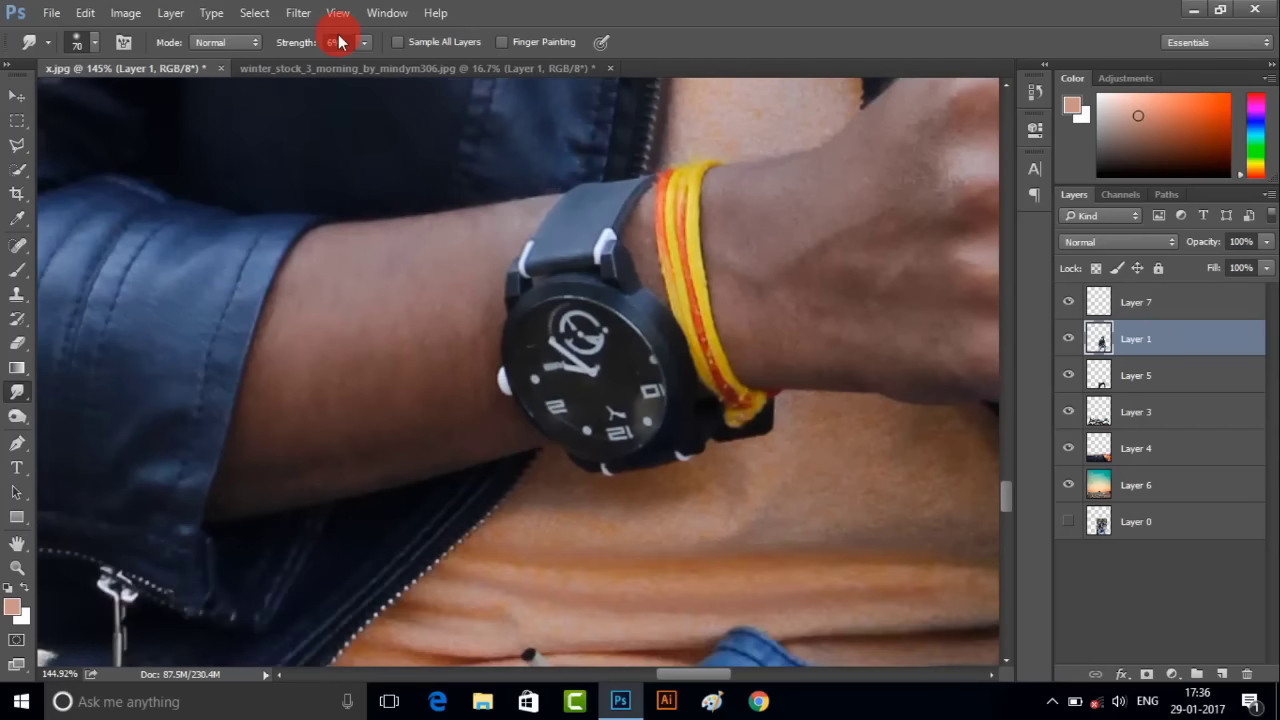
text(9)
mouse_move(320, 463)
mouse_down()
mouse_move(357, 449)
mouse_move(296, 450)
mouse_up()
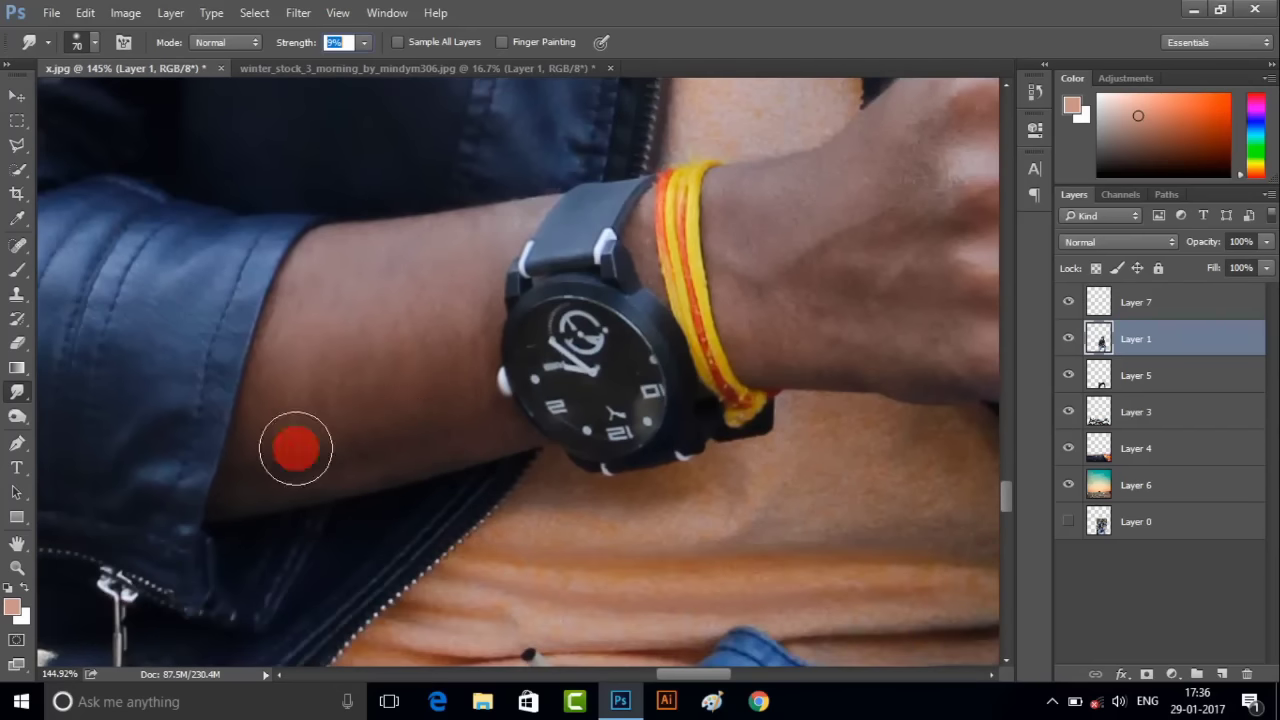
drag(255, 412, 443, 346)
- Smudge the skin across the back of the boy's hand
scroll(771, 229, up, 3)
scroll(771, 229, right, 4)
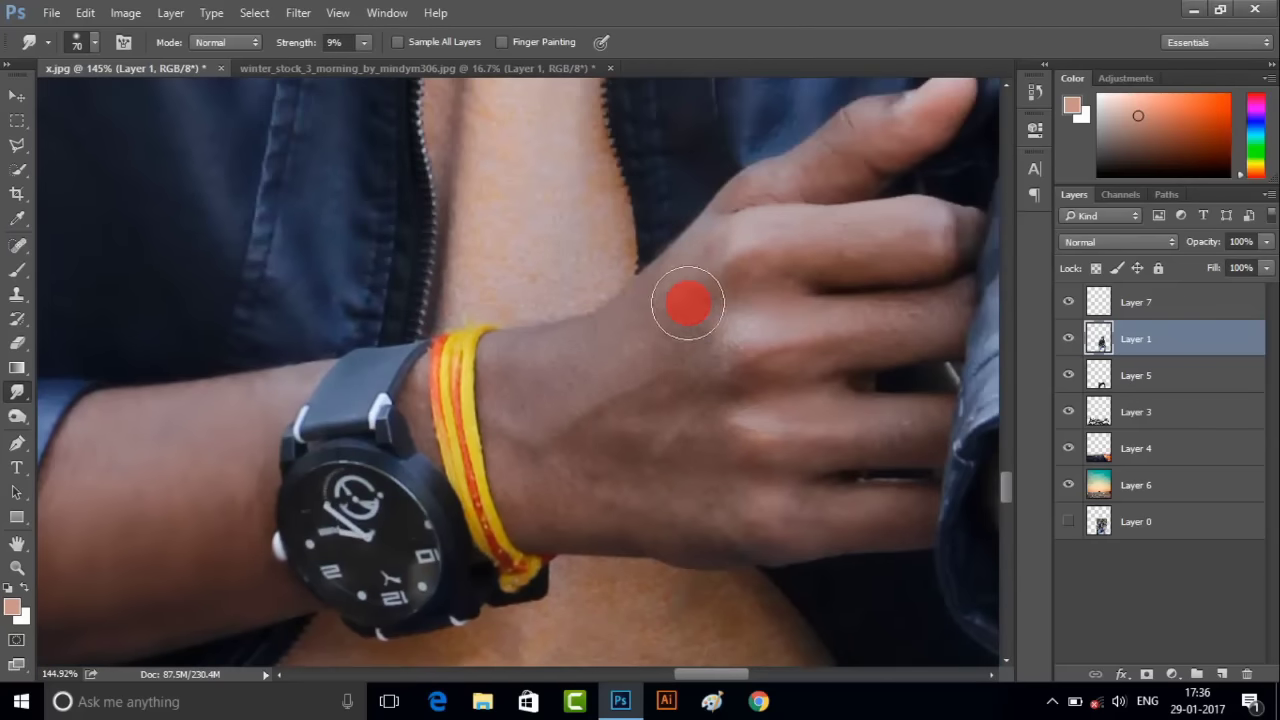
drag(688, 303, 630, 342)
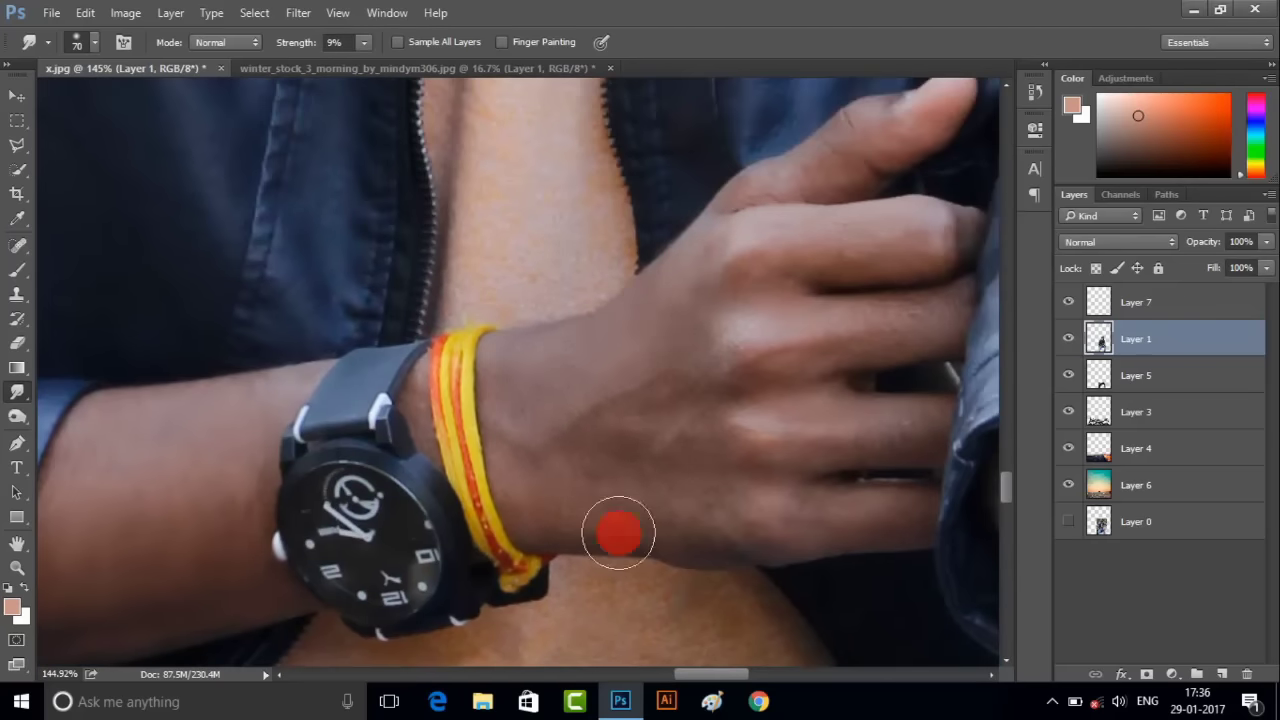
mouse_move(712, 432)
mouse_down()
mouse_move(894, 511)
mouse_move(854, 440)
mouse_move(802, 432)
mouse_up()
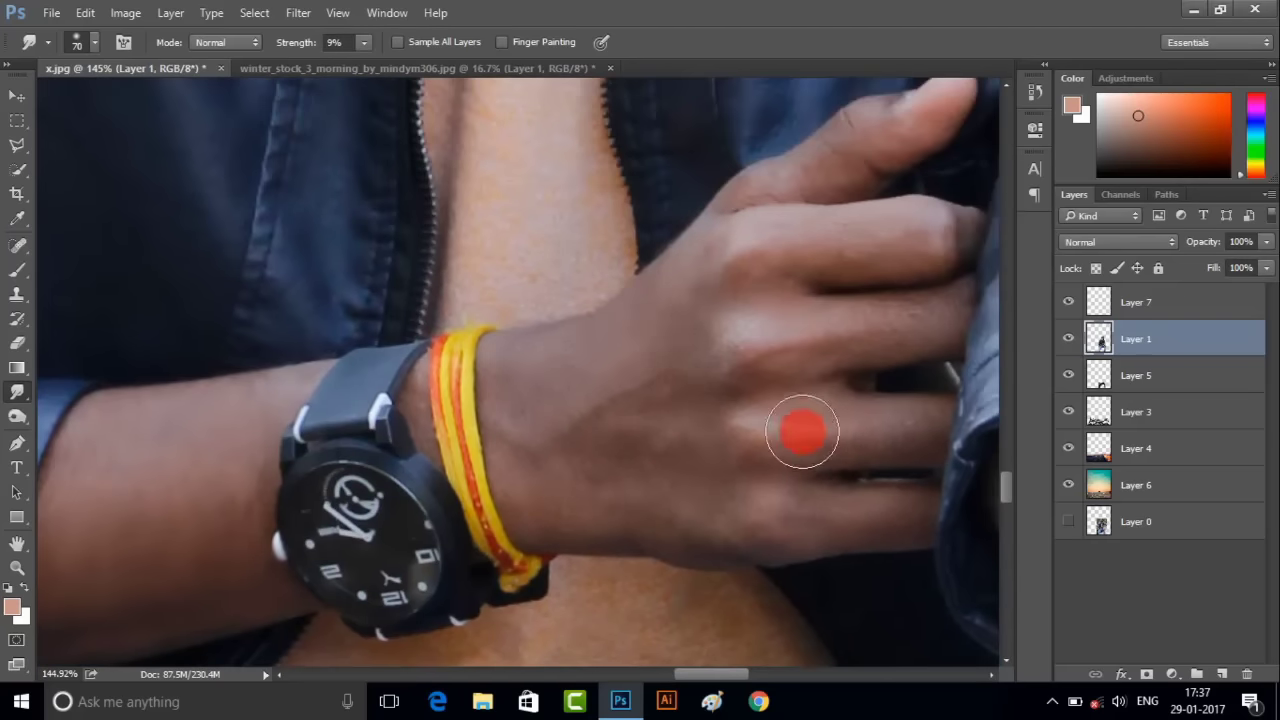
mouse_move(921, 244)
mouse_down()
mouse_move(891, 343)
mouse_move(746, 343)
mouse_up()
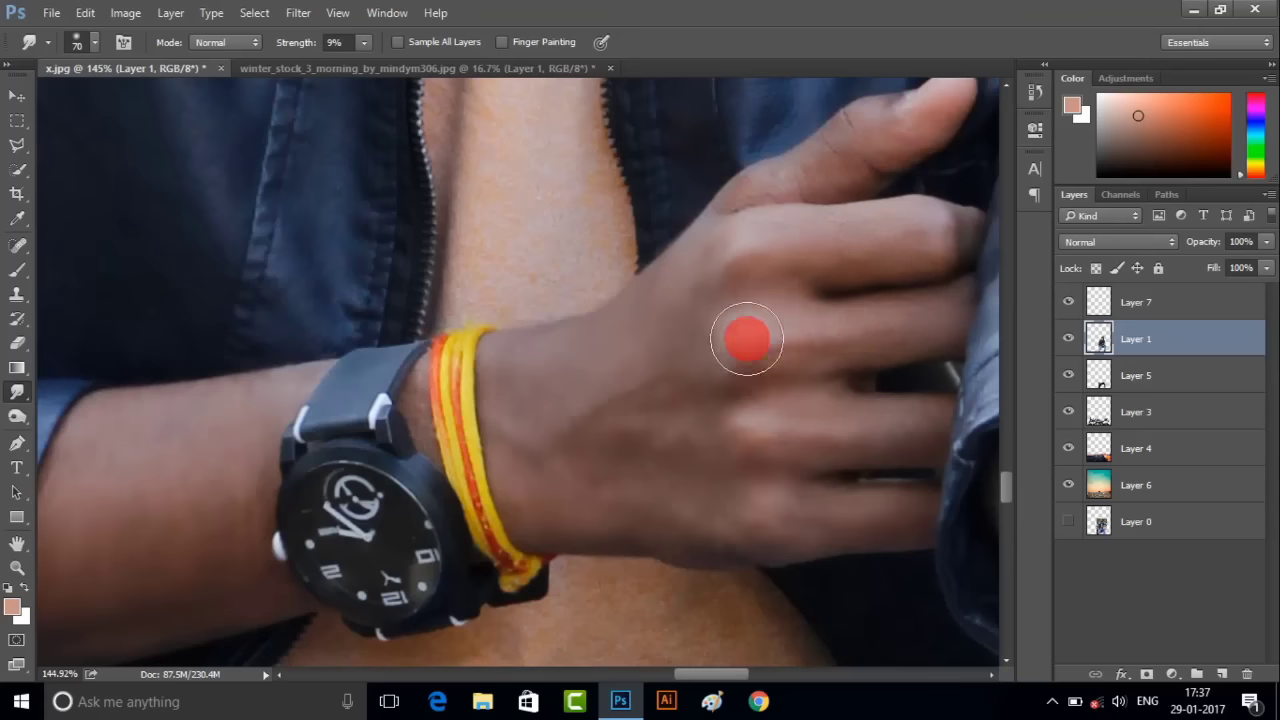
scroll(743, 315, up, 3)
mouse_move(740, 286)
mouse_down()
mouse_move(944, 209)
mouse_move(749, 314)
mouse_move(971, 520)
mouse_move(903, 543)
mouse_move(590, 537)
mouse_move(714, 643)
mouse_move(623, 503)
mouse_up()
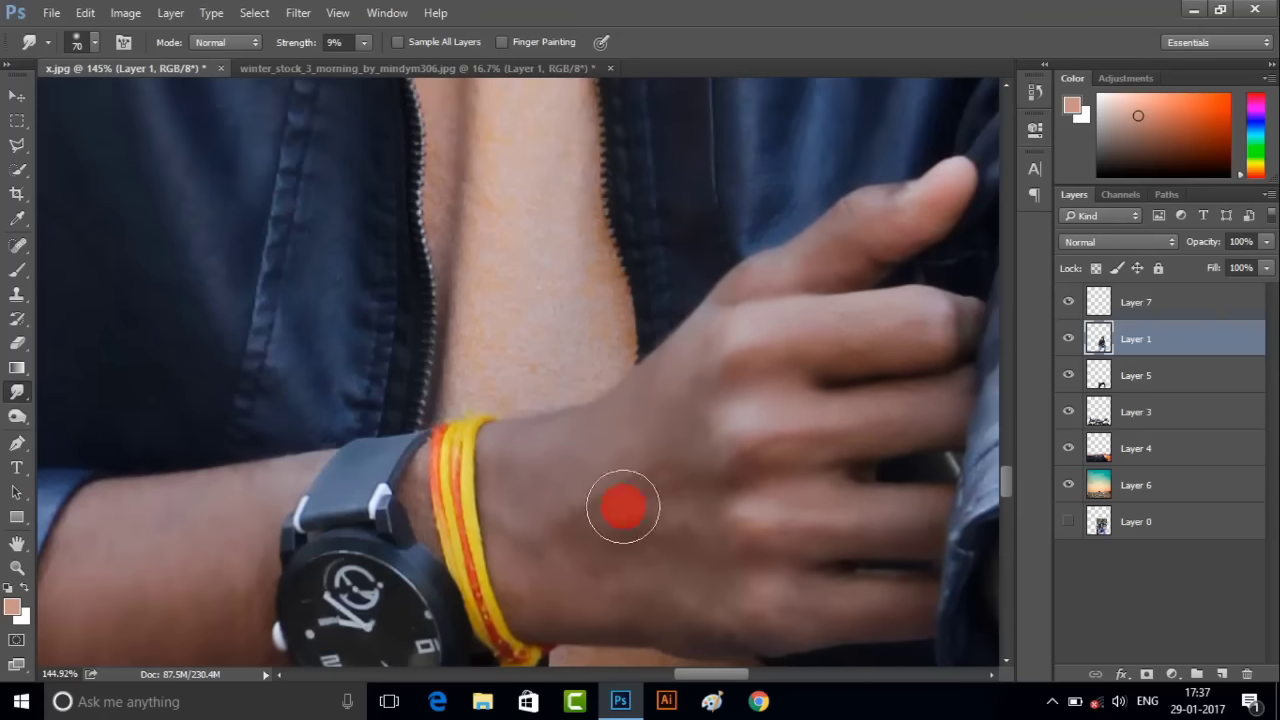
scroll(623, 503, down, 5)
- Paint faint peach skin tone over the forearm and wrist, moving onto Layer 7
click(14, 272)
scroll(110, 377, down, 3)
scroll(294, 528, up, 5)
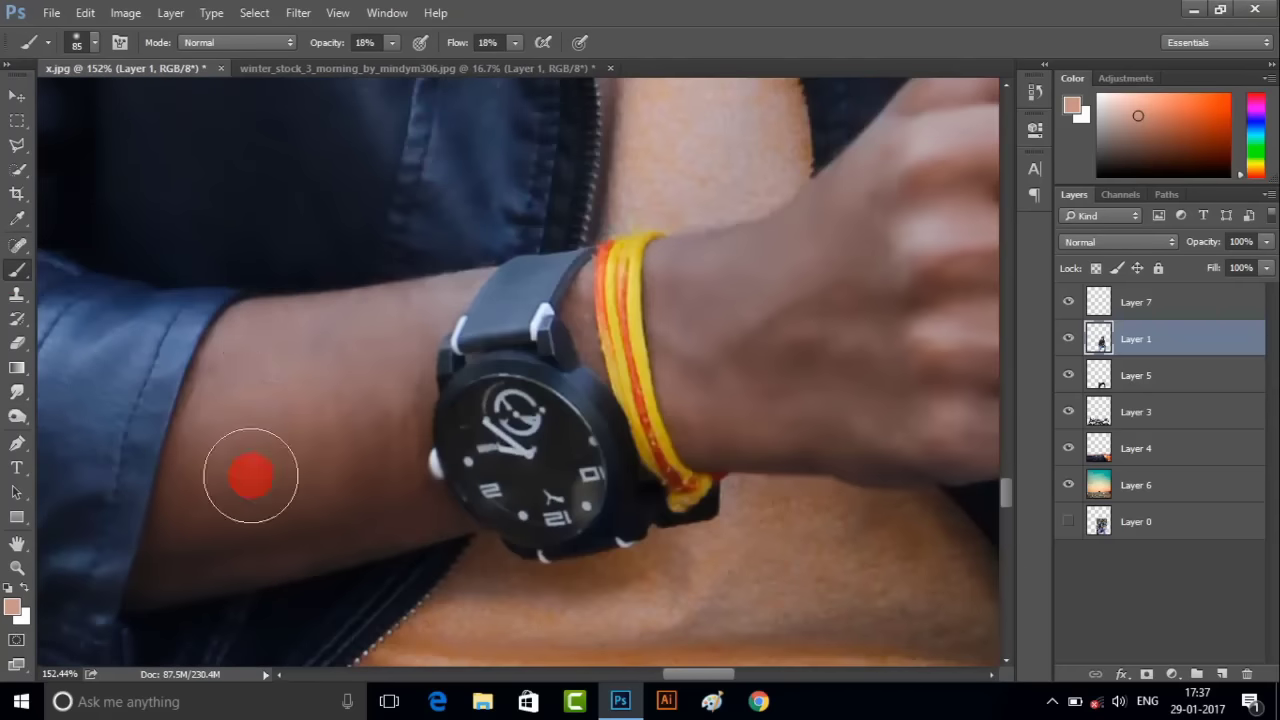
drag(271, 517, 362, 461)
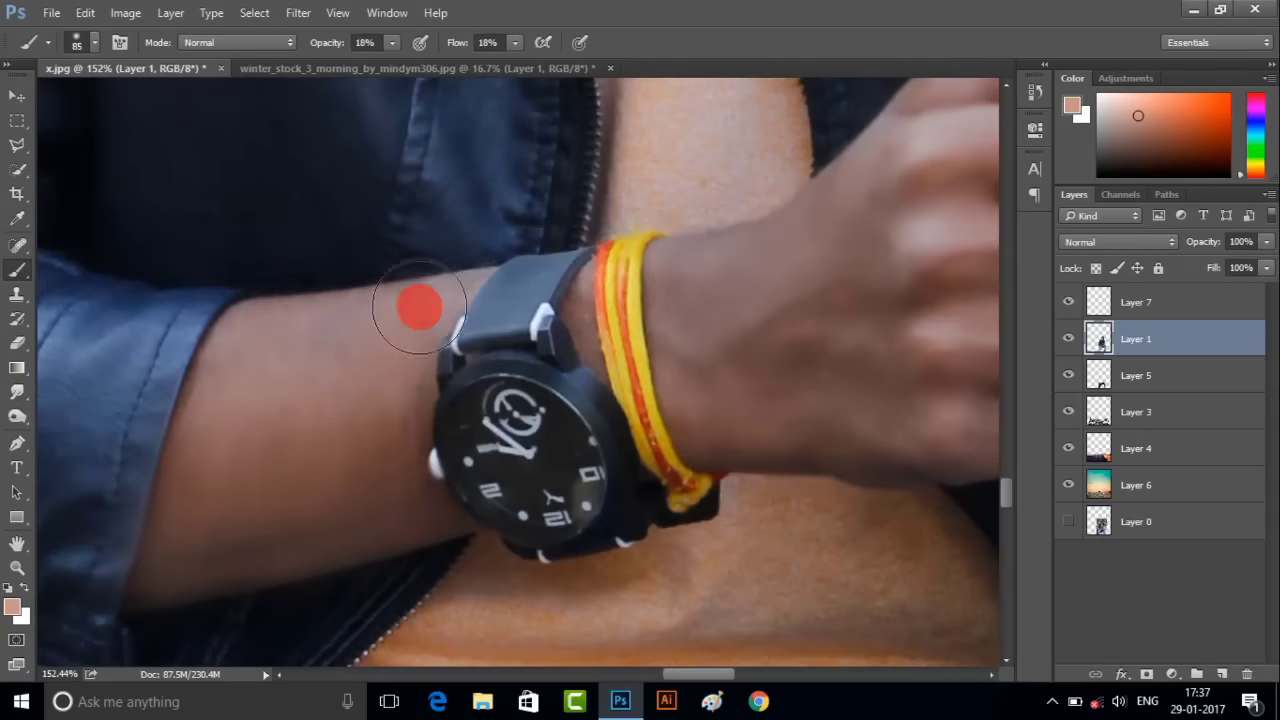
drag(420, 307, 227, 340)
drag(659, 354, 760, 349)
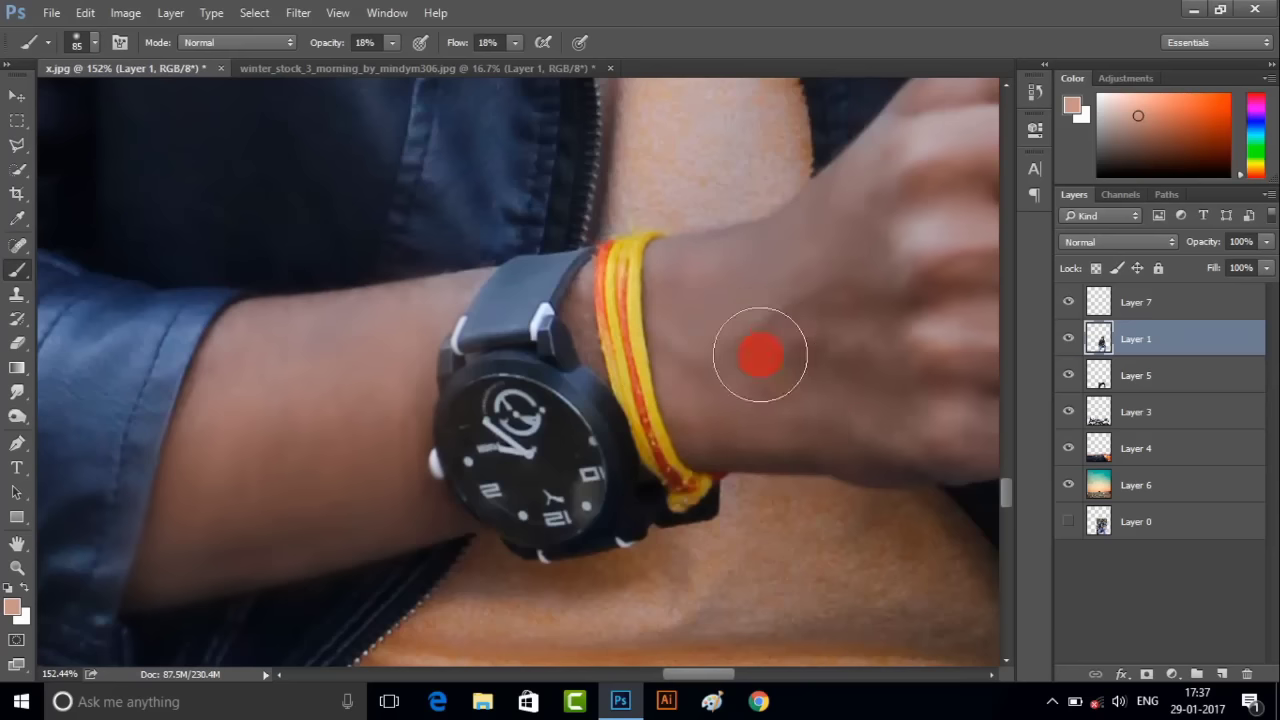
click(1100, 302)
mouse_move(580, 328)
mouse_down()
mouse_move(614, 266)
mouse_move(666, 391)
mouse_up()
- Paint 23% peach skin tone along the hand and forearm to even them out
scroll(777, 360, up, 4)
drag(889, 331, 708, 551)
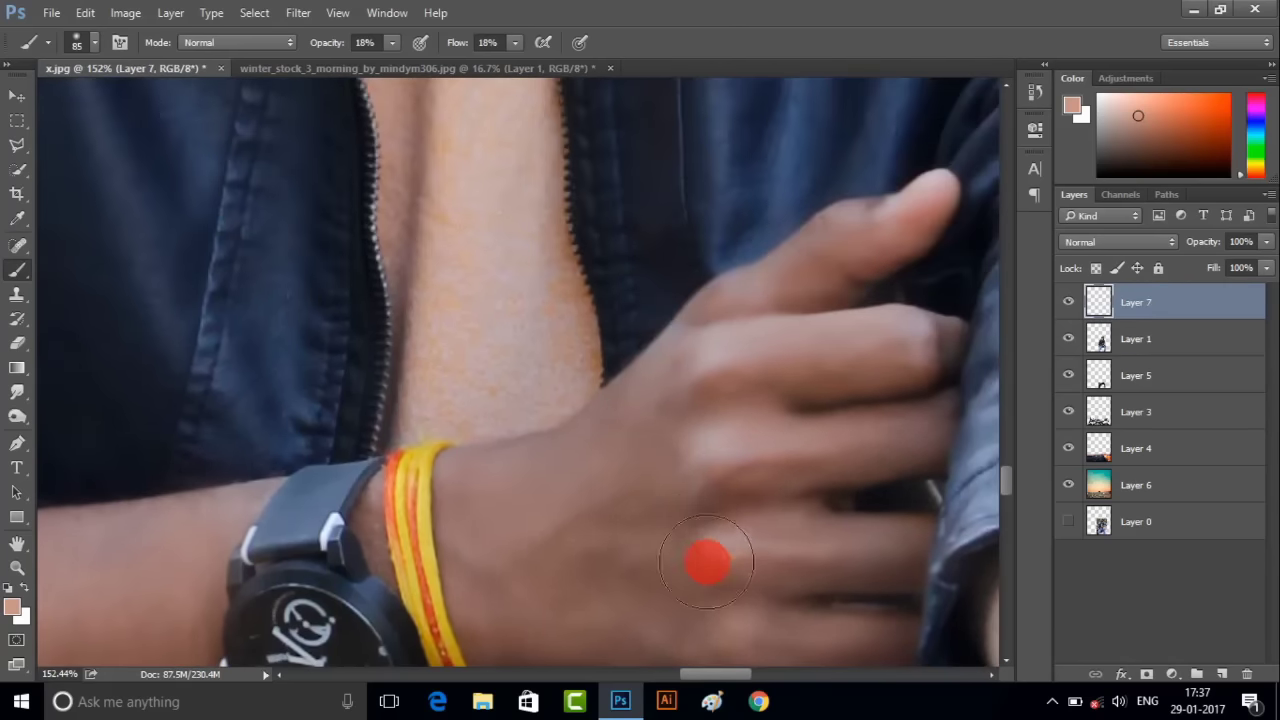
scroll(708, 551, down, 3)
mouse_move(760, 506)
mouse_down()
mouse_move(891, 343)
mouse_move(558, 338)
mouse_up()
scroll(558, 338, down, 3)
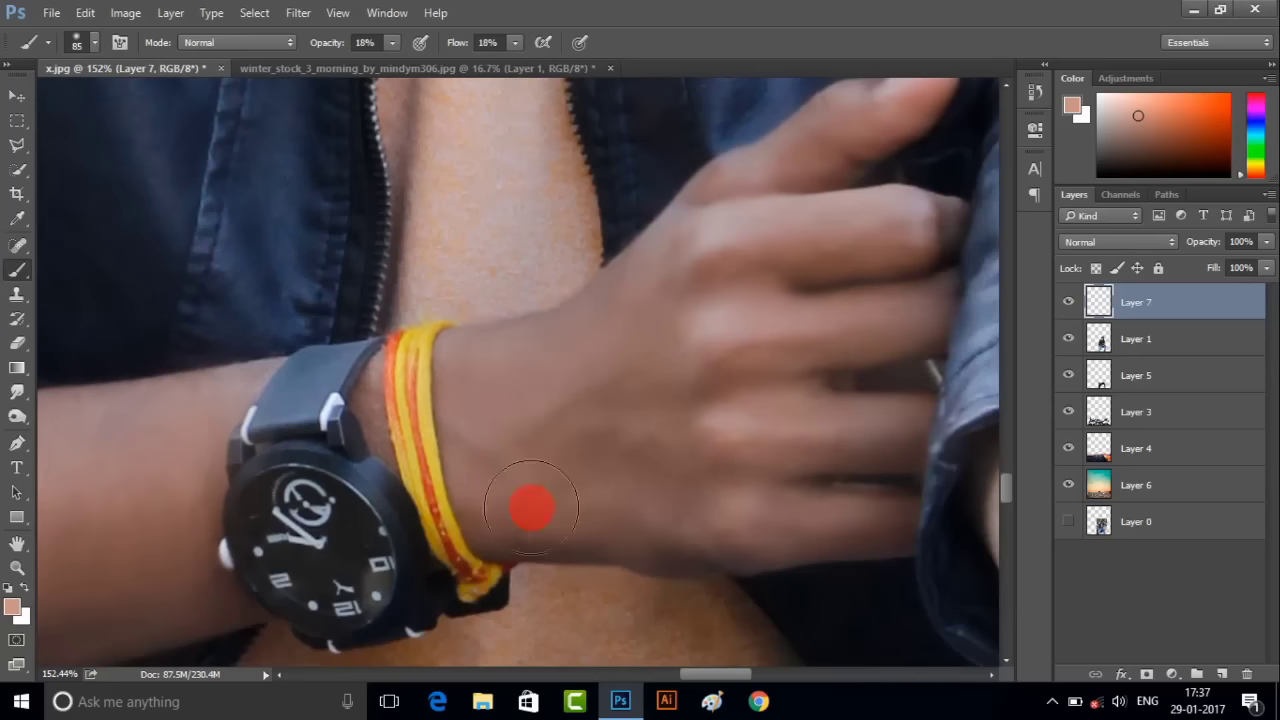
mouse_move(529, 509)
mouse_down()
mouse_move(663, 451)
mouse_move(694, 334)
mouse_up()
scroll(712, 362, down, 2)
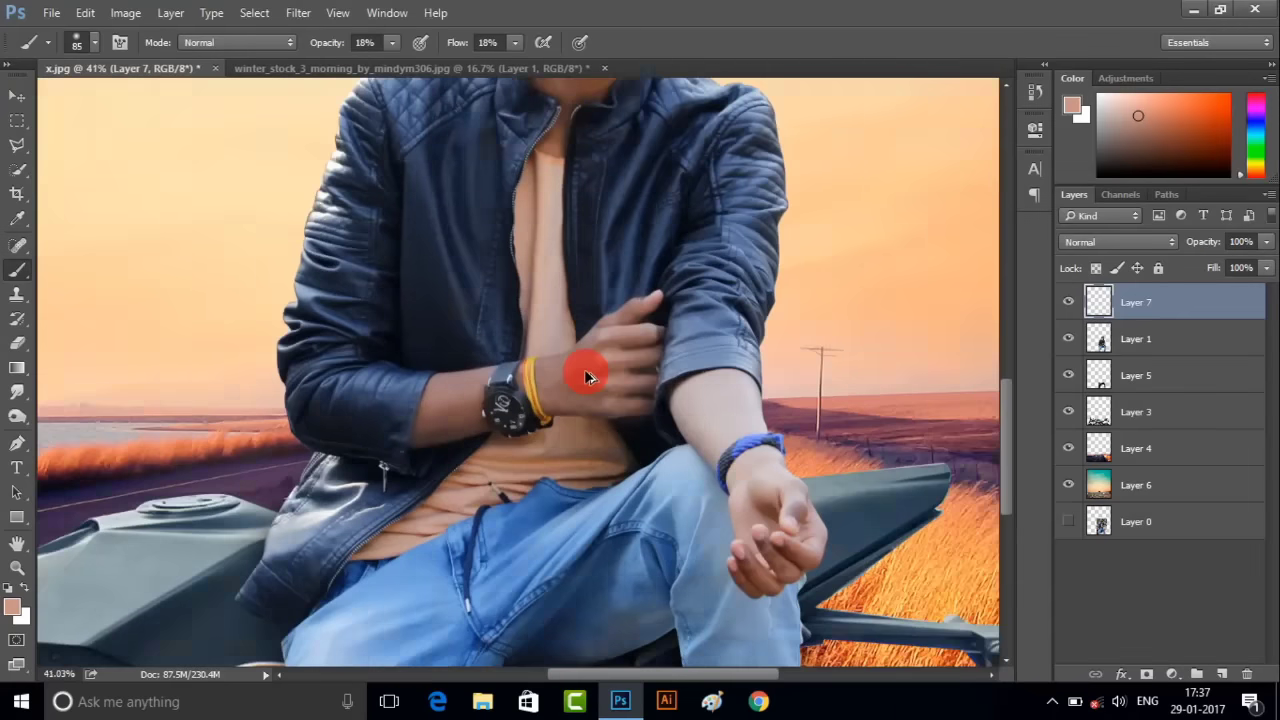
scroll(584, 369, up, 4)
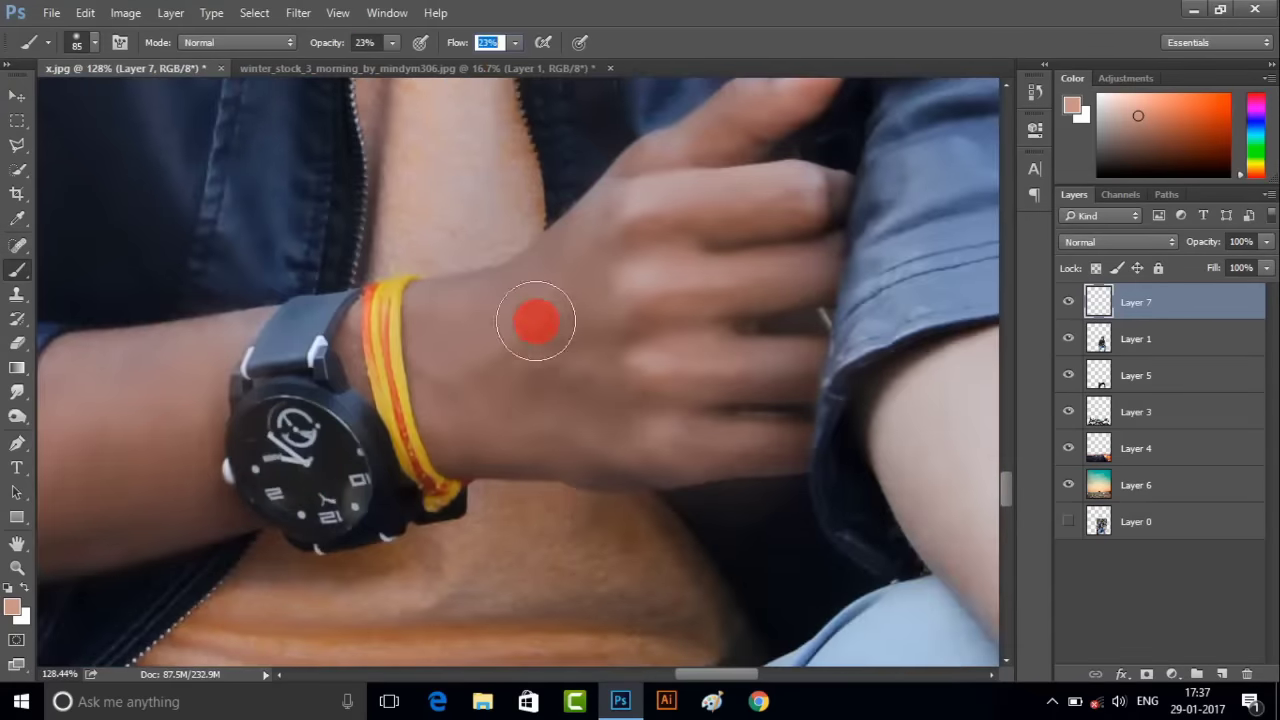
mouse_move(536, 321)
mouse_down()
mouse_move(657, 423)
mouse_move(623, 266)
mouse_move(480, 429)
mouse_move(747, 181)
mouse_up()
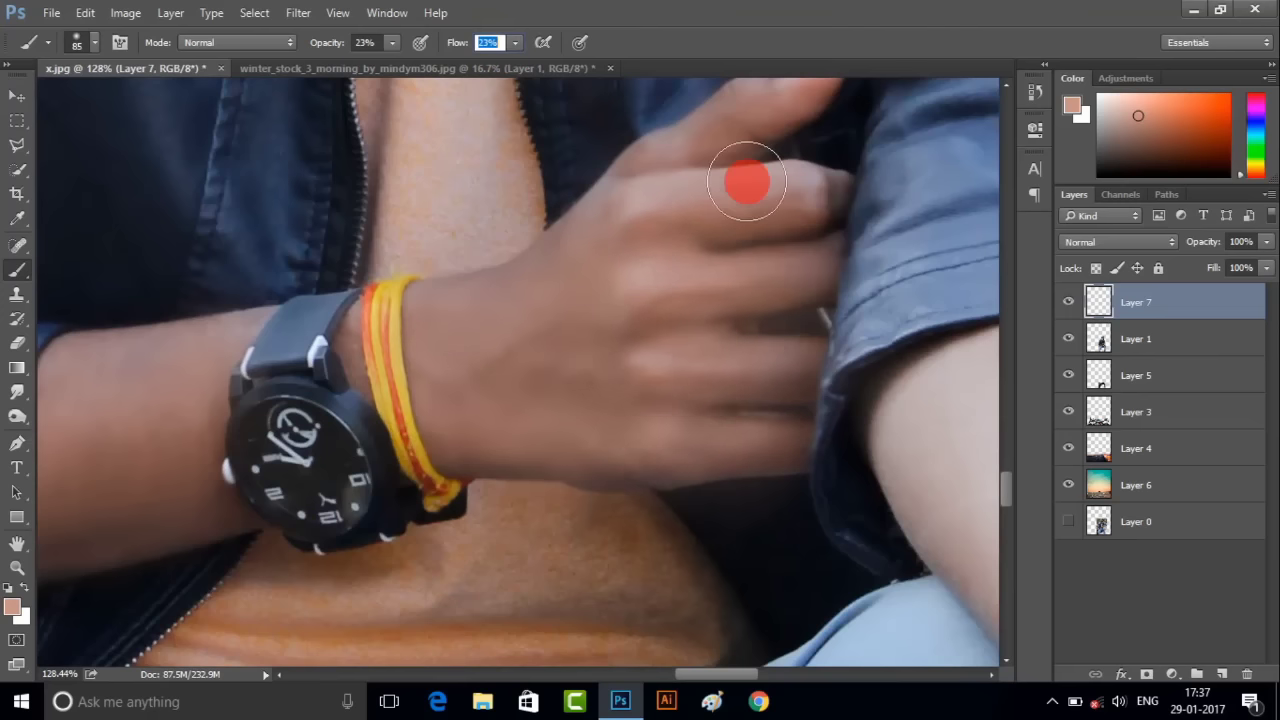
scroll(484, 389, down, 2)
scroll(484, 389, up, 2)
mouse_move(477, 349)
mouse_down()
mouse_move(603, 357)
mouse_move(641, 255)
mouse_up()
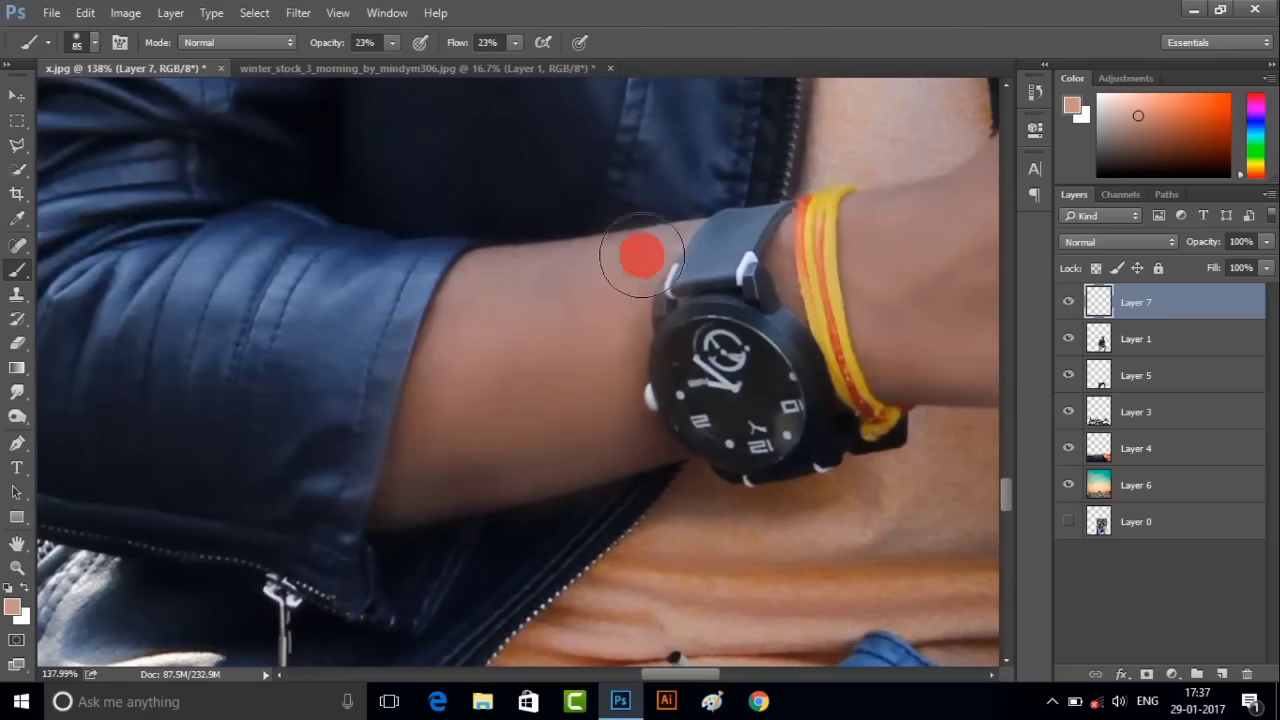
- Zoom out to view the whole boy-and-motorbike composite
scroll(641, 255, down, 2)
scroll(686, 337, down, 2)
scroll(757, 400, down, 1)
scroll(594, 591, up, 2)
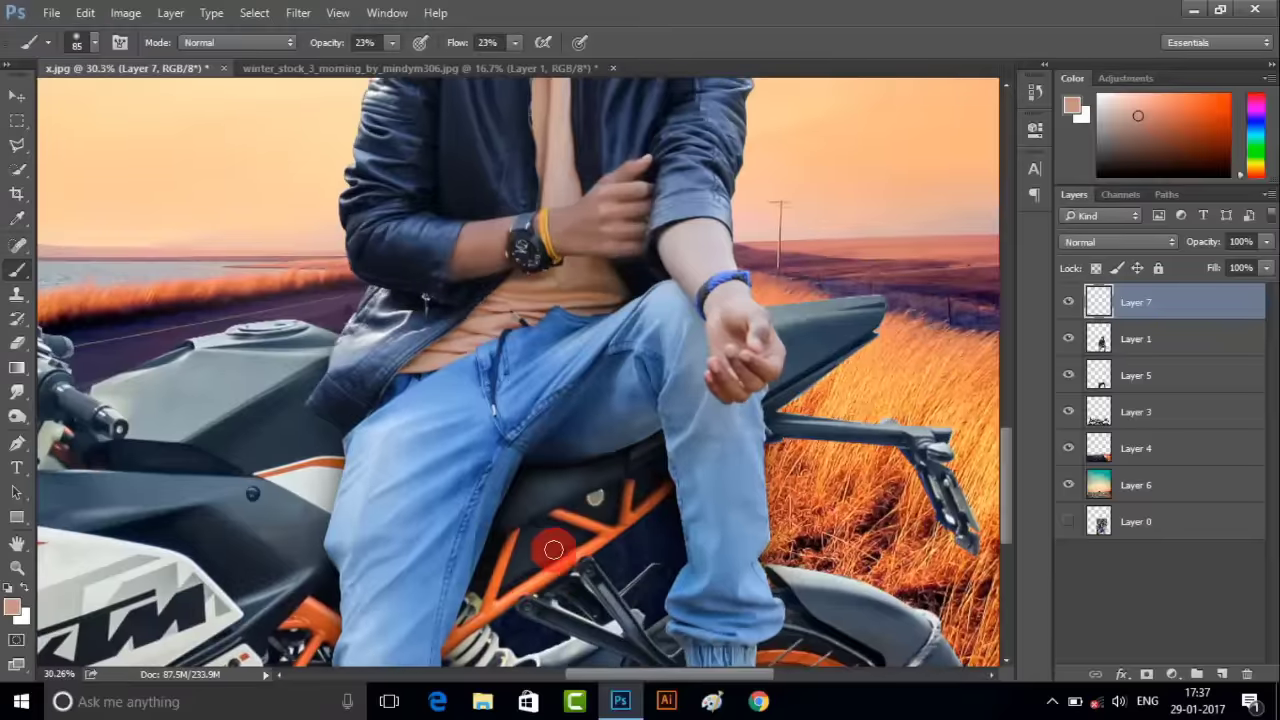
scroll(553, 549, down, 2)
scroll(606, 429, down, 2)
scroll(603, 420, down, 1)
scroll(603, 406, up, 1)
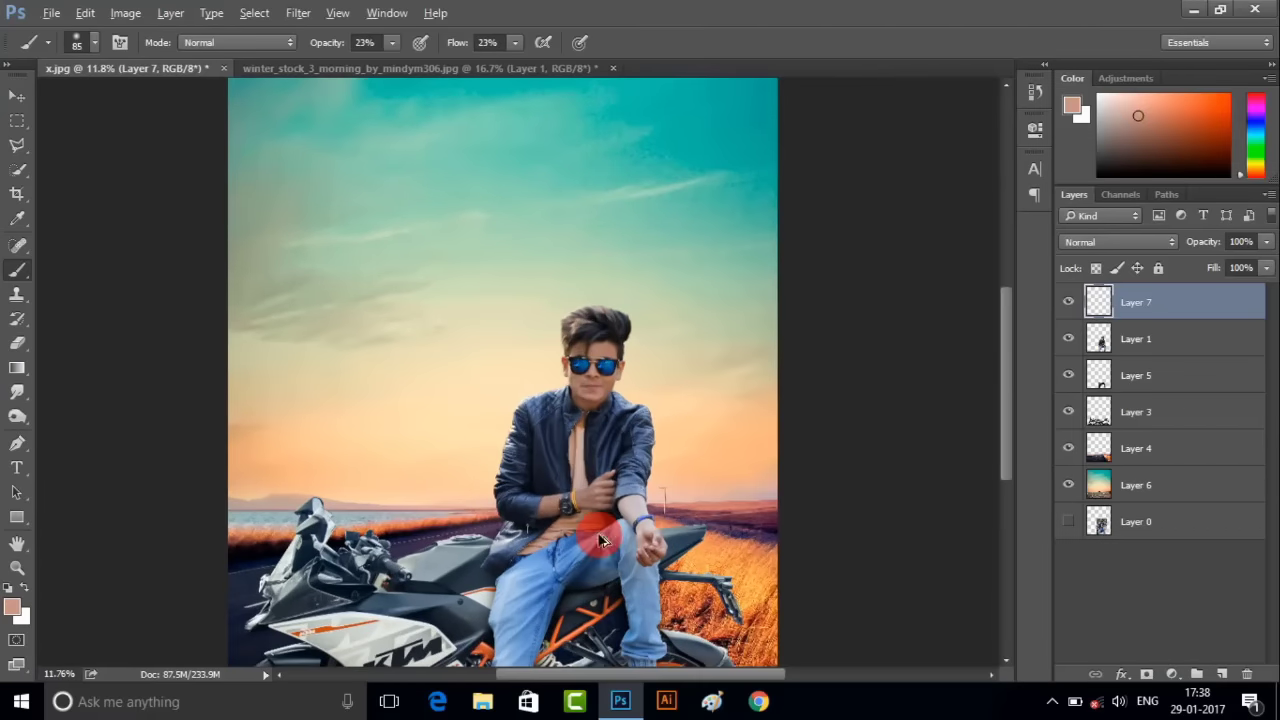
scroll(601, 579, up, 1)
scroll(586, 579, down, 1)
scroll(614, 223, down, 1)
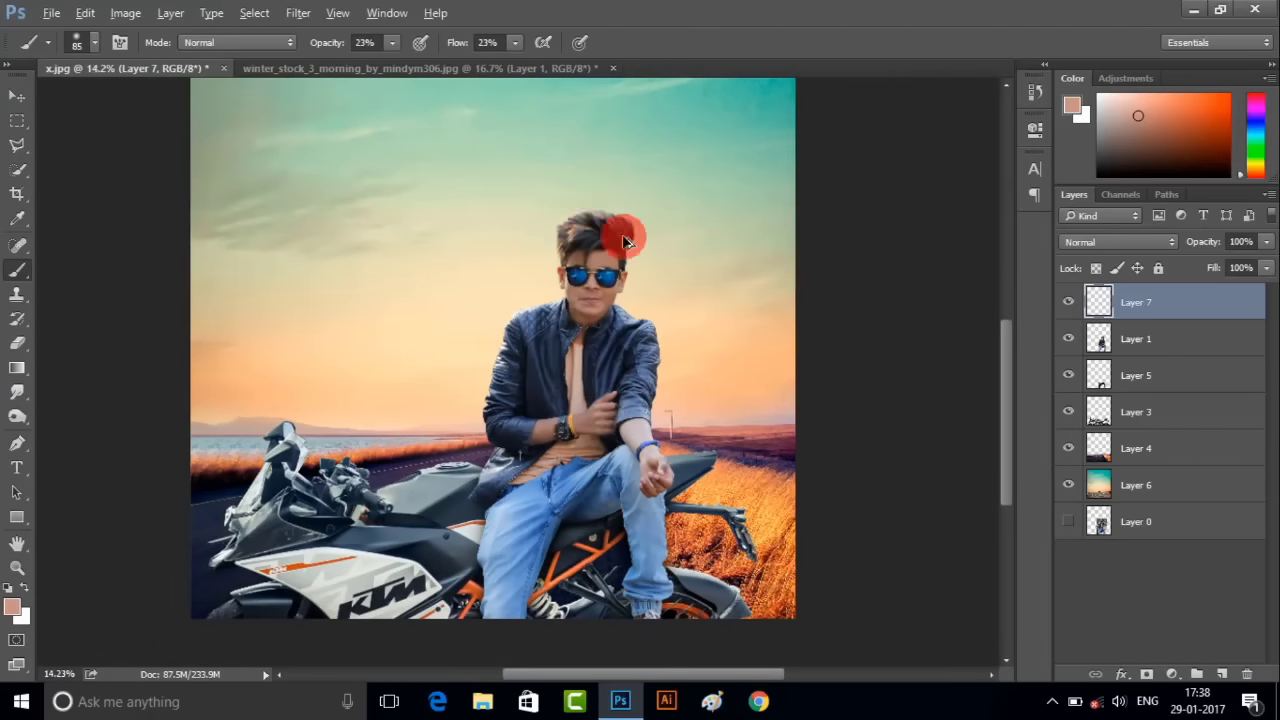
scroll(614, 223, up, 2)
scroll(646, 374, down, 2)
scroll(670, 525, down, 2)
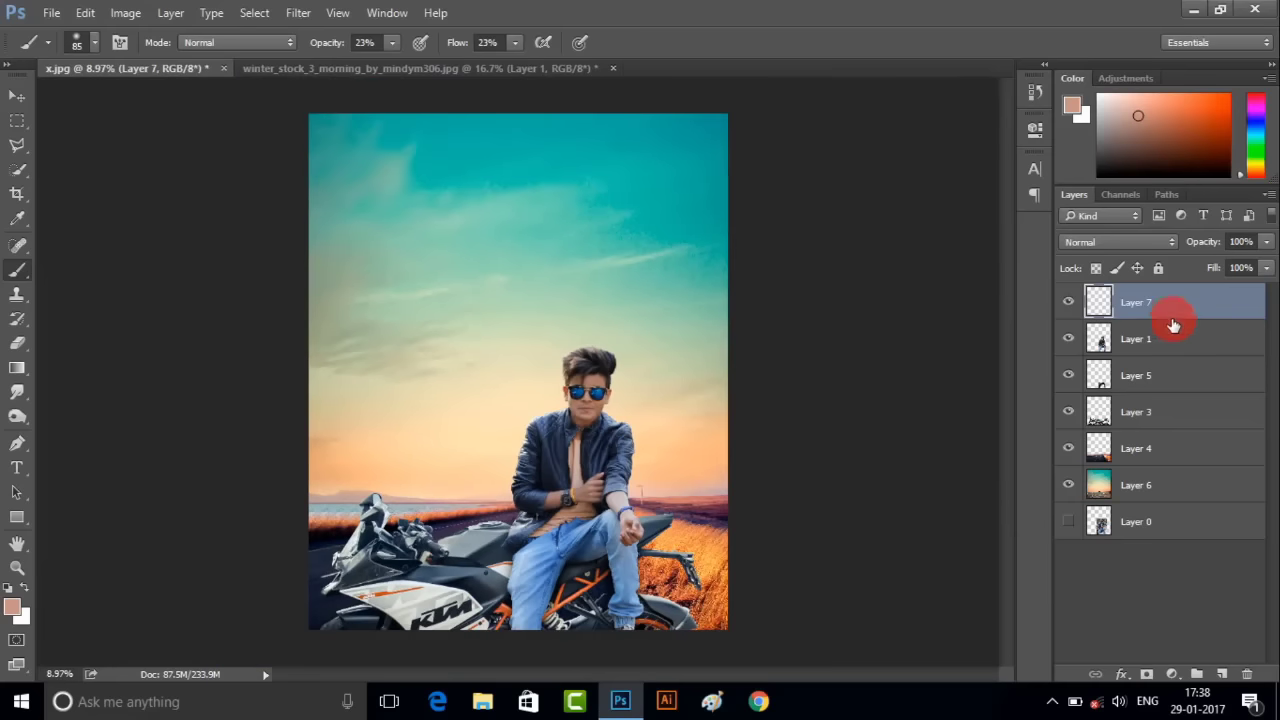
- Stamp visible layers with Ctrl+Alt+Shift+E and launch Nik Collection's Color Efex Pro 4 on it
key(ctrl+shift+alt+e)
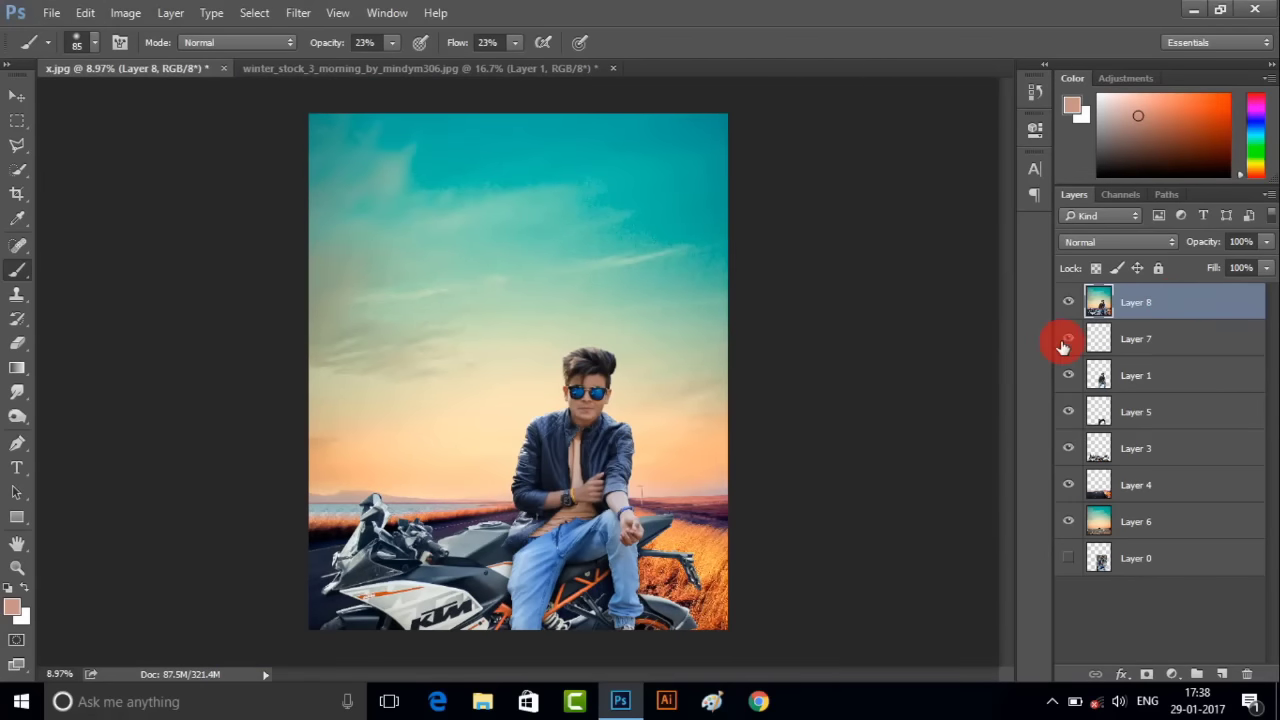
click(298, 13)
mouse_move(330, 406)
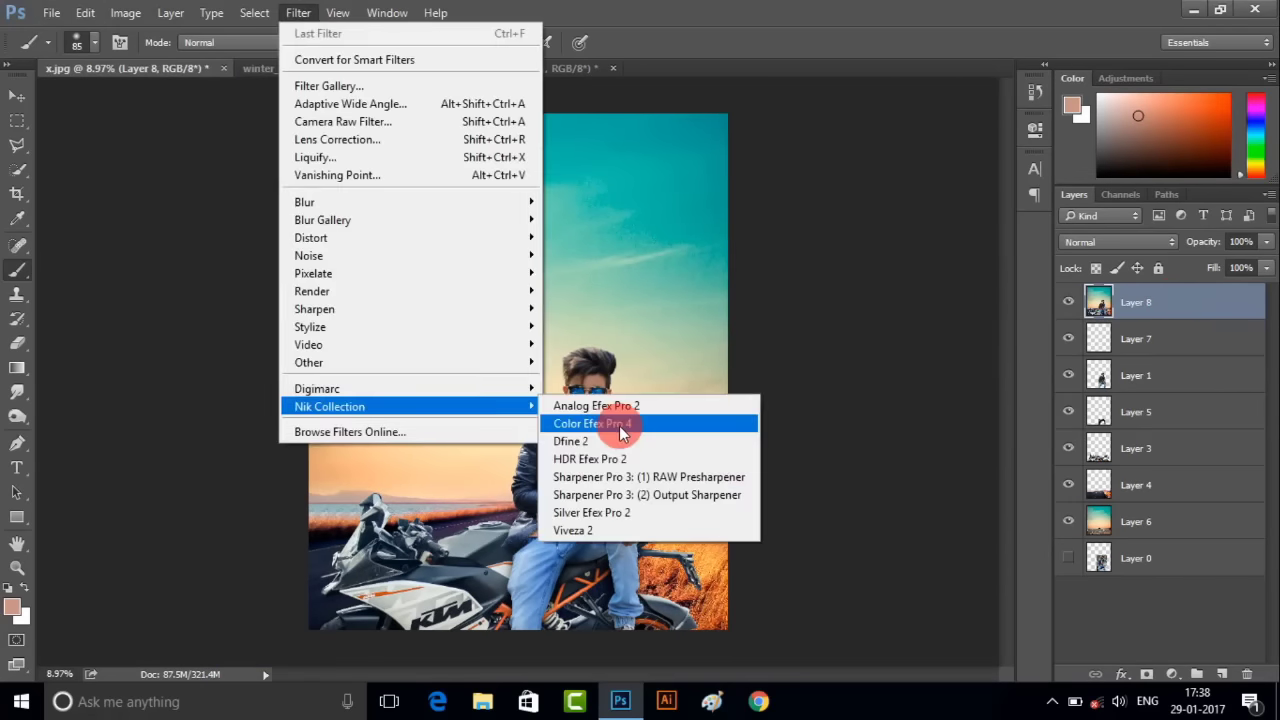
click(619, 426)
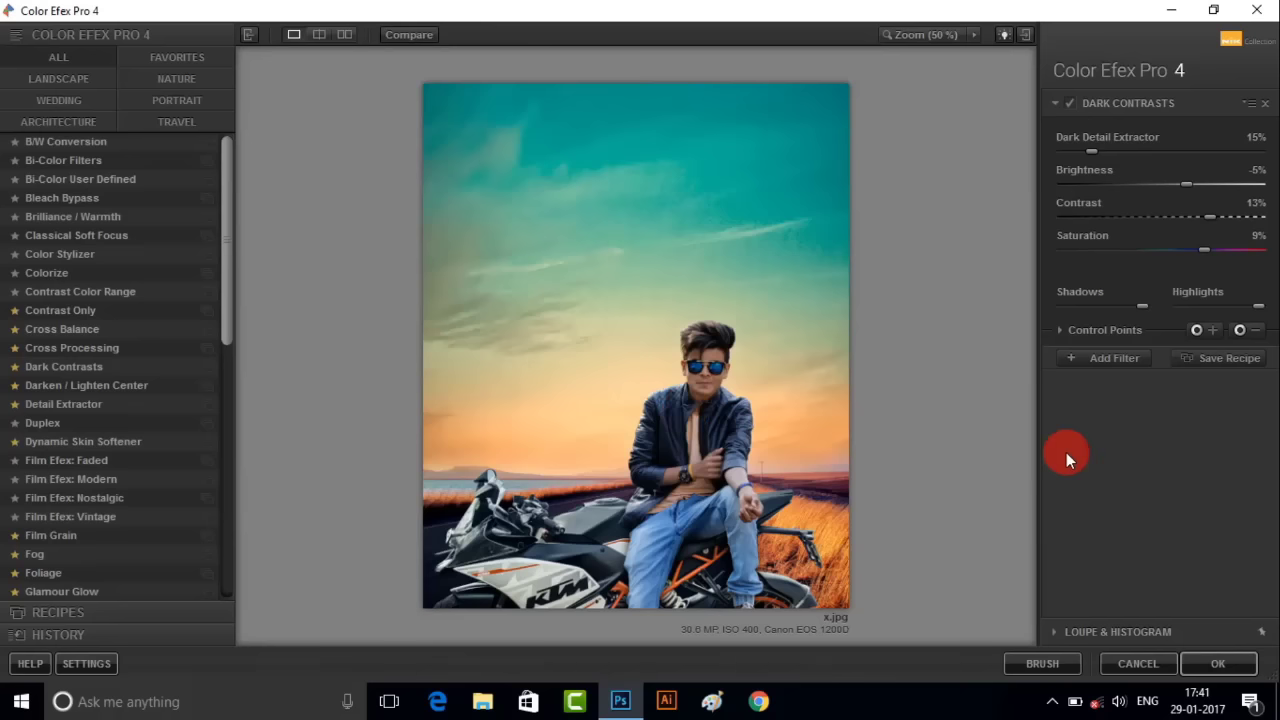
- Set Dark Contrasts to 7% detail extractor, 9% brightness, 27% contrast, and add a filter slot
click(944, 36)
click(945, 36)
click(1097, 218)
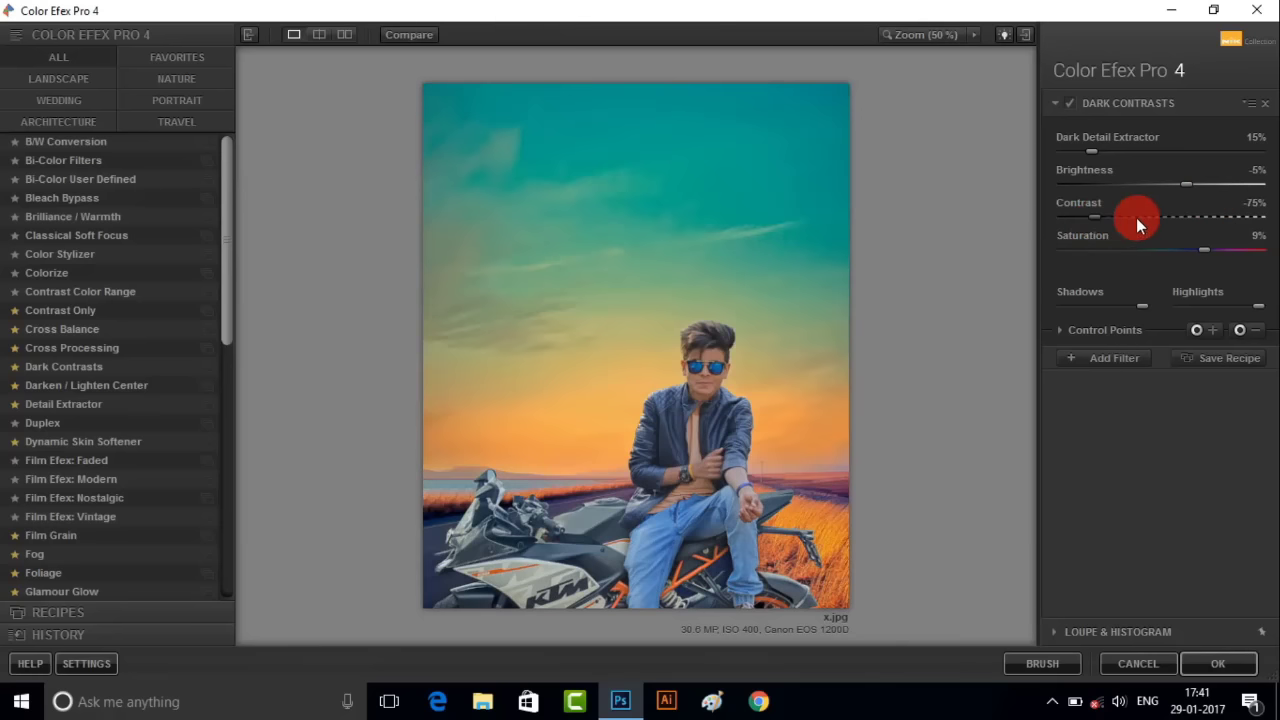
drag(1207, 220, 1232, 226)
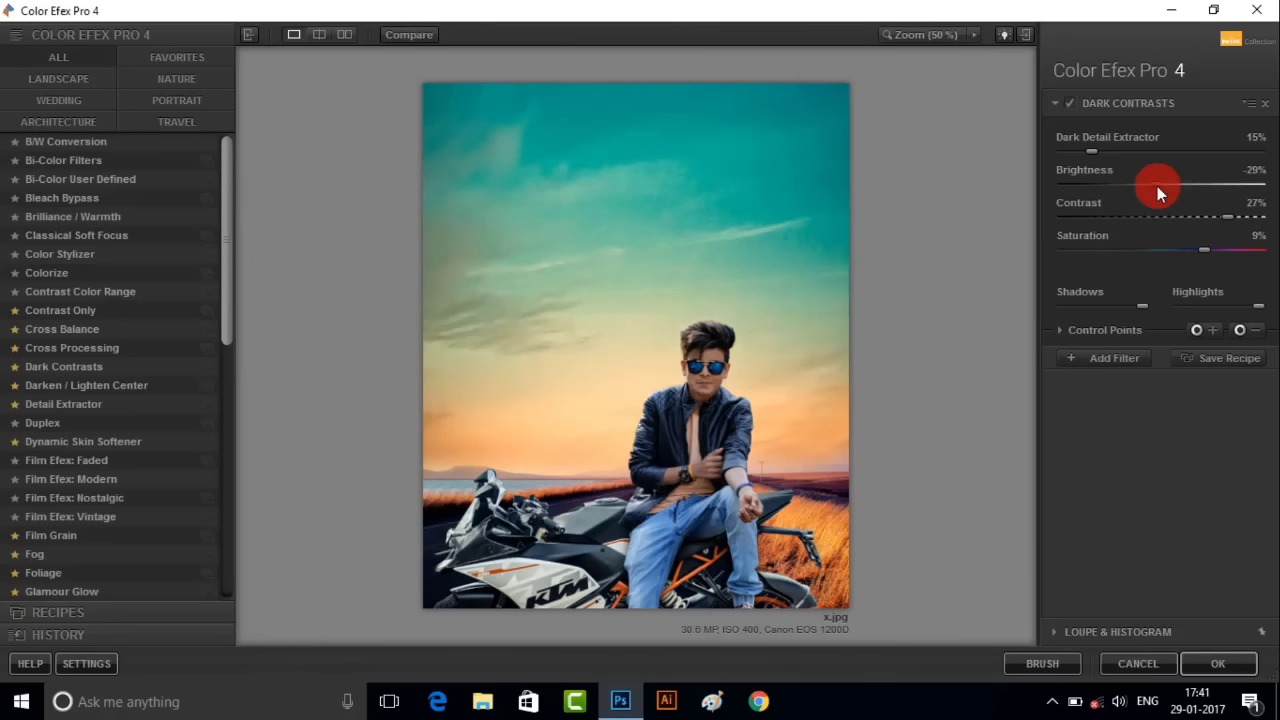
drag(1157, 186, 1216, 184)
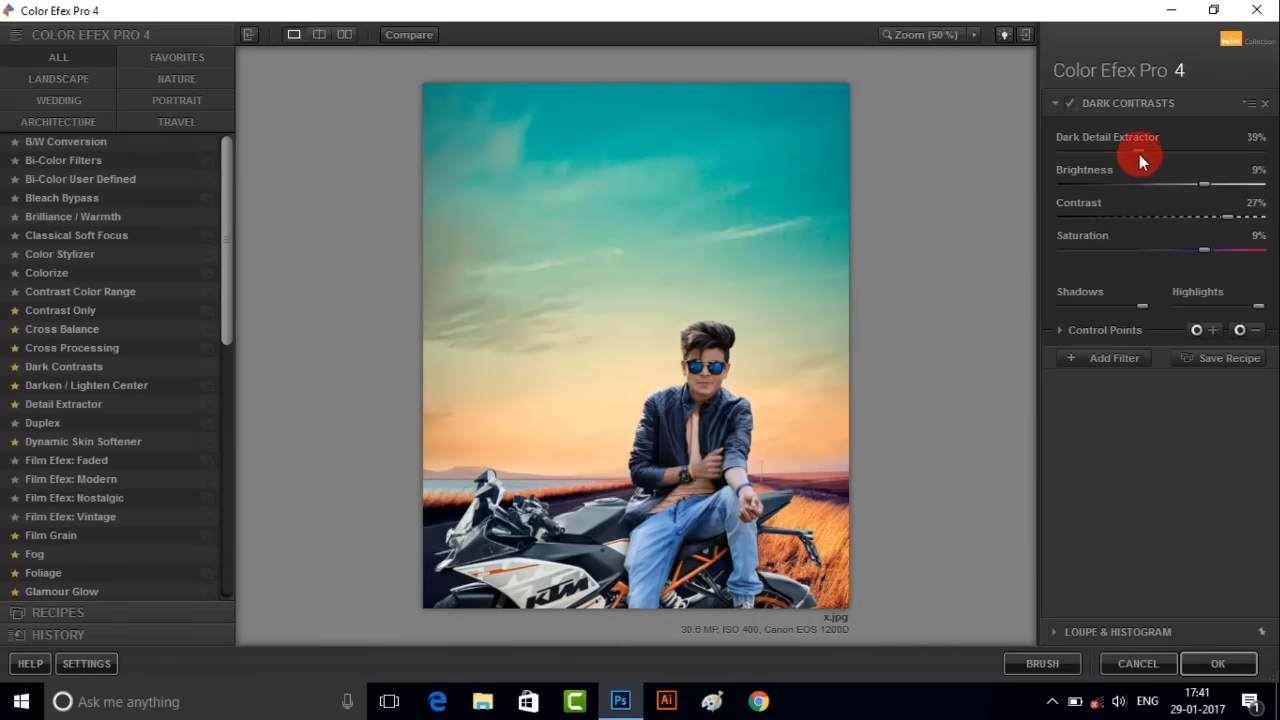
drag(1139, 154, 1077, 155)
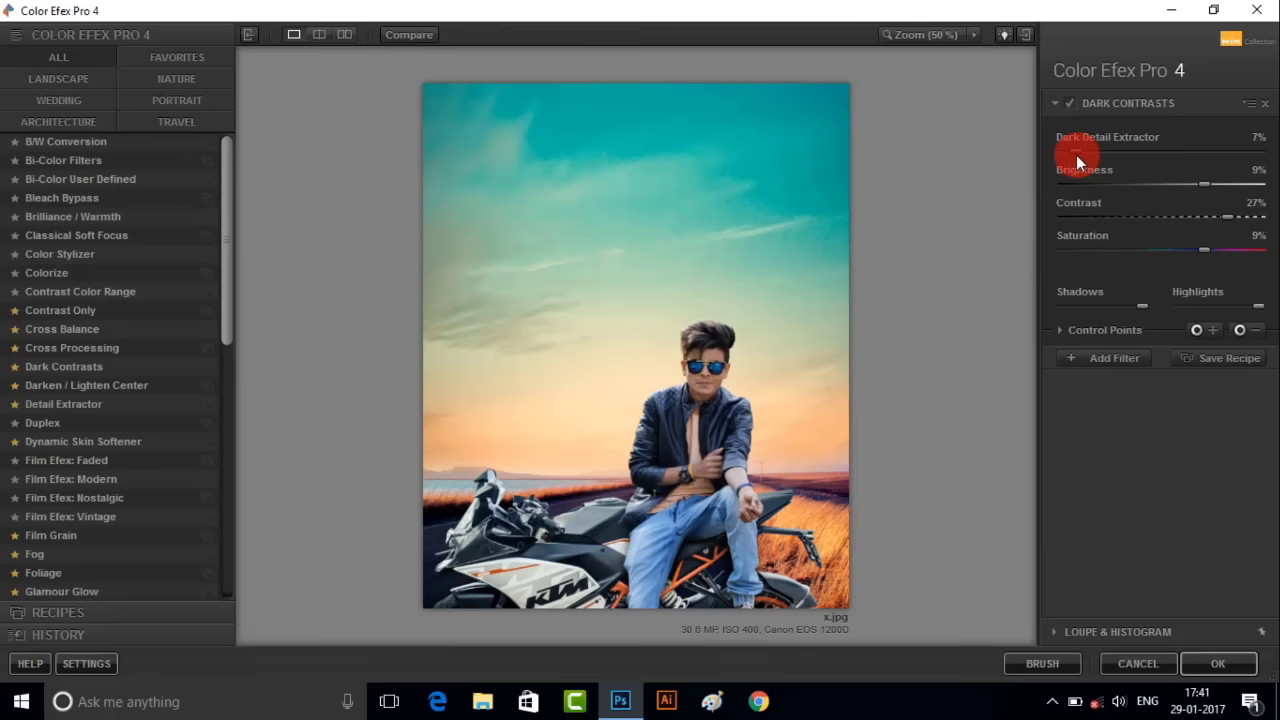
click(1137, 362)
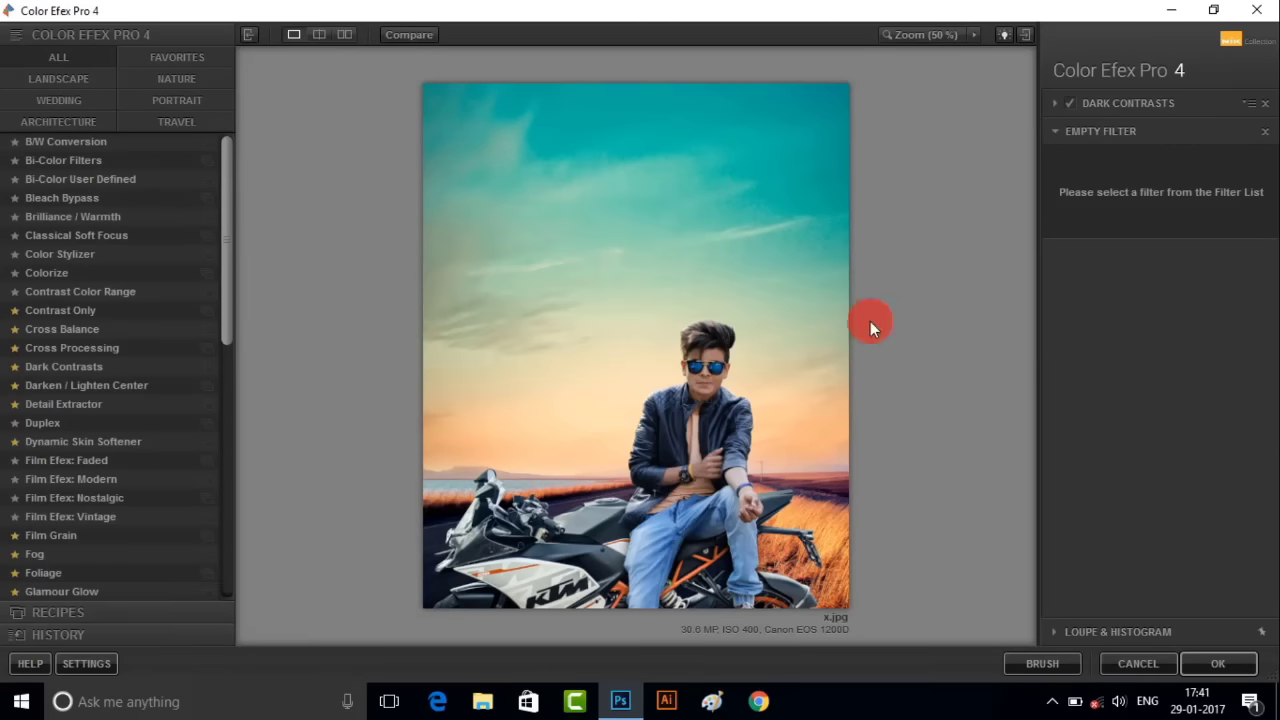
- Fill the new slot with a second Dark Contrasts and set its contrast to 1%
click(95, 370)
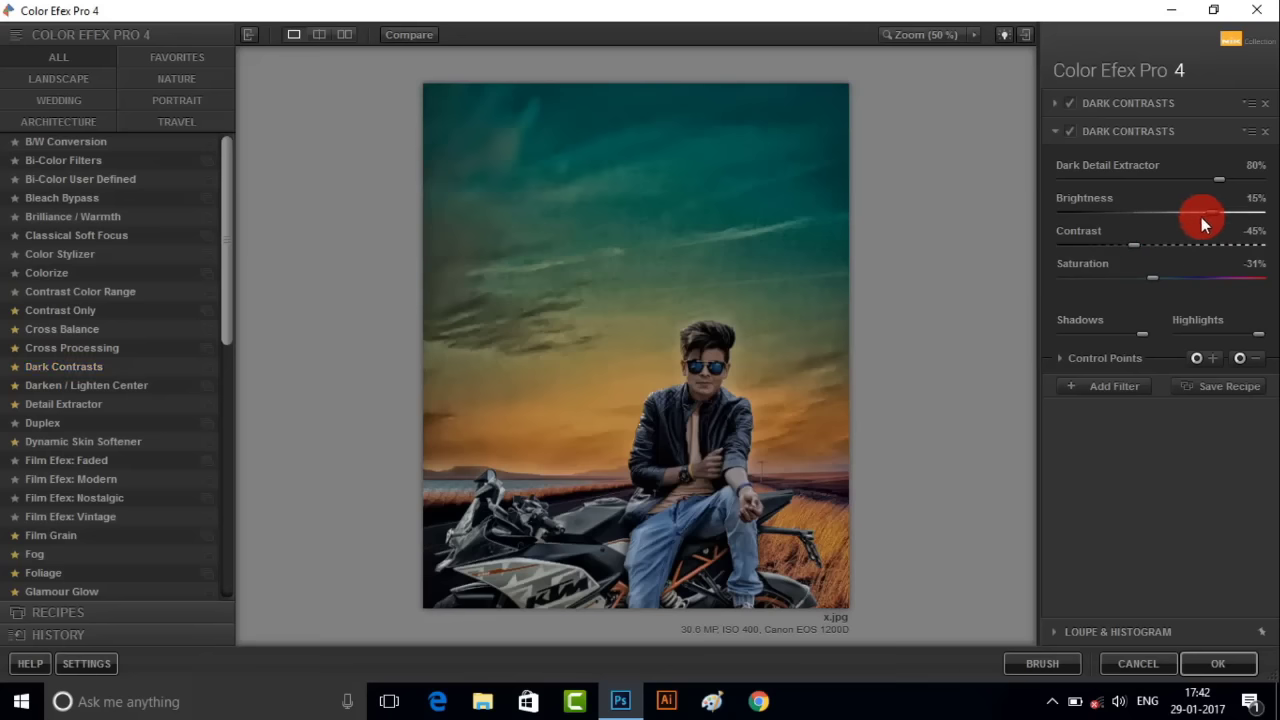
click(1141, 180)
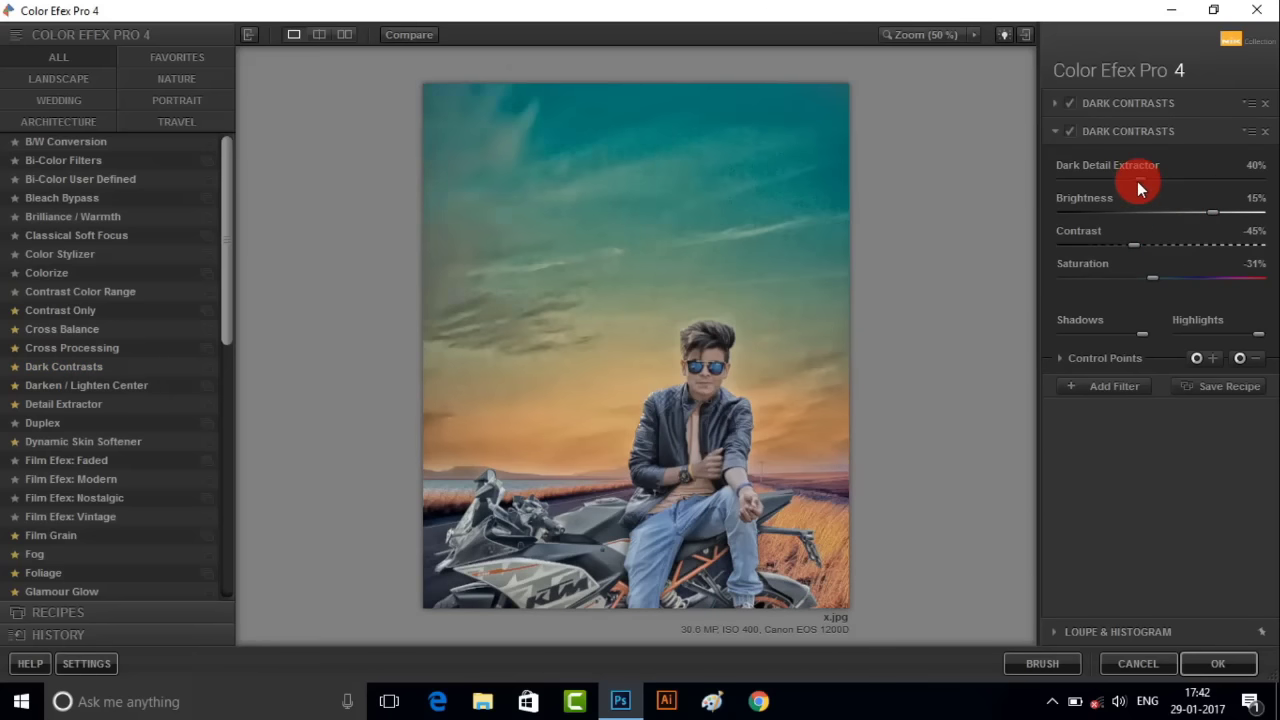
drag(1133, 244, 1075, 247)
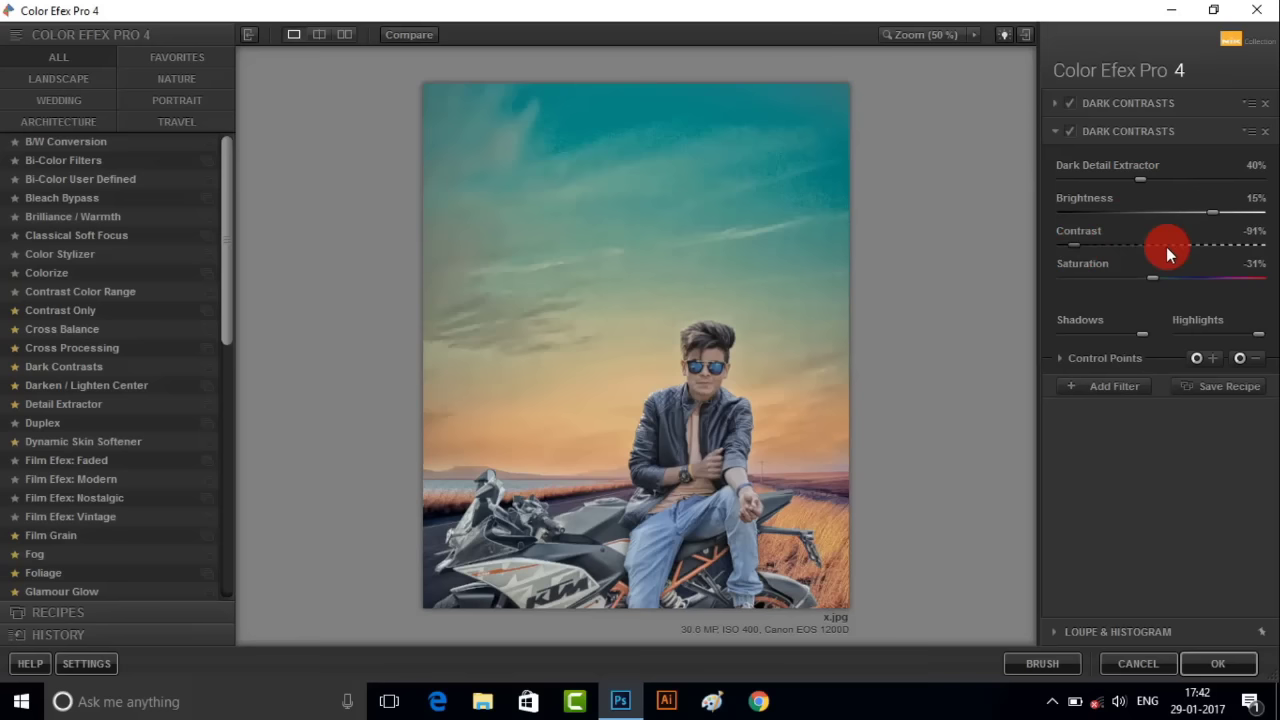
drag(1166, 247, 1229, 249)
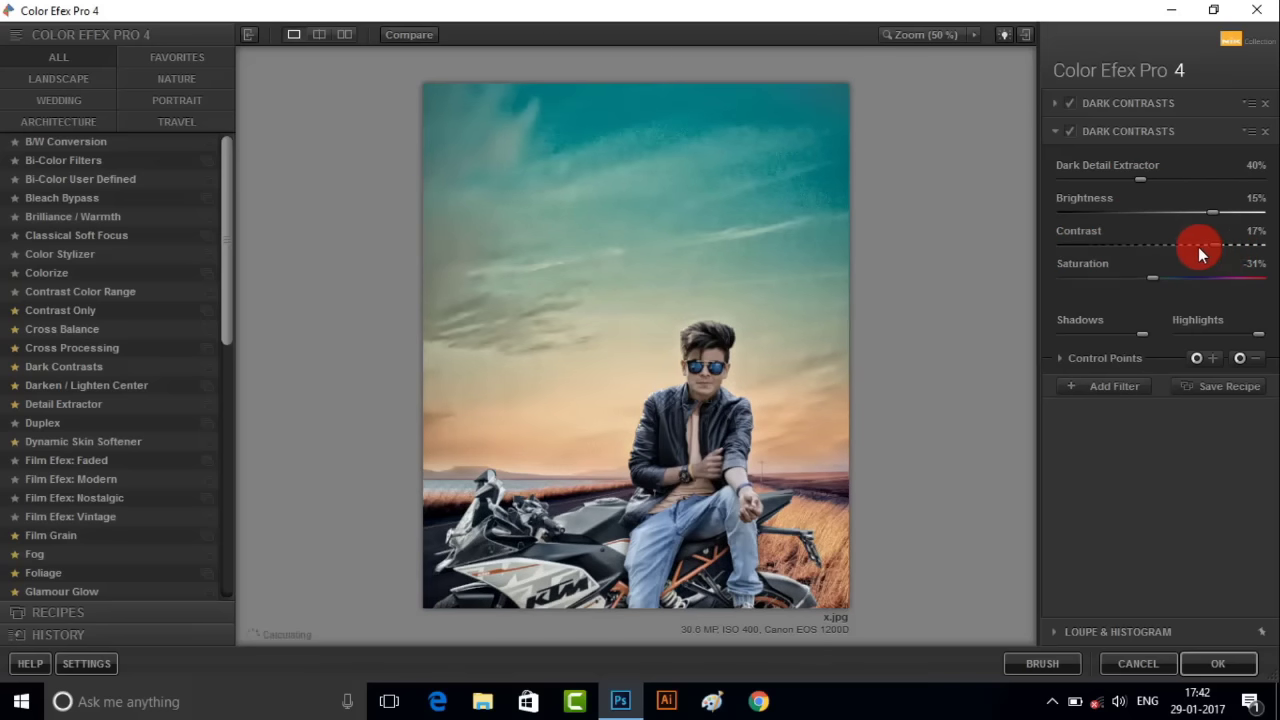
drag(1198, 247, 1190, 255)
- Set its detail extraction to 41%, brightness 25%, saturation 3%, and apply to Layer 8
drag(1181, 186, 1200, 186)
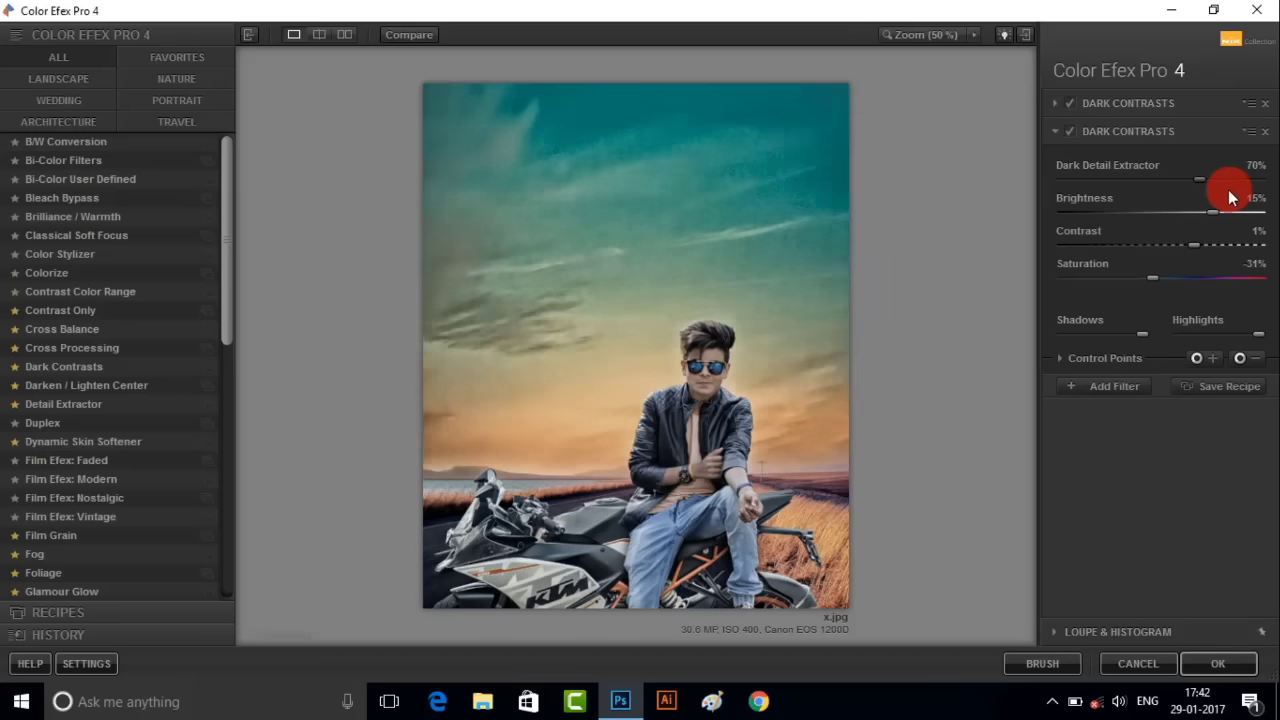
click(1144, 177)
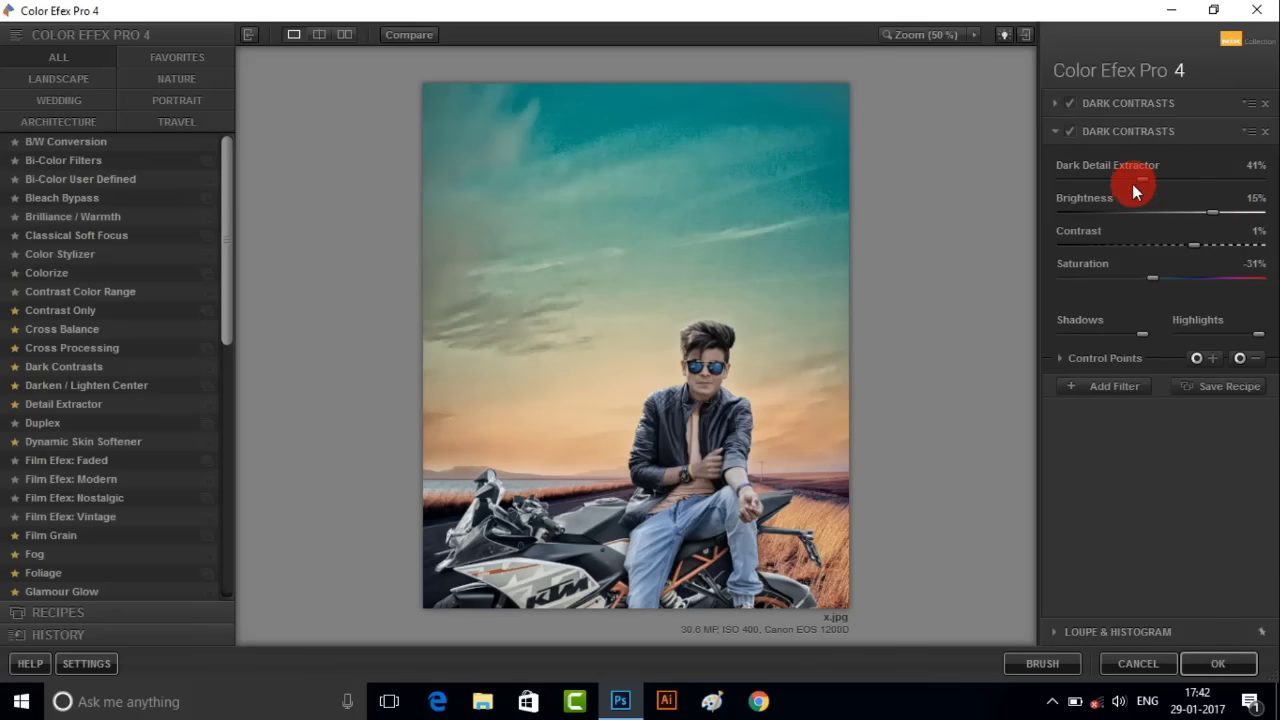
drag(1213, 212, 1229, 218)
drag(1186, 272, 1187, 282)
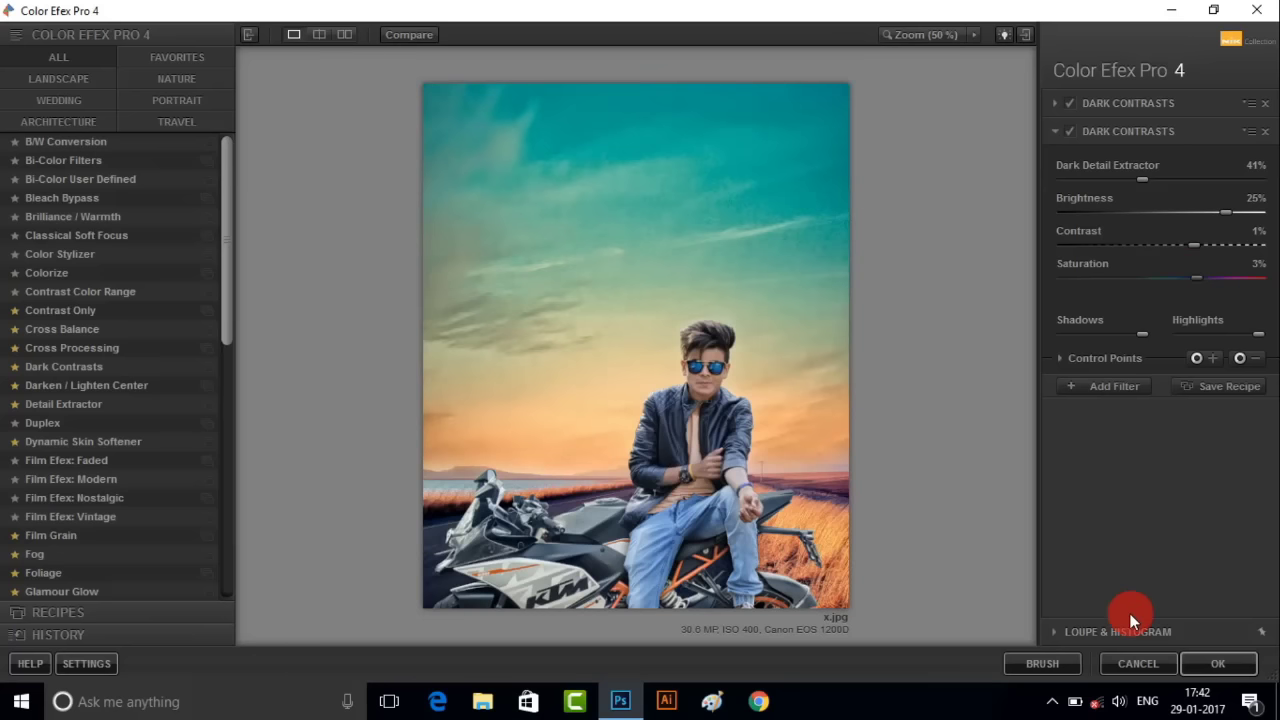
click(1192, 661)
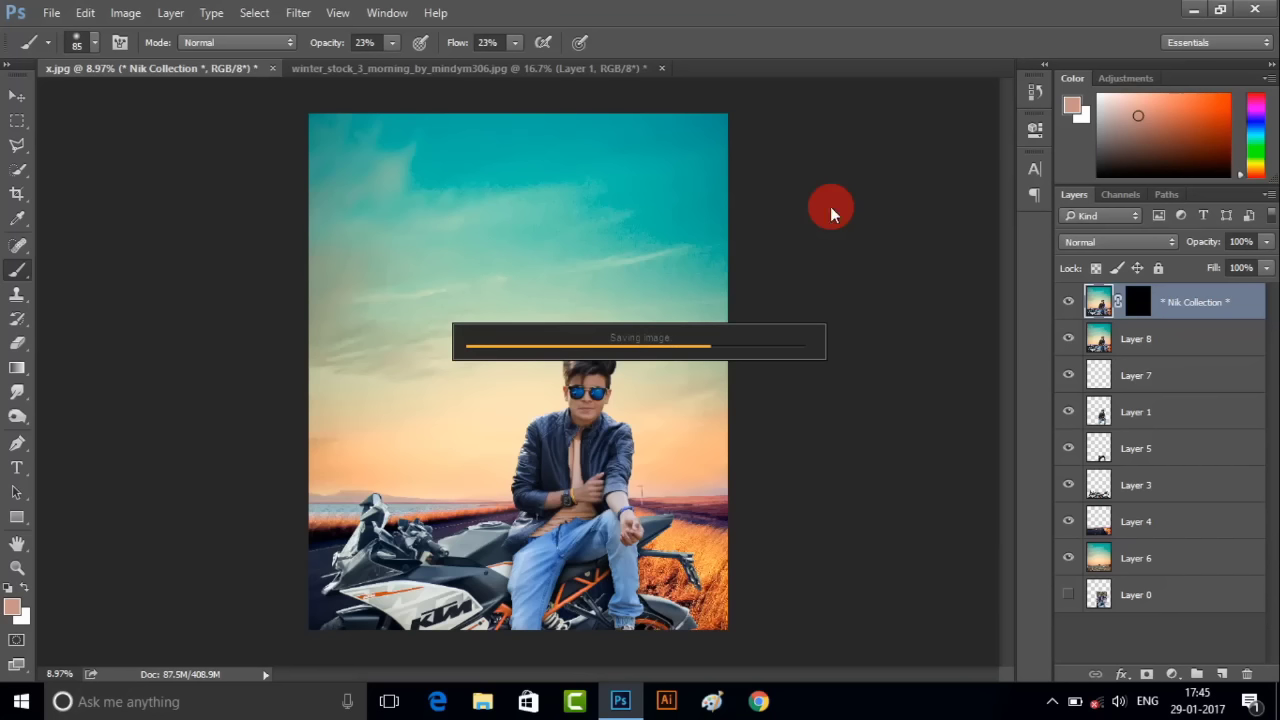
- Apply Filter > Blur > Surface Blur with radius 5 px and threshold 15 levels
scroll(614, 586, up, 3)
scroll(617, 552, down, 1)
scroll(620, 530, down, 2)
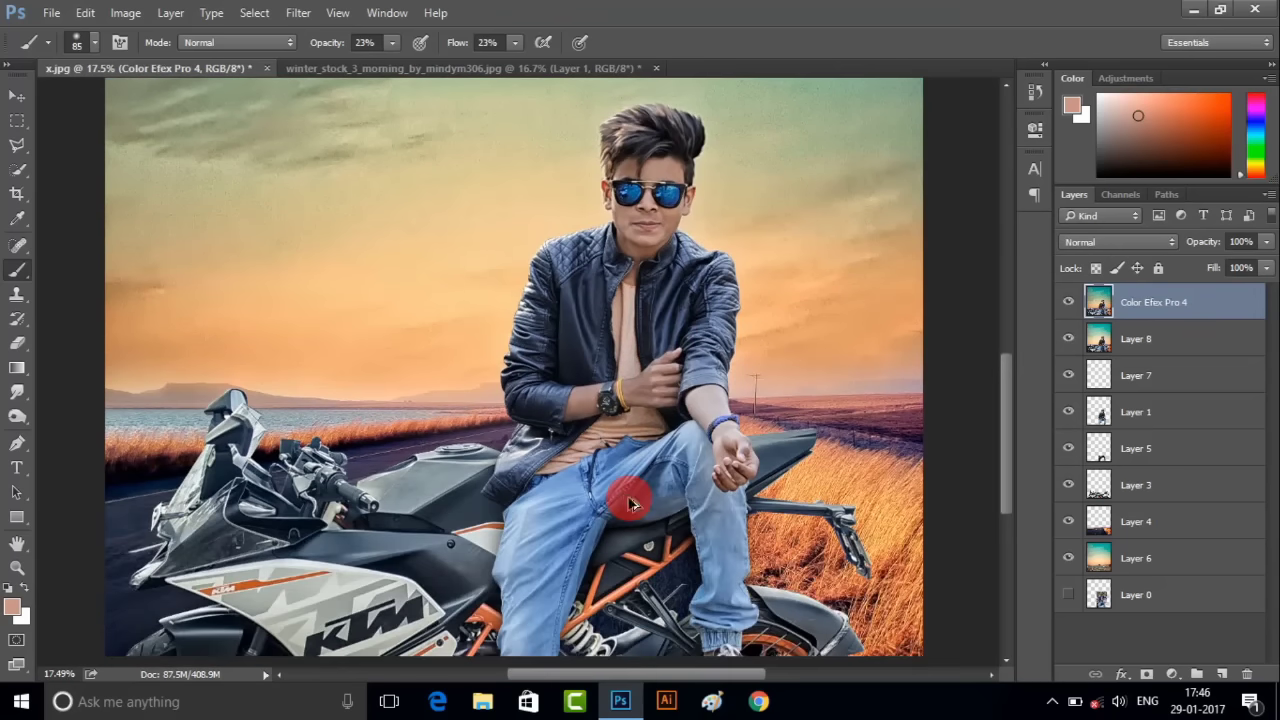
scroll(630, 503, down, 1)
scroll(643, 466, down, 1)
click(298, 12)
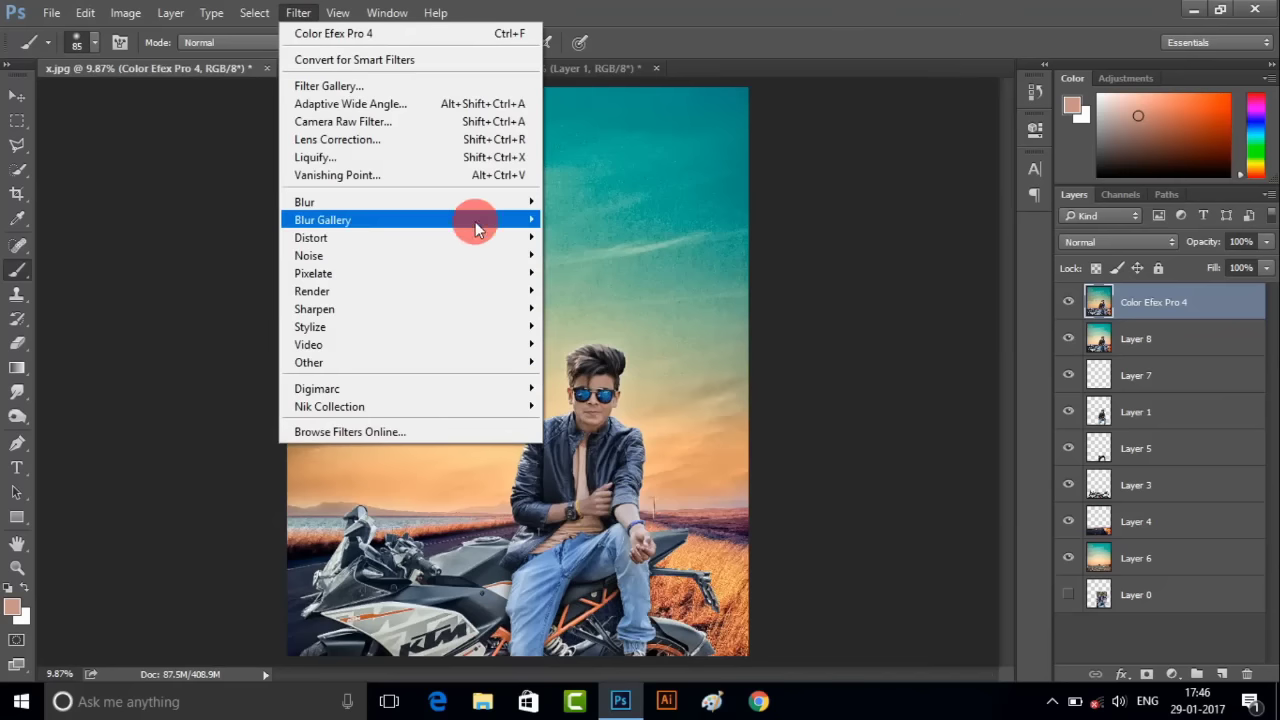
click(627, 412)
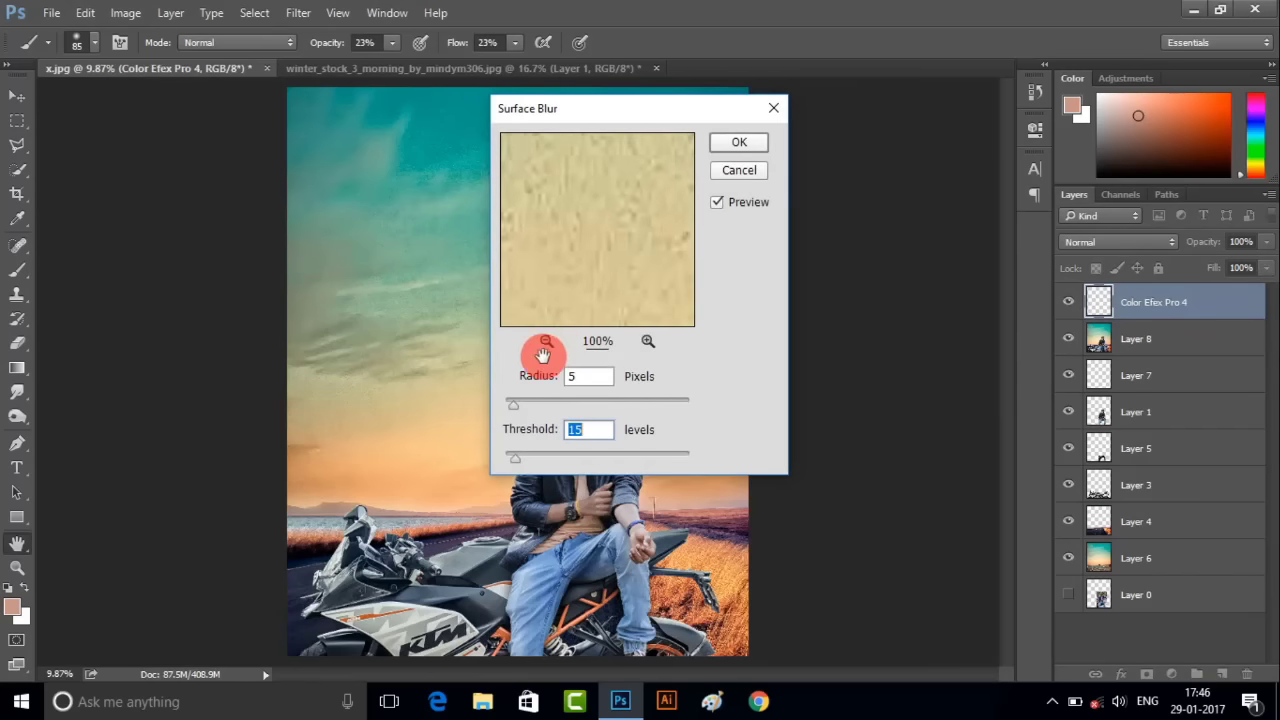
click(739, 142)
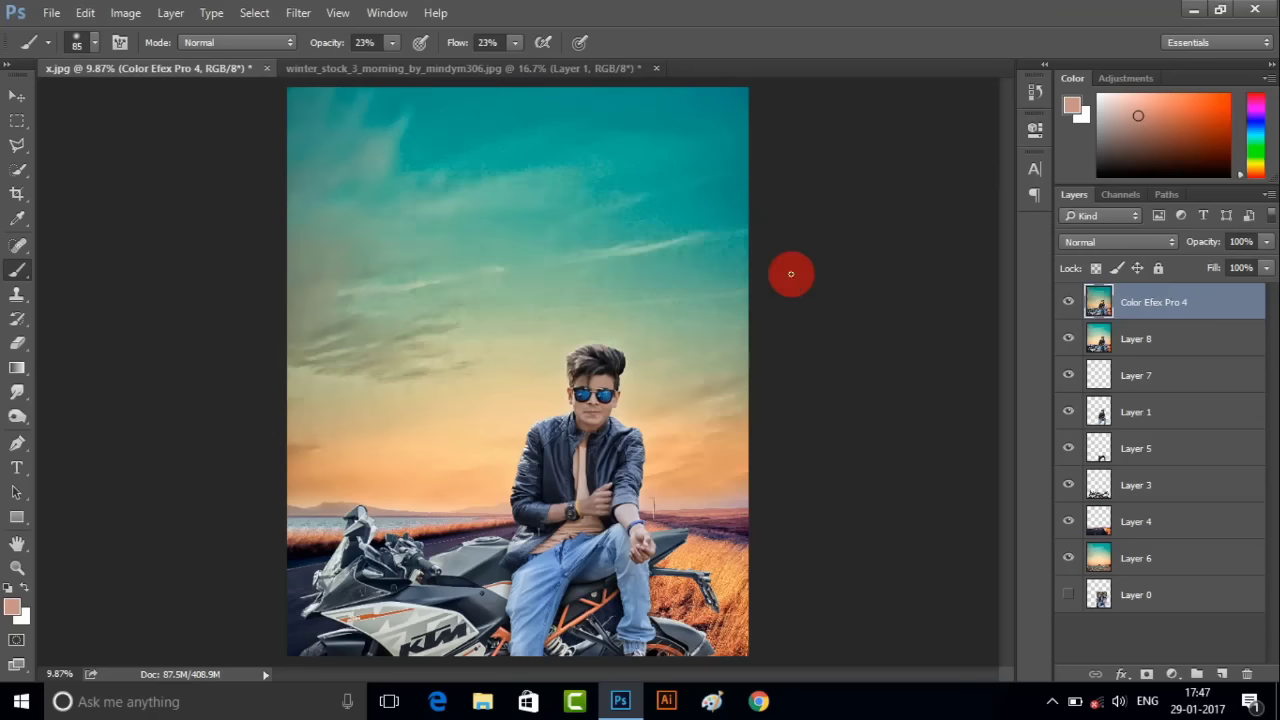
- Enlarge the brush to 235 px and switch to the Blur tool
scroll(671, 413, up, 2)
scroll(671, 420, up, 2)
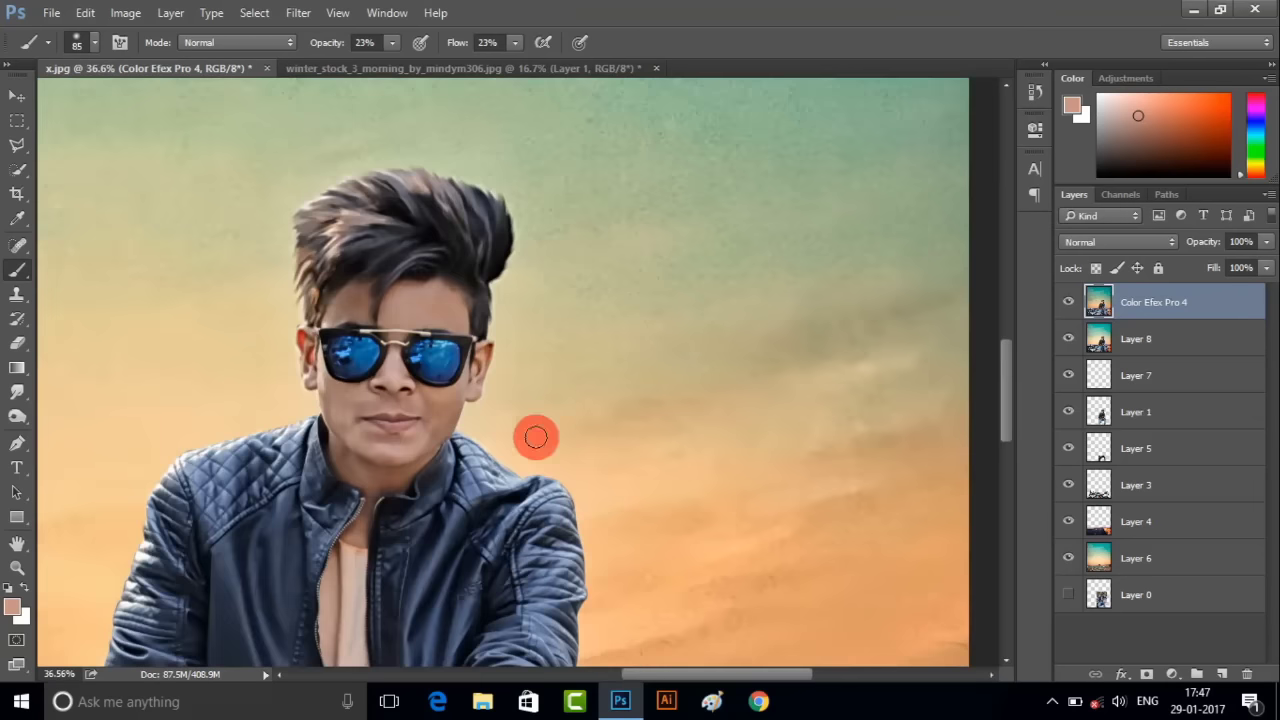
scroll(534, 434, up, 2)
scroll(490, 370, down, 2)
scroll(520, 380, up, 2)
scroll(560, 386, down, 2)
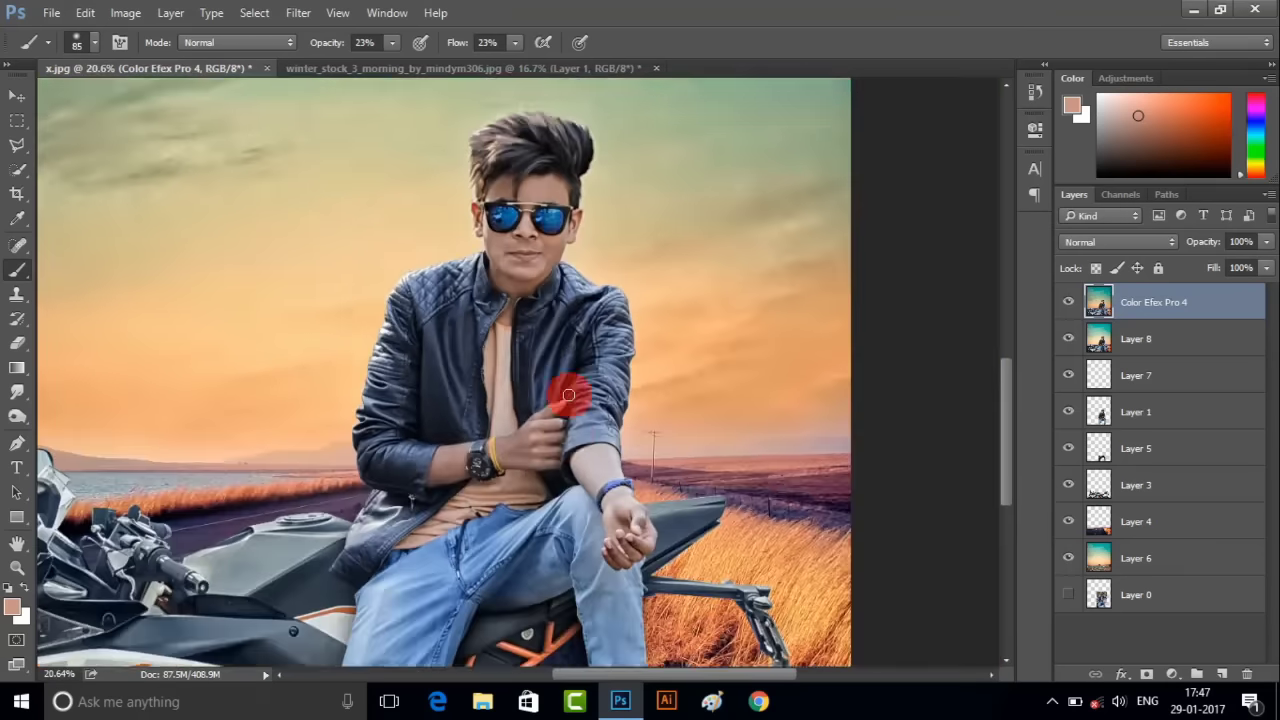
scroll(620, 440, down, 1)
scroll(645, 500, down, 2)
scroll(634, 508, up, 1)
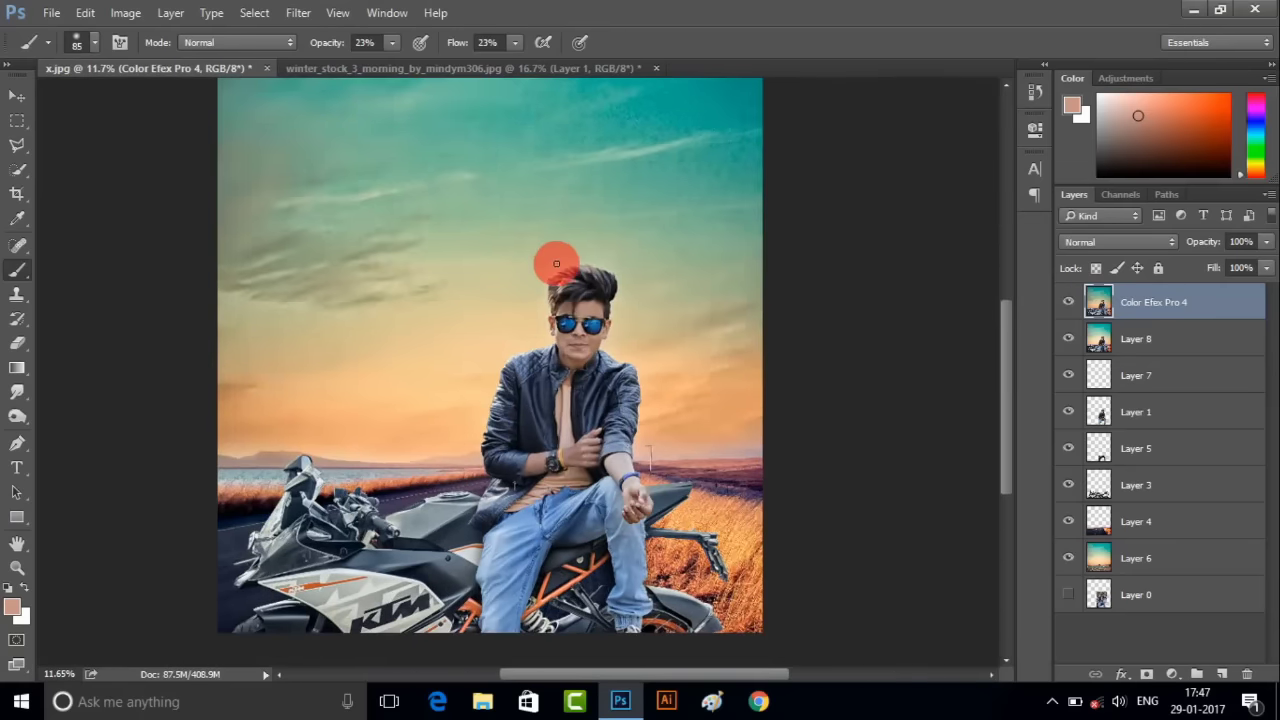
scroll(590, 260, down, 1)
scroll(618, 265, up, 1)
right_click(500, 344)
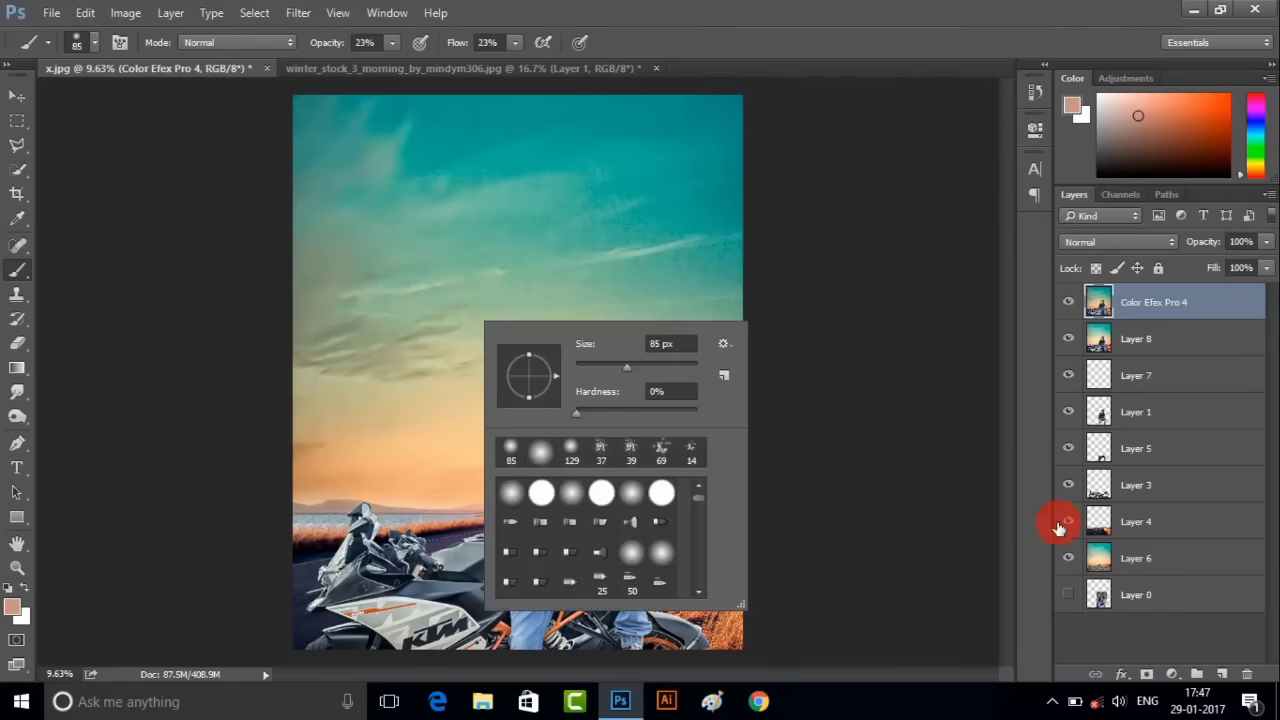
click(568, 253)
right_click(568, 253)
drag(749, 300, 766, 300)
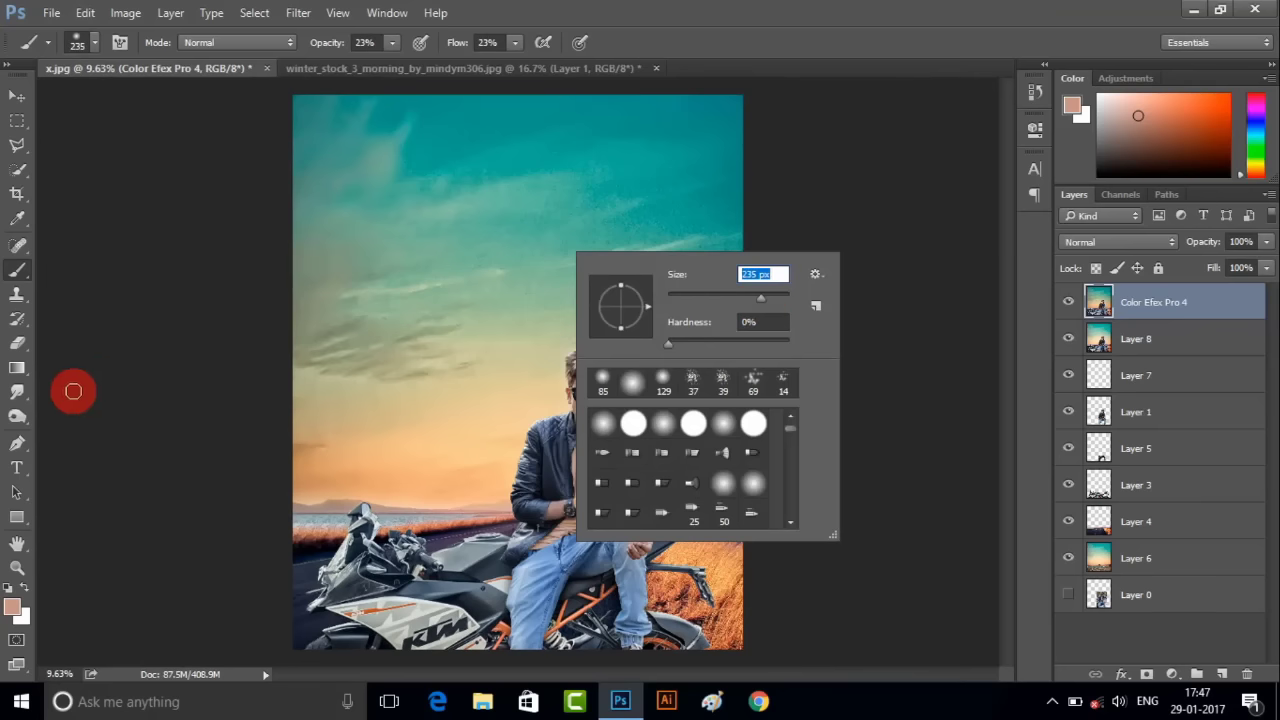
click(18, 425)
click(63, 391)
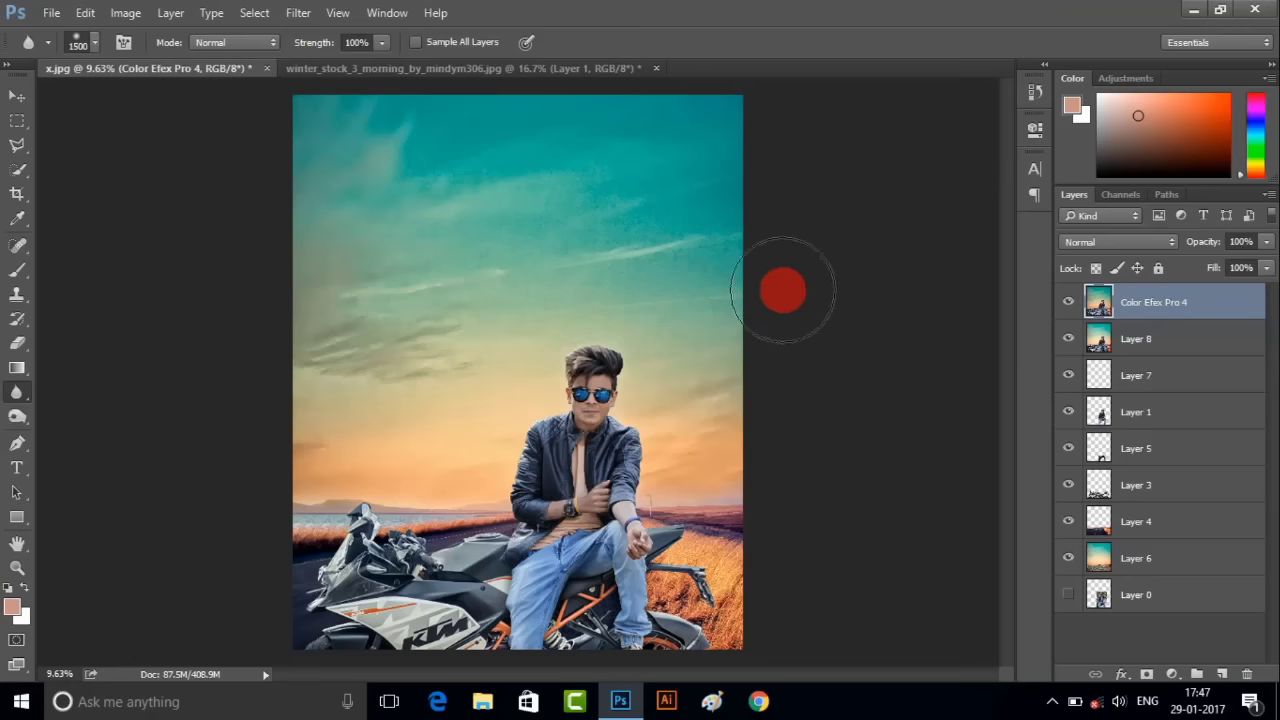
- Duplicate the Color Efex Pro 4 layer and apply a Gaussian Blur to the copy
key(ctrl+j)
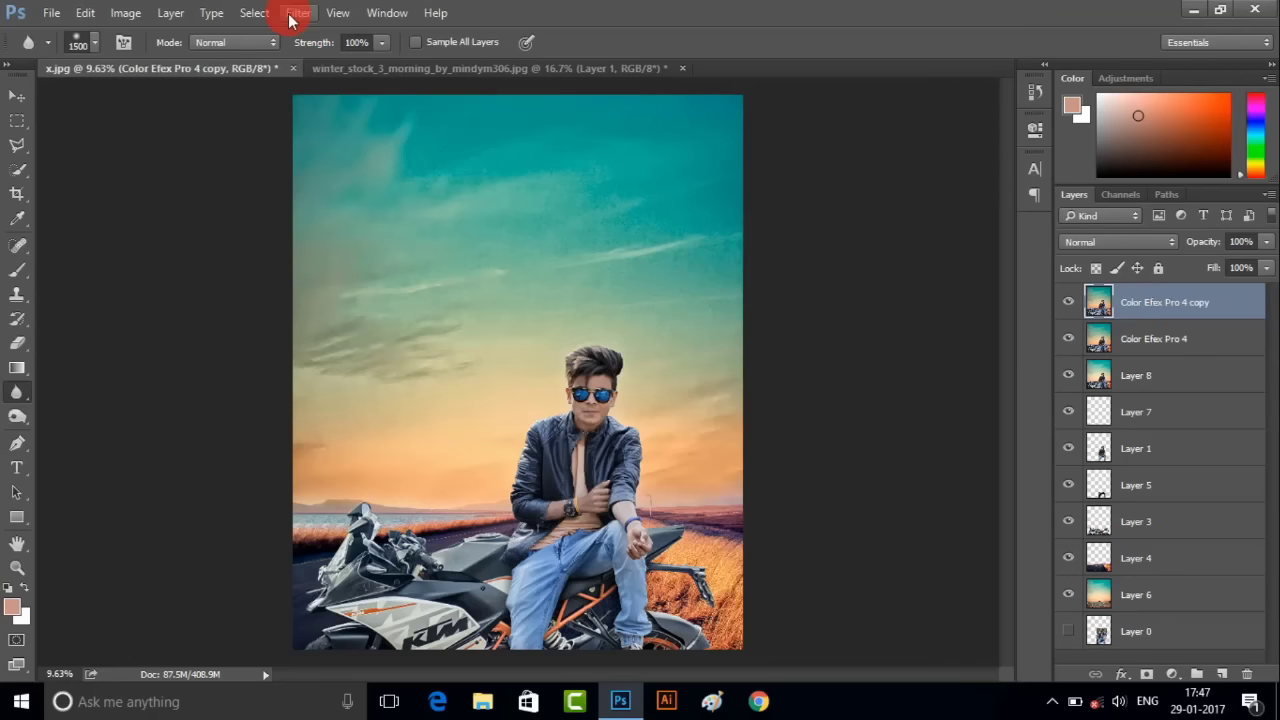
click(298, 12)
click(623, 272)
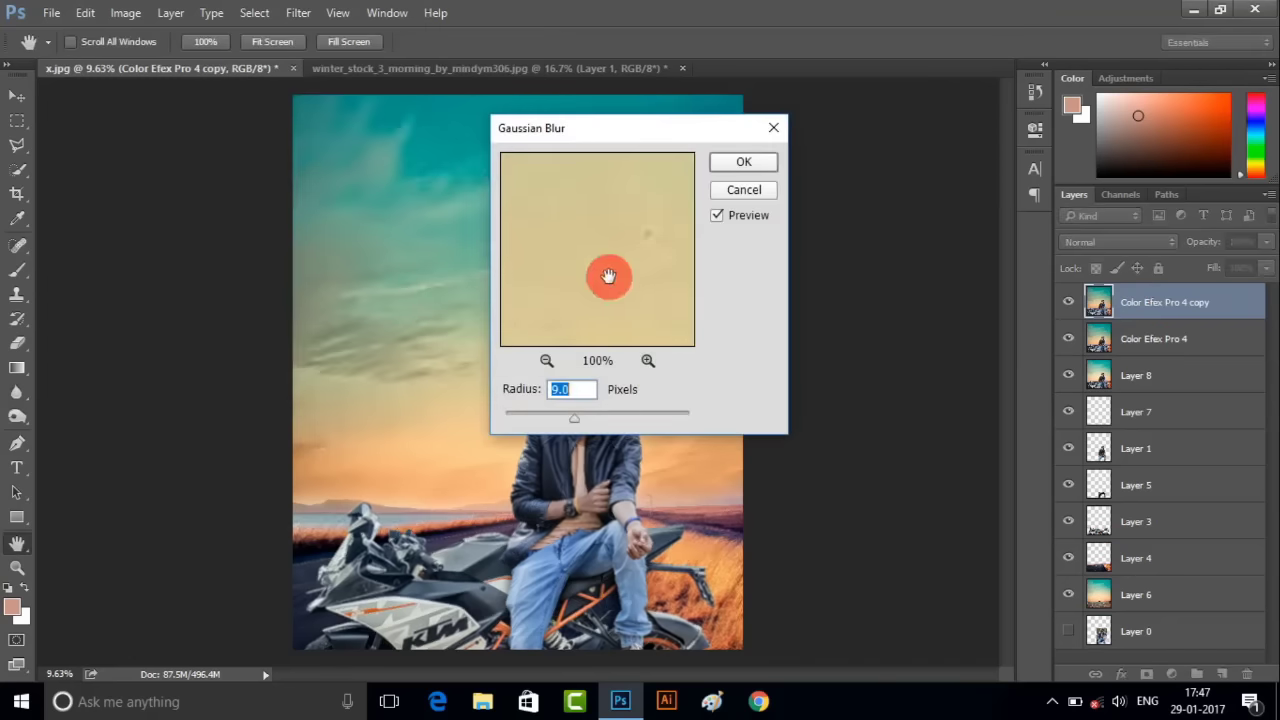
mouse_move(606, 274)
mouse_down()
mouse_move(604, 425)
mouse_move(593, 422)
mouse_up()
click(722, 165)
key(r)
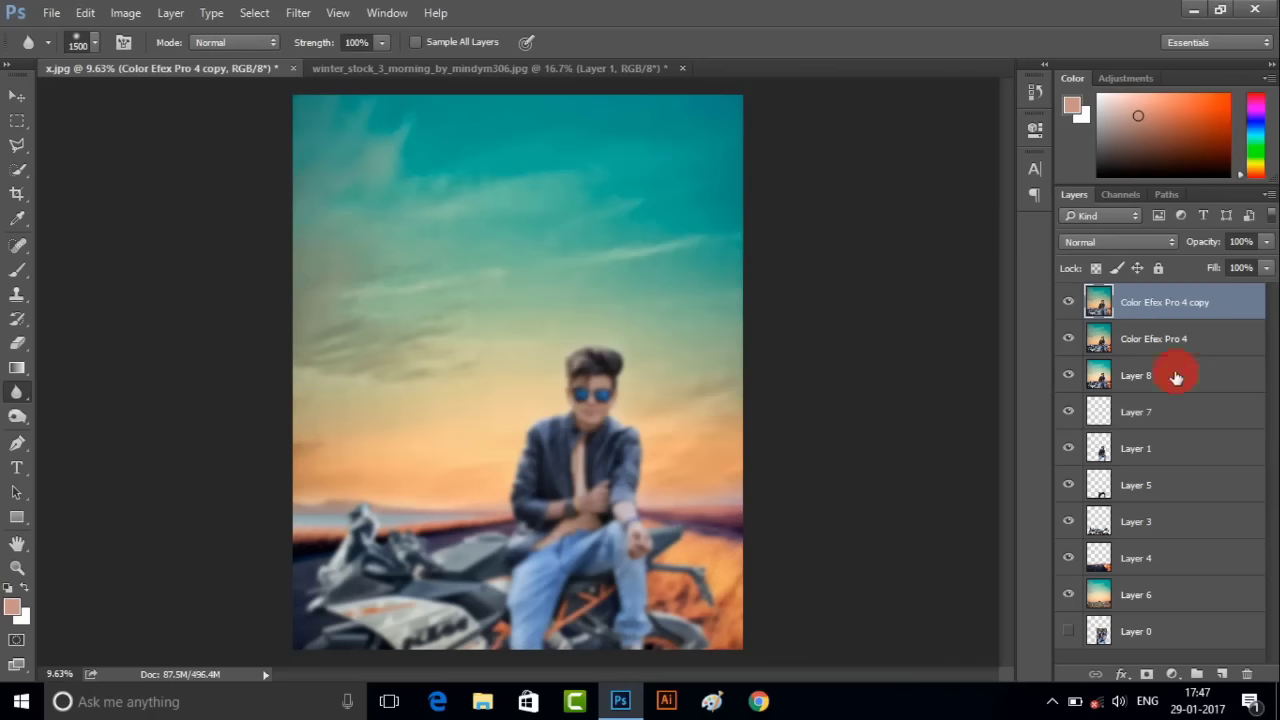
- Add an inverted layer mask and ready a white soft brush at 1100 px
click(1148, 673)
key(ctrl+i)
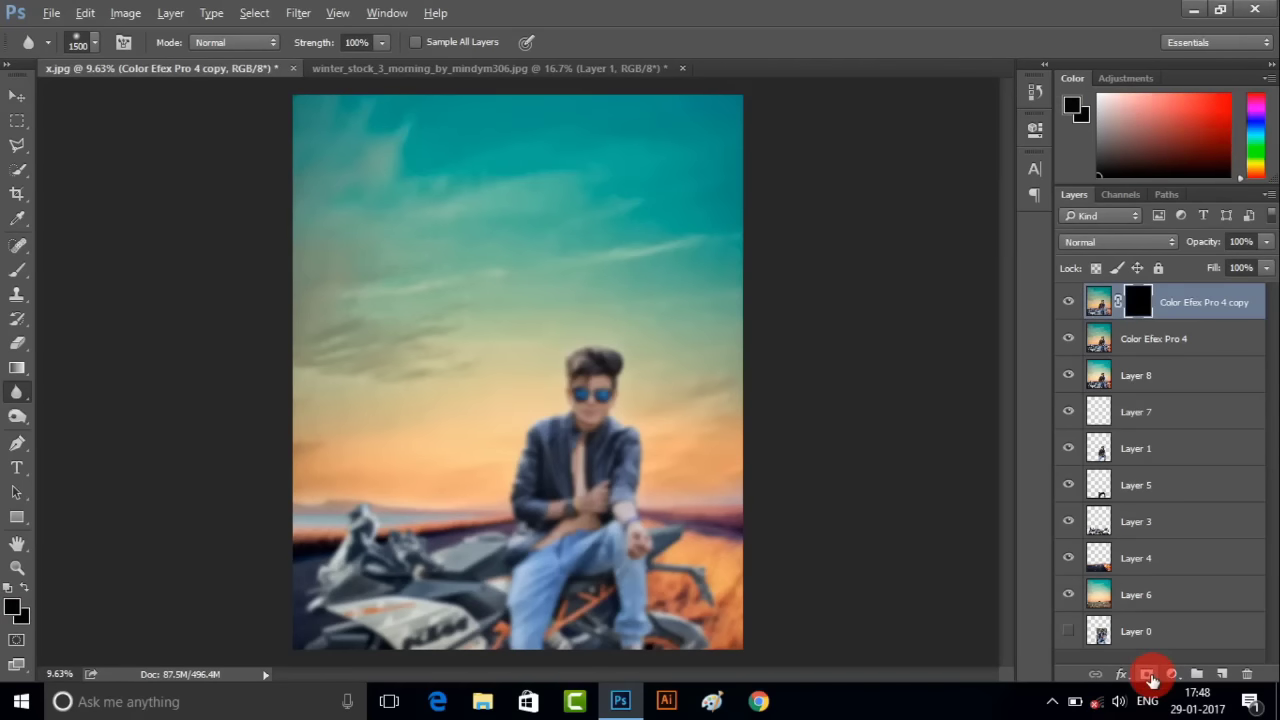
key(x)
click(16, 270)
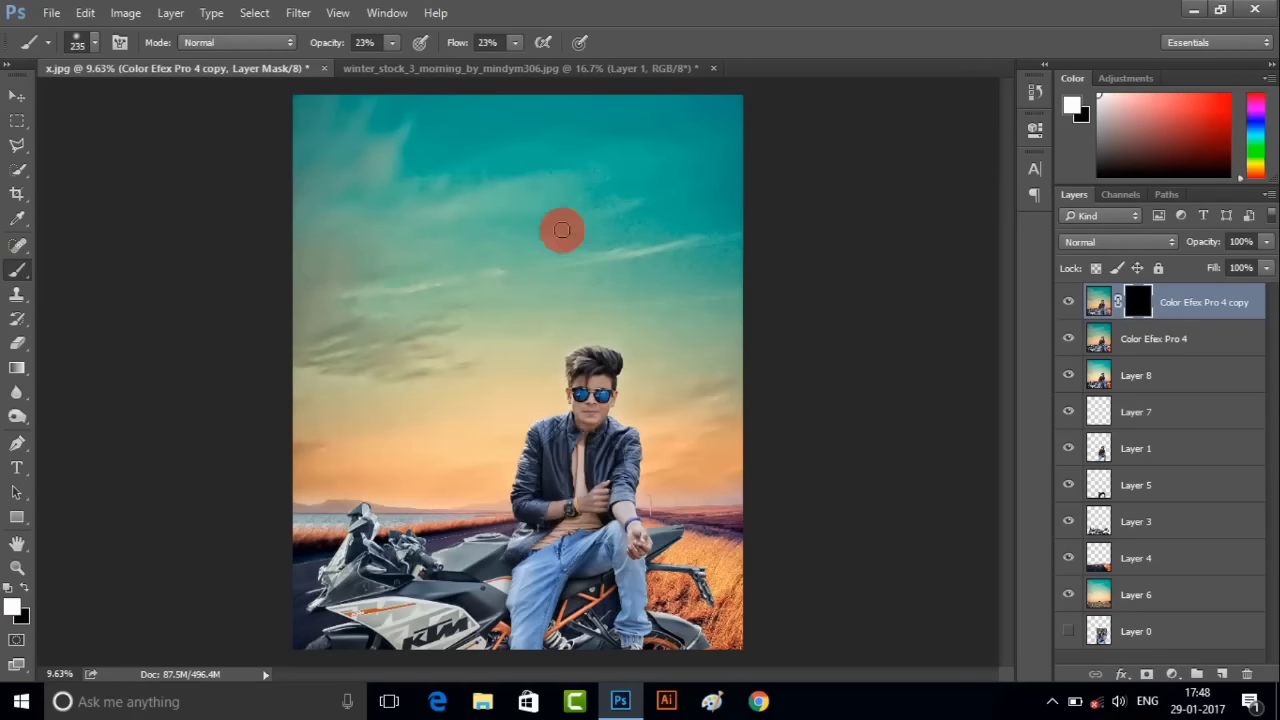
right_click(560, 223)
key(Return)
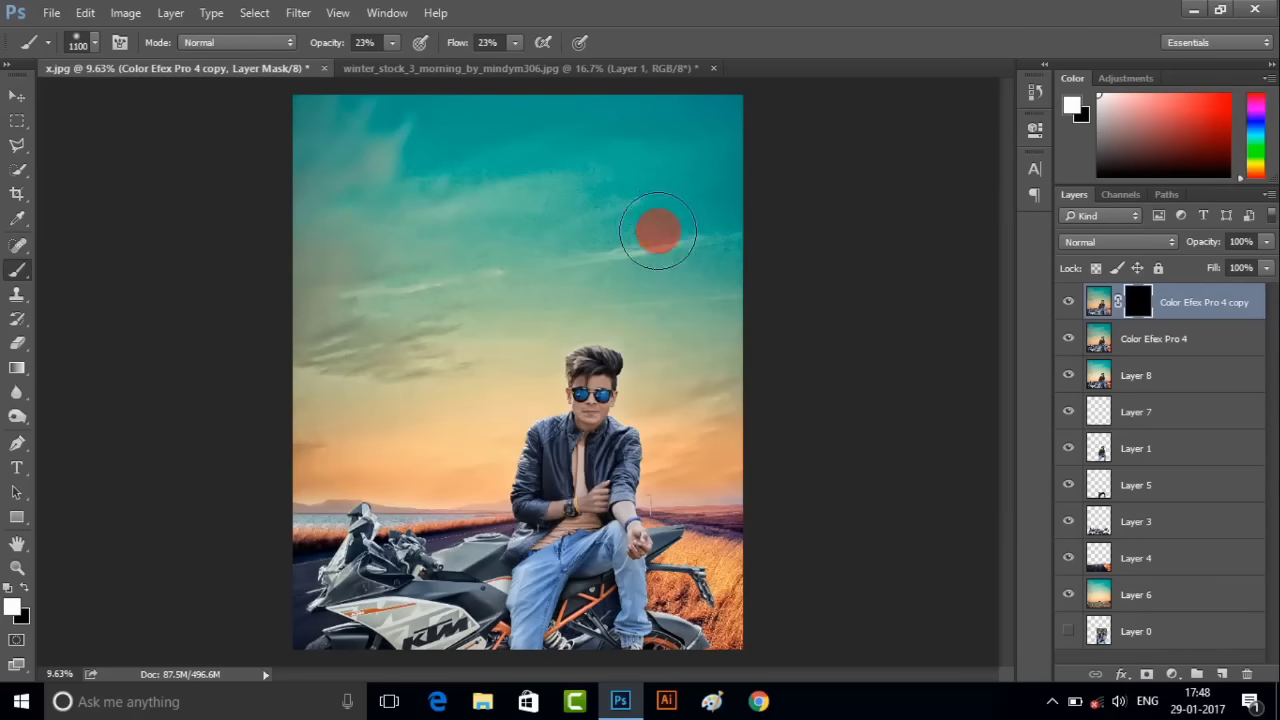
key(bracketright)
key(bracketright)
key(bracketright)
- Set brush opacity 66% and flow 61%, then paint the blur into the upper sky
click(394, 43)
drag(395, 52, 434, 57)
click(514, 43)
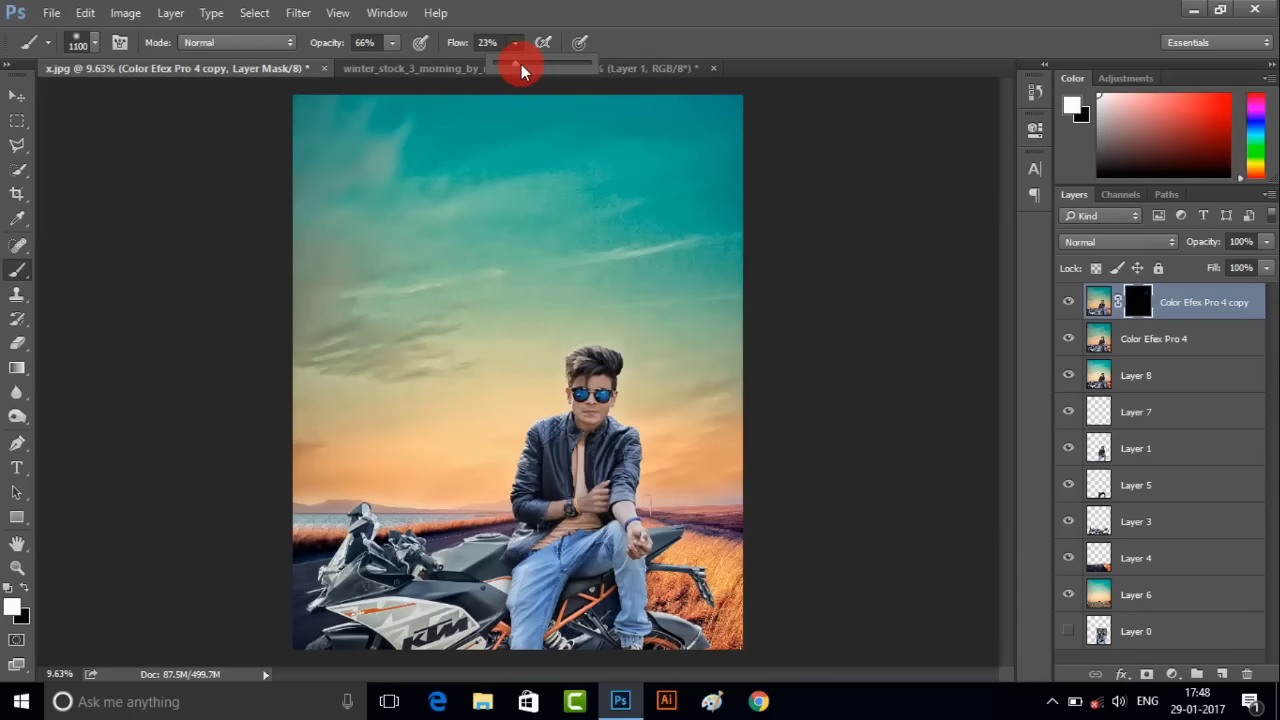
drag(523, 57, 548, 60)
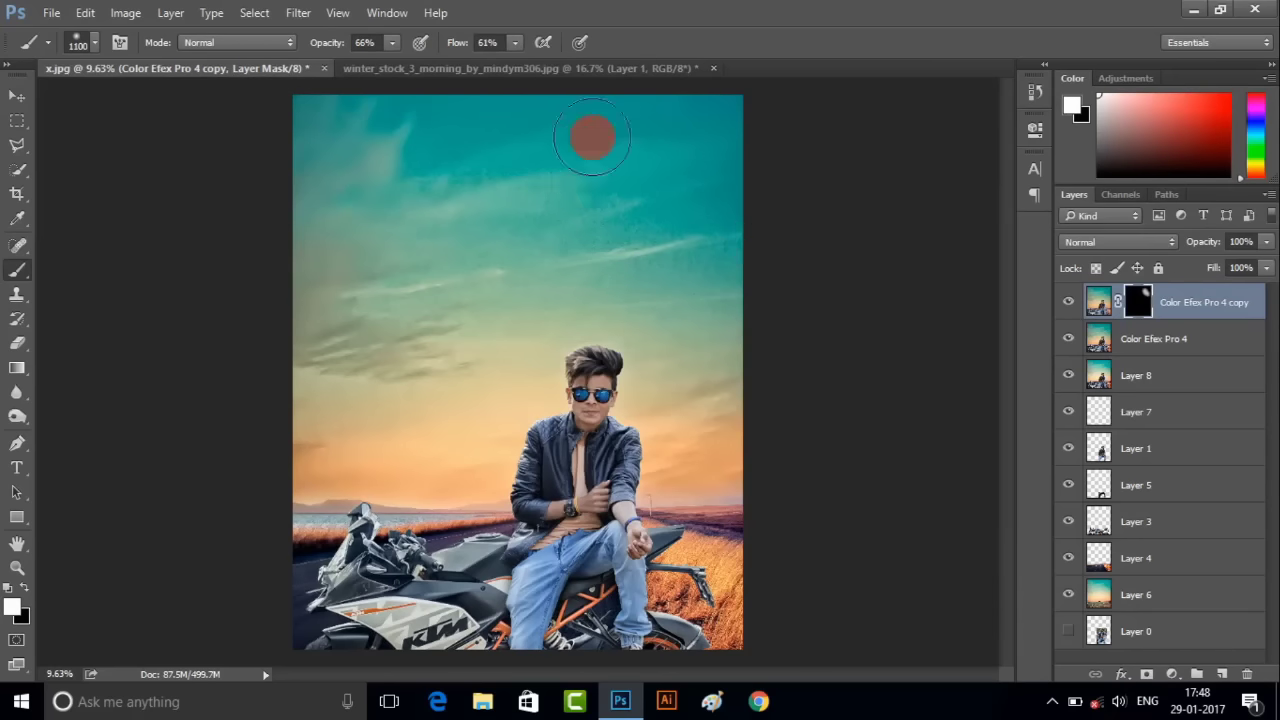
mouse_move(436, 150)
mouse_down()
mouse_move(394, 194)
mouse_move(389, 289)
mouse_move(500, 297)
mouse_move(579, 251)
mouse_up()
scroll(700, 329, up, 1)
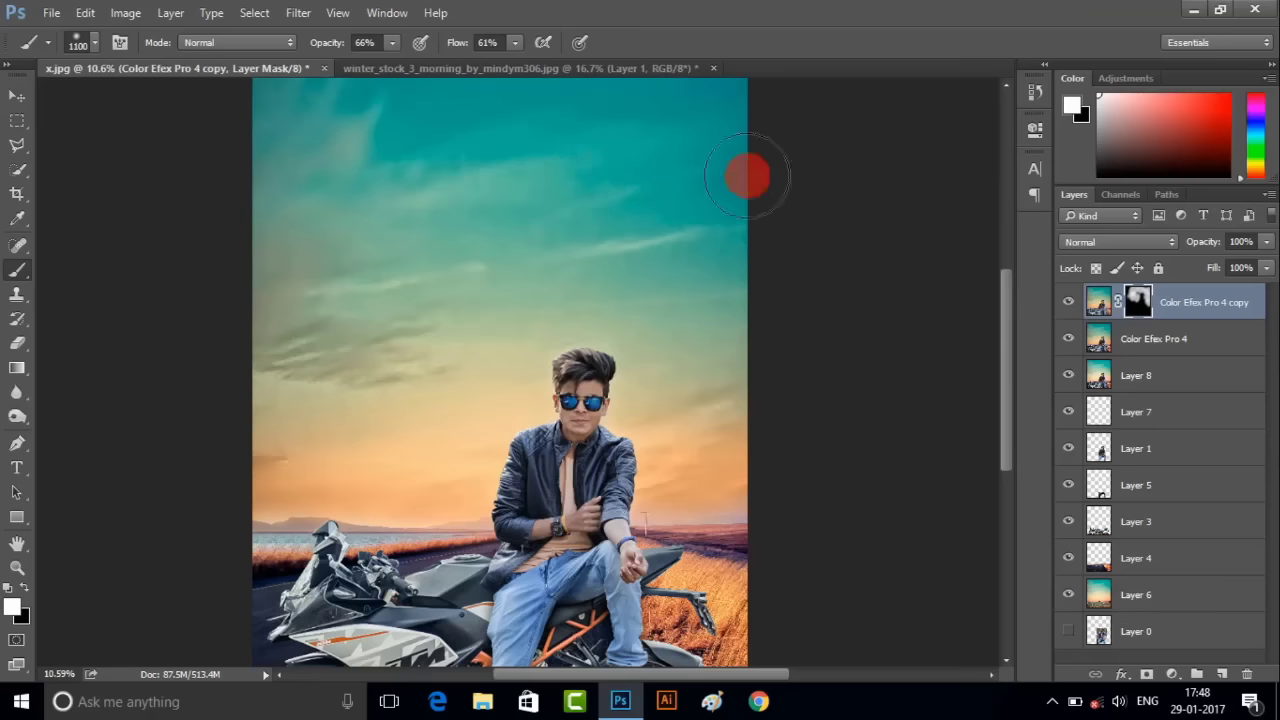
scroll(748, 177, up, 2)
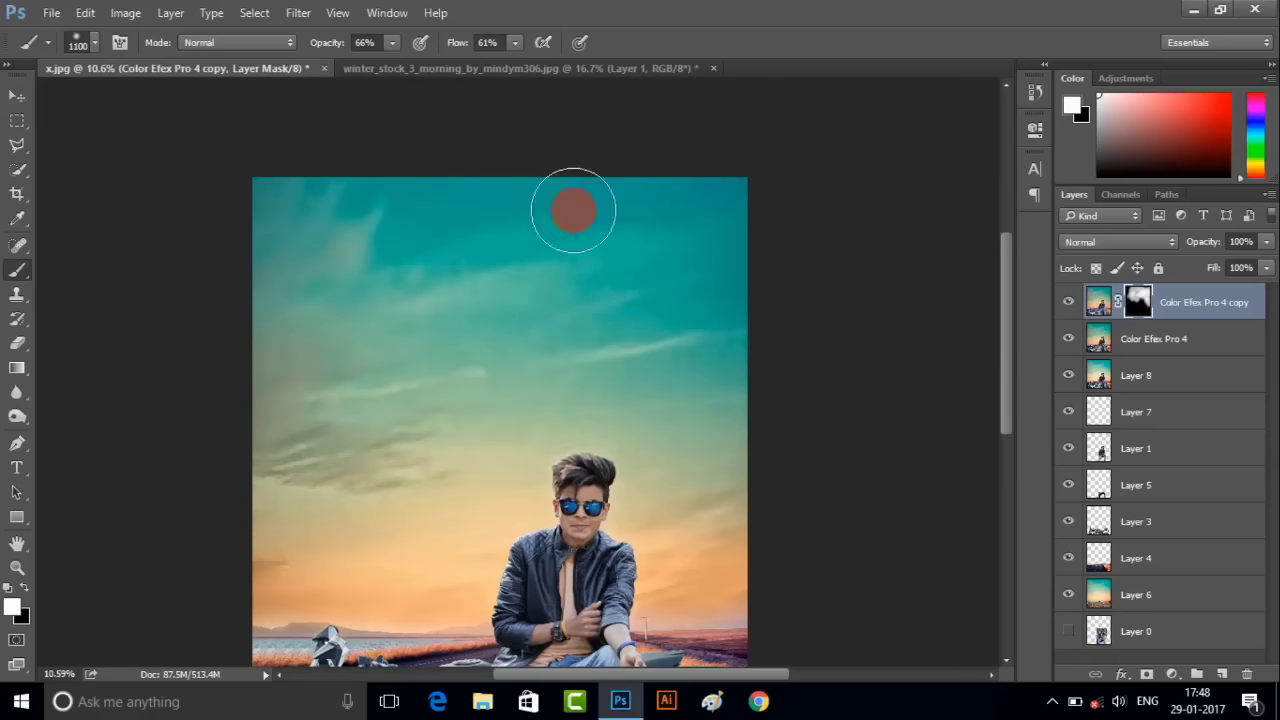
drag(571, 209, 526, 220)
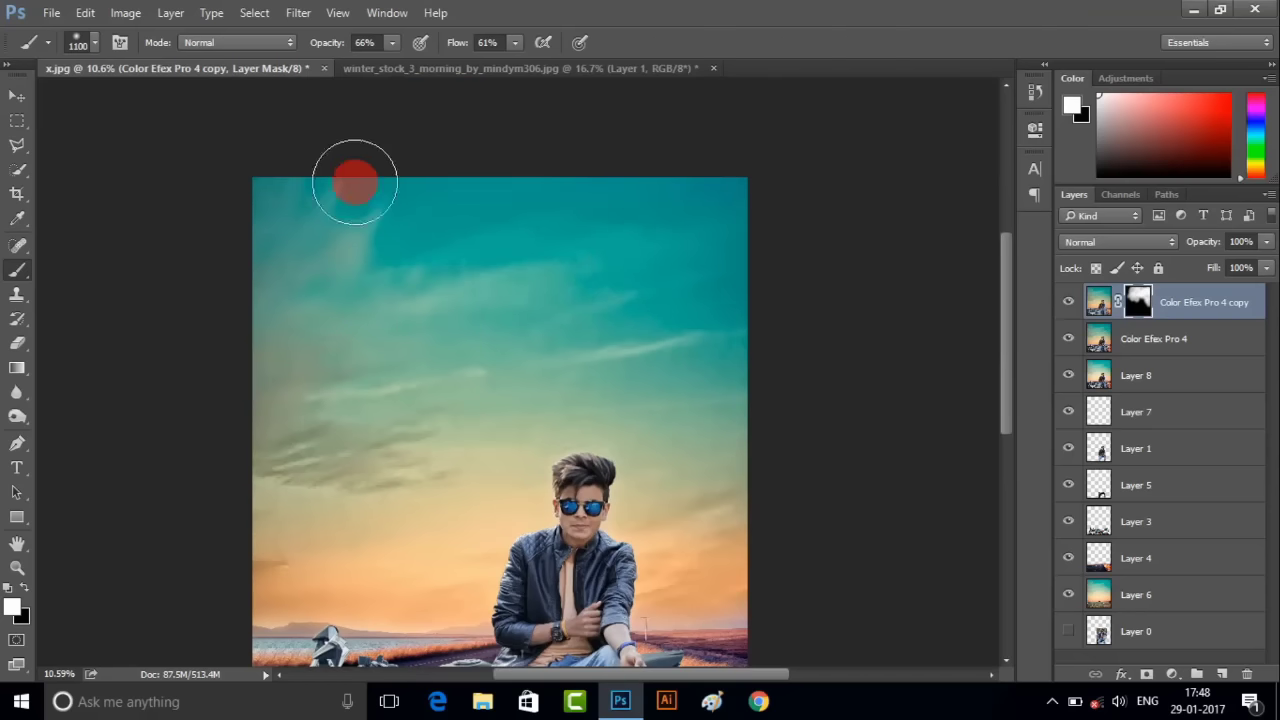
- Raise the mask brush opacity to 71%
click(367, 42)
text(71)
scroll(300, 466, down, 2)
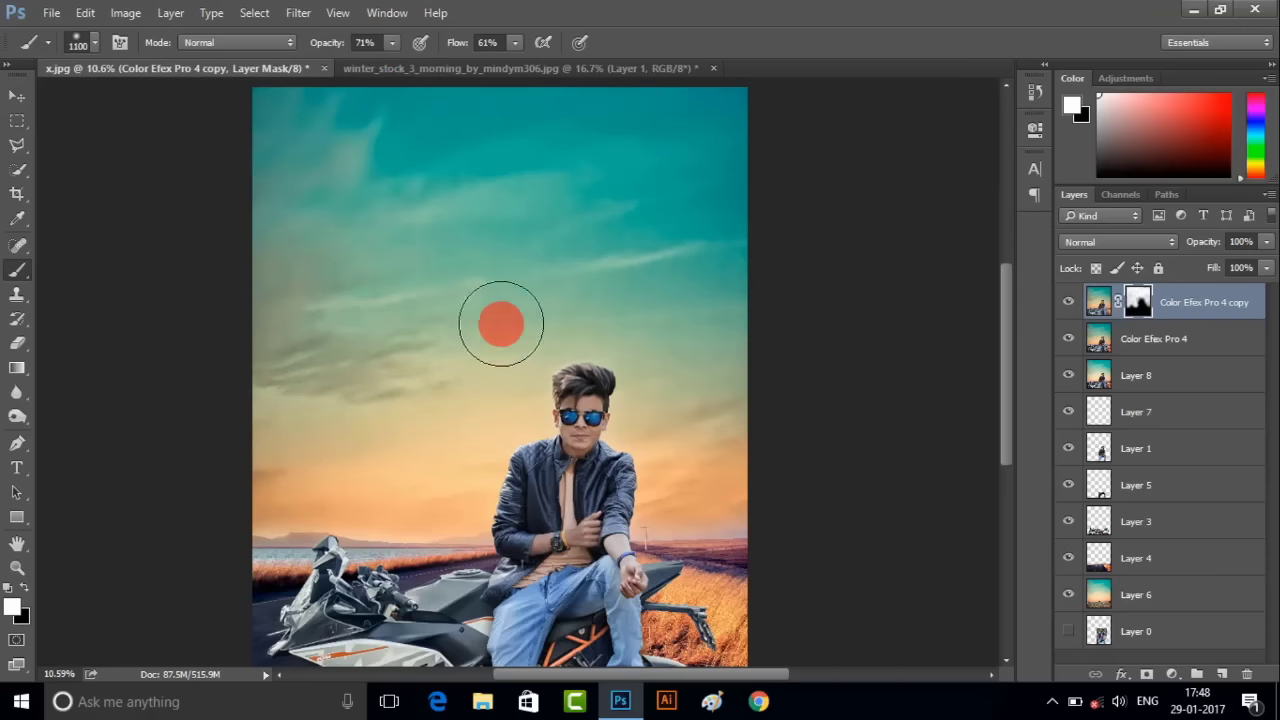
scroll(490, 383, up, 3)
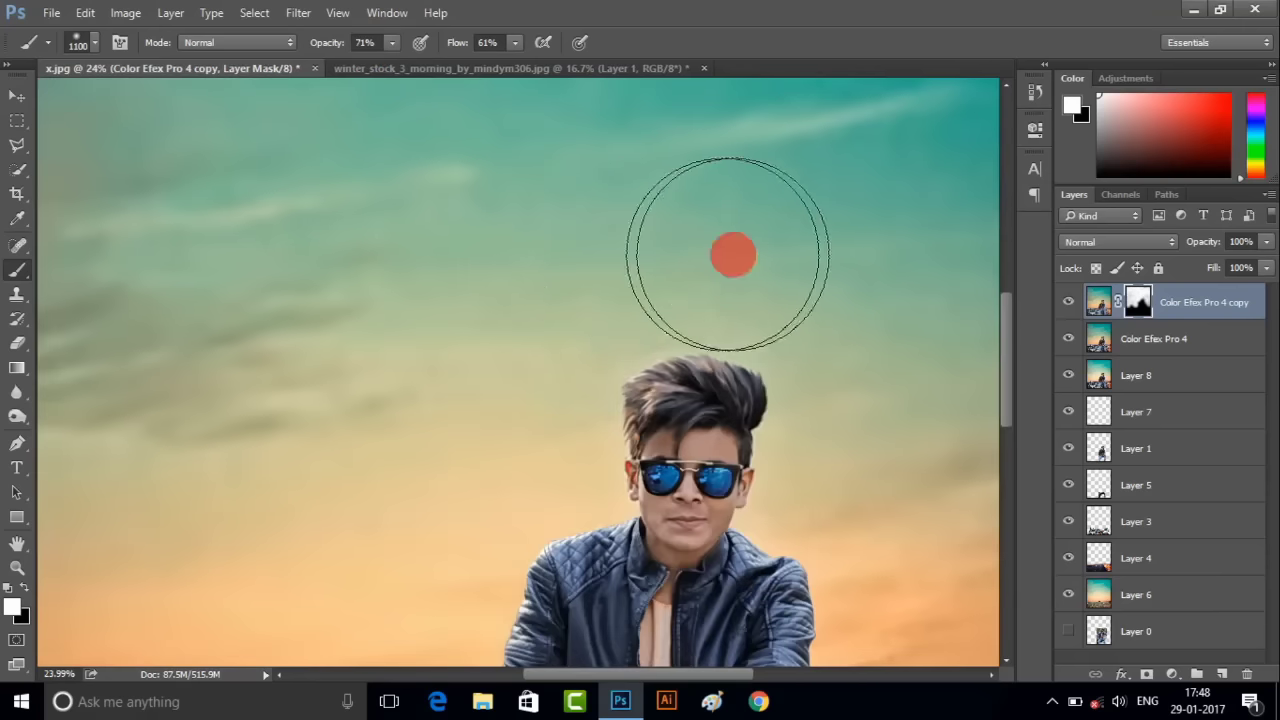
scroll(868, 420, down, 1)
scroll(791, 437, right, 3)
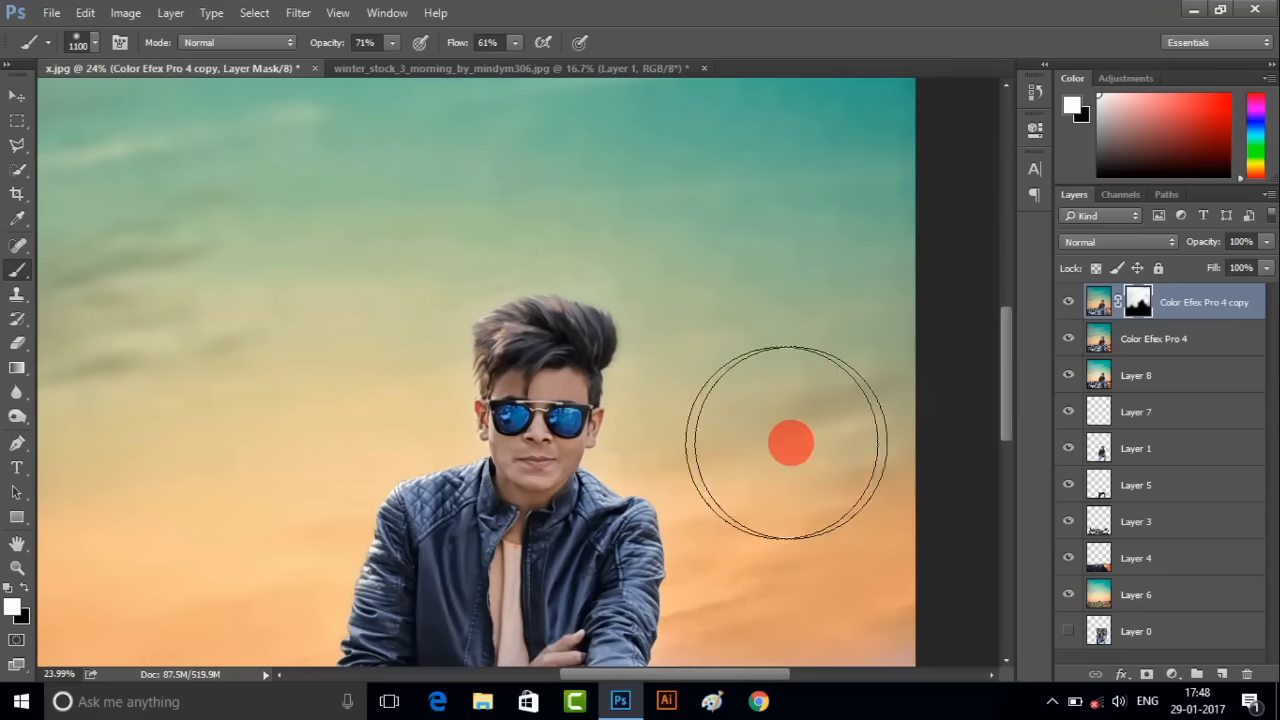
scroll(791, 444, down, 1)
scroll(775, 453, down, 2)
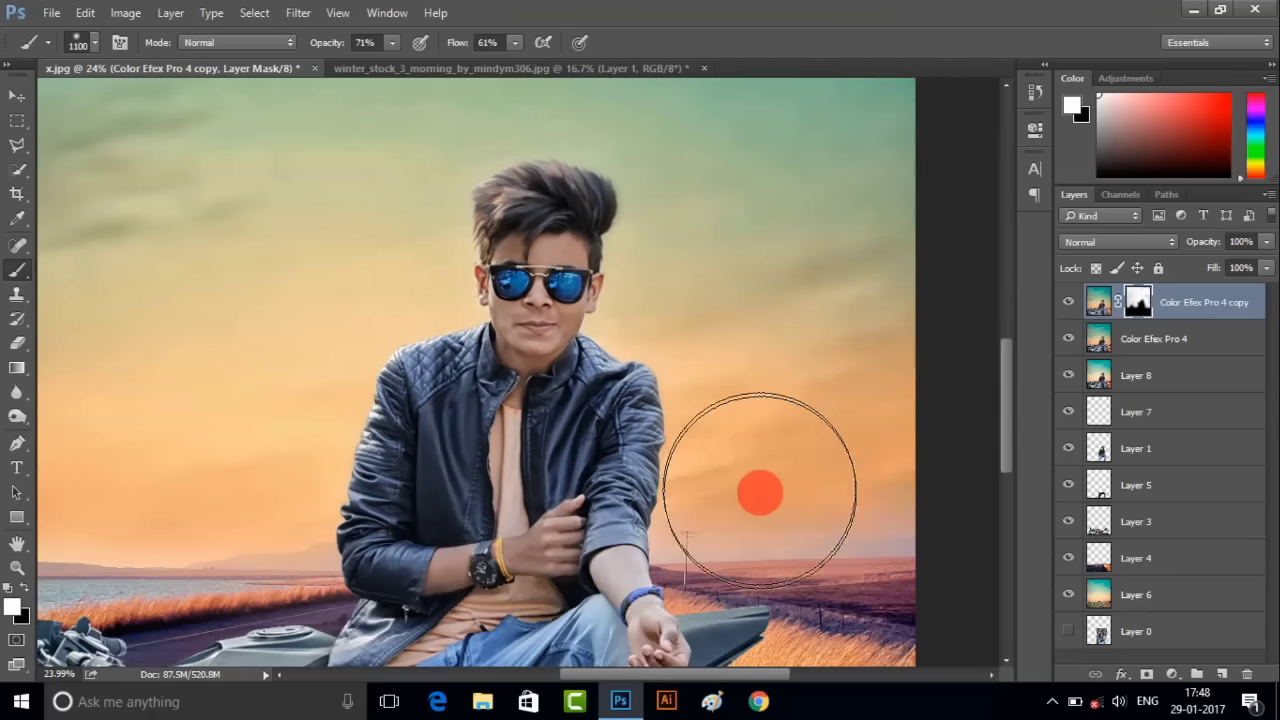
- Resize the mask brush to 374 px
right_click(775, 400)
key(Return)
right_click(694, 395)
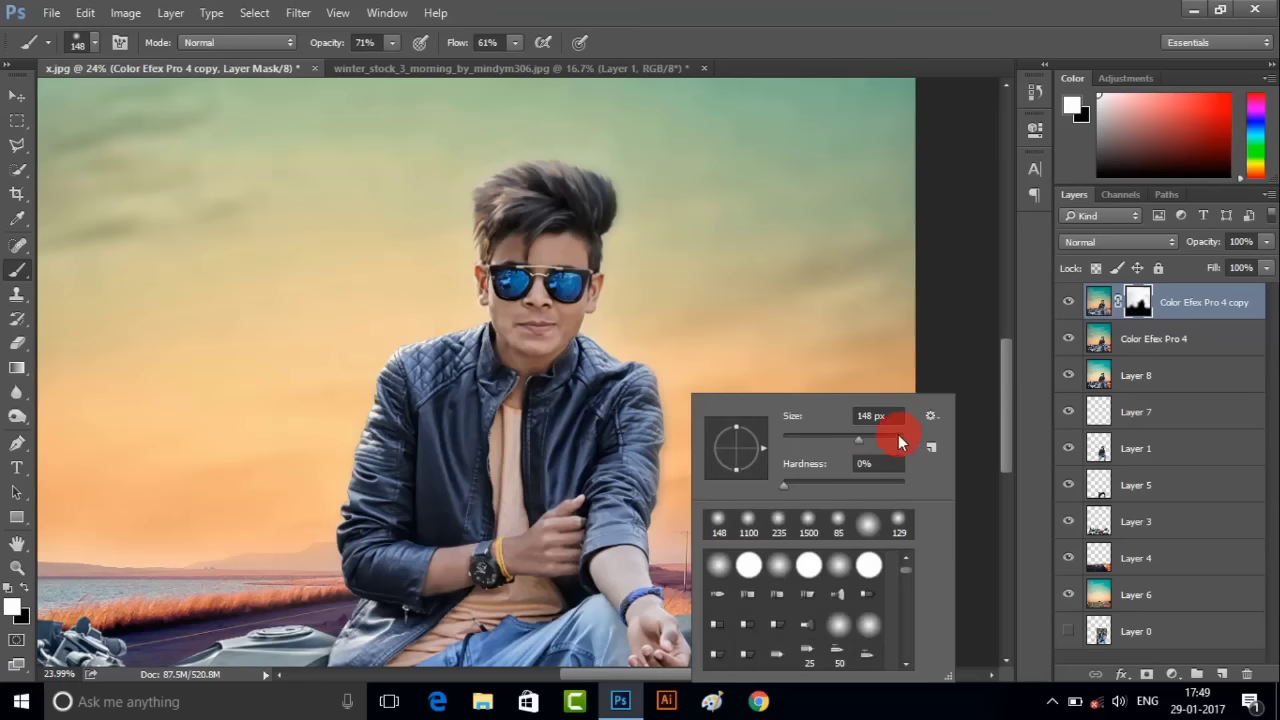
drag(894, 437, 905, 437)
key(Return)
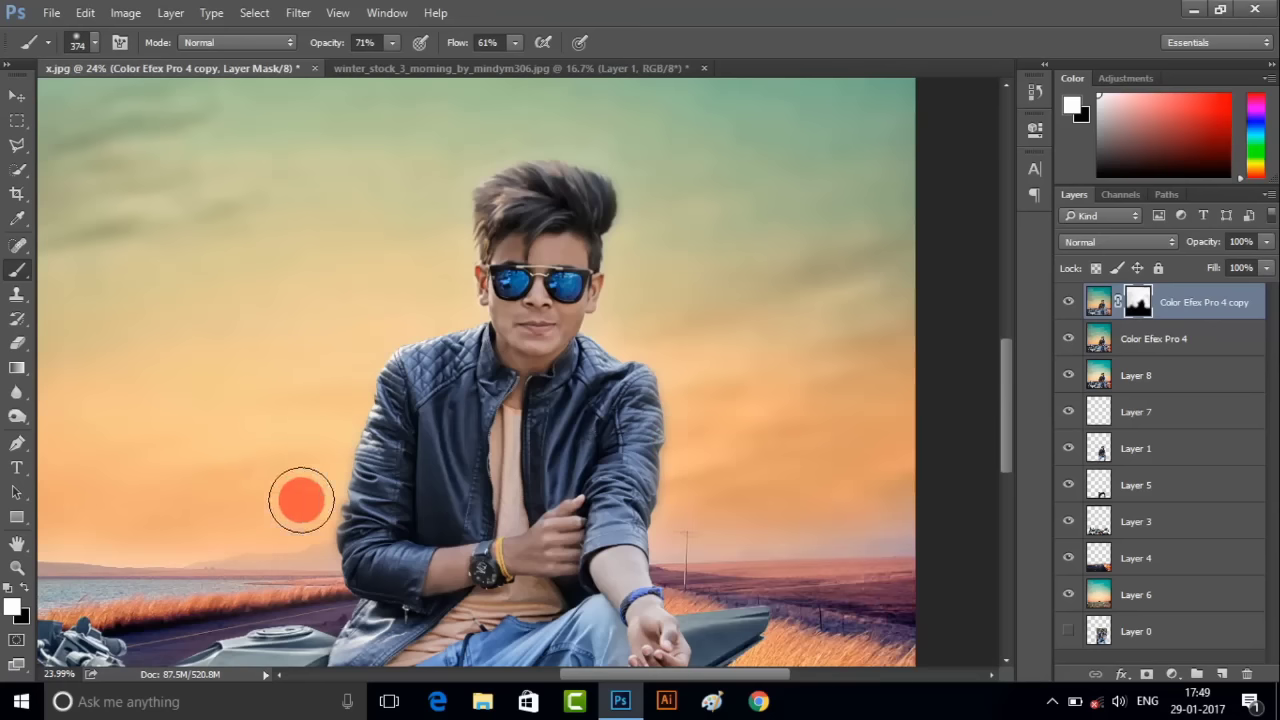
scroll(430, 240, up, 3)
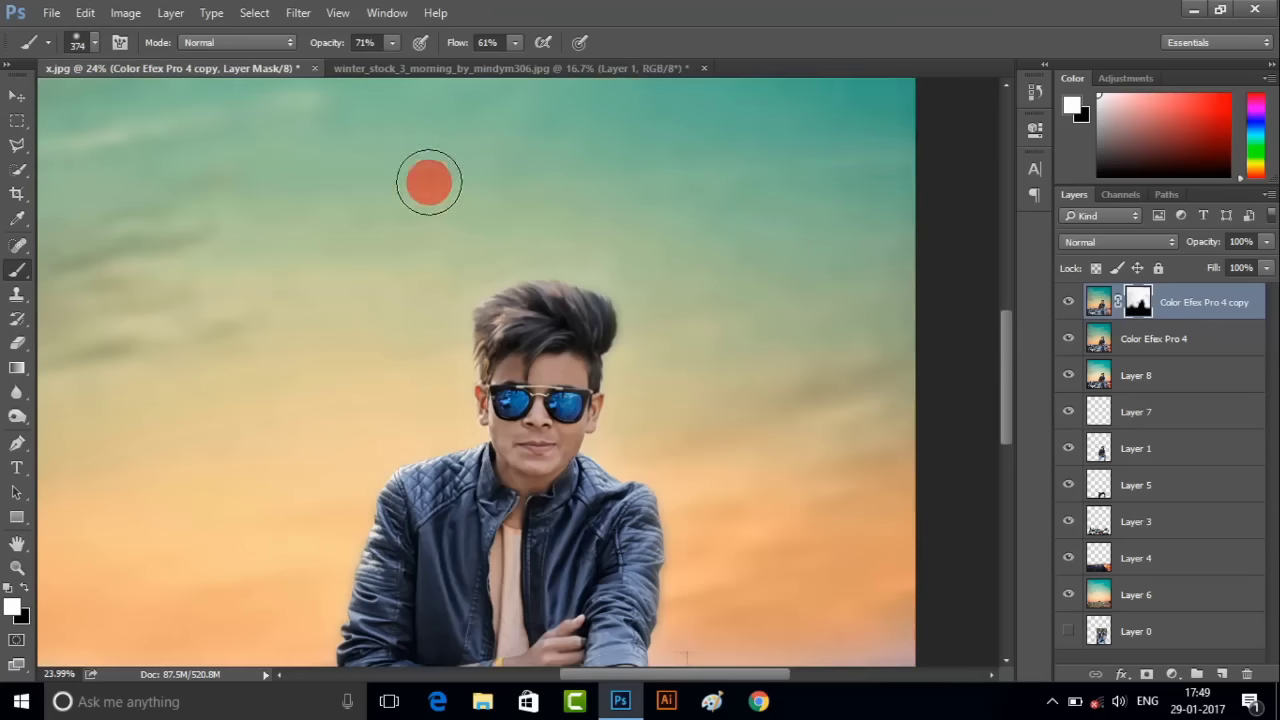
scroll(700, 460, up, 1)
scroll(770, 400, down, 1)
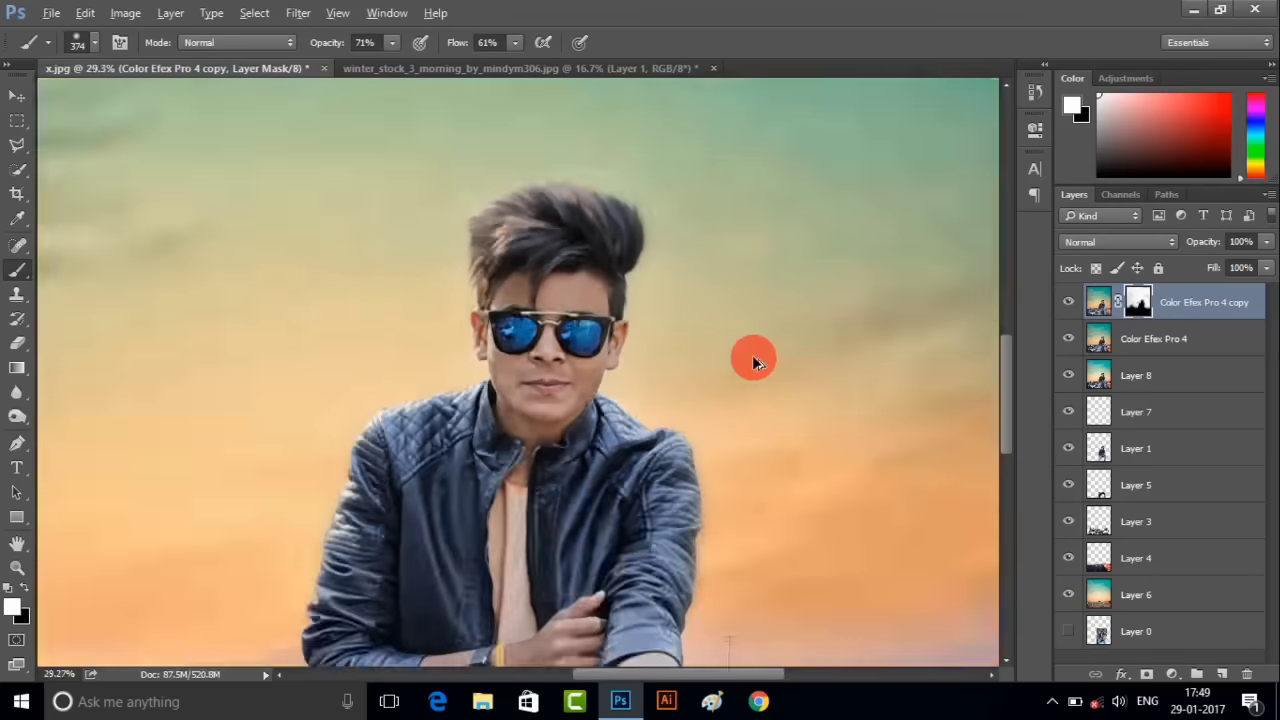
scroll(770, 355, down, 2)
scroll(824, 359, down, 1)
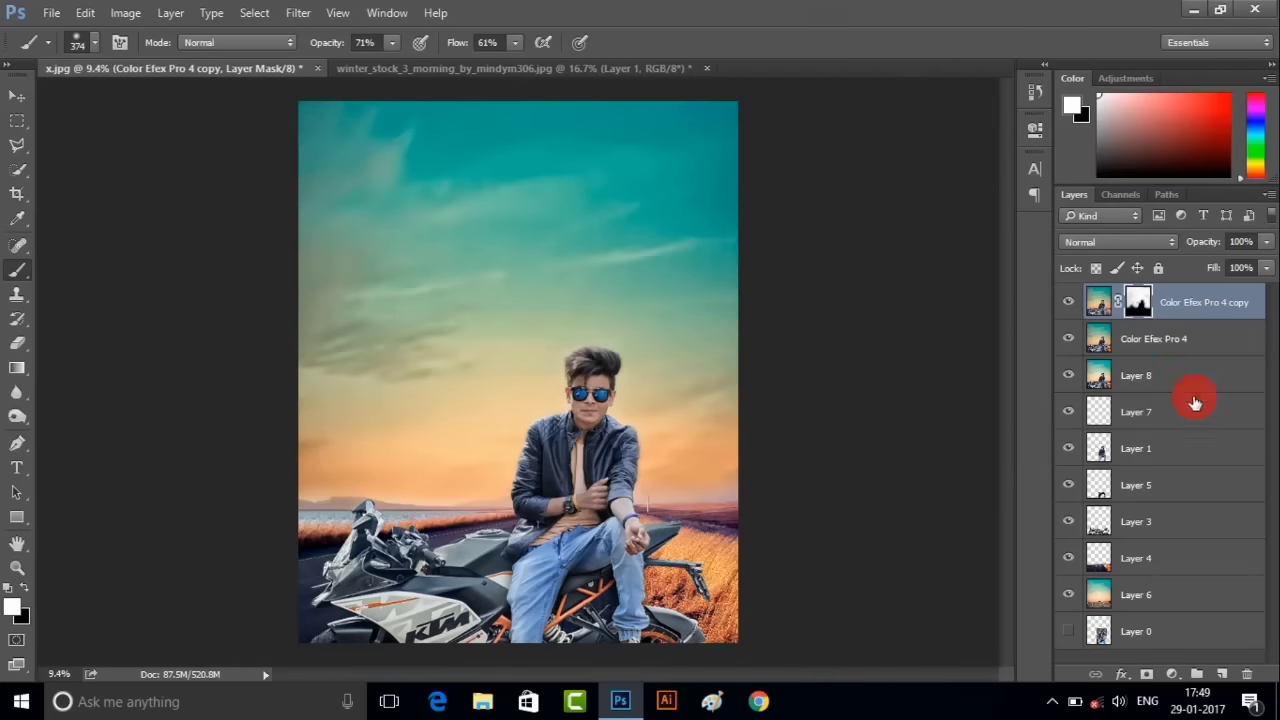
- Stamp all visible layers into a merged layer and add a Color Lookup adjustment
click(1187, 312)
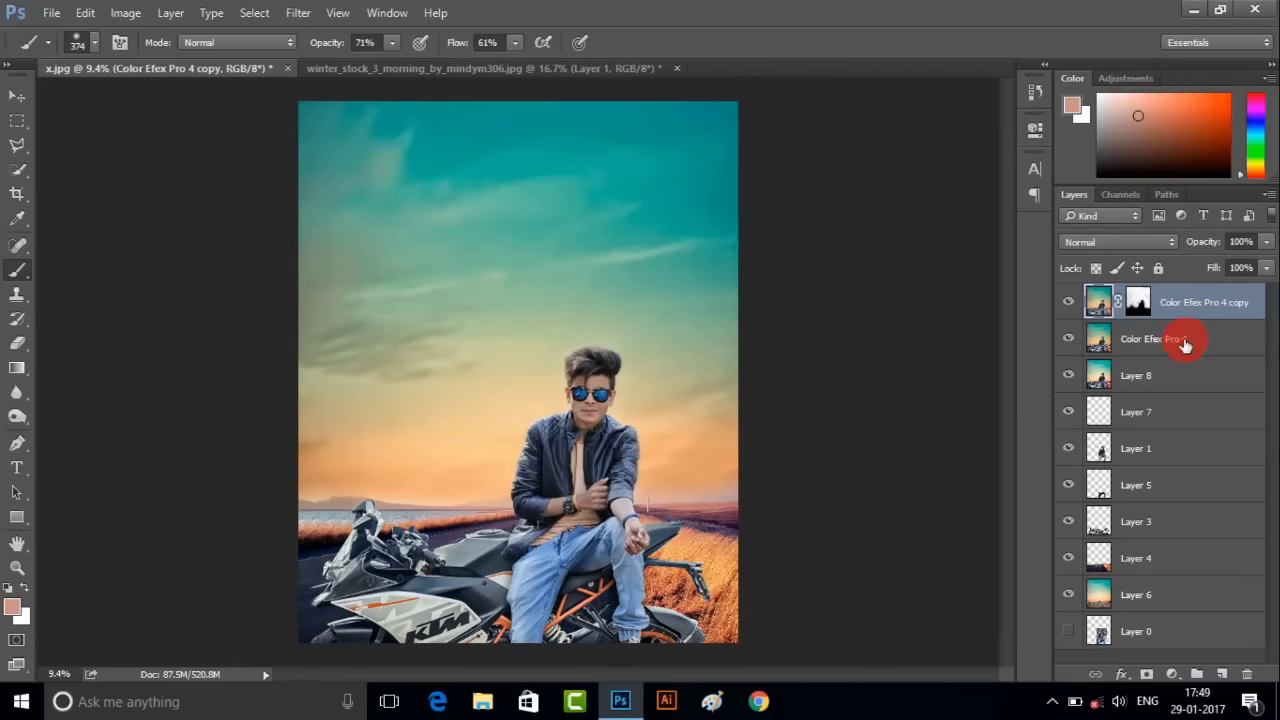
key(ctrl+shift+alt+e)
click(1126, 78)
click(1207, 141)
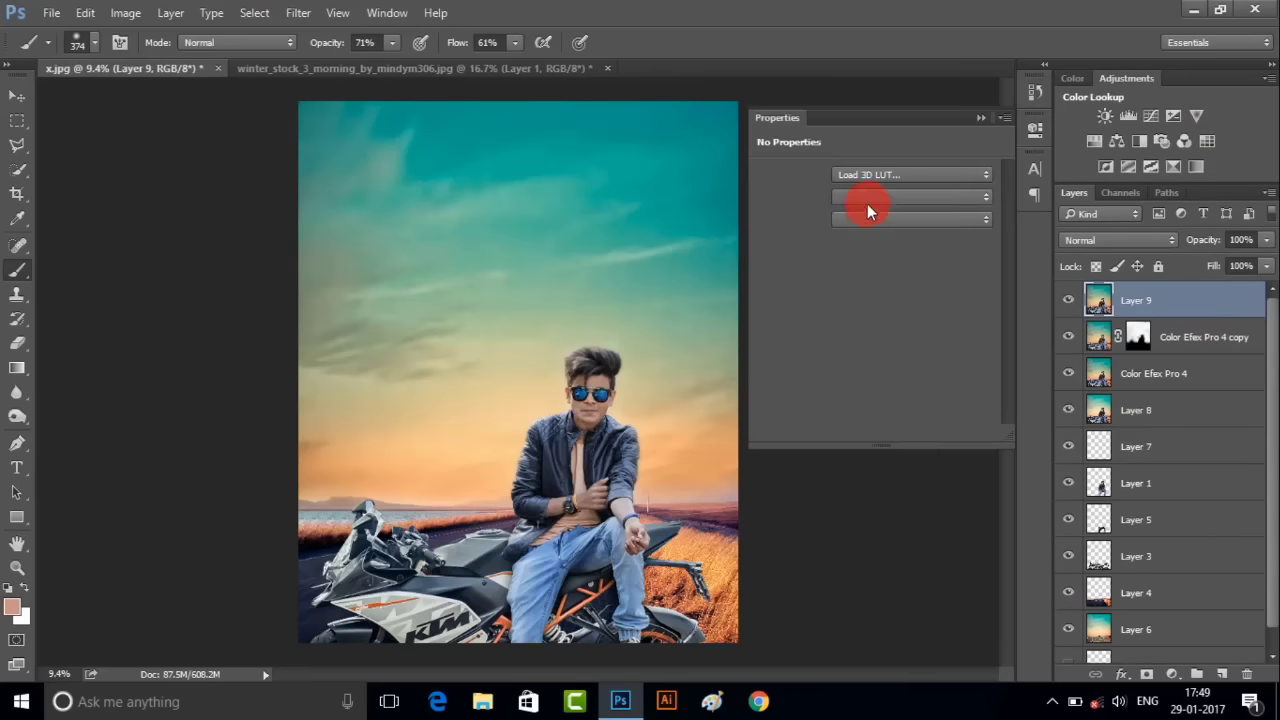
- Browse the Abstract lookup presets and settle on Sienna Blue
click(867, 197)
click(888, 270)
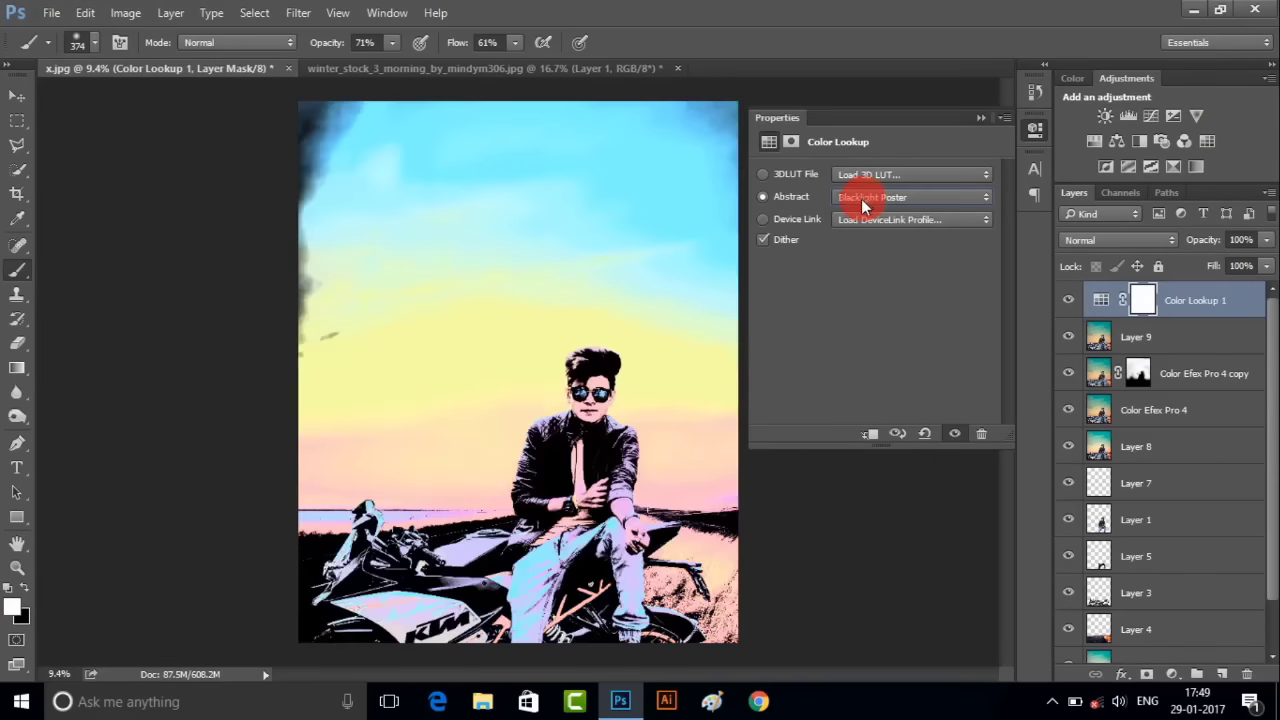
key(Down)
key(Down)
key(Down)
key(Down)
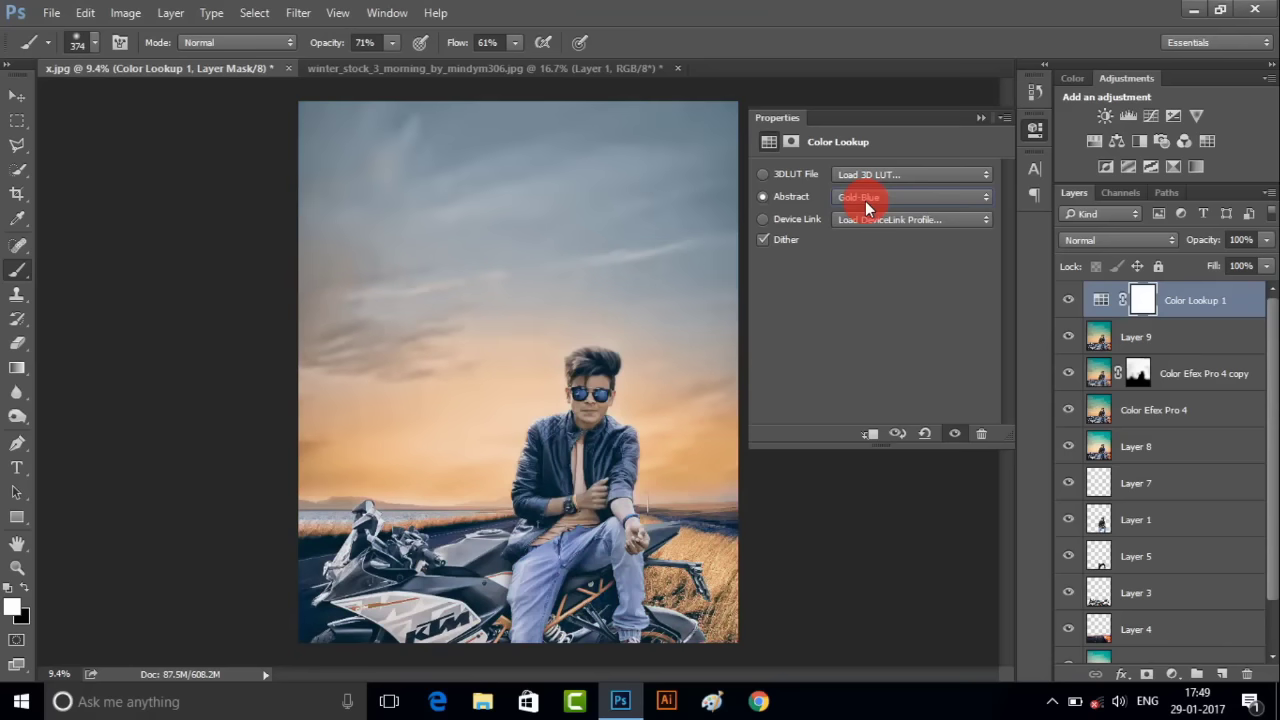
key(Up)
key(Up)
key(Up)
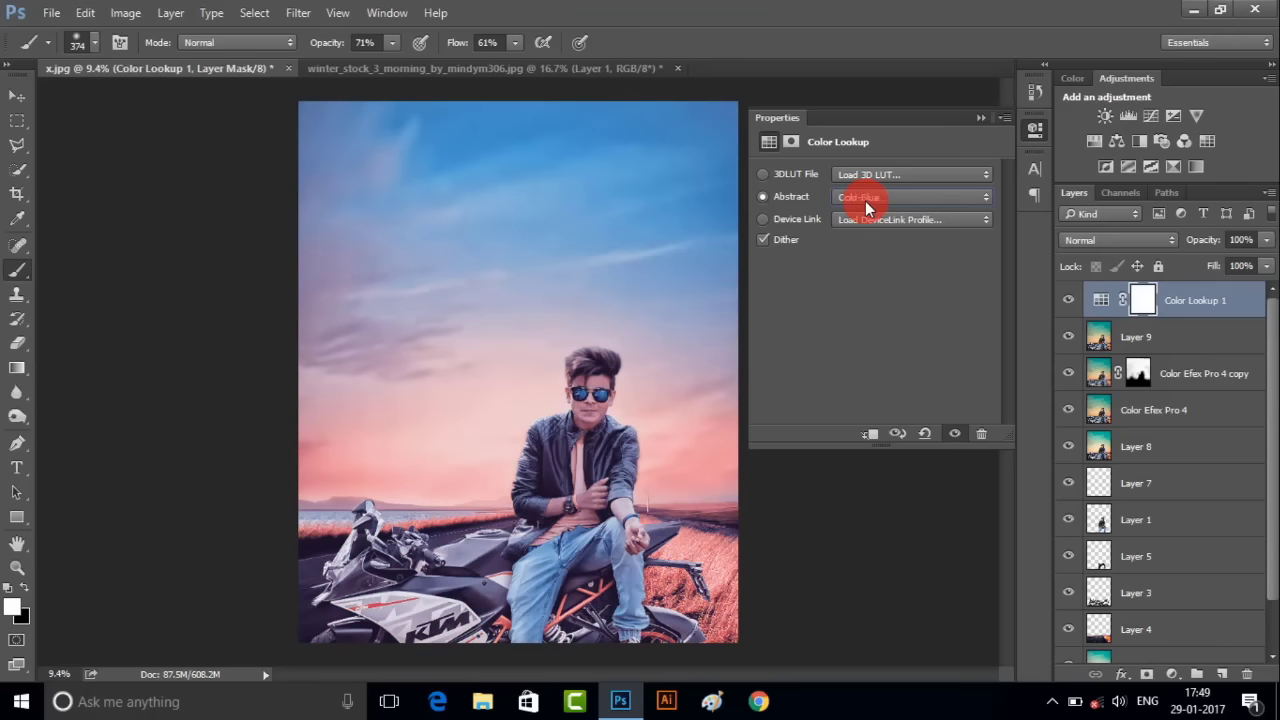
key(Down)
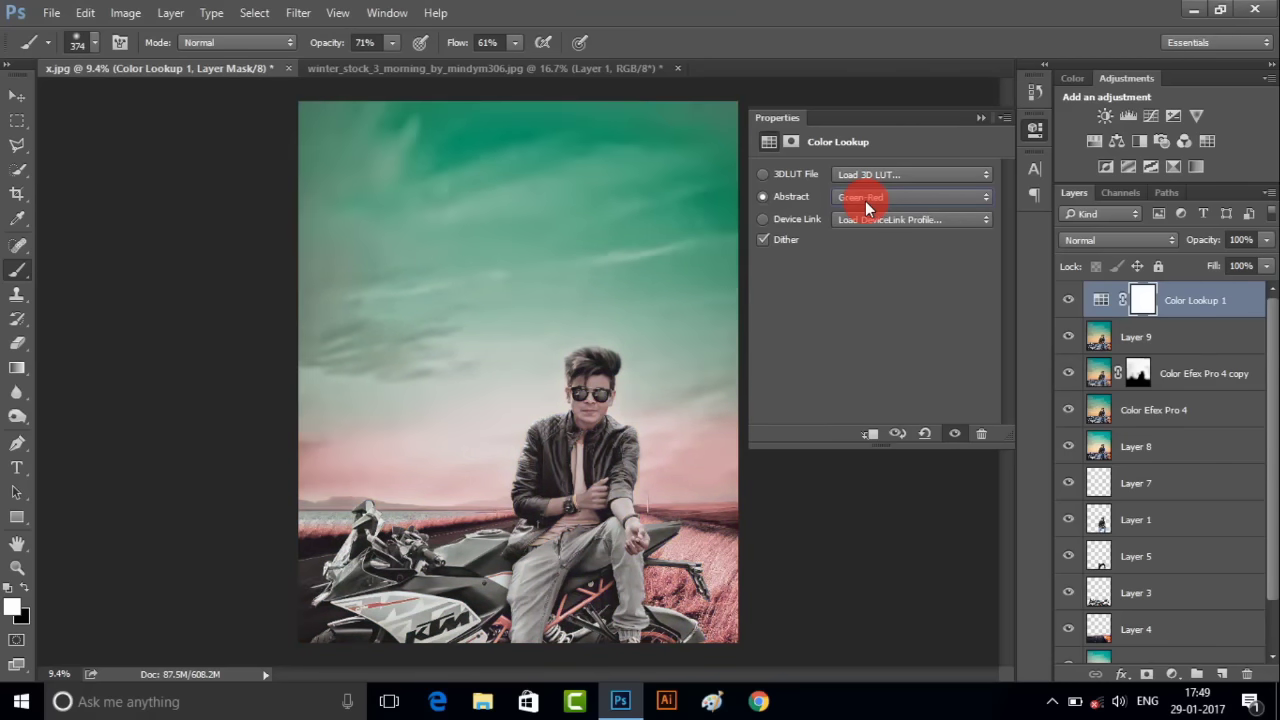
key(Down)
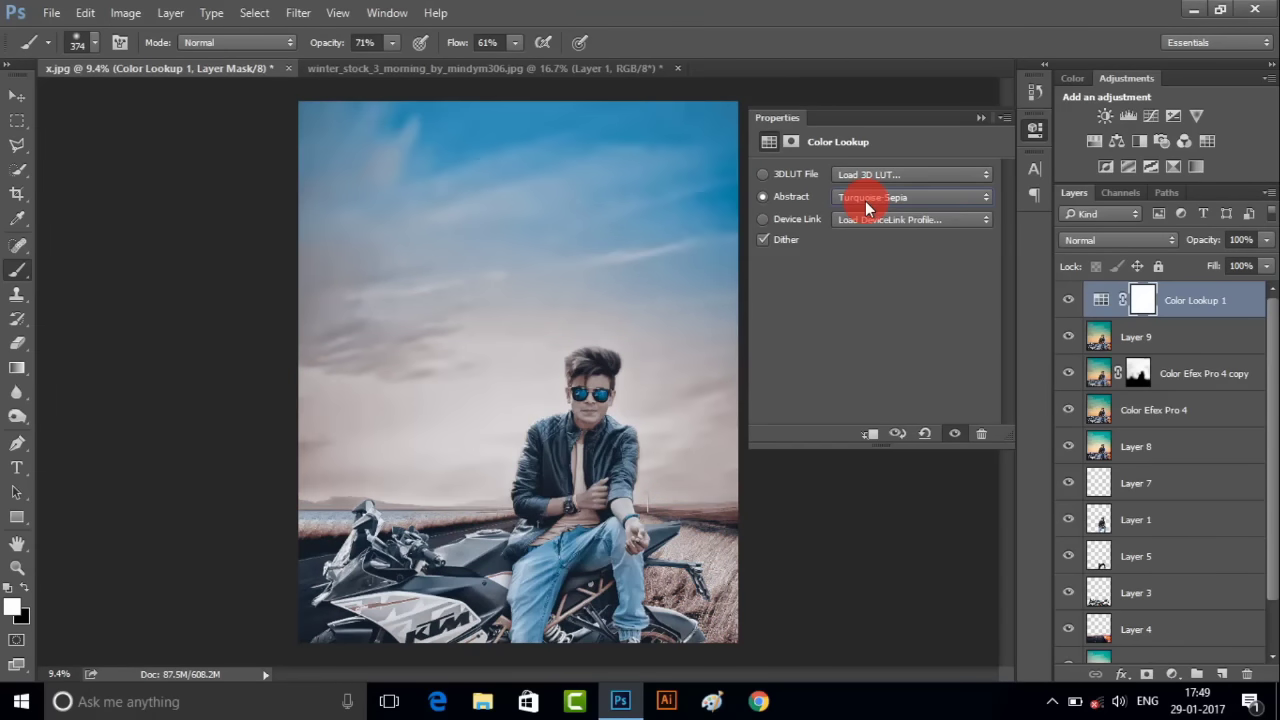
key(Up)
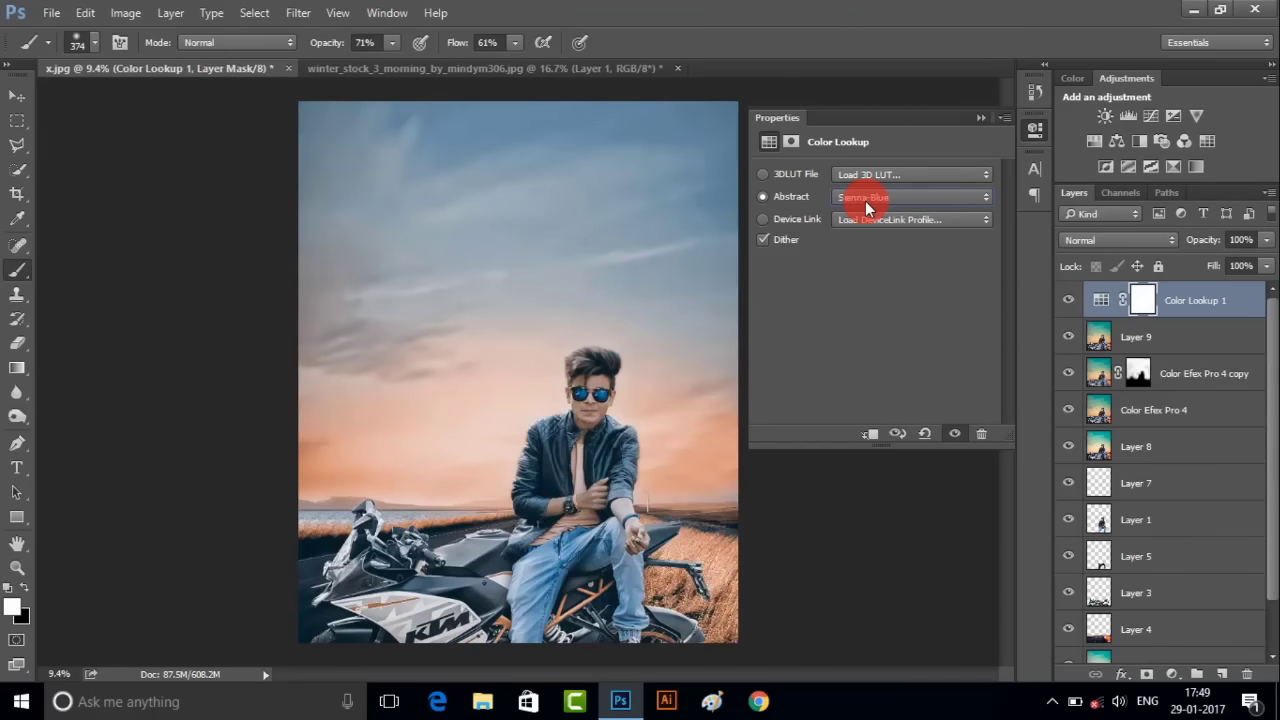
click(984, 116)
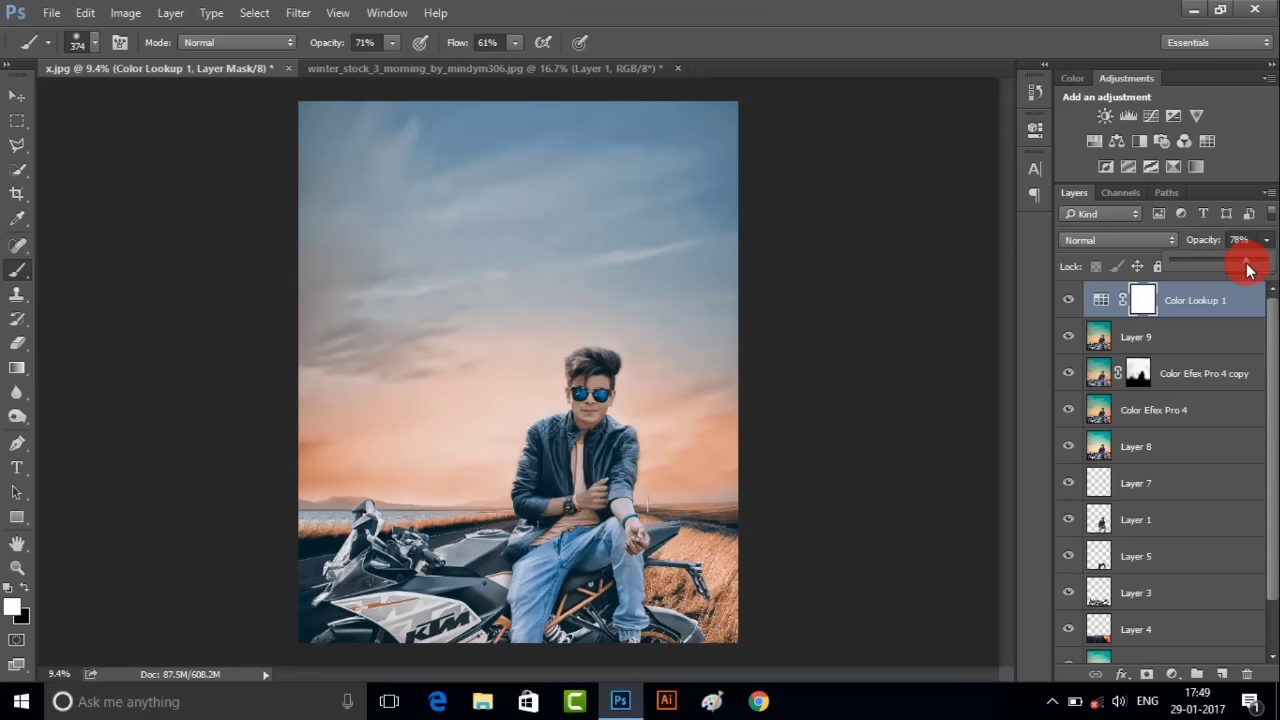
- Set the Color Lookup 1 layer opacity to about 79%
mouse_move(1247, 278)
mouse_down()
mouse_move(1209, 288)
mouse_move(1254, 292)
mouse_up()
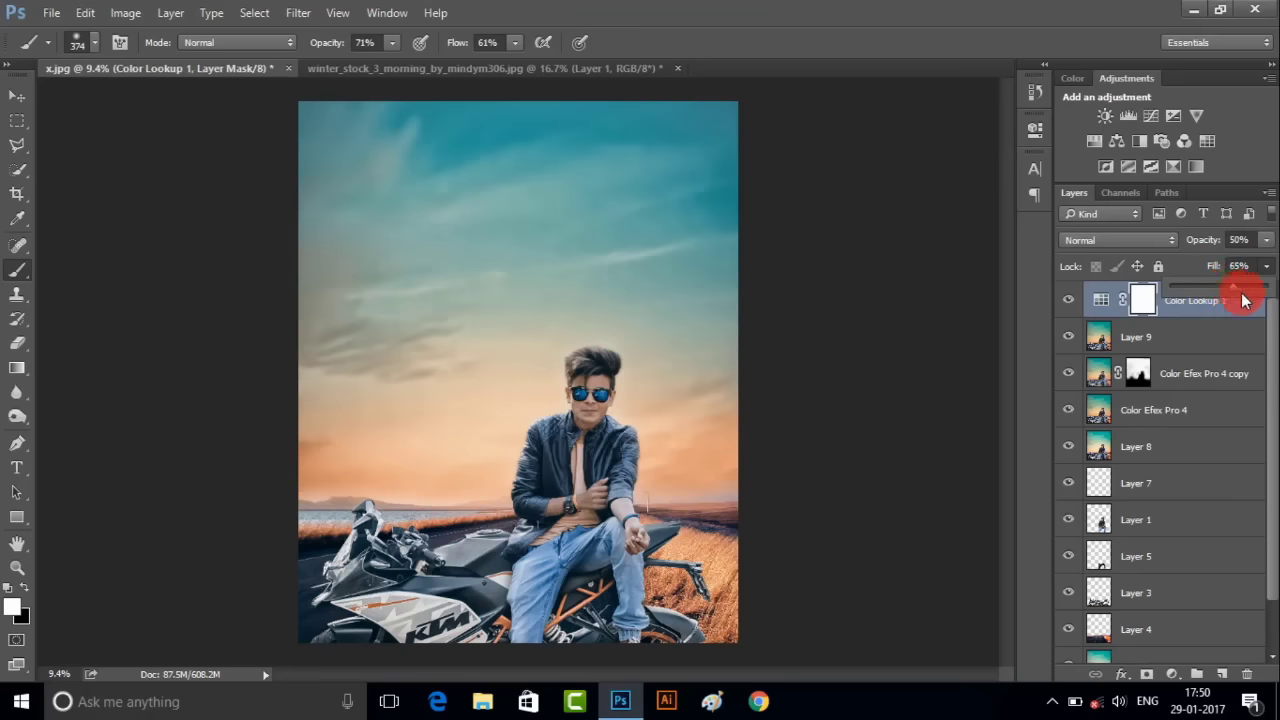
click(1263, 244)
drag(1254, 271, 1256, 272)
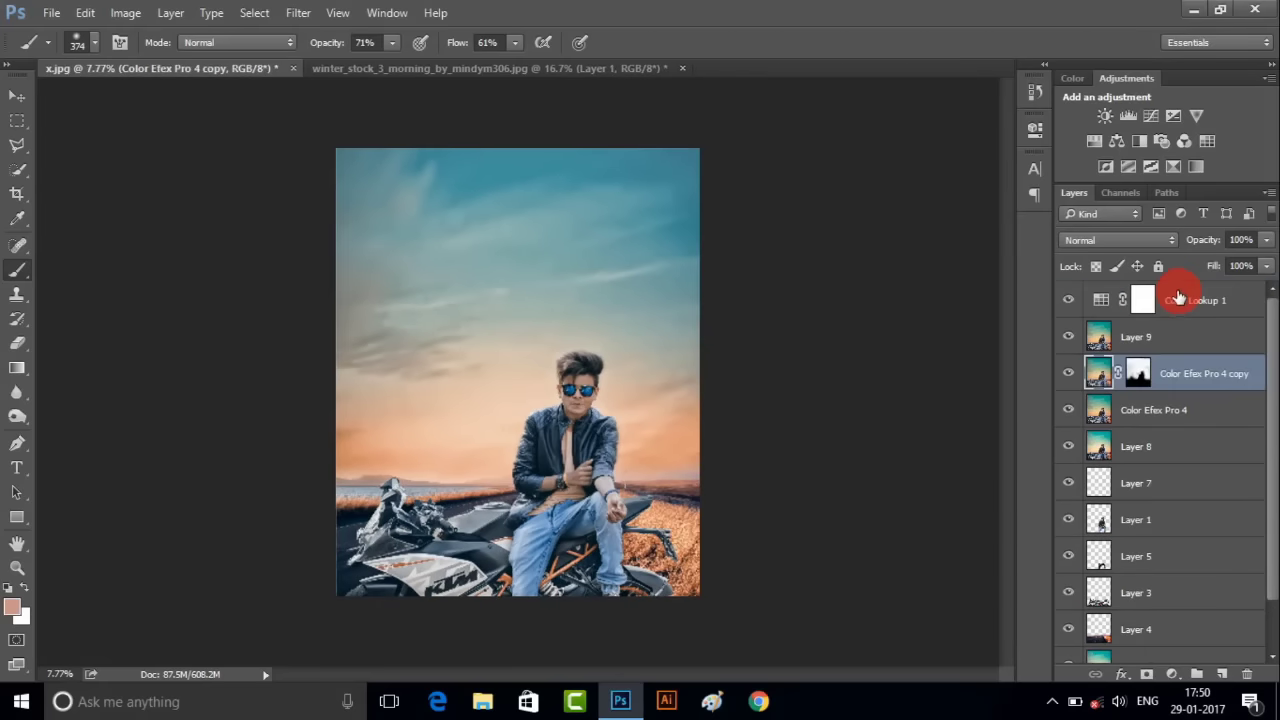
- Add a new layer above Color Lookup 1 and choose the 1951 cloud brush
click(1178, 297)
click(1222, 673)
click(94, 42)
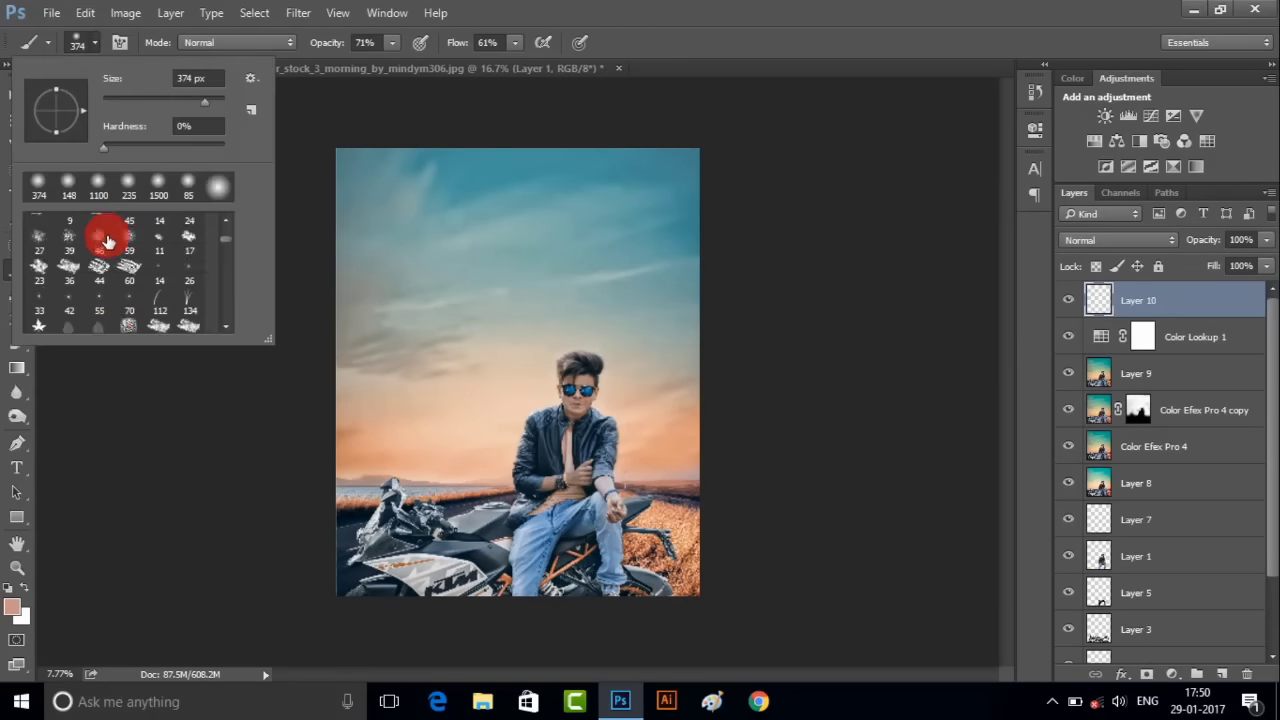
scroll(106, 271, down, 2)
scroll(126, 277, down, 2)
scroll(126, 277, down, 2)
scroll(185, 310, down, 2)
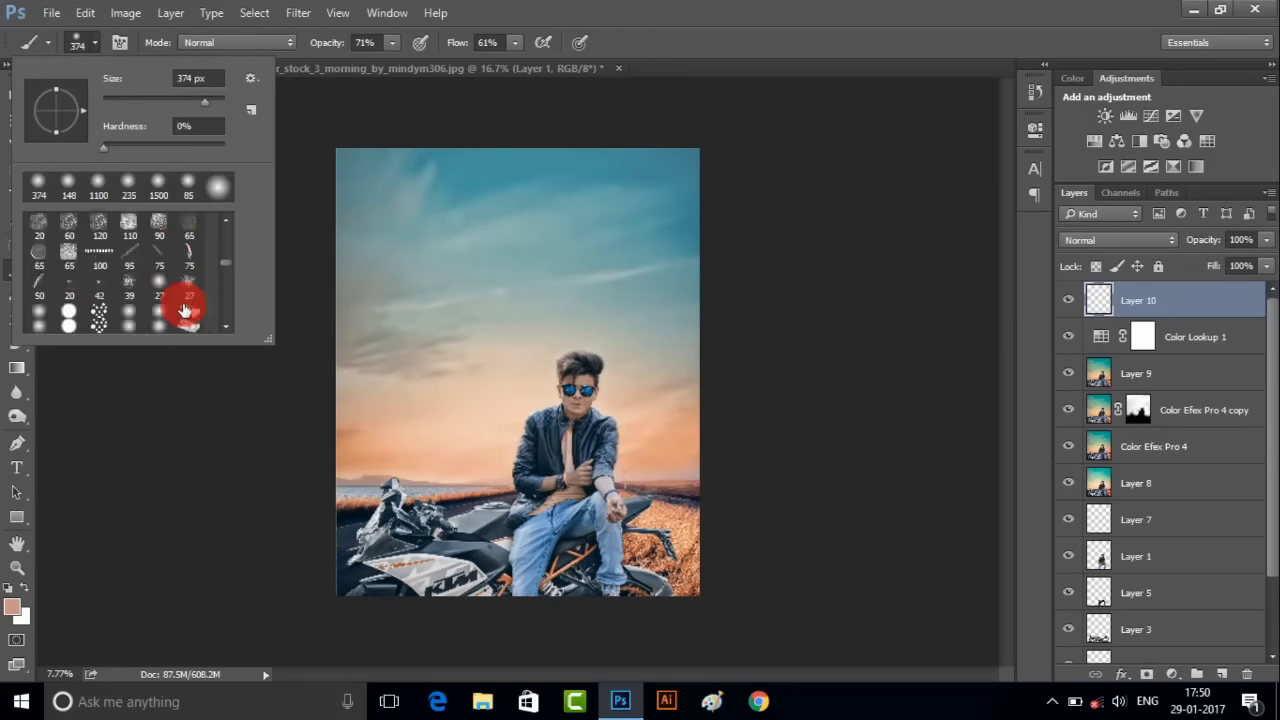
scroll(185, 305, down, 2)
scroll(183, 305, down, 2)
scroll(183, 305, down, 2)
scroll(175, 314, down, 2)
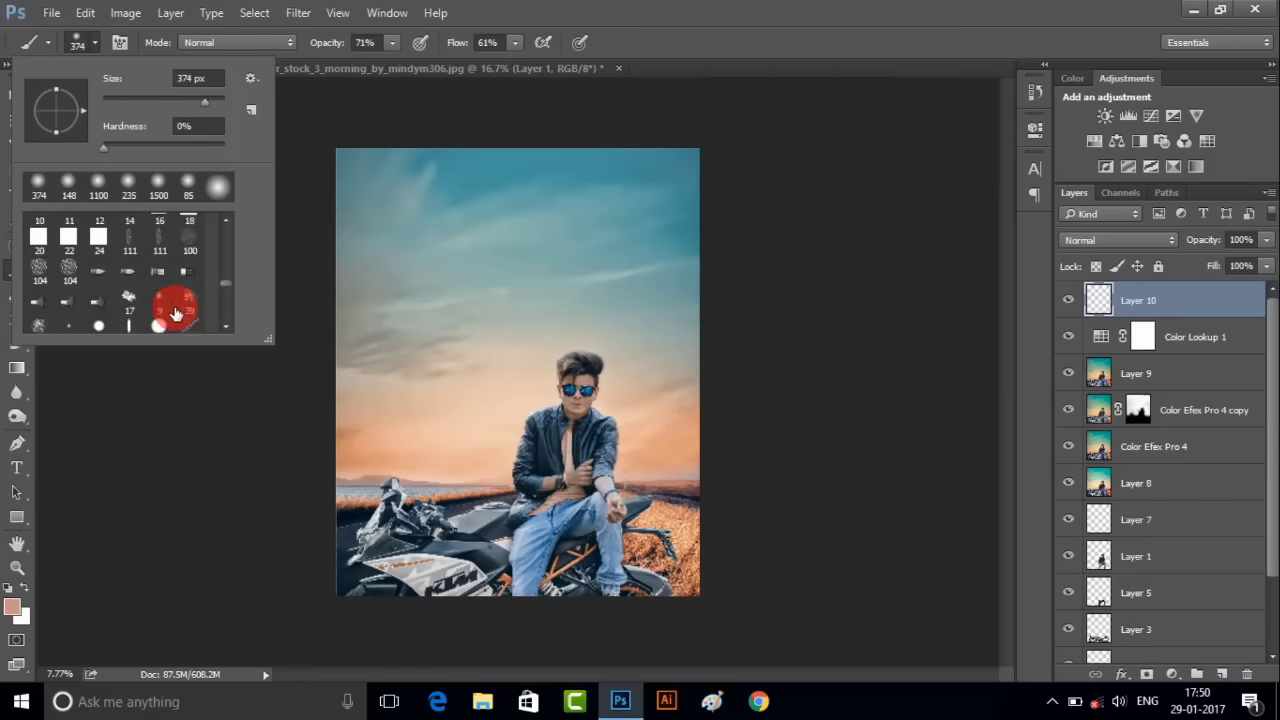
scroll(175, 314, down, 2)
scroll(172, 310, down, 2)
scroll(170, 310, down, 2)
scroll(168, 311, down, 2)
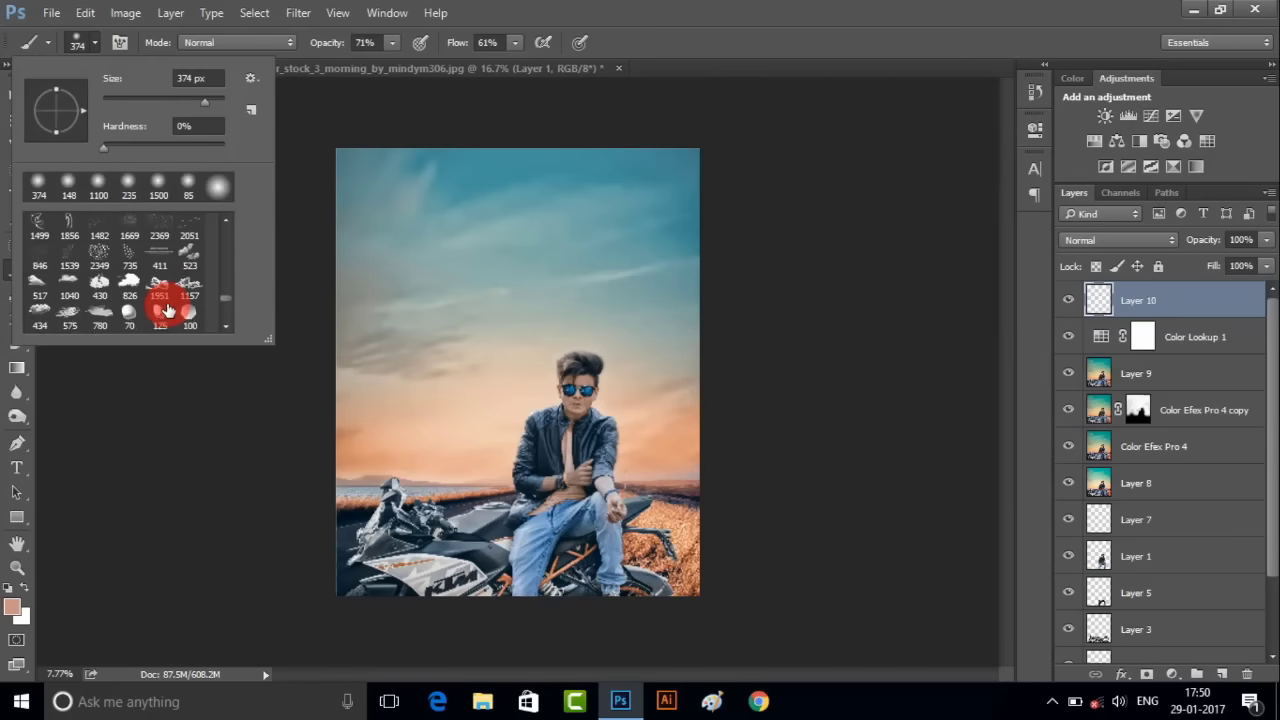
scroll(152, 285, down, 2)
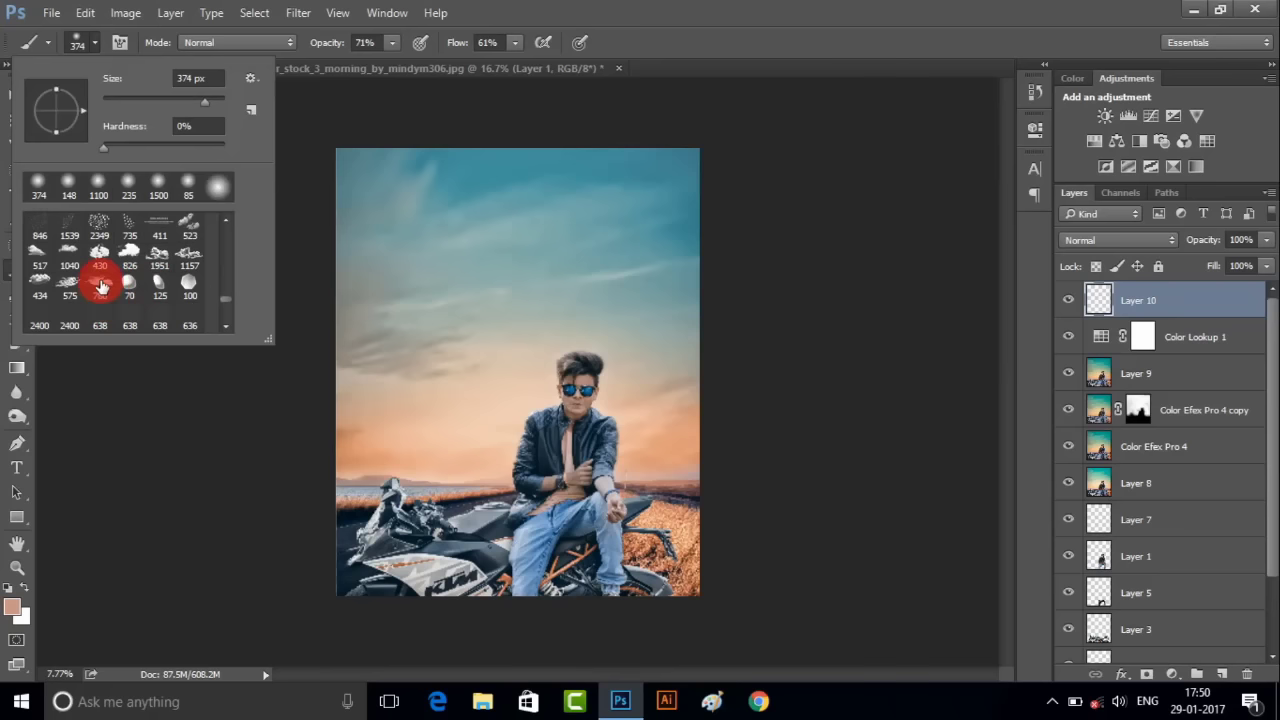
click(159, 257)
- Enlarge the cloud brush to 2800 px and stamp white clouds near the horizon
right_click(416, 368)
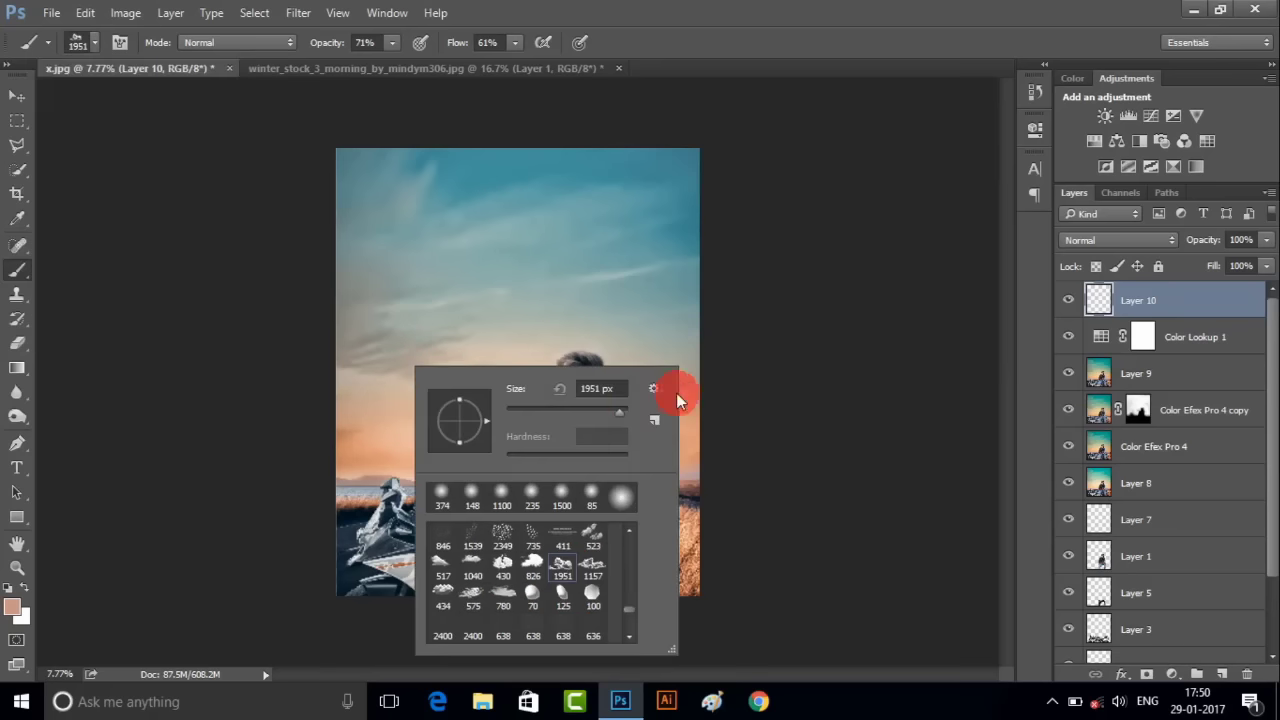
click(1073, 76)
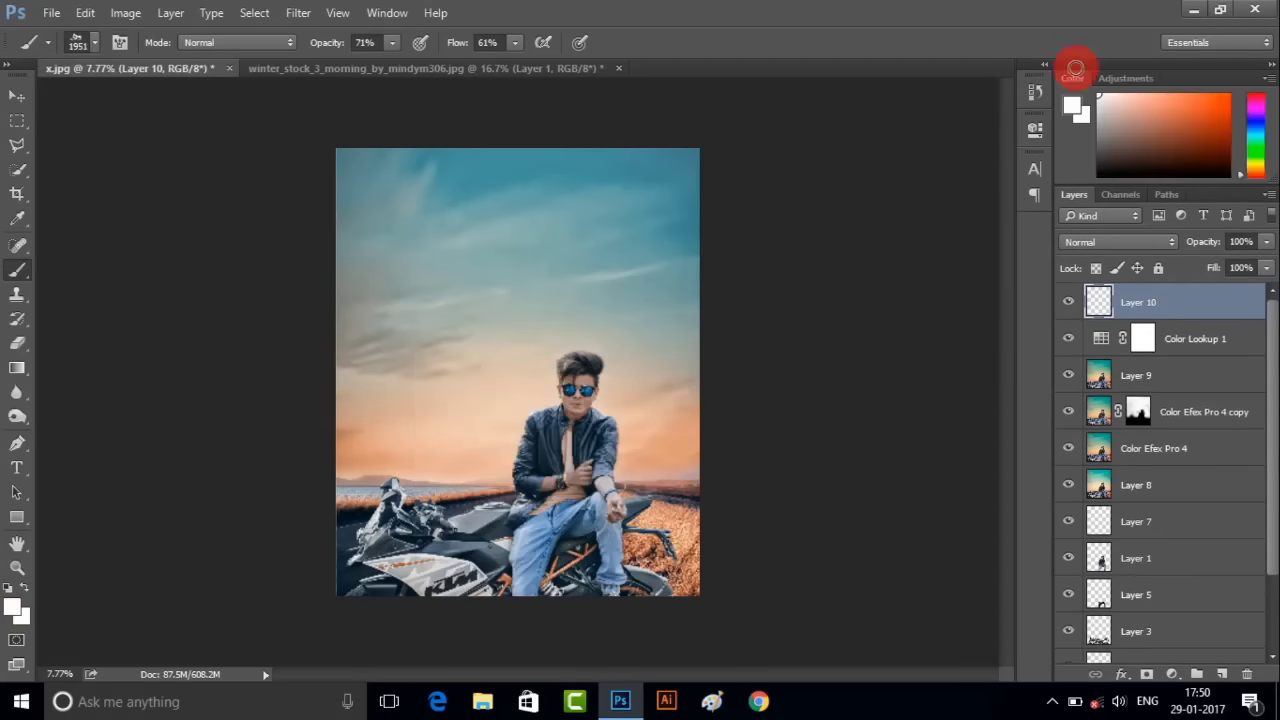
click(459, 450)
key(bracketright)
key(bracketright)
key(bracketright)
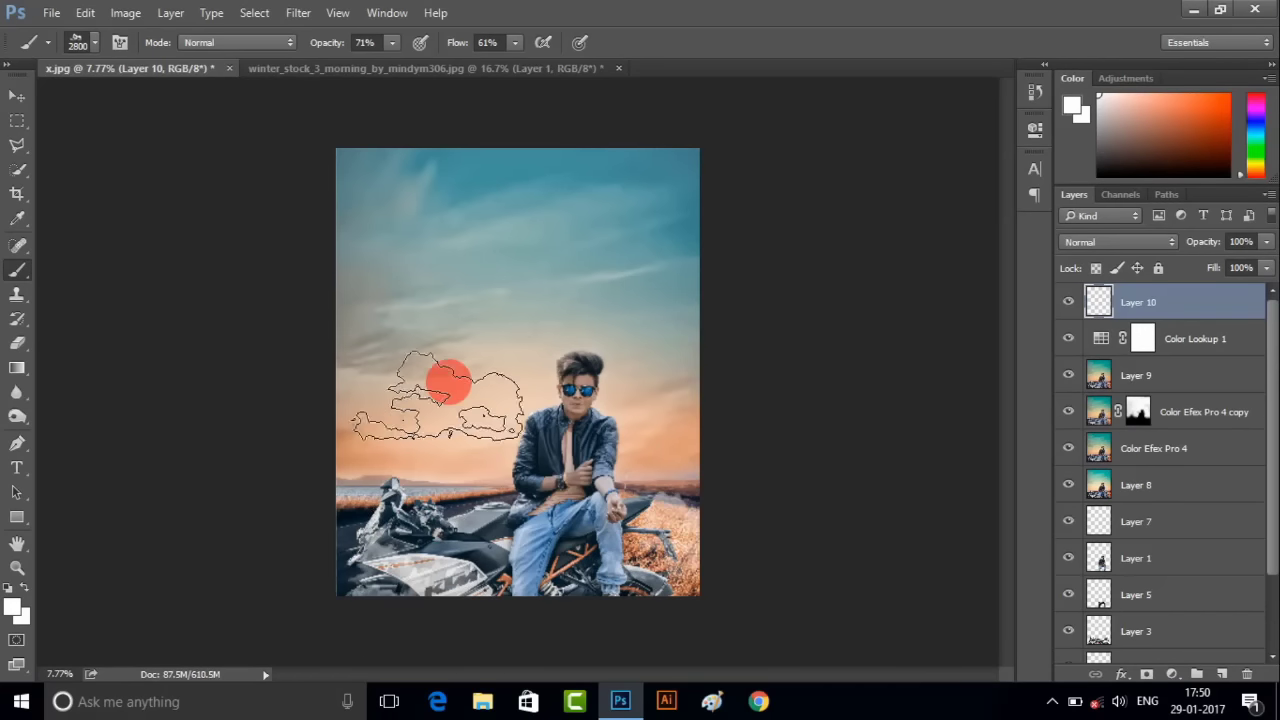
click(423, 445)
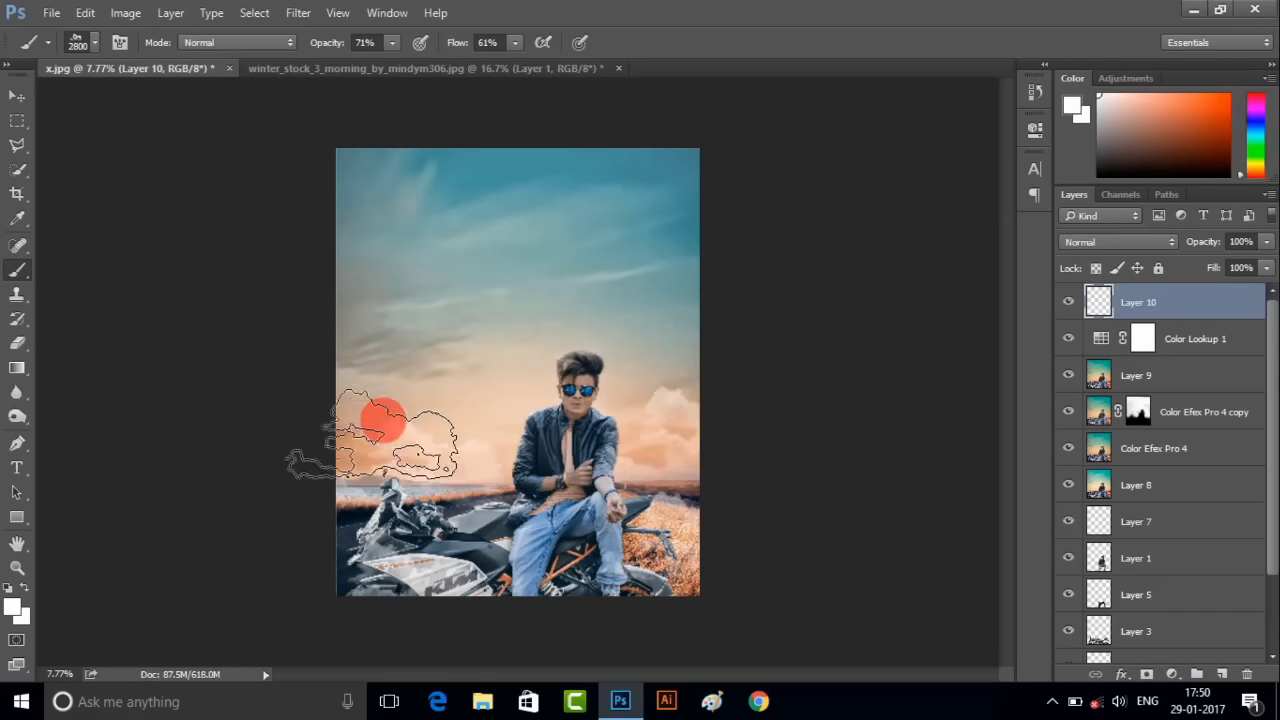
scroll(620, 490, up, 3)
- Apply a 69.2 px Gaussian Blur to the Layer 10 clouds
click(305, 13)
mouse_move(305, 202)
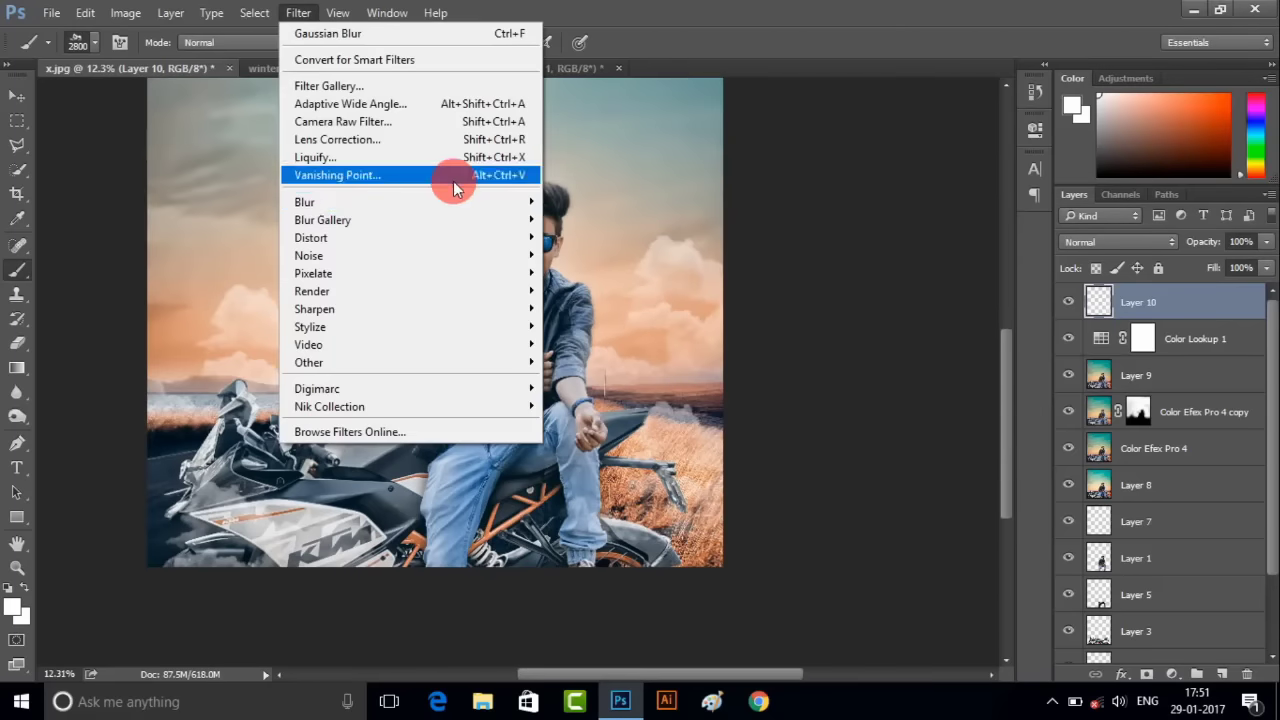
click(585, 273)
mouse_move(583, 428)
mouse_down()
mouse_move(613, 421)
mouse_move(602, 413)
mouse_up()
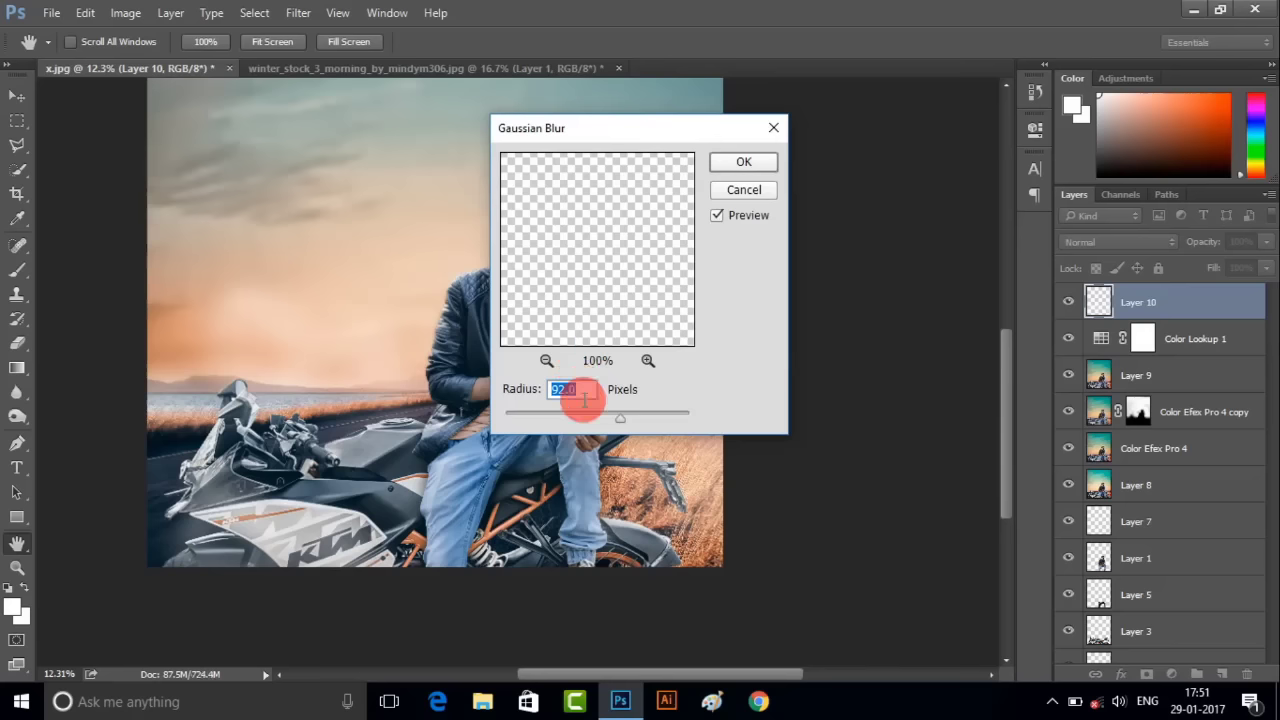
drag(622, 140, 890, 118)
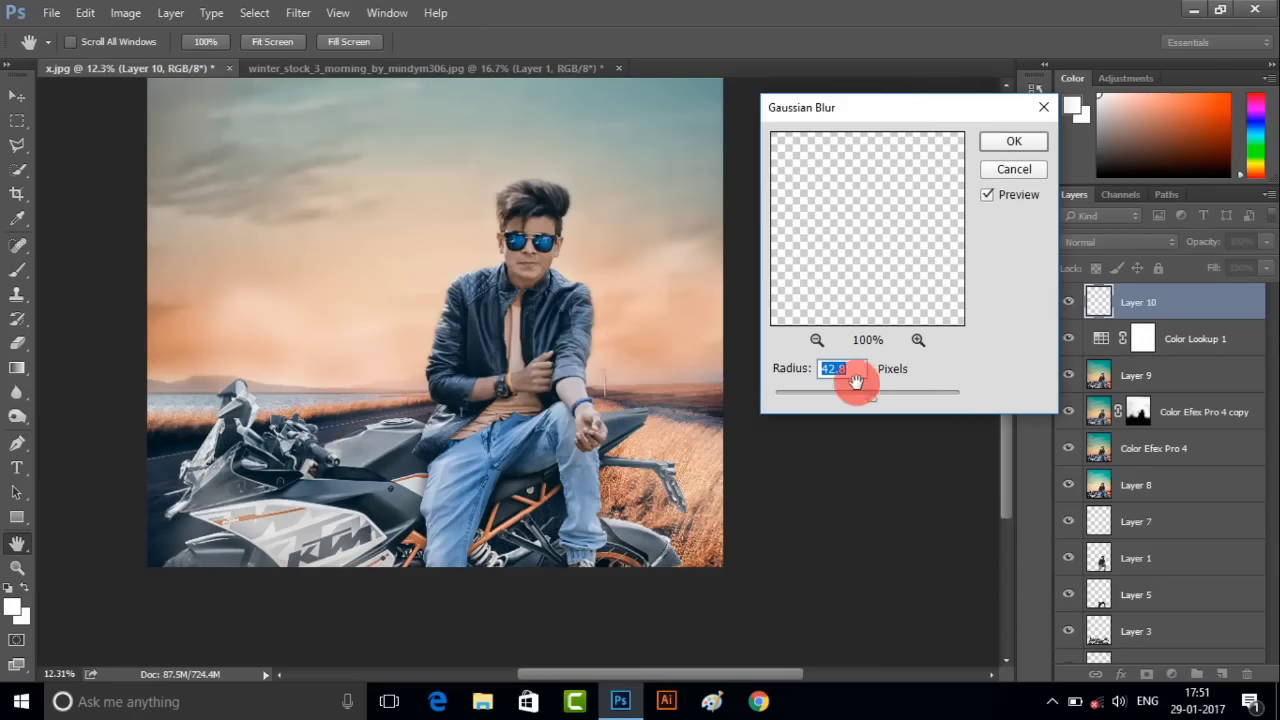
click(709, 457)
drag(871, 396, 877, 401)
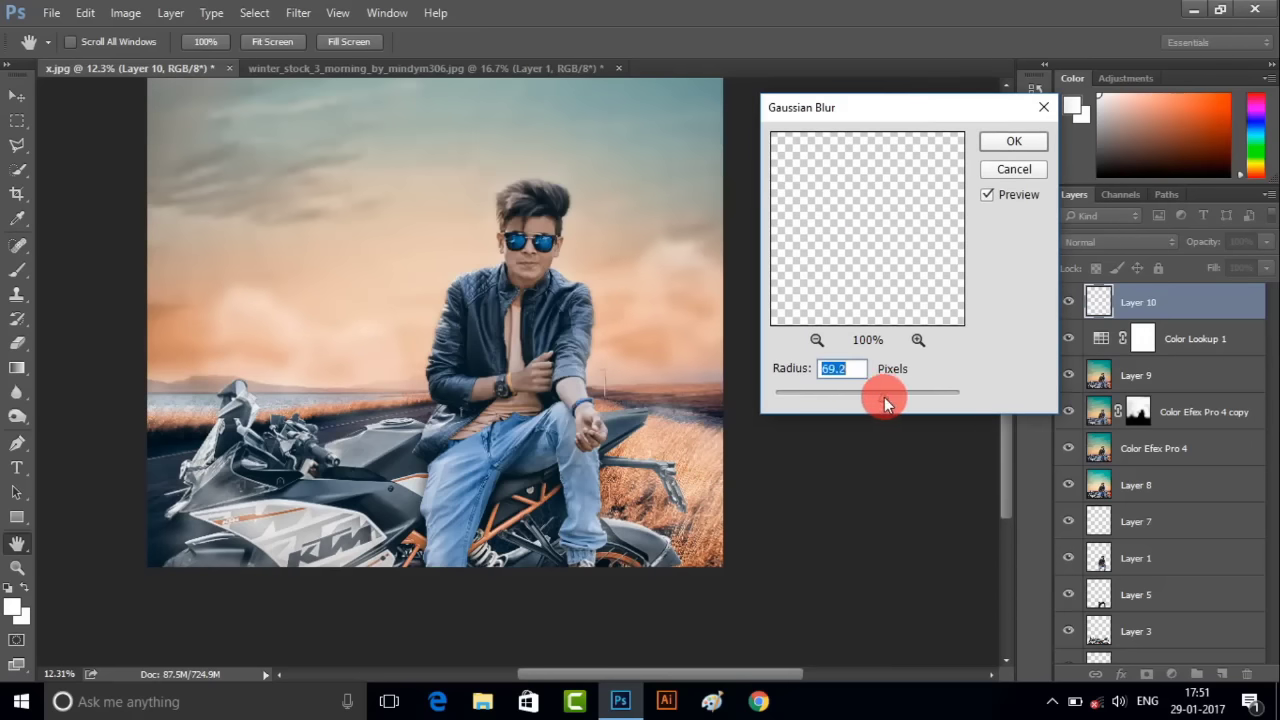
click(1000, 140)
- Set the Eraser to 188 px and open the context menu for Layer 10
key(b)
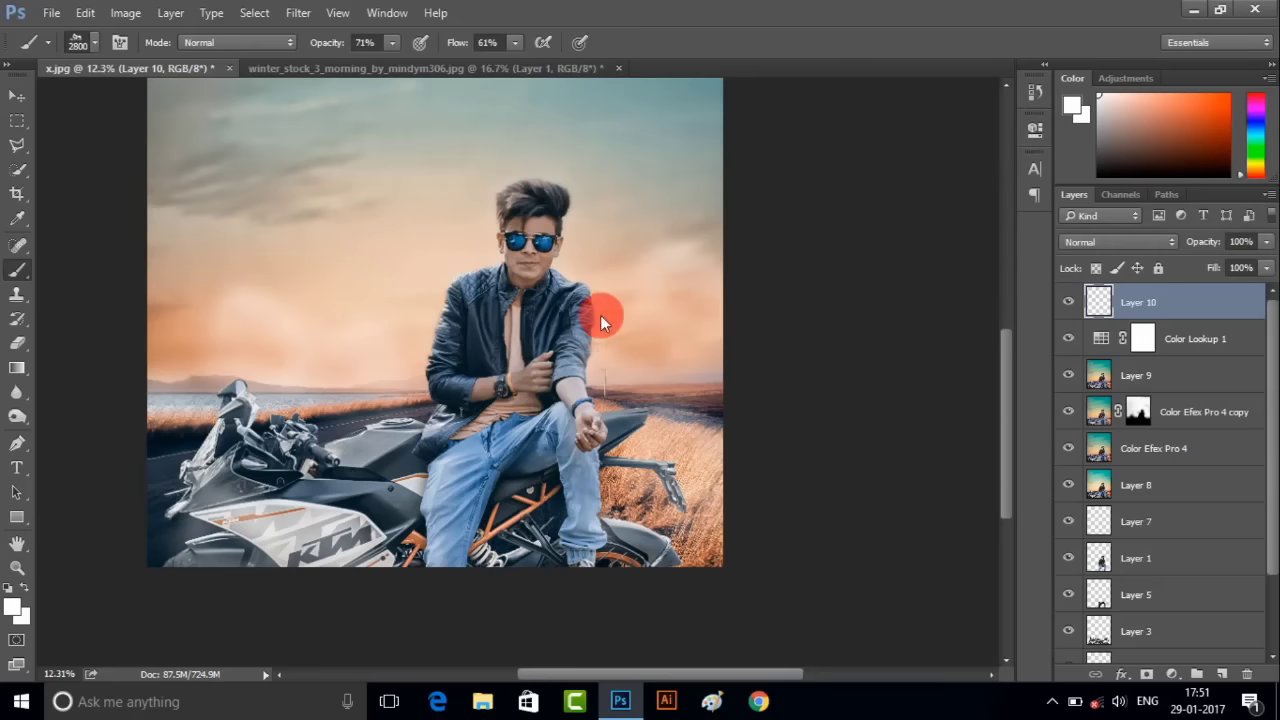
scroll(600, 445, down, 2)
scroll(808, 449, up, 1)
key(e)
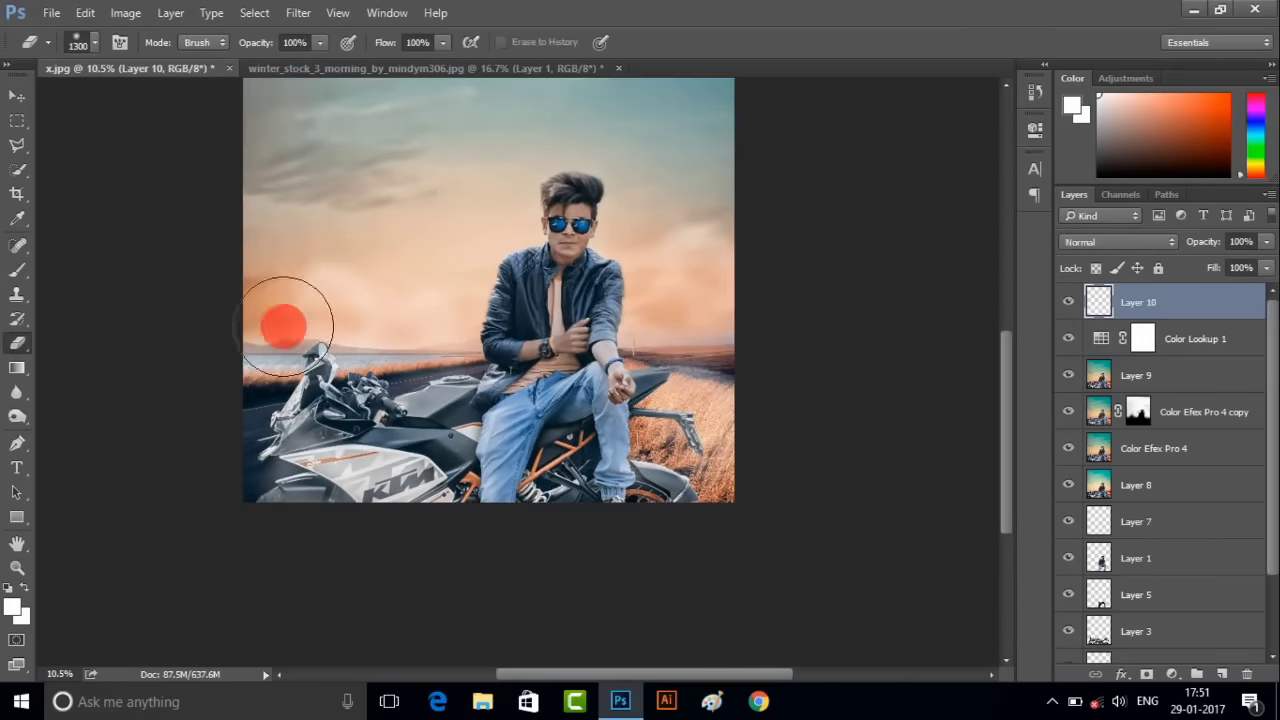
scroll(277, 323, up, 3)
right_click(389, 246)
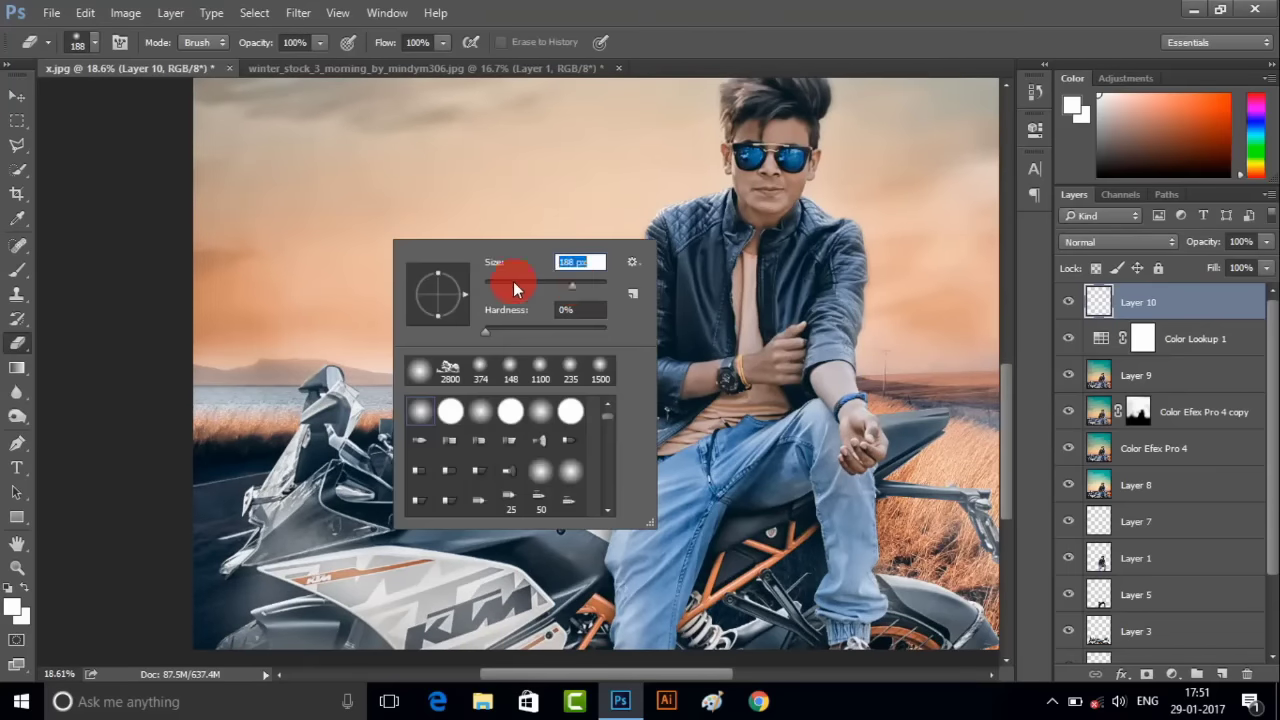
text(188)
key(Return)
scroll(600, 300, down, 4)
scroll(686, 332, up, 1)
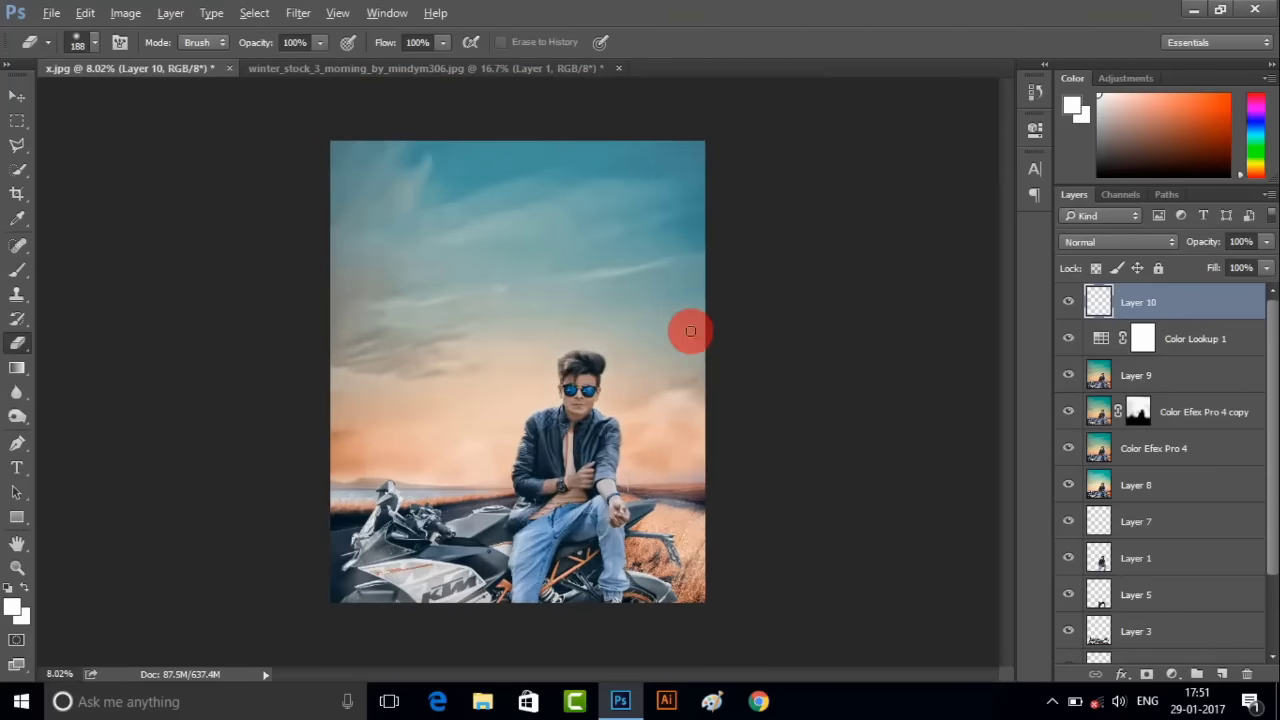
scroll(740, 360, up, 1)
right_click(1155, 313)
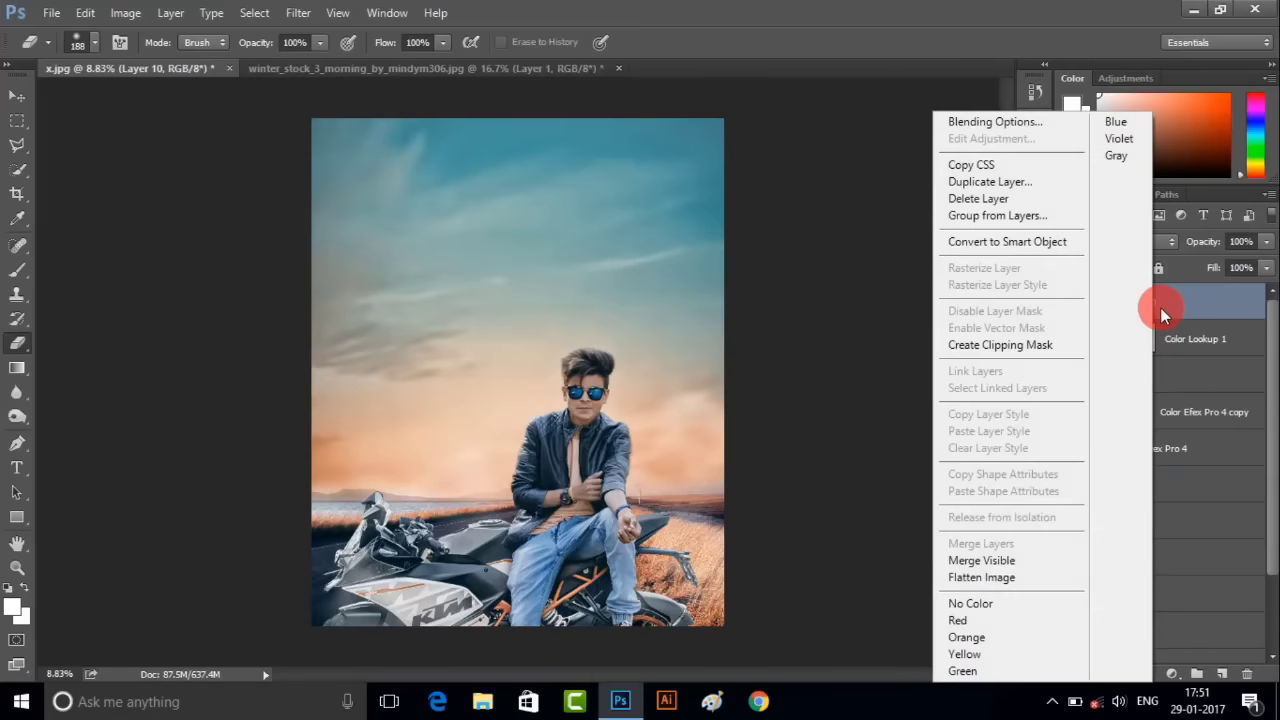